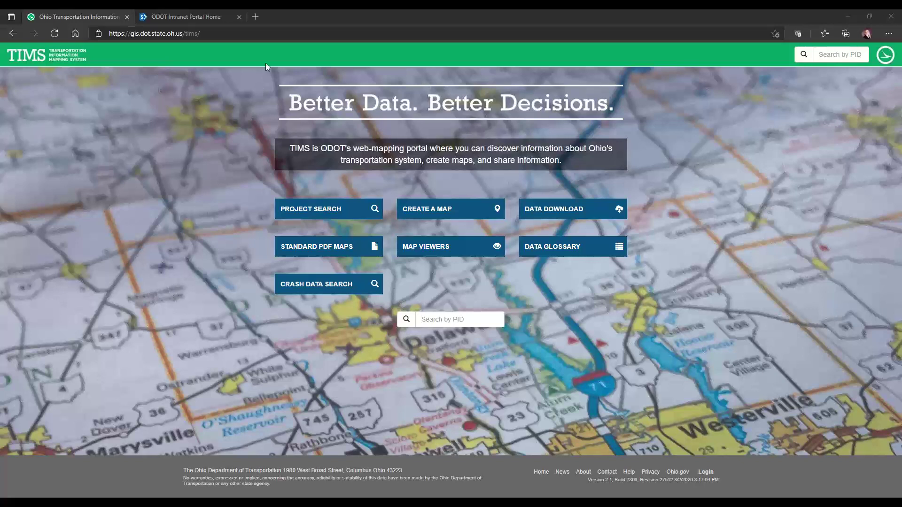
Open the Ohio Department of Transportation website from the TIMS home page and search the site for TIMS.
left_click(259, 33)
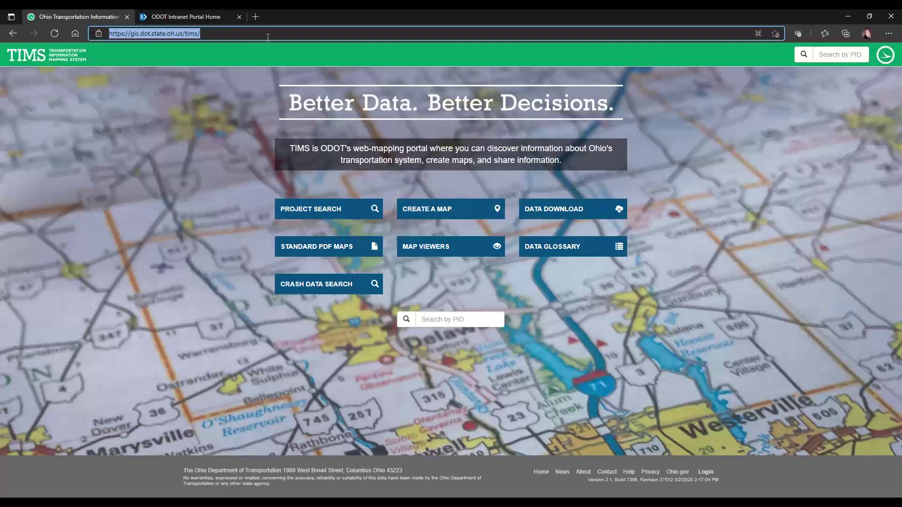
left_click(891, 59)
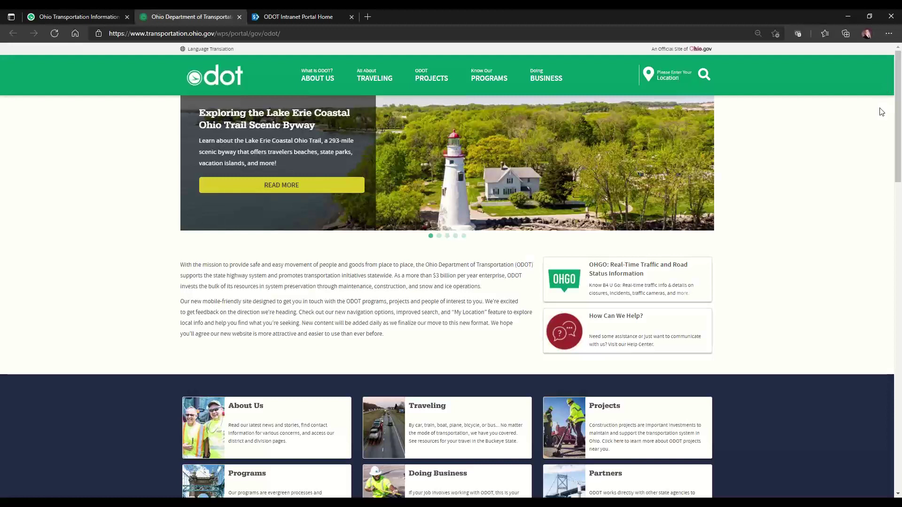
left_click(704, 75)
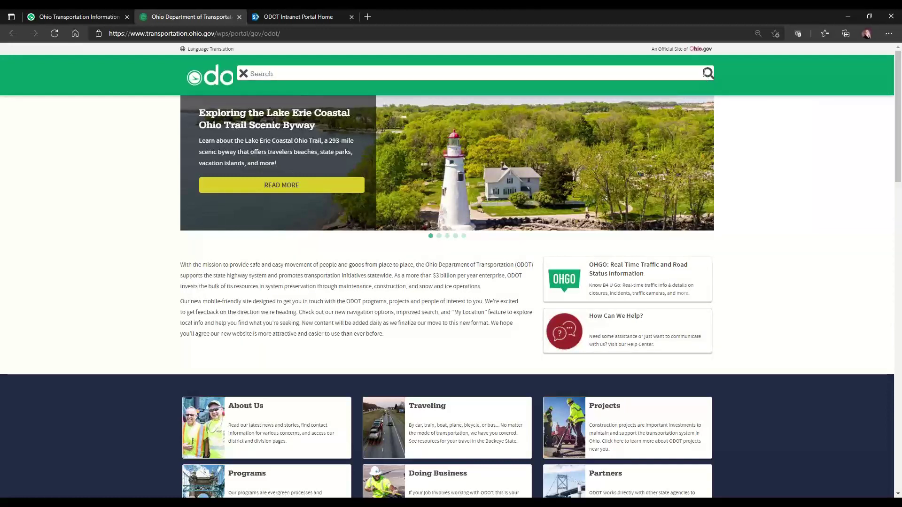
left_click(682, 71)
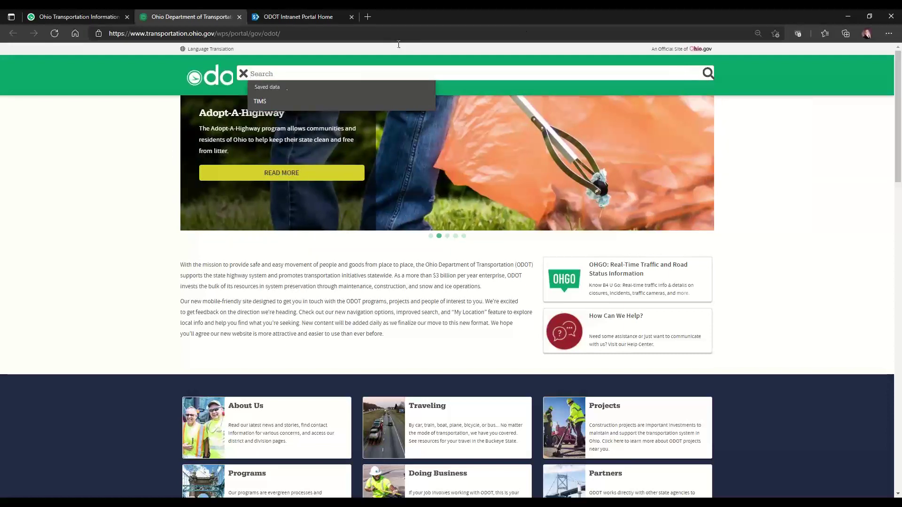
left_click(264, 101)
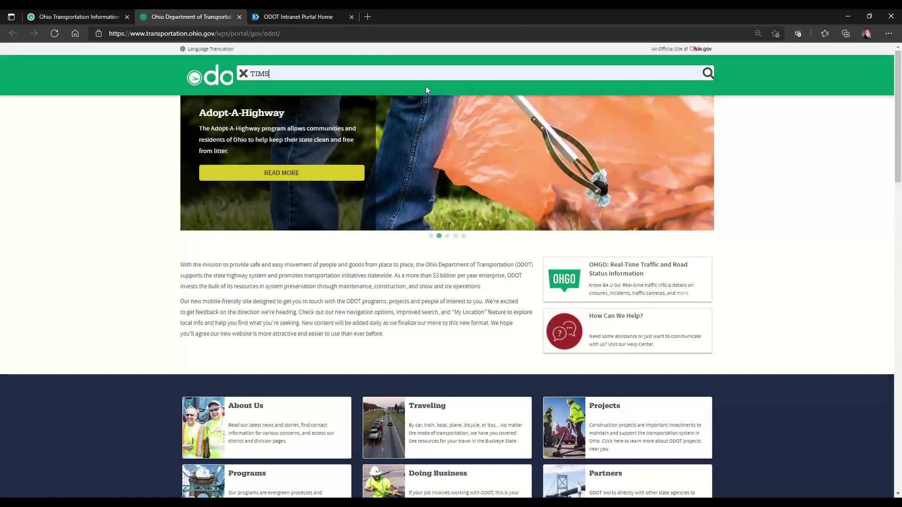
key("Return")
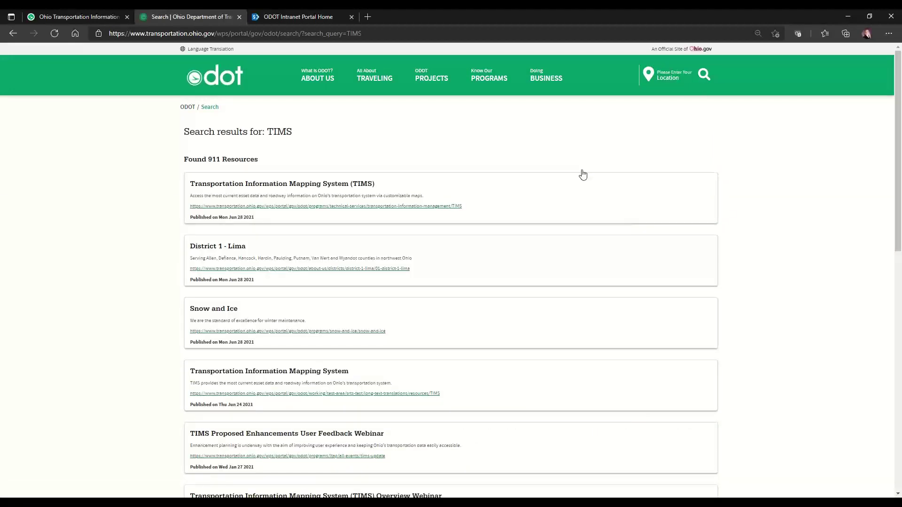
Open the Transportation Information Mapping System (TIMS) search result and look at the ODOT Intranet Portal home page.
left_click(317, 186)
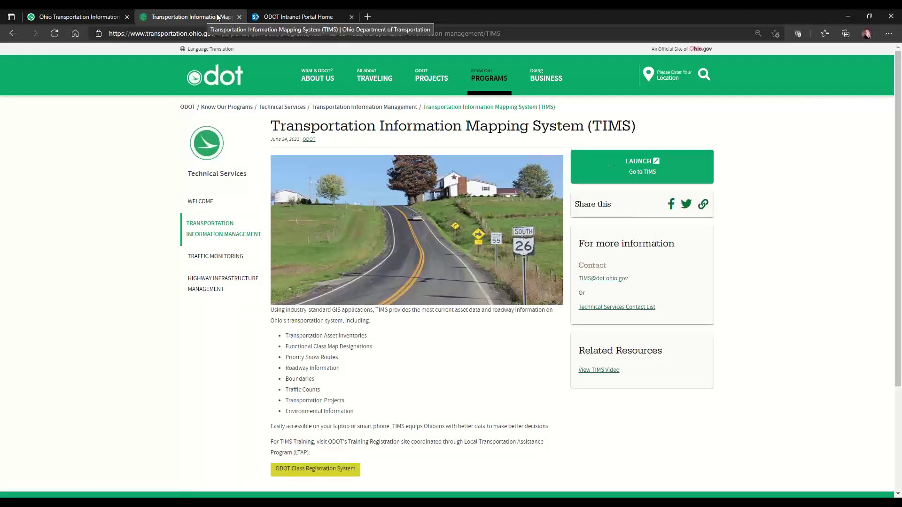
left_click(295, 16)
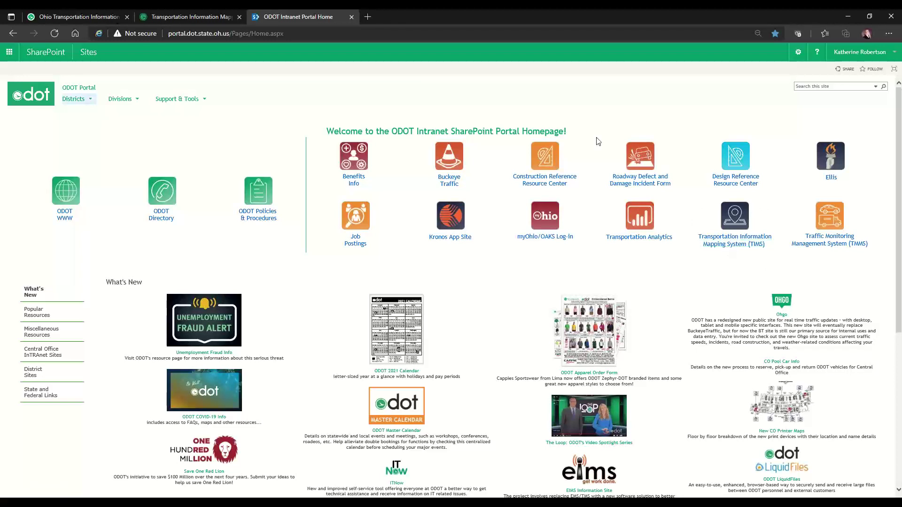
left_click(179, 17)
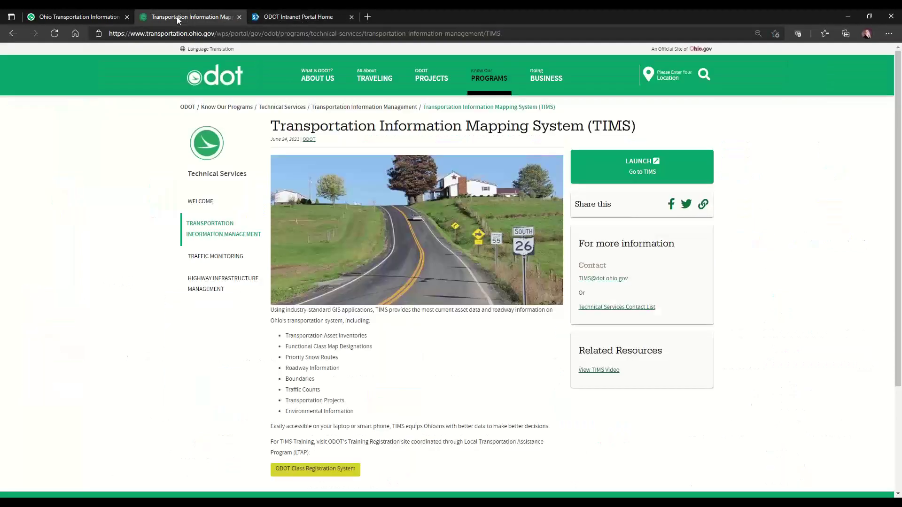
Search google.com for "ODOT TIMS" and close the Google results and ODOT Intranet Portal pages.
left_click(184, 33)
type("google.com")
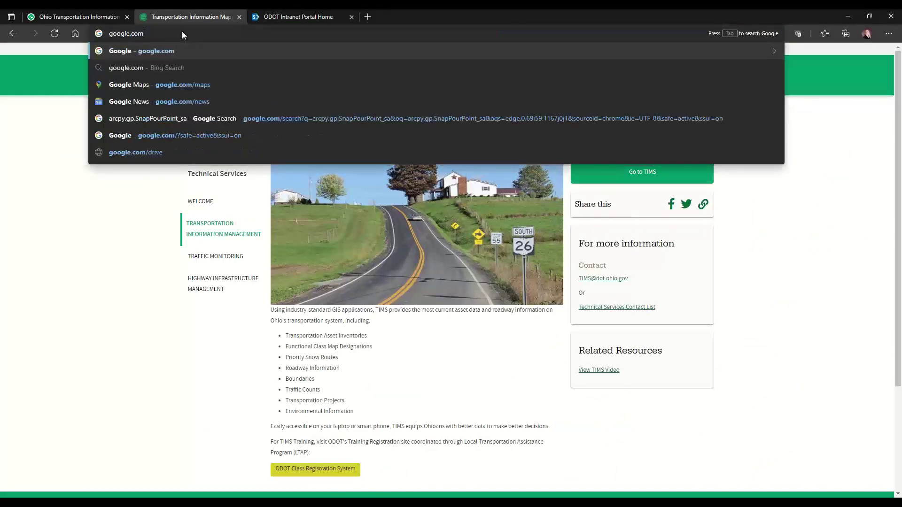
key("Return")
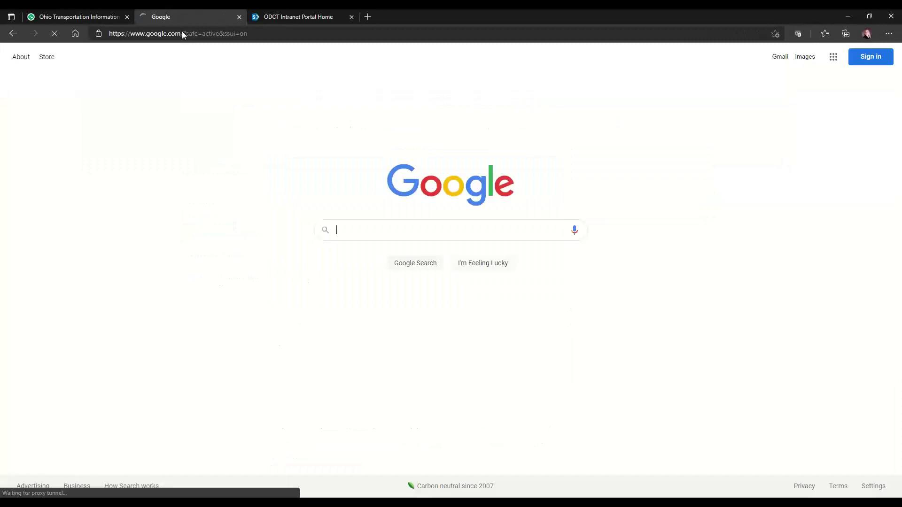
type("ODOT TIMS")
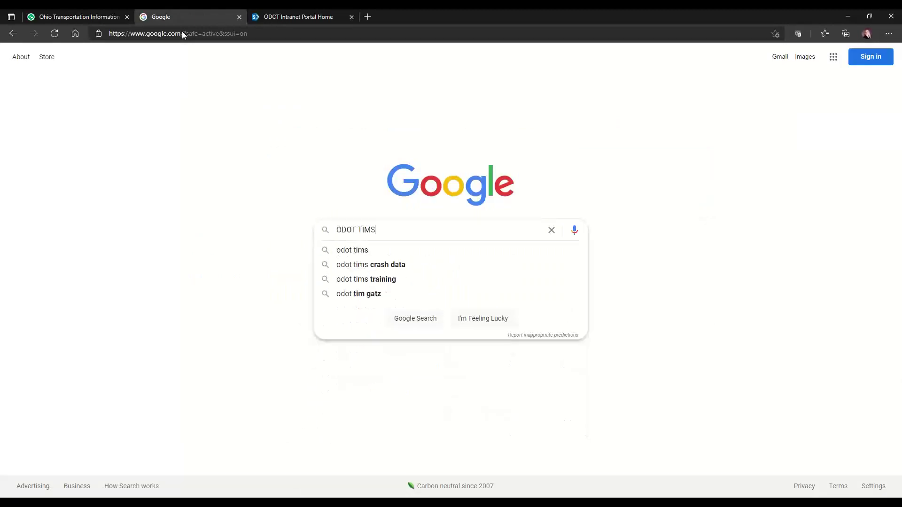
key("Return")
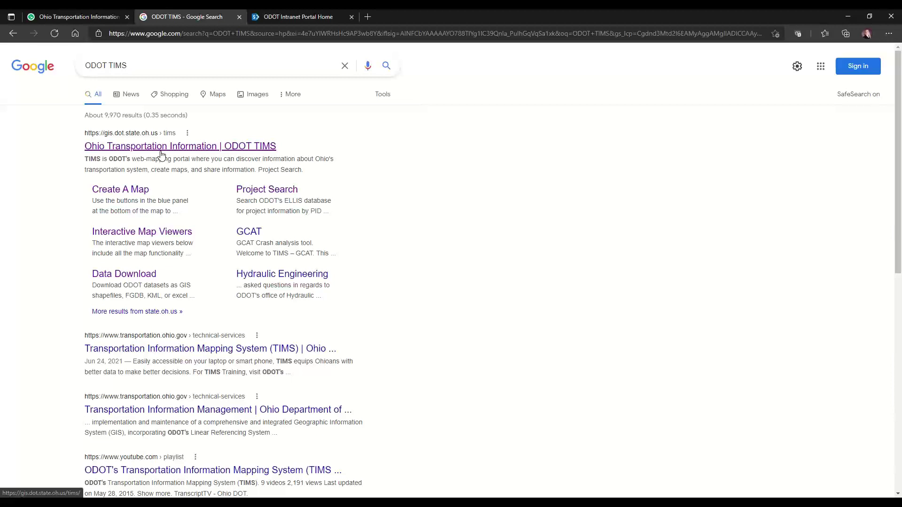
left_click(239, 16)
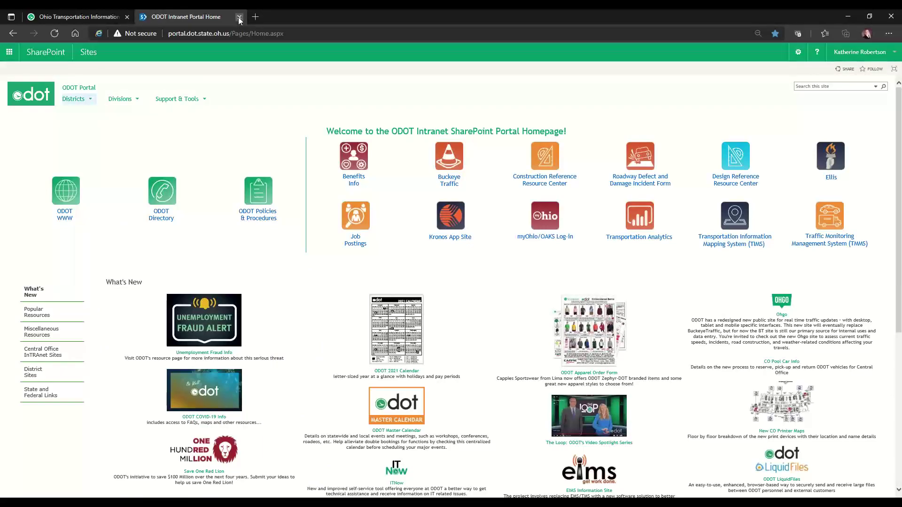
left_click(239, 17)
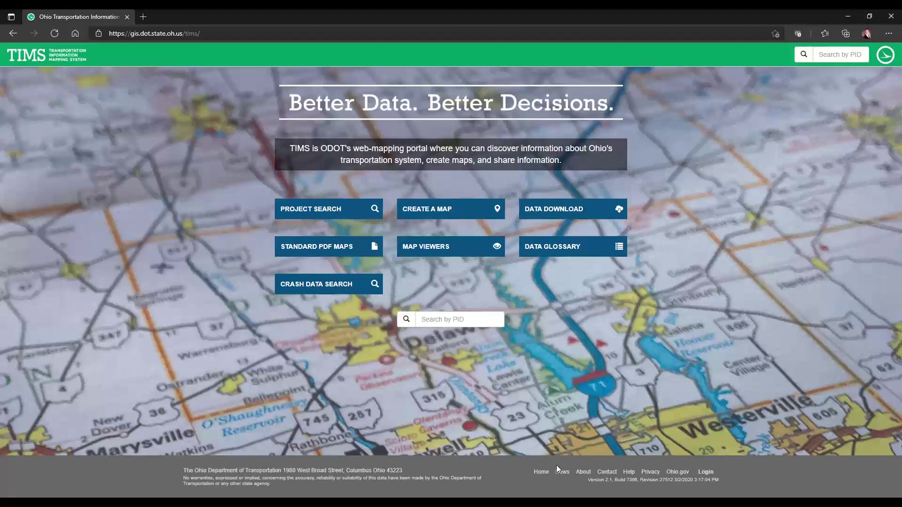
View the TIMS contact page and the user guide from the Help link, and return to the TIMS home page.
left_click(606, 473)
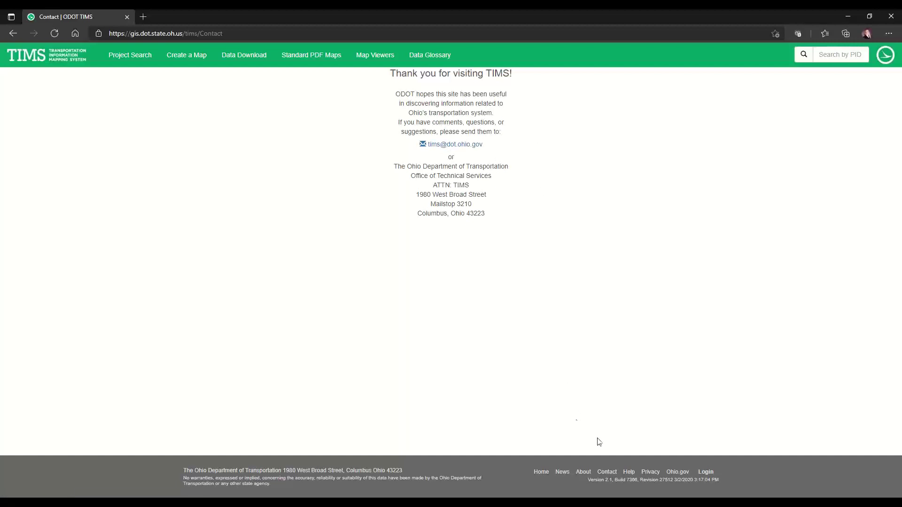
left_click(629, 472)
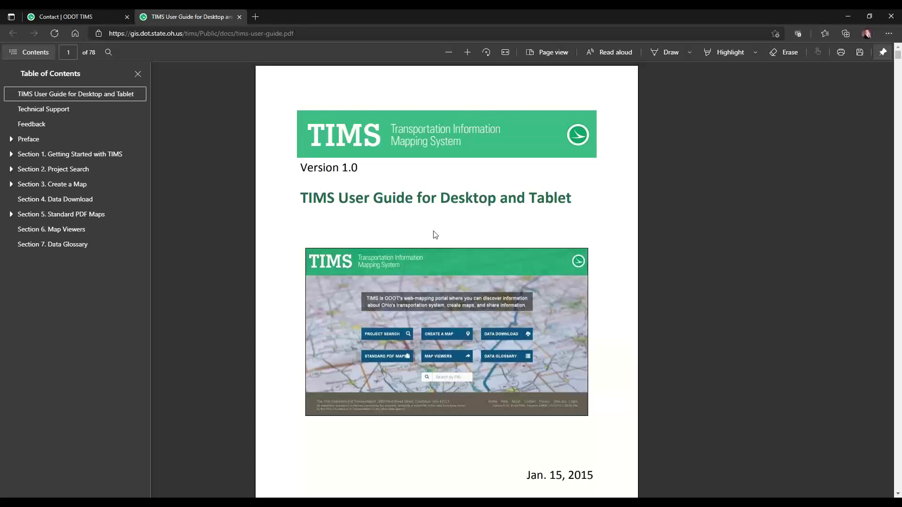
left_click(240, 17)
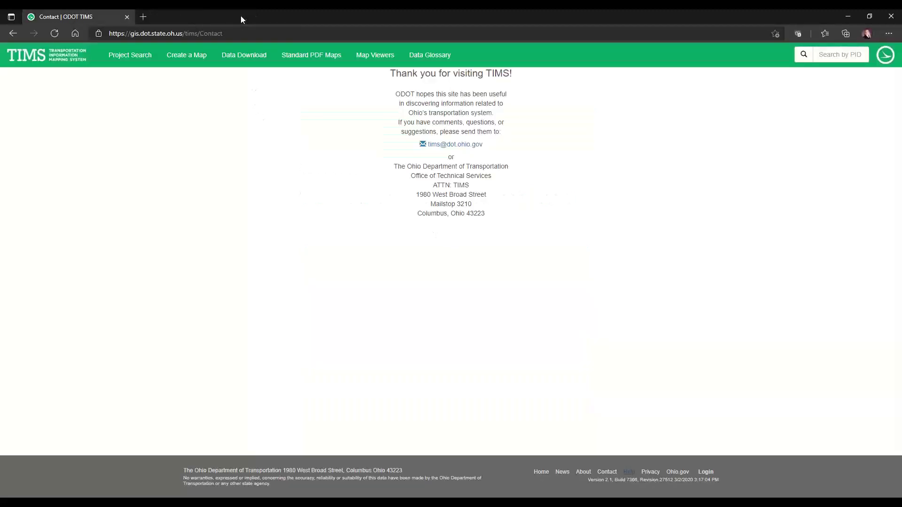
left_click(49, 64)
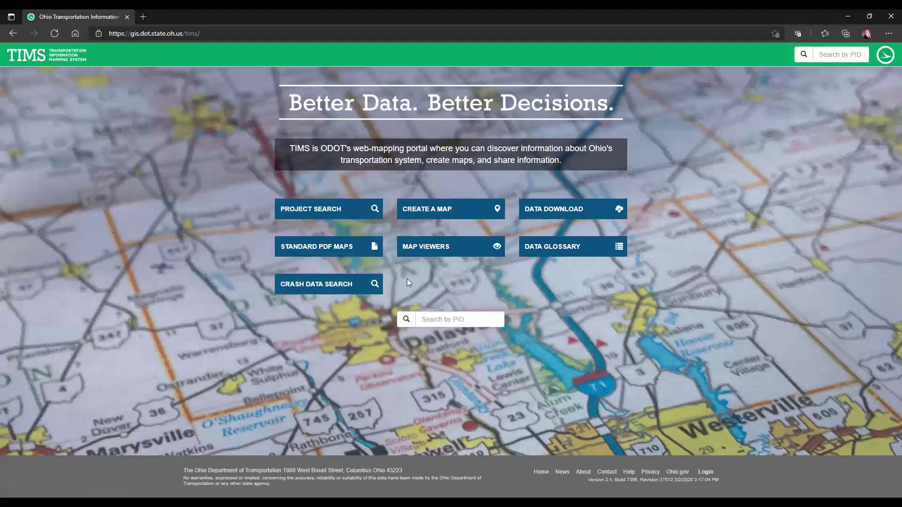
Open the Create a Map viewer, zoom in on central Ohio and restore the default map extent.
left_click(431, 320)
left_click(448, 210)
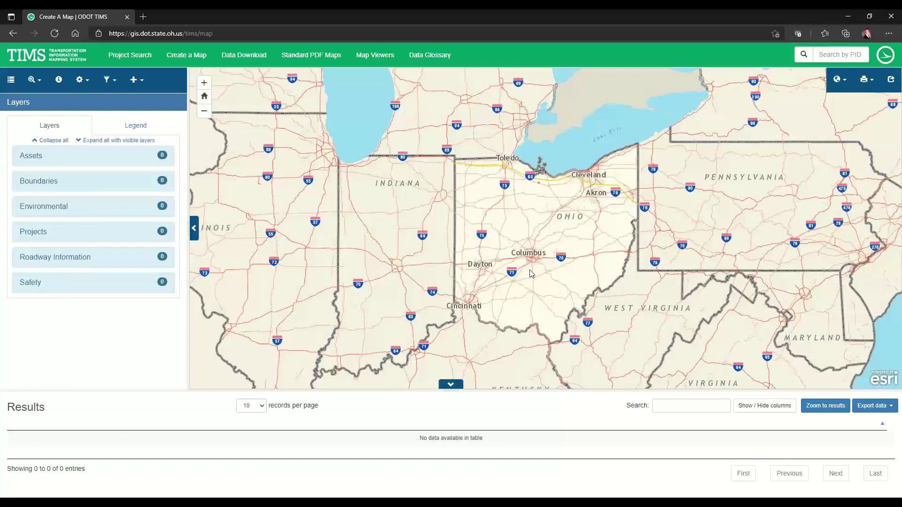
scroll(559, 272, "up", 1)
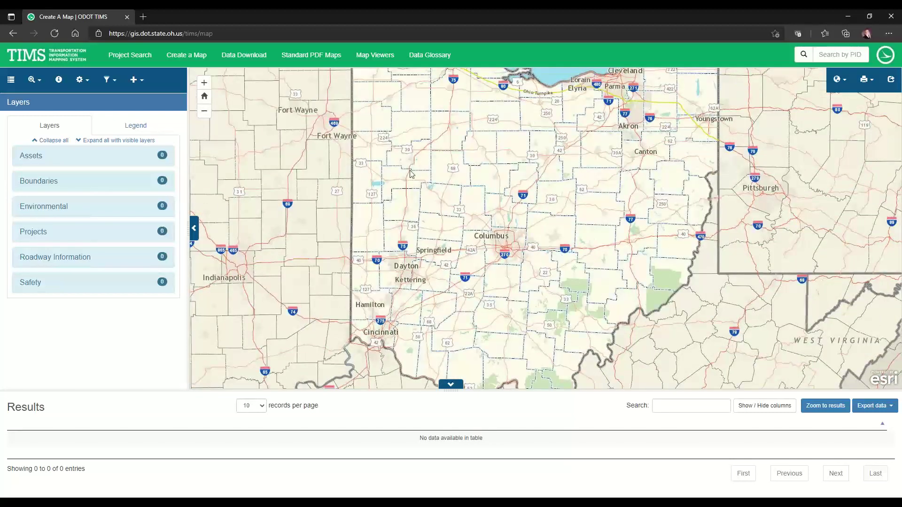
left_click(205, 84)
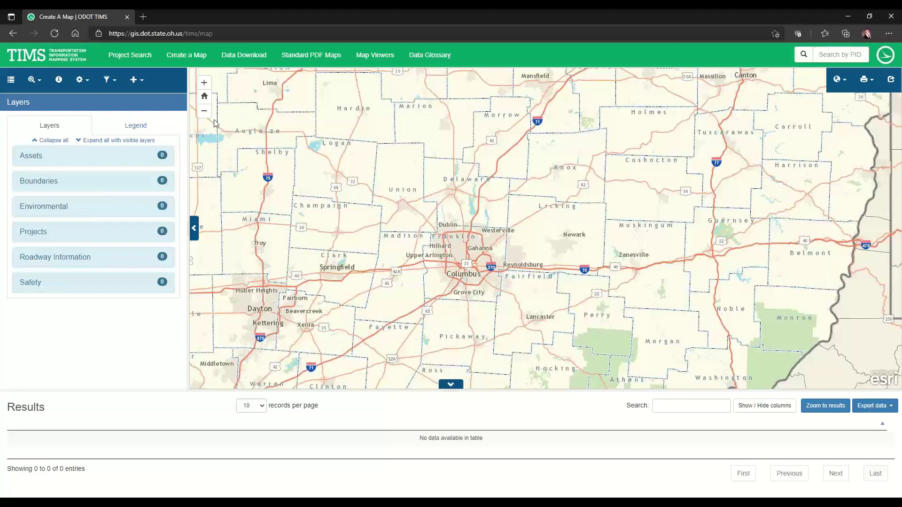
left_click(204, 98)
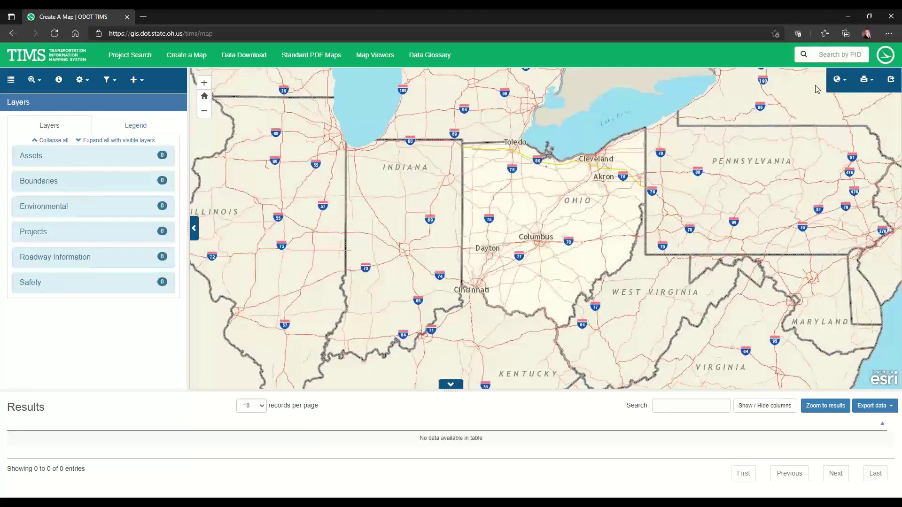
Set the basemap to Dark Gray and view Ohio at a closer zoom.
left_click(844, 83)
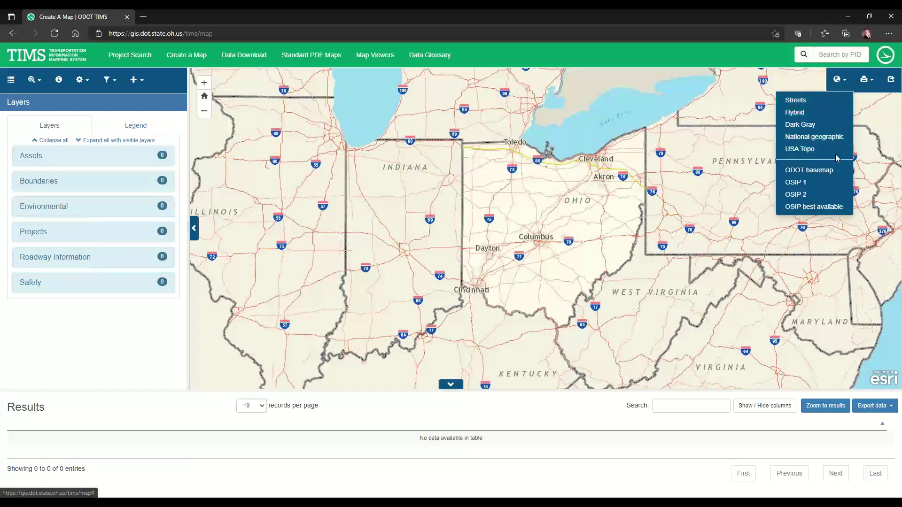
left_click(823, 129)
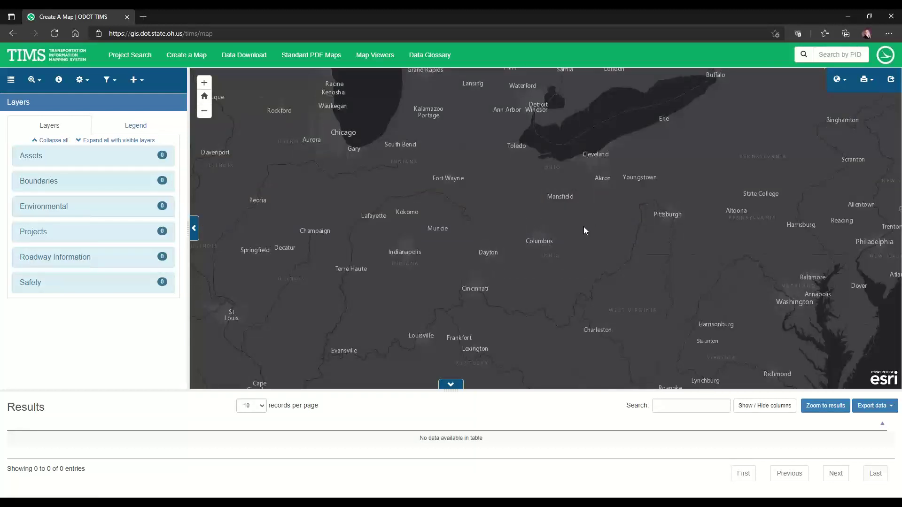
scroll(583, 227, "up", 1)
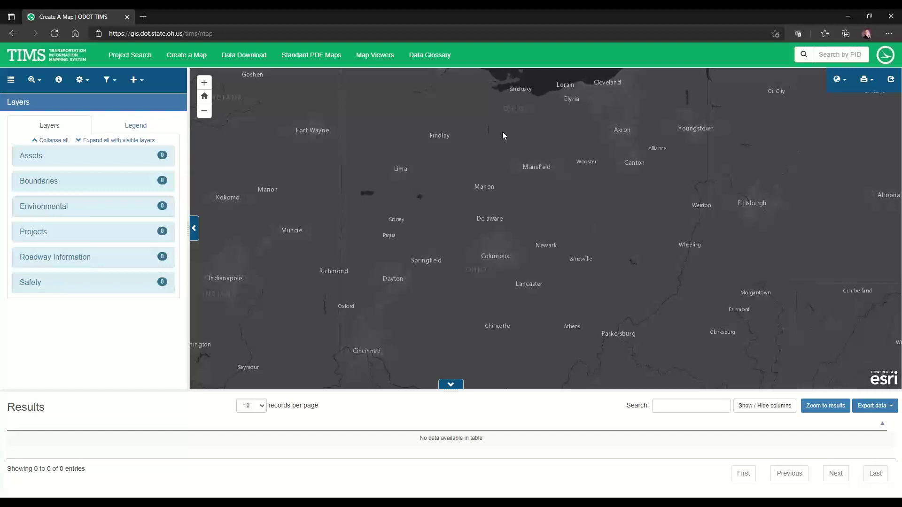
left_click_drag(481, 162, 481, 156)
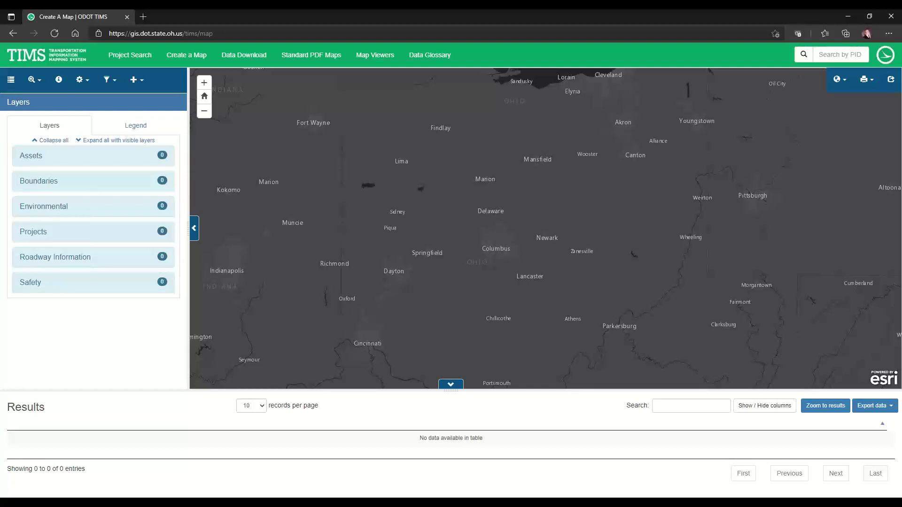
Switch the basemap to National geographic and from there to the ODOT basemap.
left_click(840, 80)
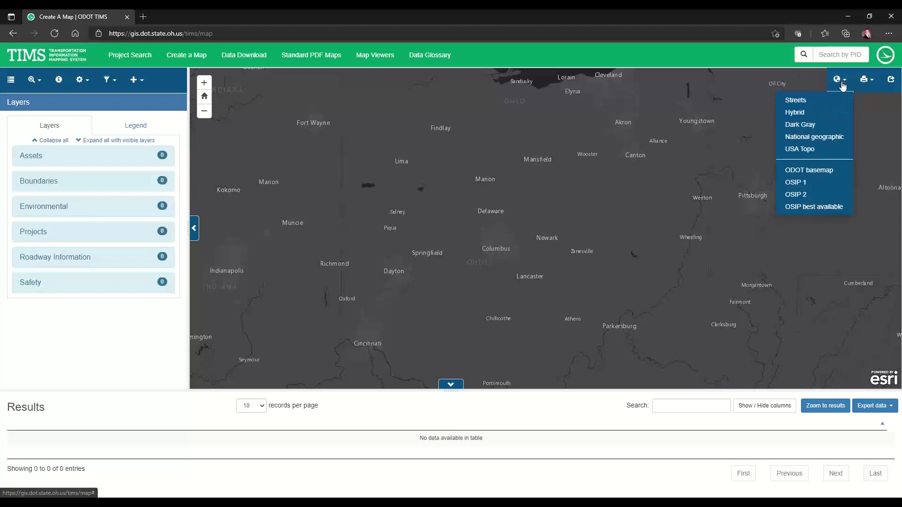
left_click(825, 137)
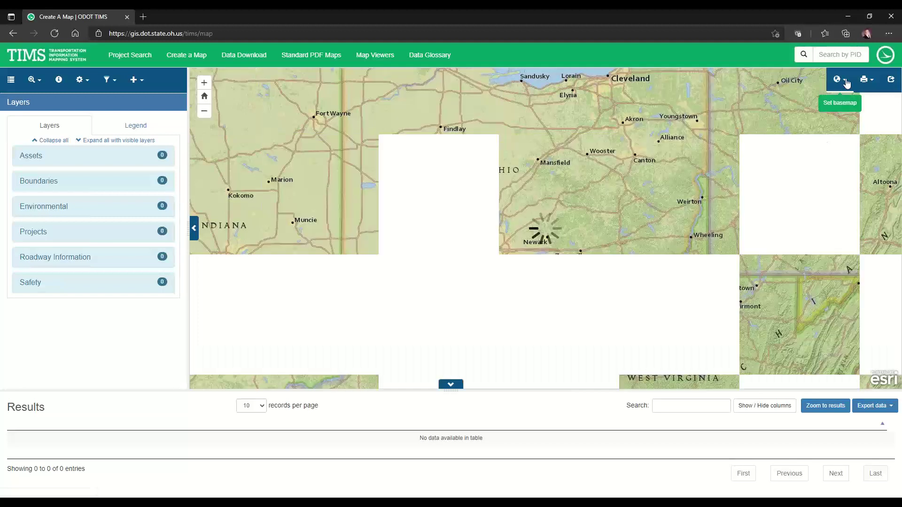
left_click(838, 80)
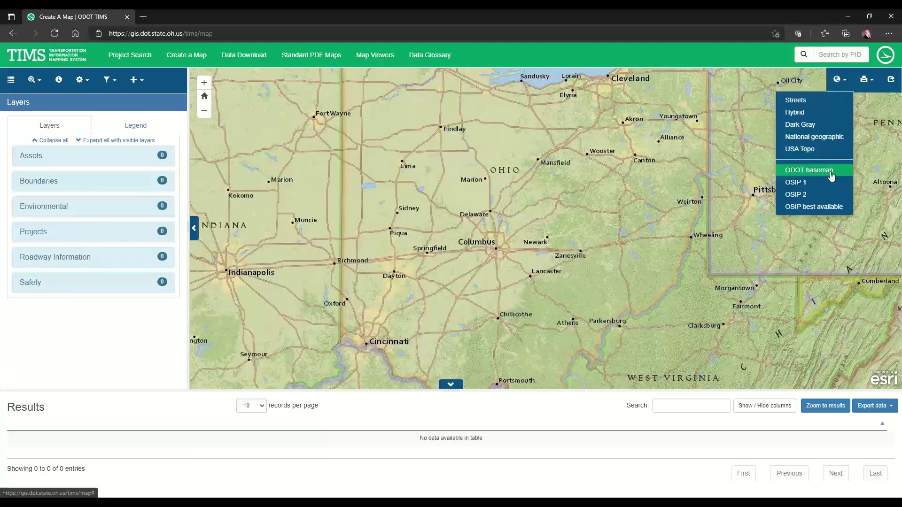
left_click(816, 172)
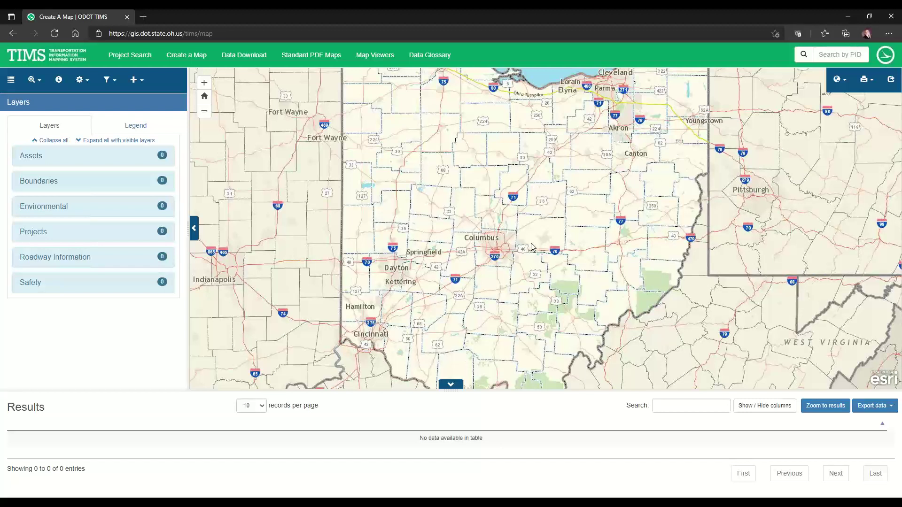
Try the OSIP best available basemap and change the map to the Streets basemap.
left_click(846, 81)
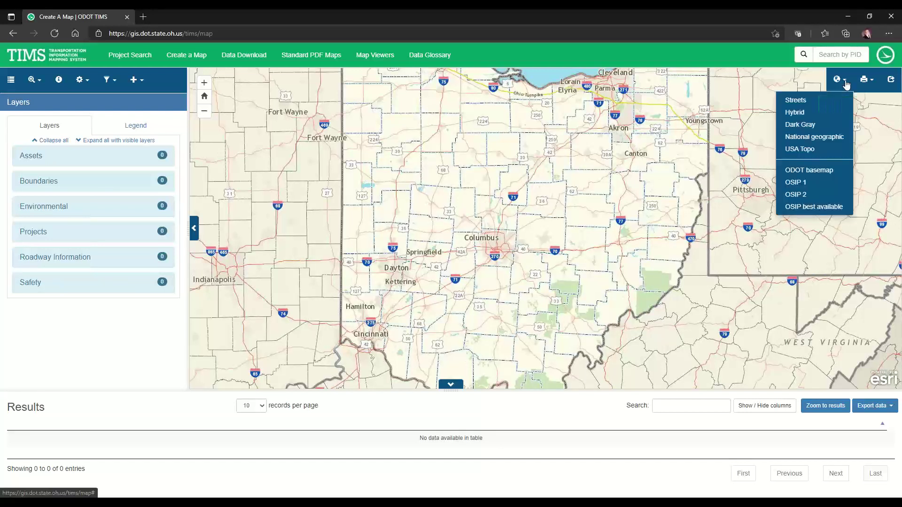
left_click(813, 208)
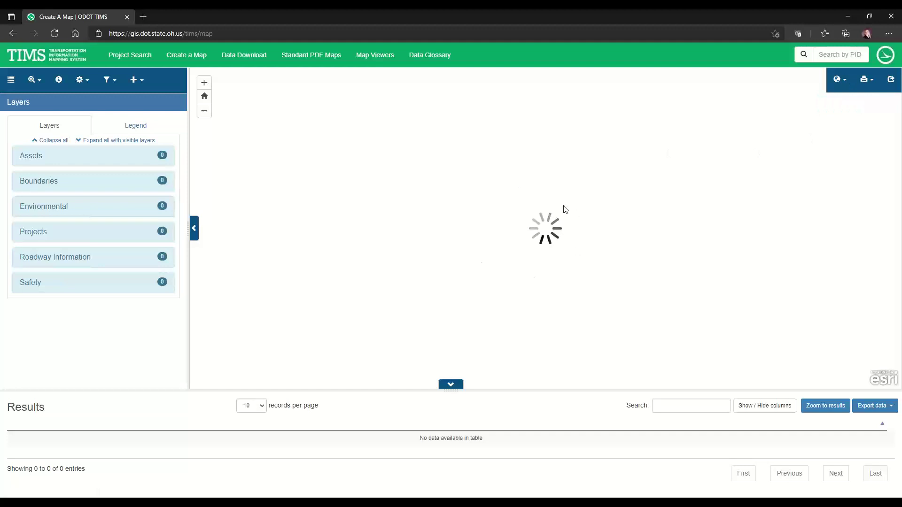
left_click(837, 80)
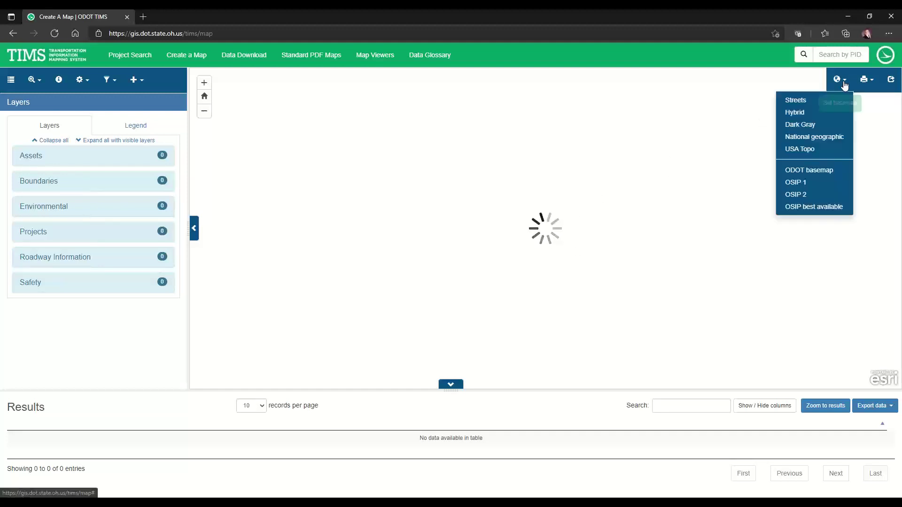
left_click(826, 105)
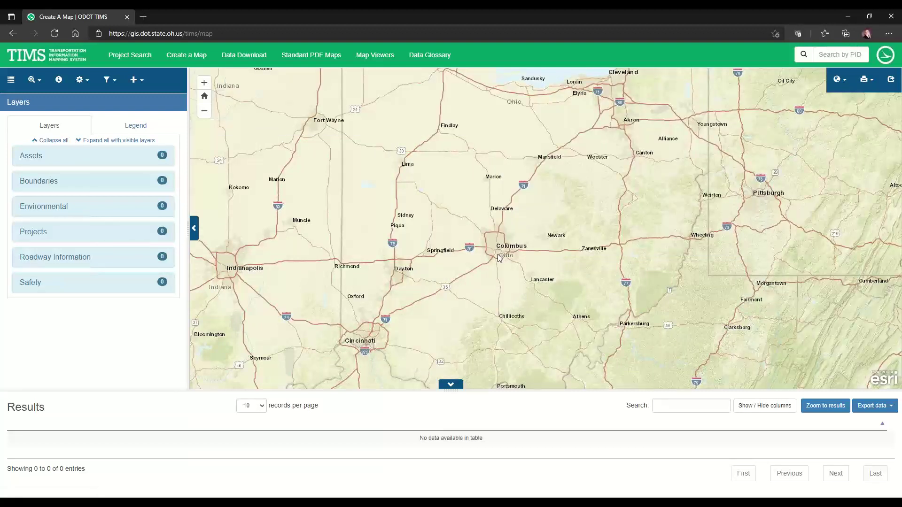
Zoom in south of Columbus, try the OSIP best available basemap at close range and return to the Streets basemap.
scroll(497, 255, "up", 6)
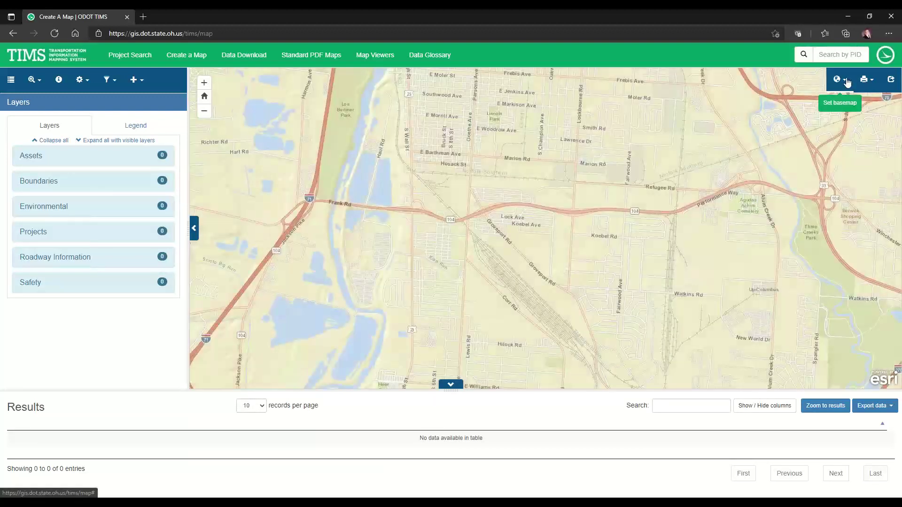
left_click(847, 82)
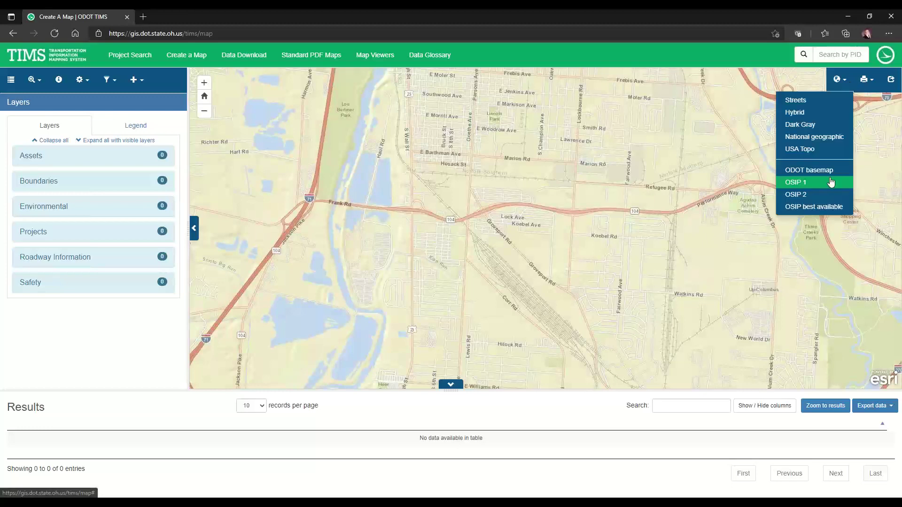
left_click(798, 207)
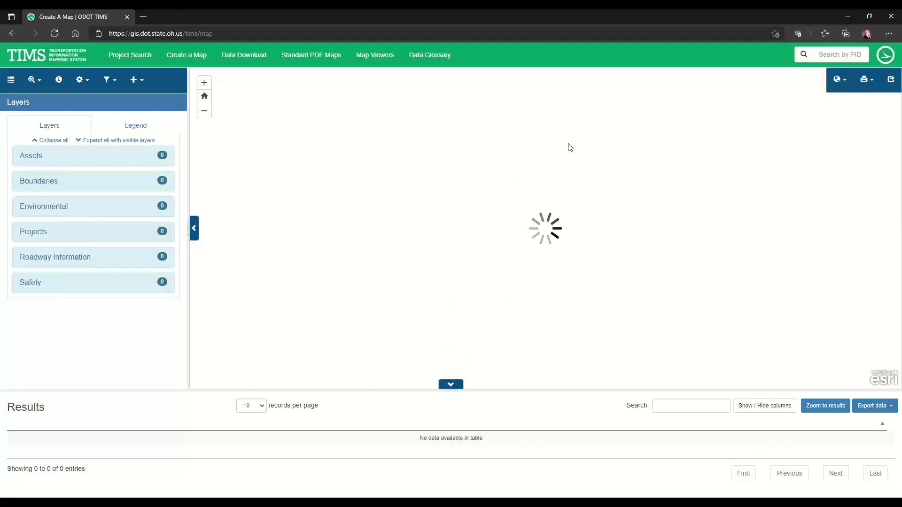
left_click(838, 81)
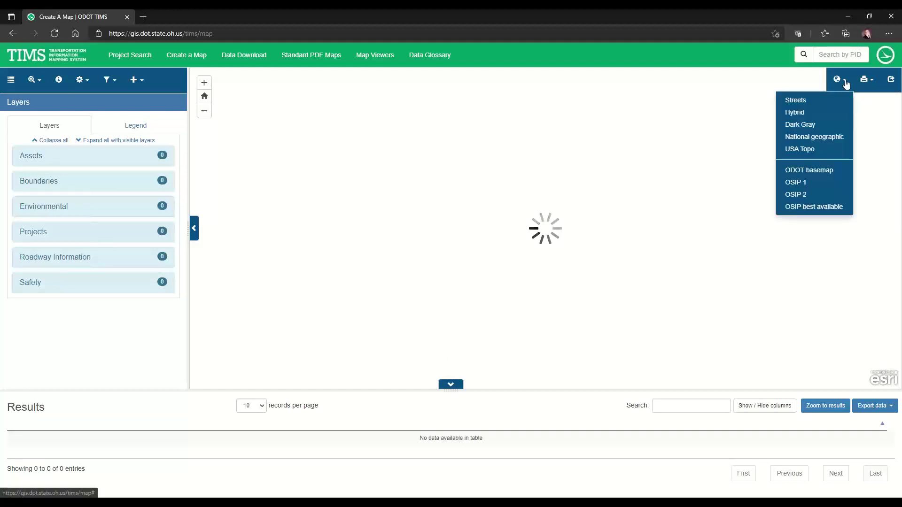
left_click(824, 101)
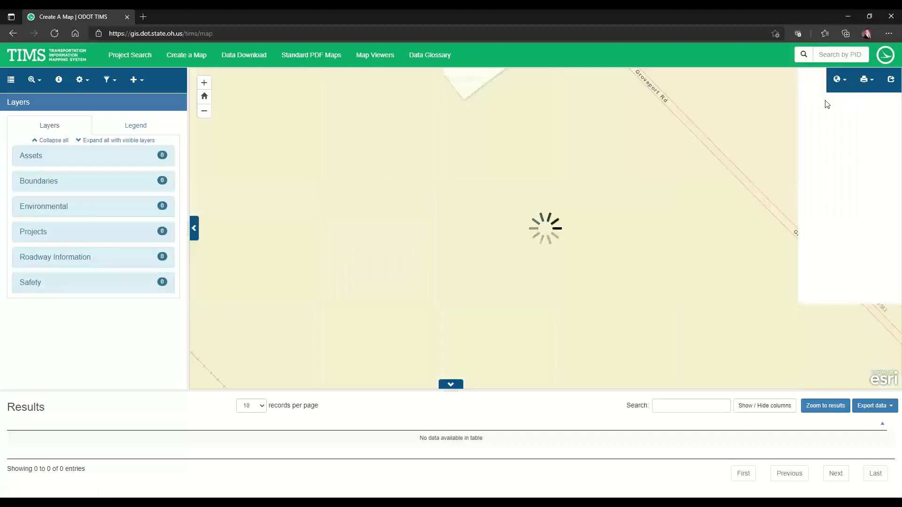
Review the available print sizes and bring up the shareable URL for the current map view.
left_click(869, 85)
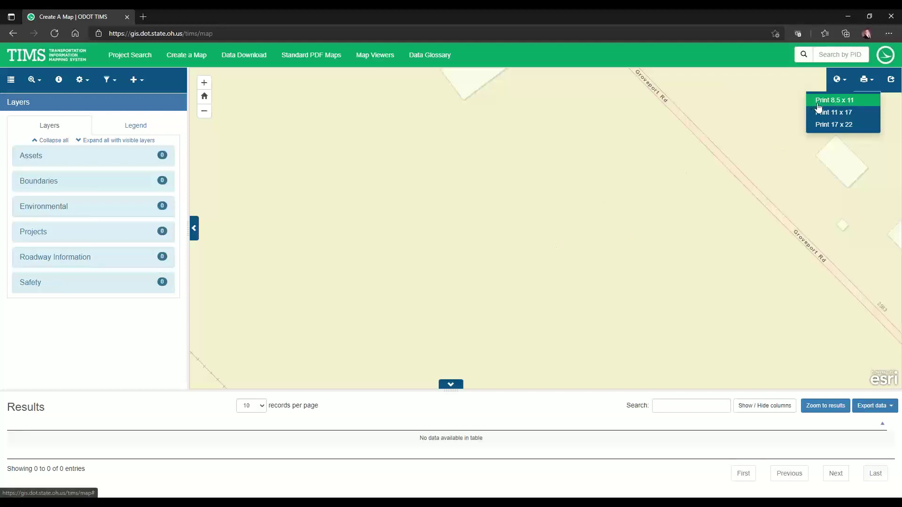
left_click(891, 81)
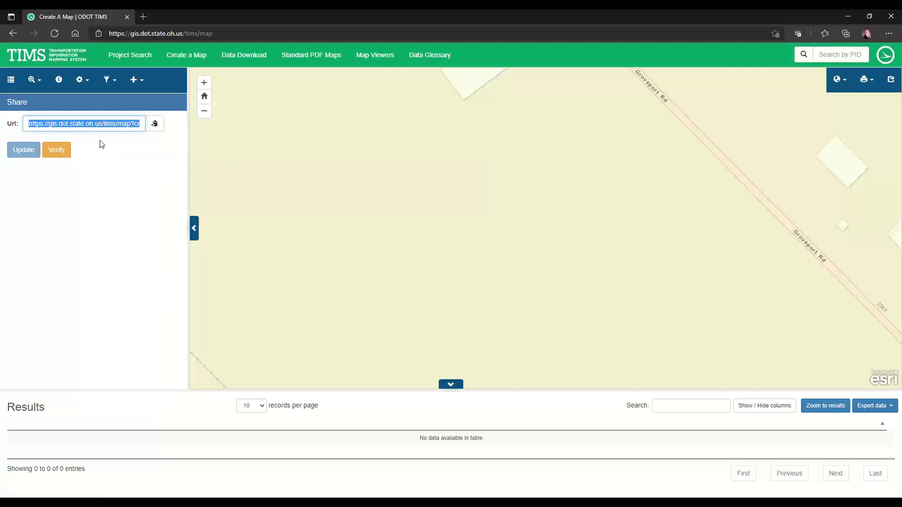
left_click(223, 34)
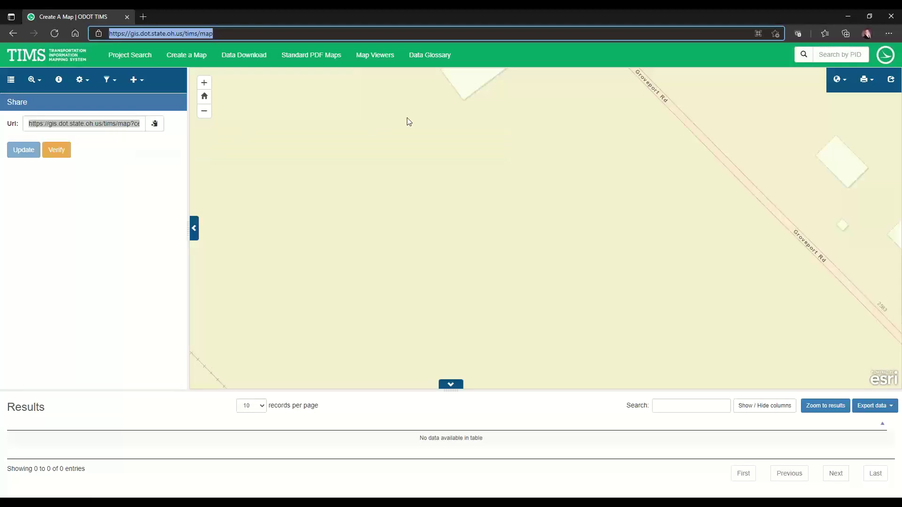
scroll(407, 255, "down", 1)
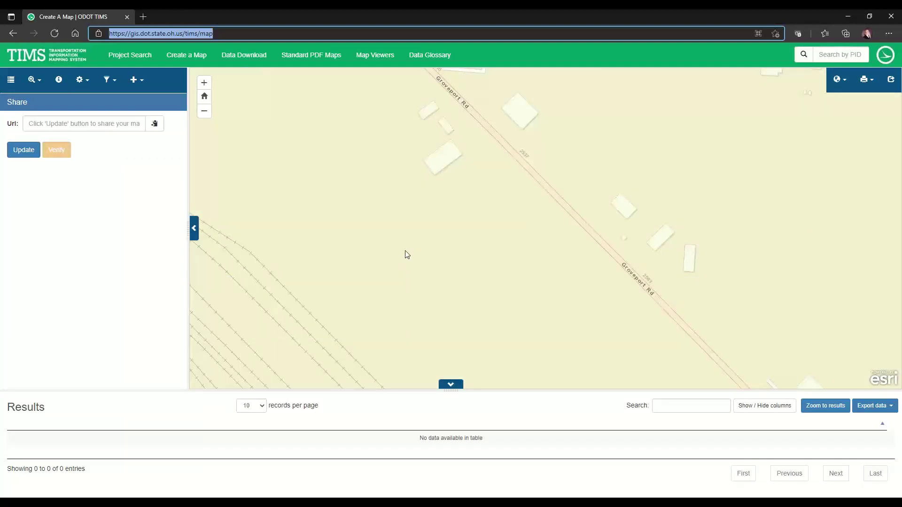
left_click(31, 219)
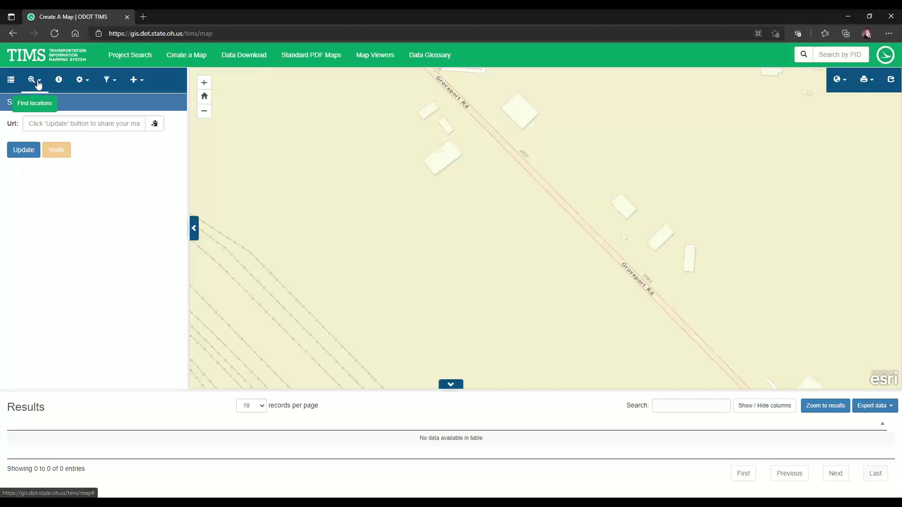
Return to the layer list and review the map tools, the filter options and the options for adding data to the map.
left_click(10, 81)
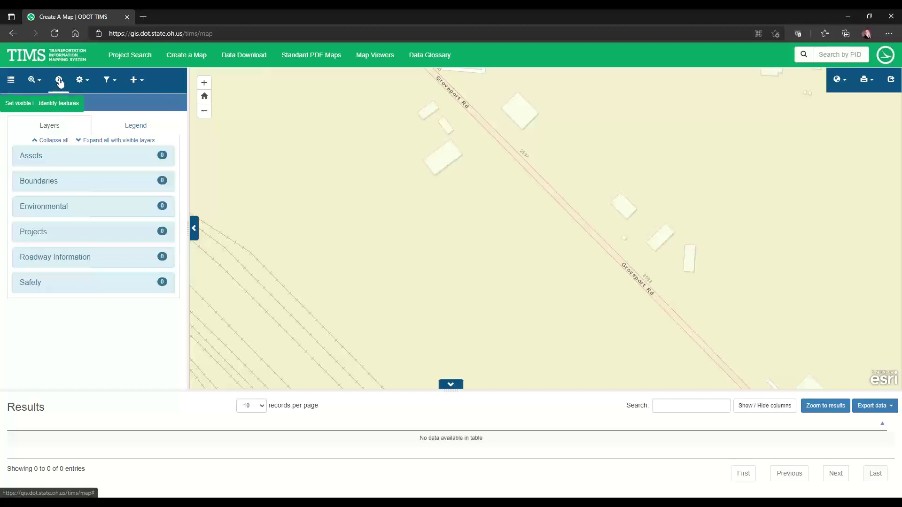
left_click(88, 84)
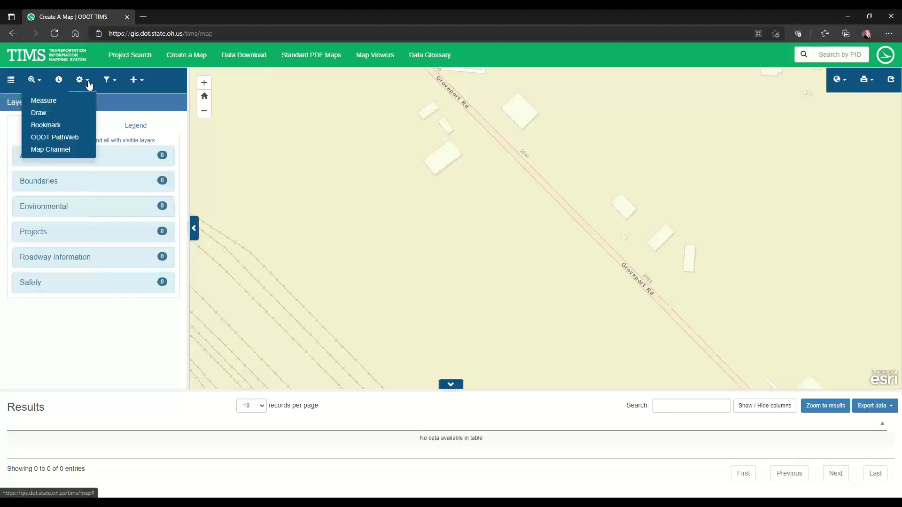
left_click(115, 86)
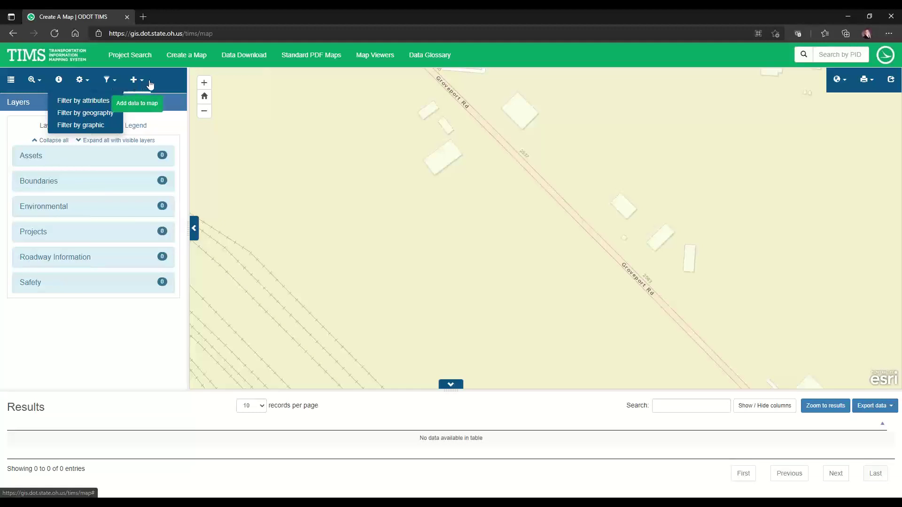
left_click(176, 79)
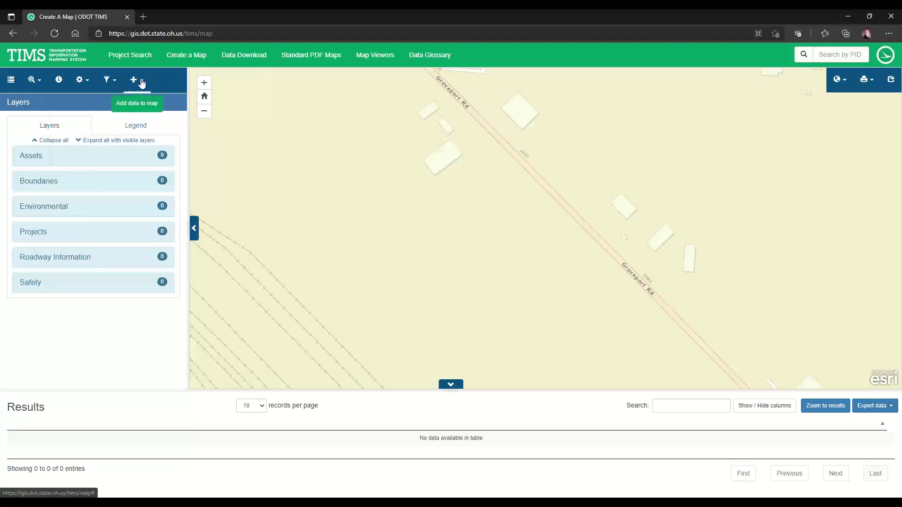
left_click(141, 81)
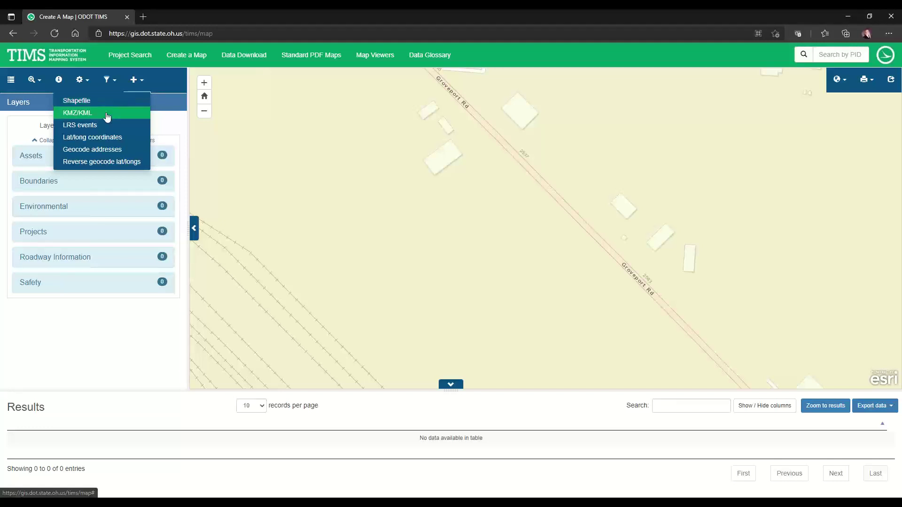
left_click(168, 79)
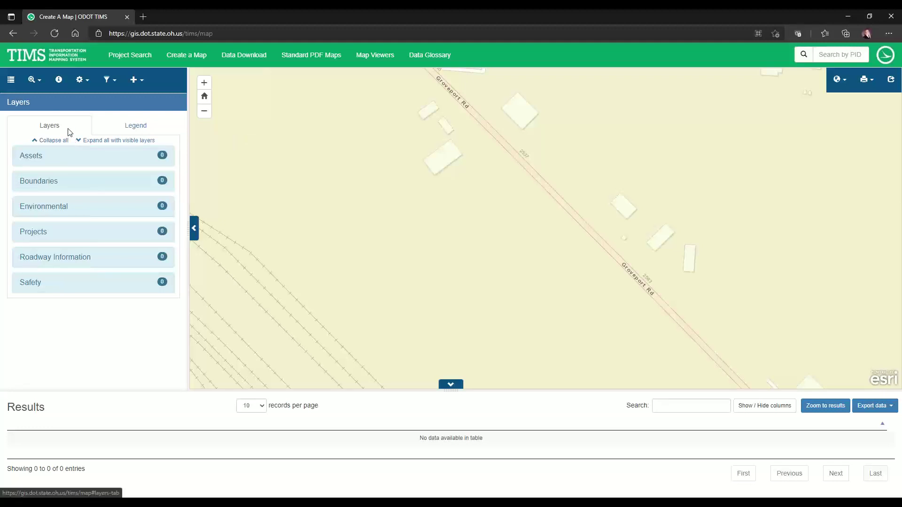
Expand the Assets and Boundaries layer groups and look through the layers they offer.
left_click(32, 161)
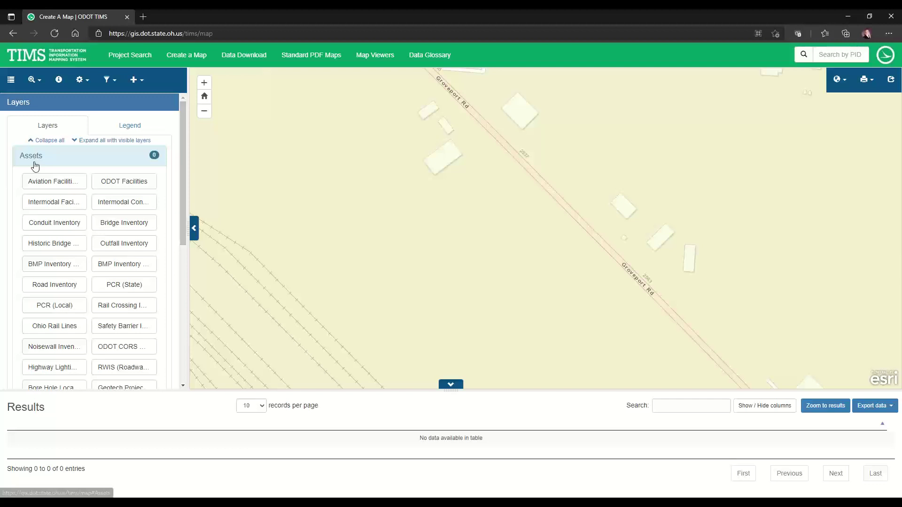
scroll(45, 197, "down", 3)
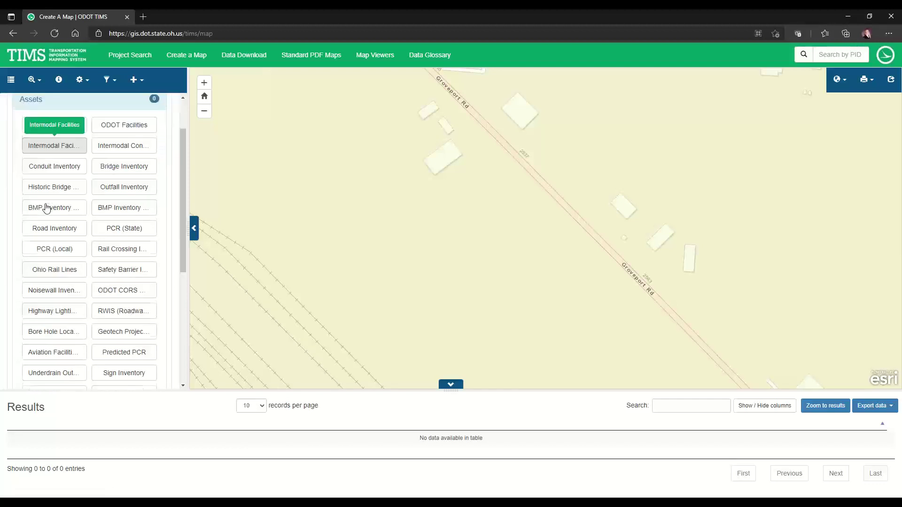
scroll(47, 207, "down", 2)
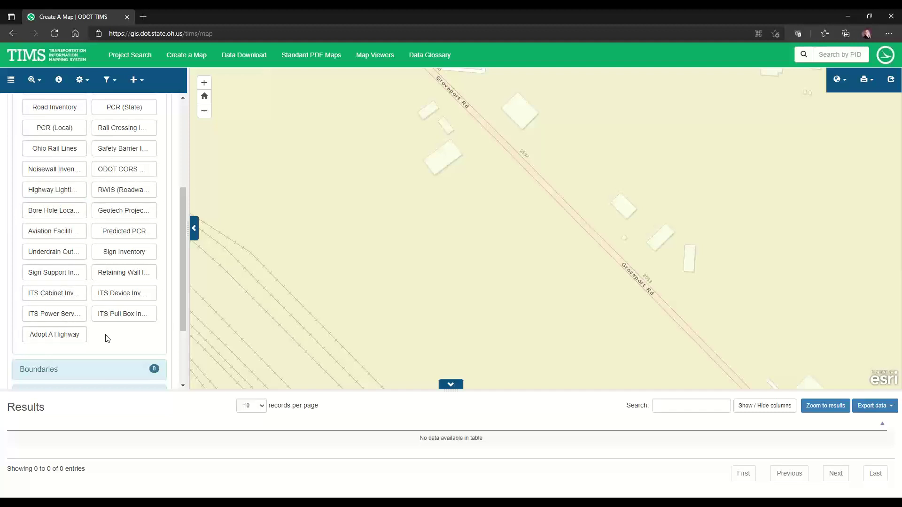
scroll(107, 338, "down", 3)
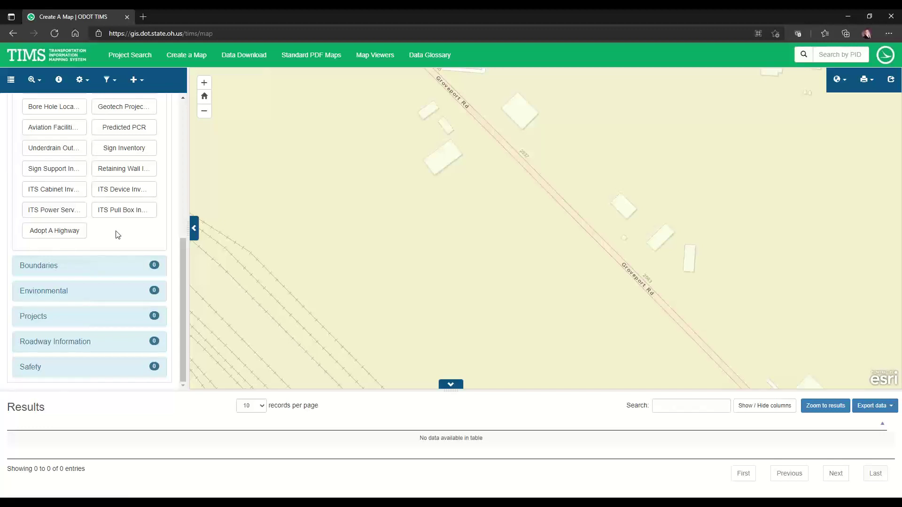
left_click(42, 267)
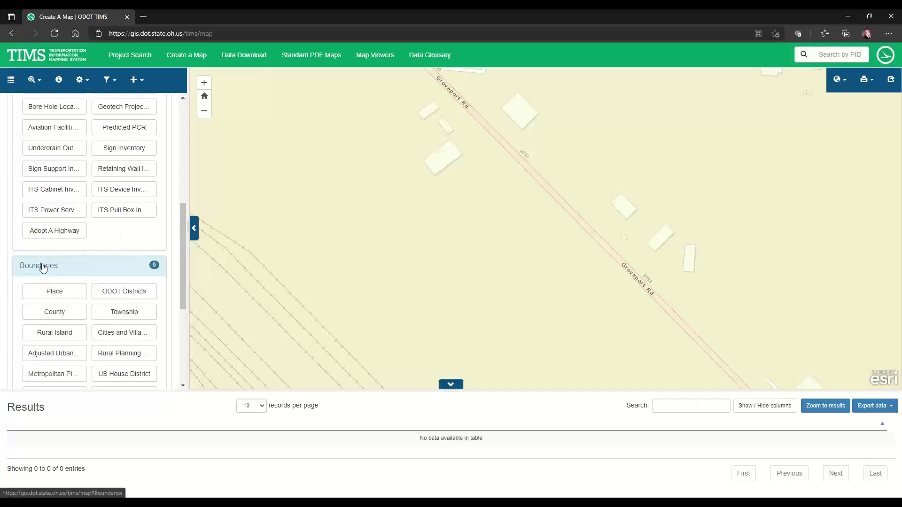
scroll(43, 267, "down", 3)
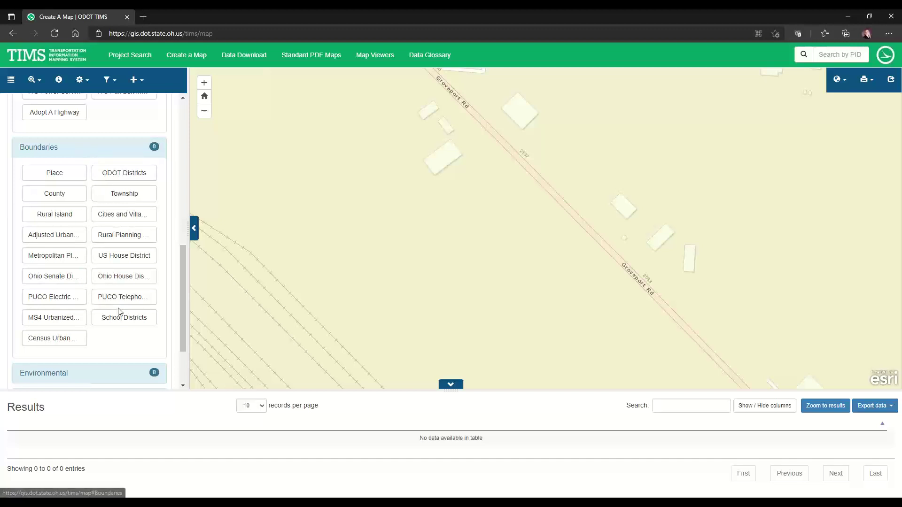
scroll(120, 311, "down", 2)
Expand the Environmental layer group and look through its layers down to Stone Culvert.
left_click(66, 293)
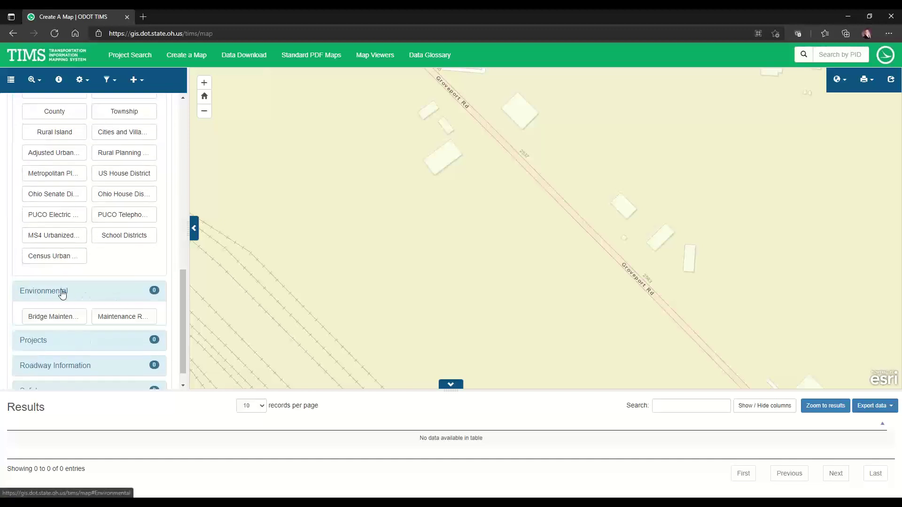
scroll(91, 292, "down", 2)
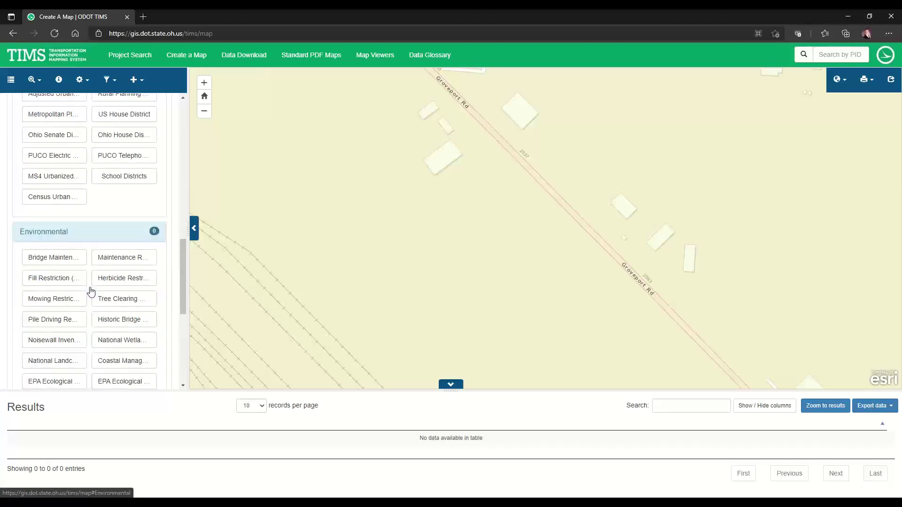
scroll(91, 293, "down", 2)
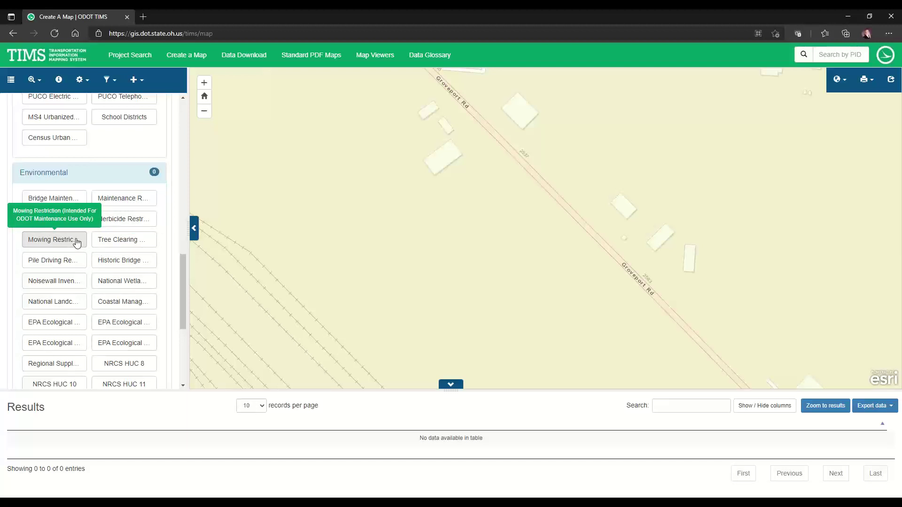
scroll(77, 243, "down", 5)
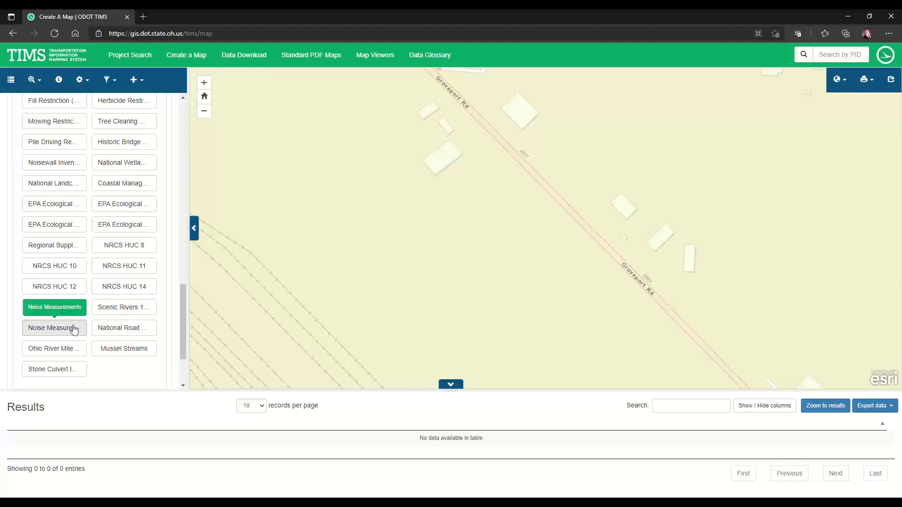
scroll(94, 371, "down", 2)
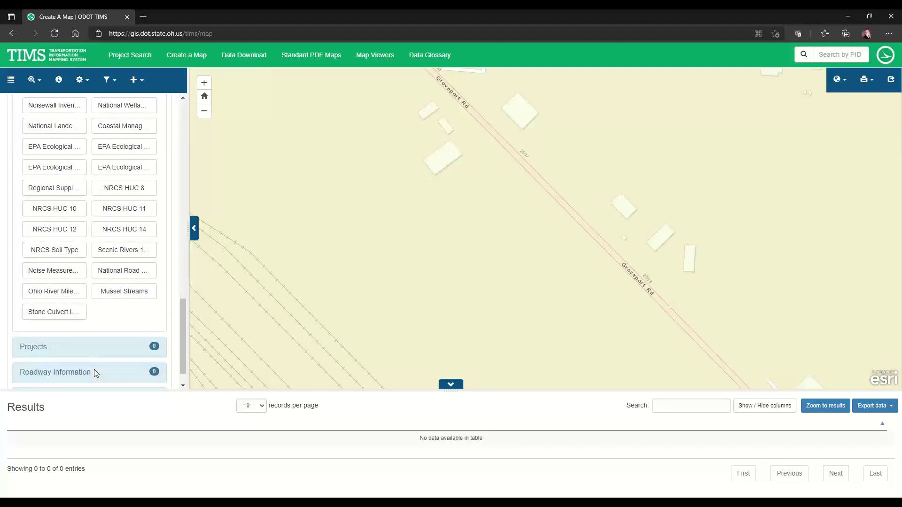
Expand the Projects layer group and look through its project layers down to Project History.
left_click(47, 320)
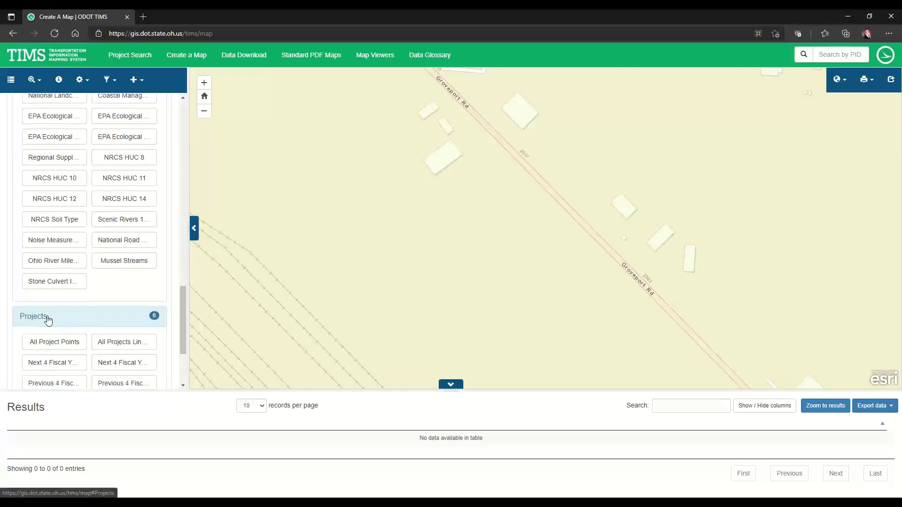
scroll(57, 318, "down", 1)
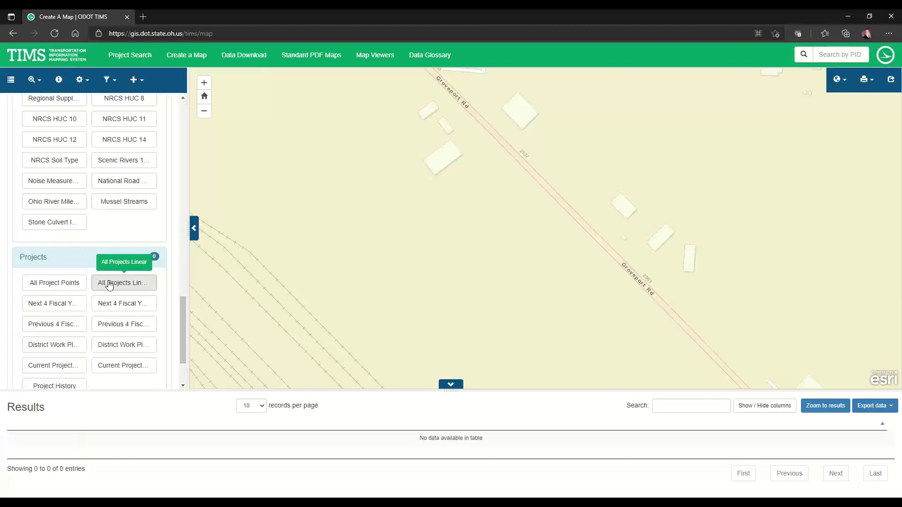
scroll(109, 285, "down", 1)
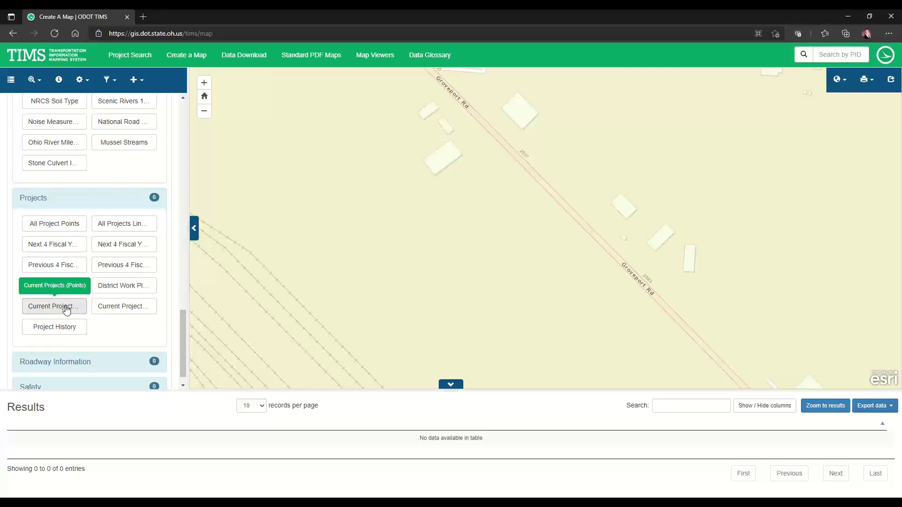
scroll(97, 329, "down", 1)
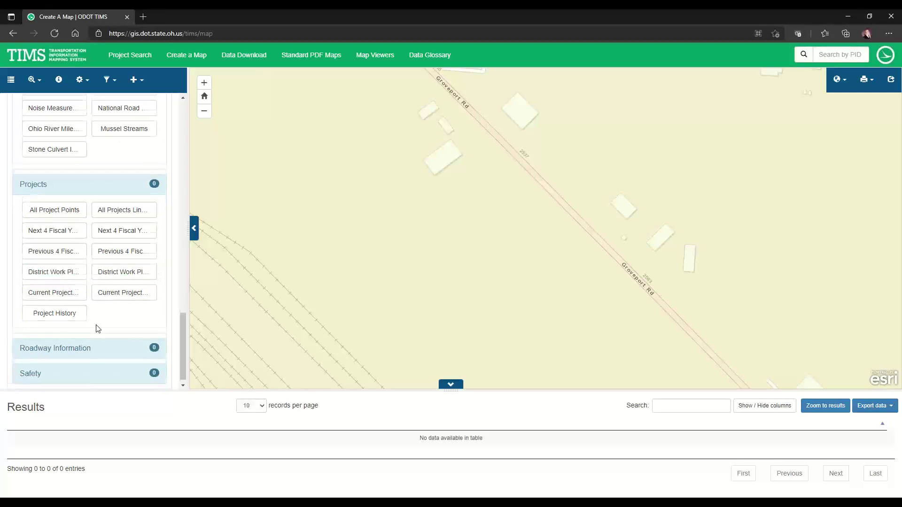
Expand the Roadway Information layer group, look through its layers and open the Safety group below it.
left_click(77, 343)
scroll(76, 346, "down", 1)
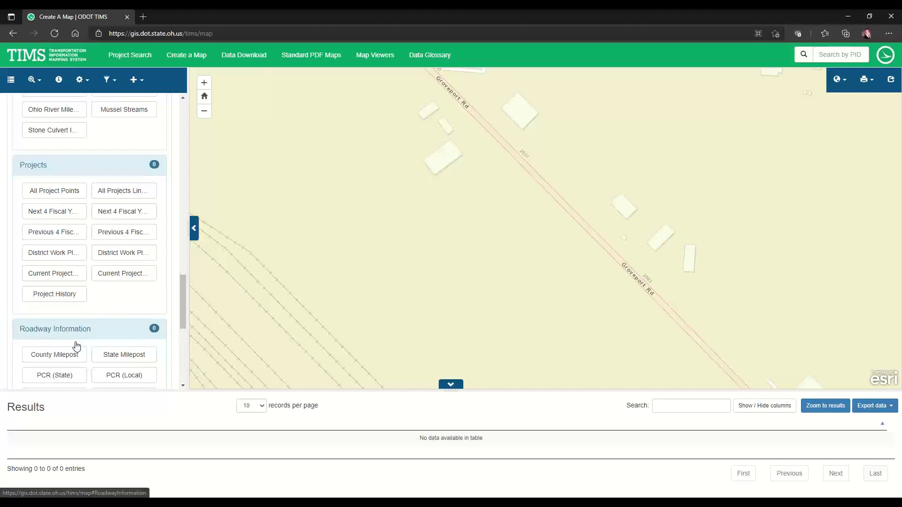
scroll(76, 347, "down", 3)
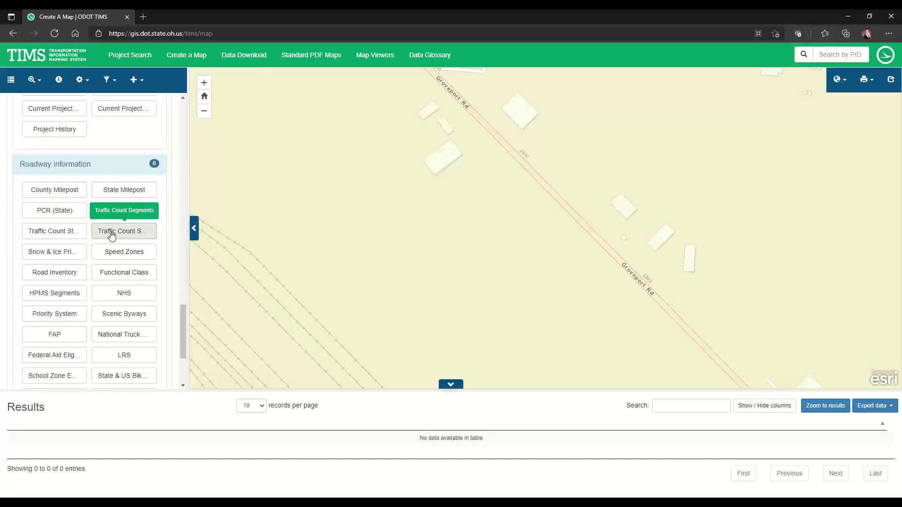
scroll(111, 236, "down", 3)
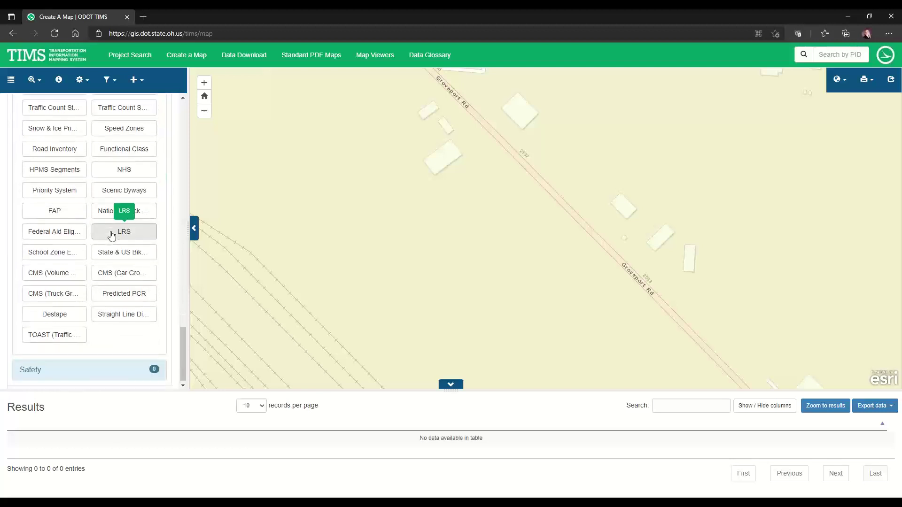
left_click(45, 370)
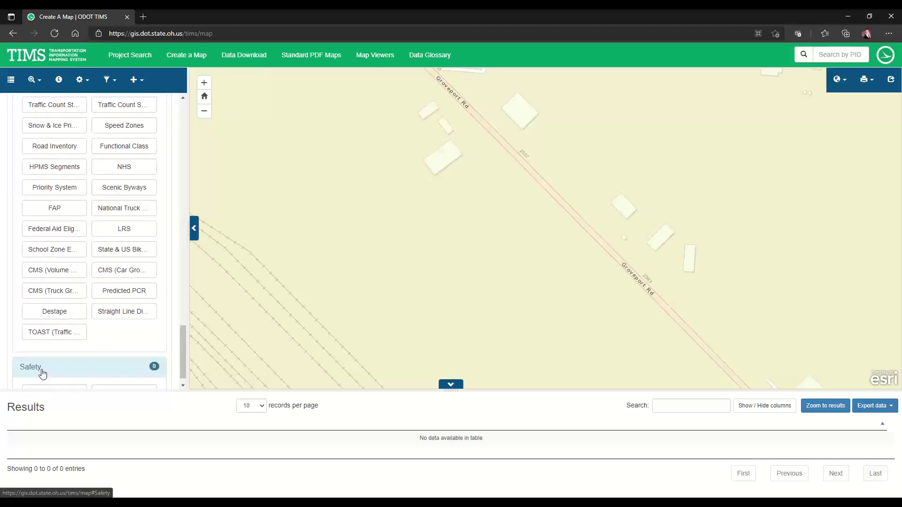
Look through the Safety group's crash layers and collapse all the layer groups.
scroll(44, 369, "down", 1)
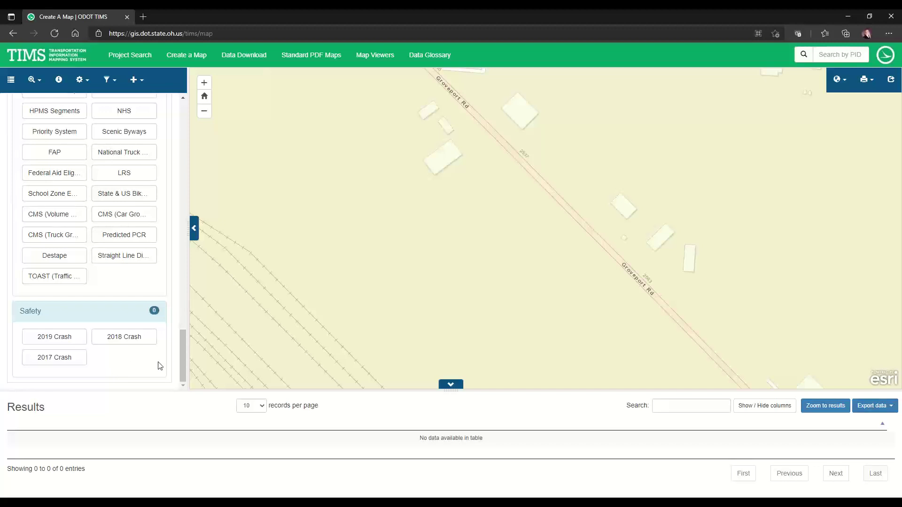
scroll(185, 371, "up", 10)
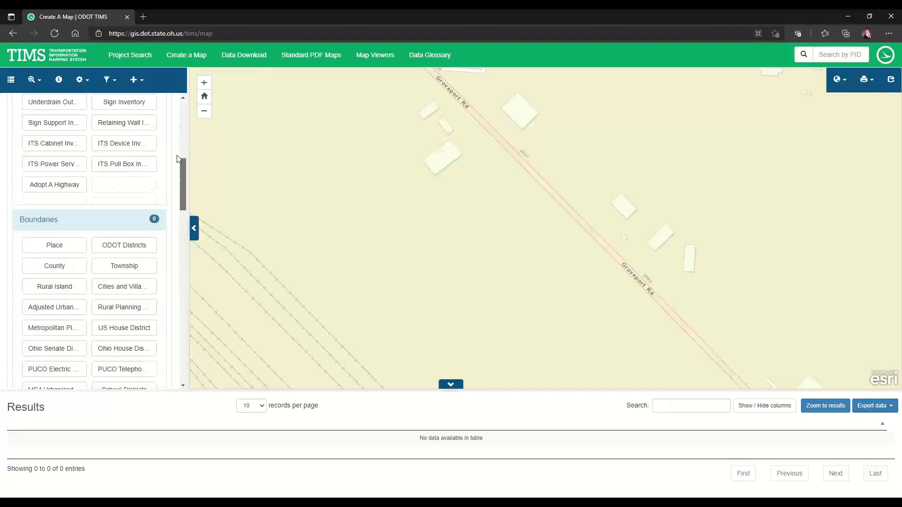
scroll(178, 159, "up", 5)
left_click(57, 141)
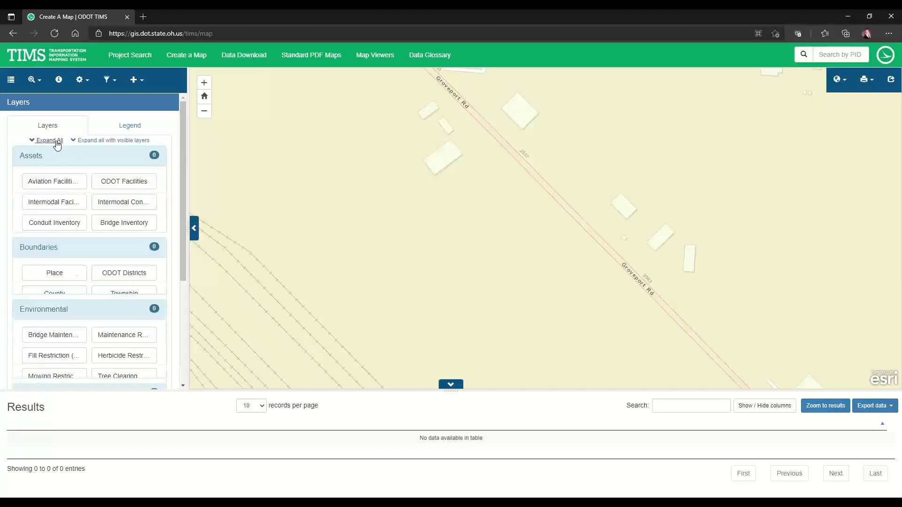
left_click(56, 141)
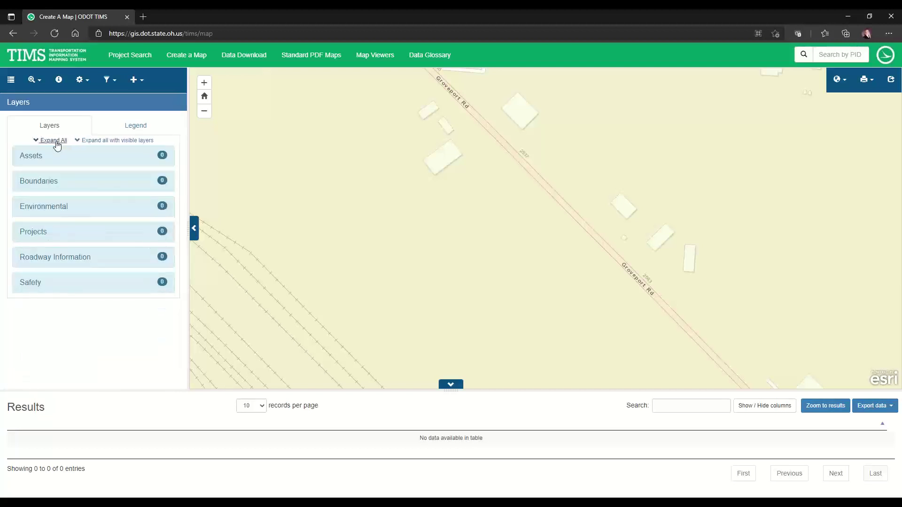
Find the District 6 area on the map with the Find area tool and clear its highlight.
left_click(40, 83)
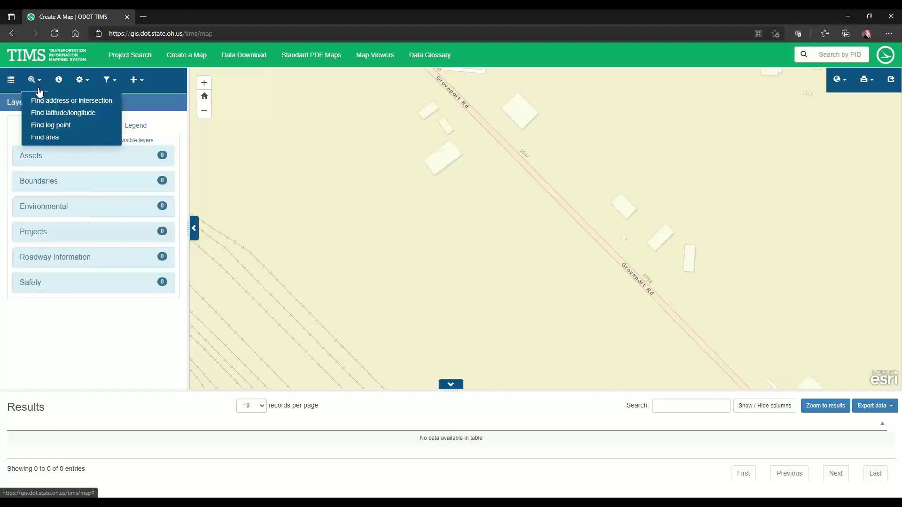
left_click(57, 136)
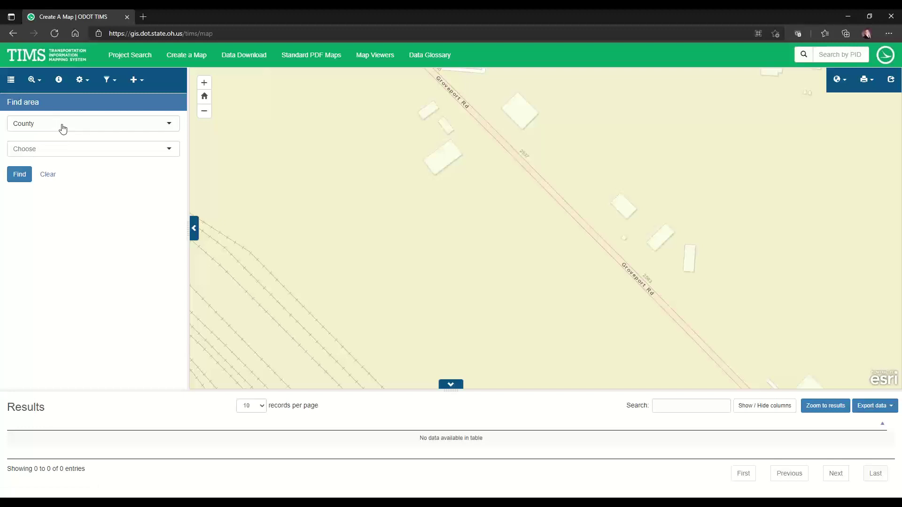
left_click(66, 125)
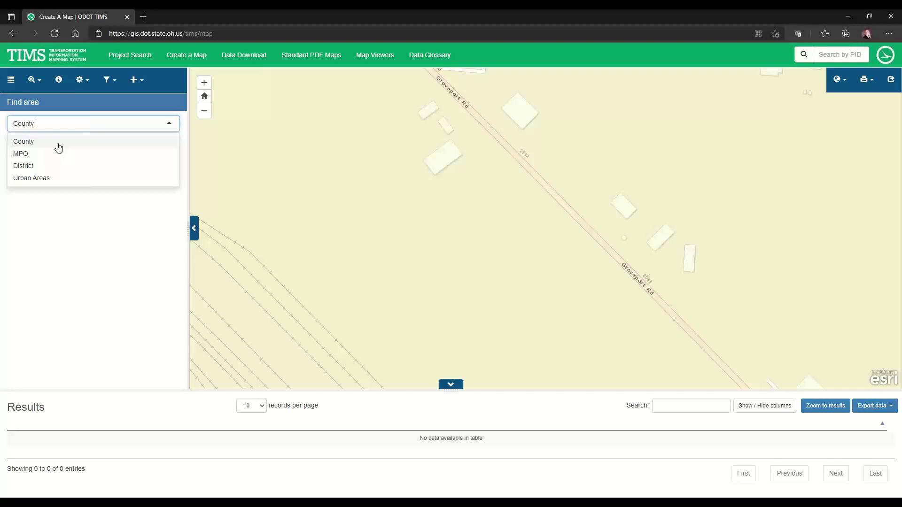
left_click(52, 167)
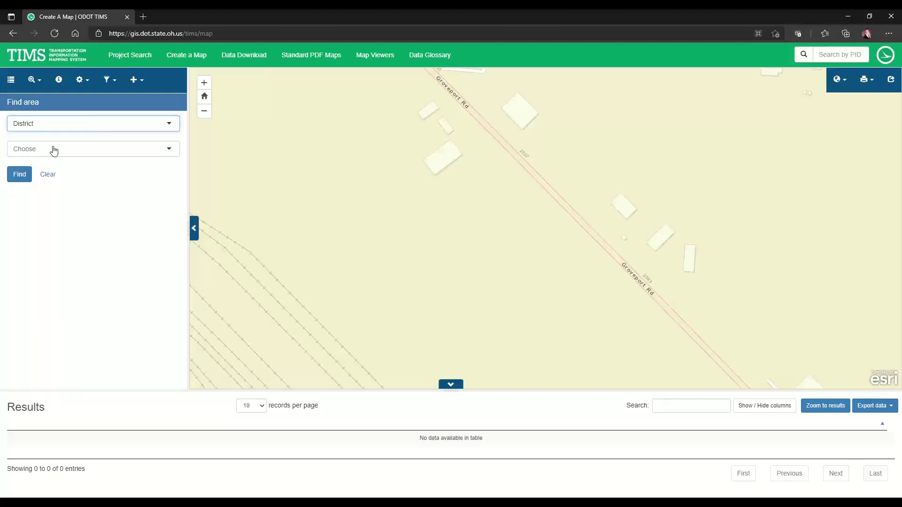
left_click(56, 148)
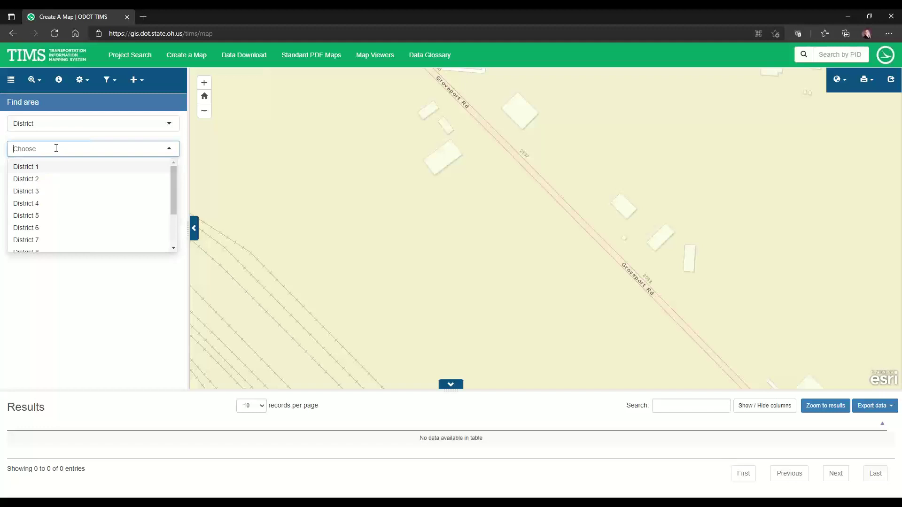
left_click(36, 229)
left_click(19, 180)
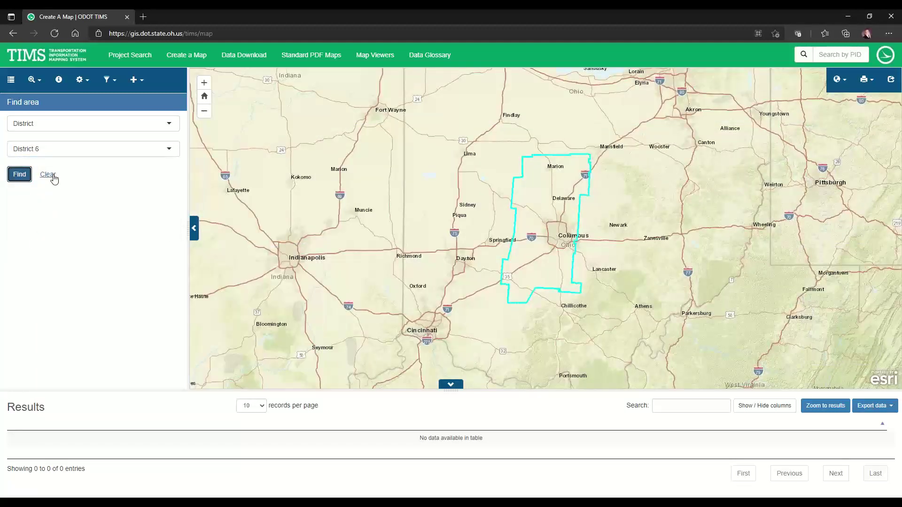
left_click(48, 175)
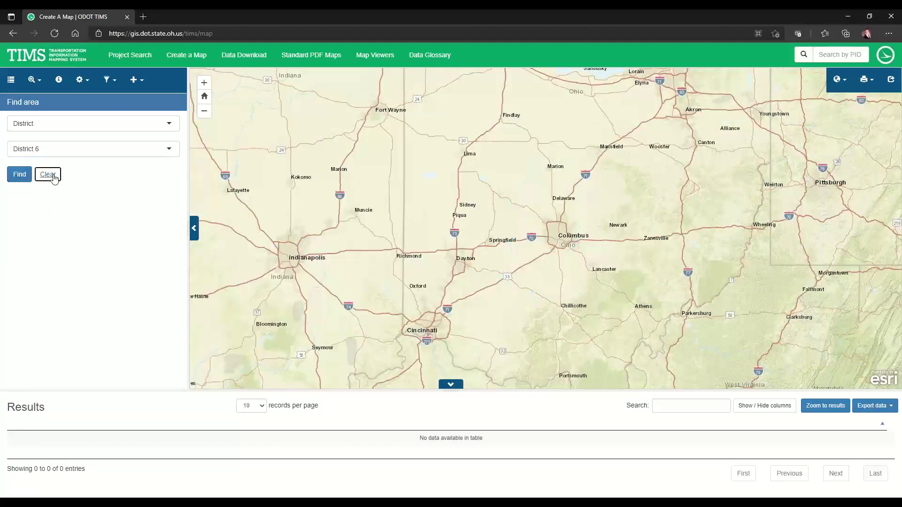
Switch the area search to County, find FRANKLIN on the map and clear its highlight.
left_click(70, 126)
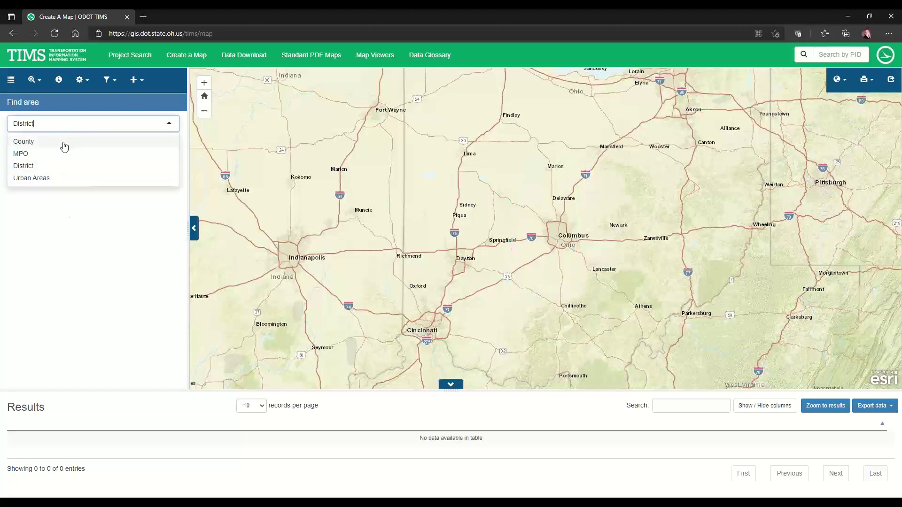
left_click(63, 143)
left_click(64, 148)
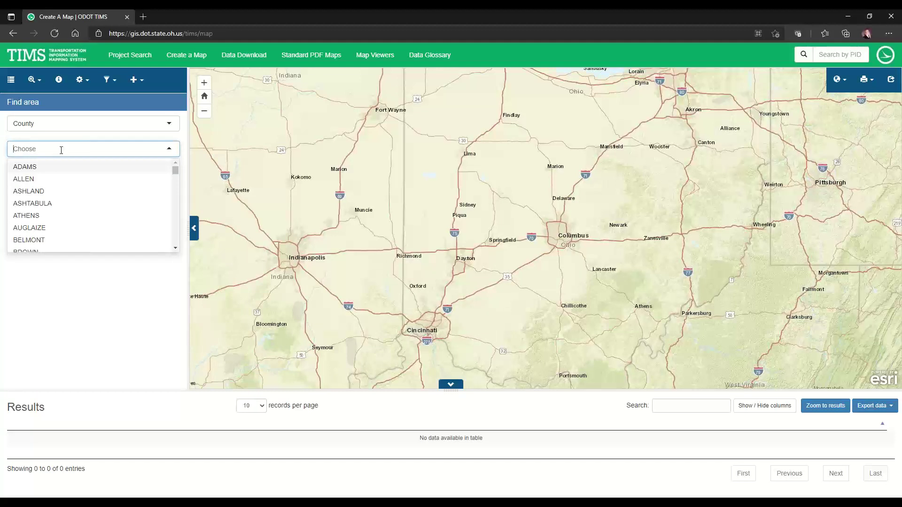
type("fr")
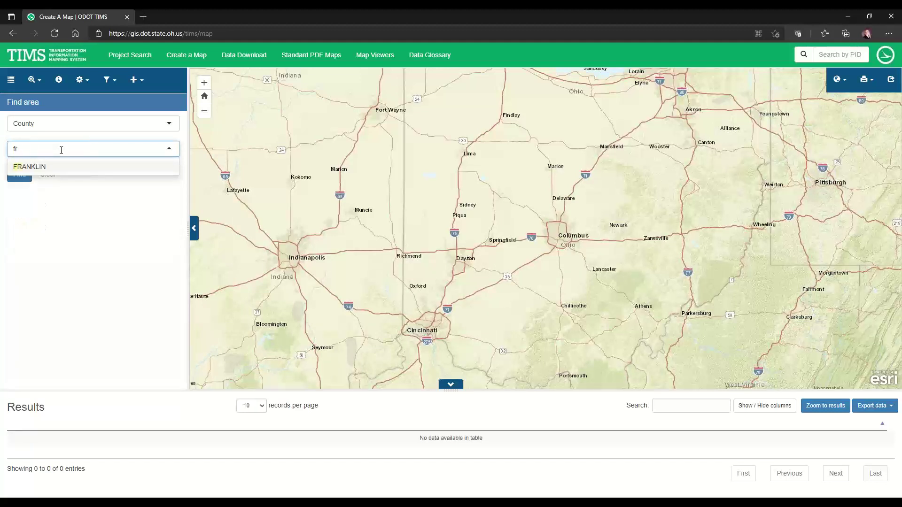
left_click(47, 166)
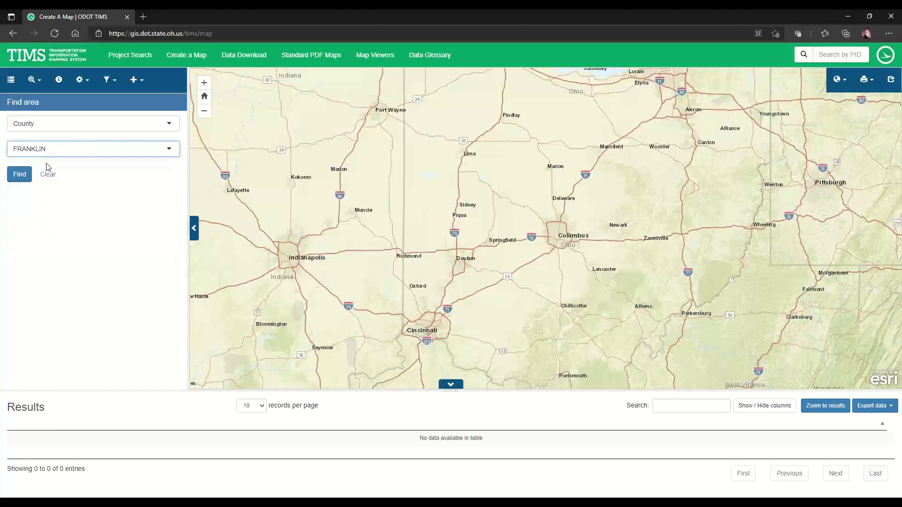
left_click(21, 176)
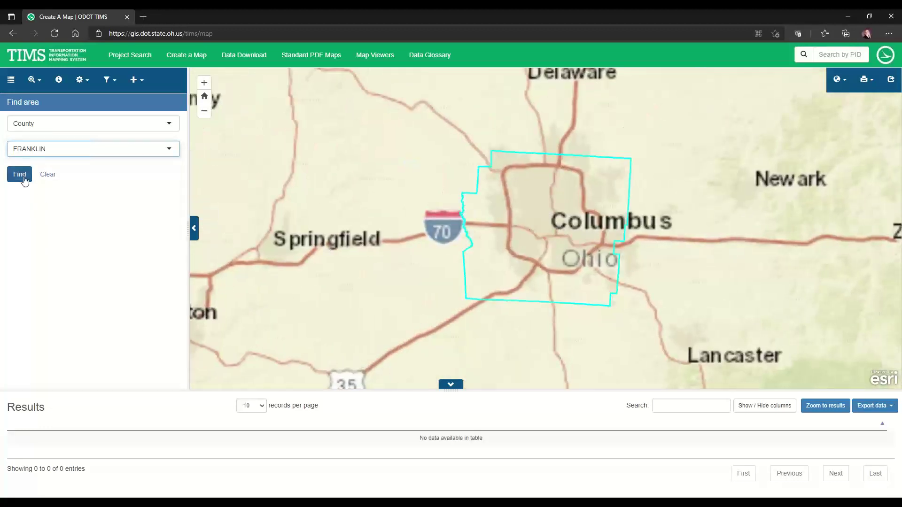
left_click(48, 180)
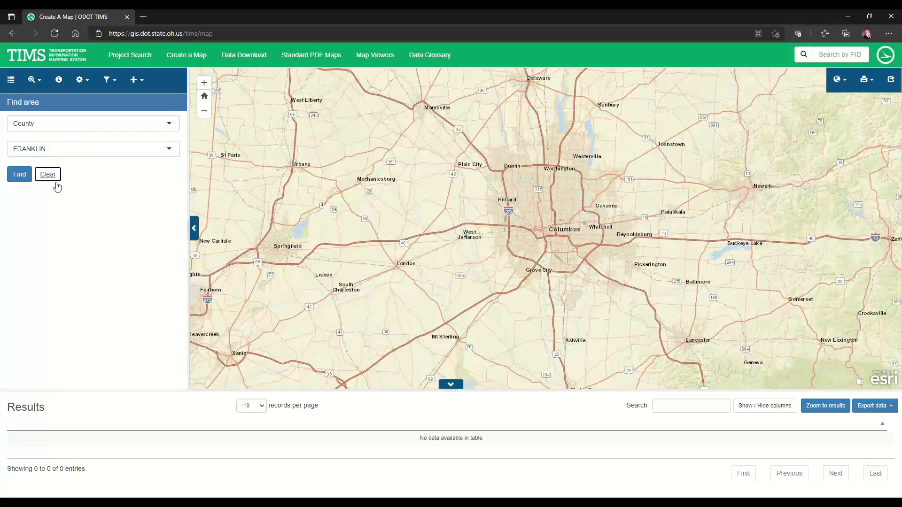
Set up a Find log point search for FRANKLIN county and route IR 71.
left_click(34, 80)
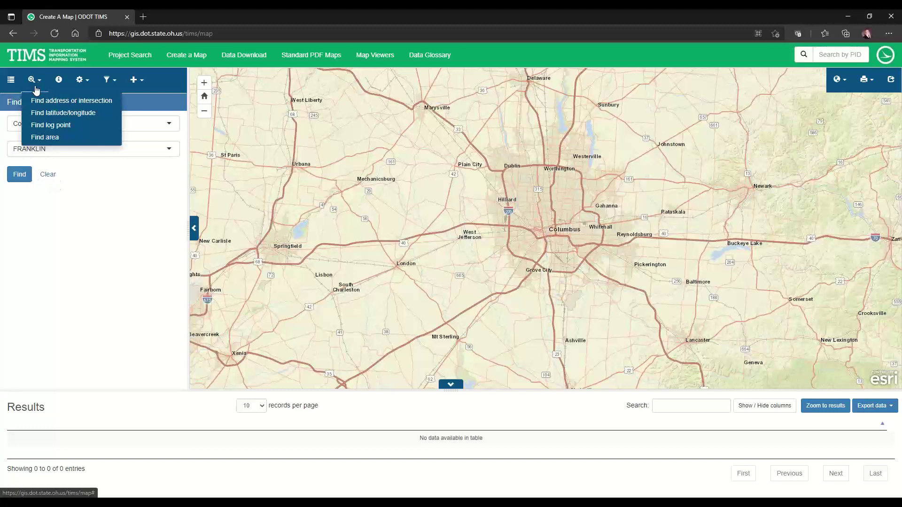
left_click(52, 125)
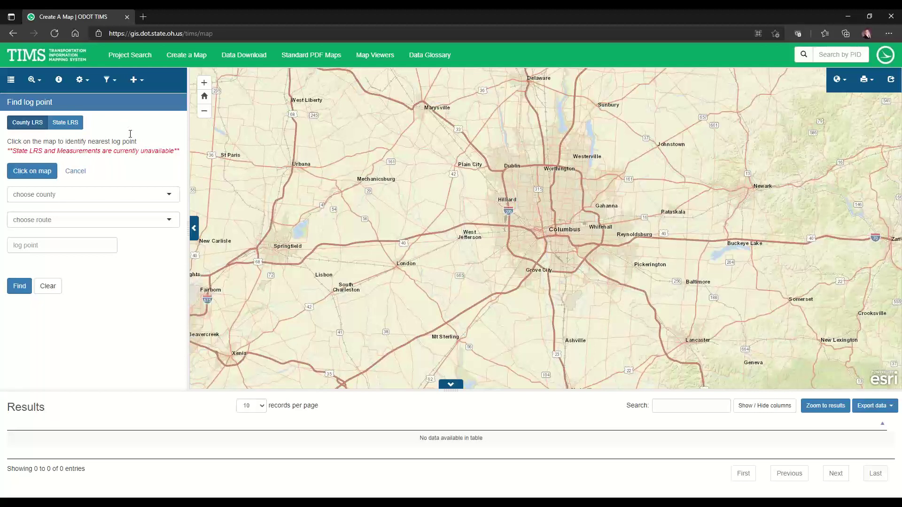
left_click(113, 193)
type("f")
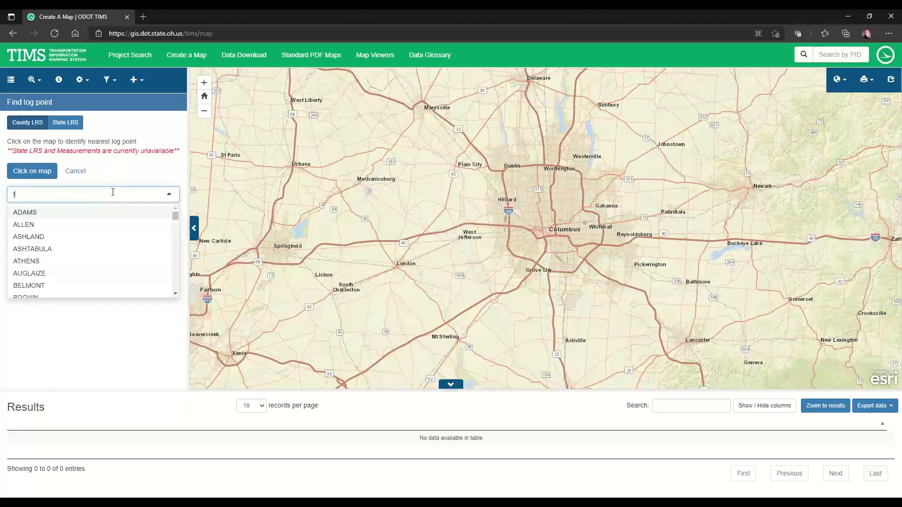
left_click(60, 236)
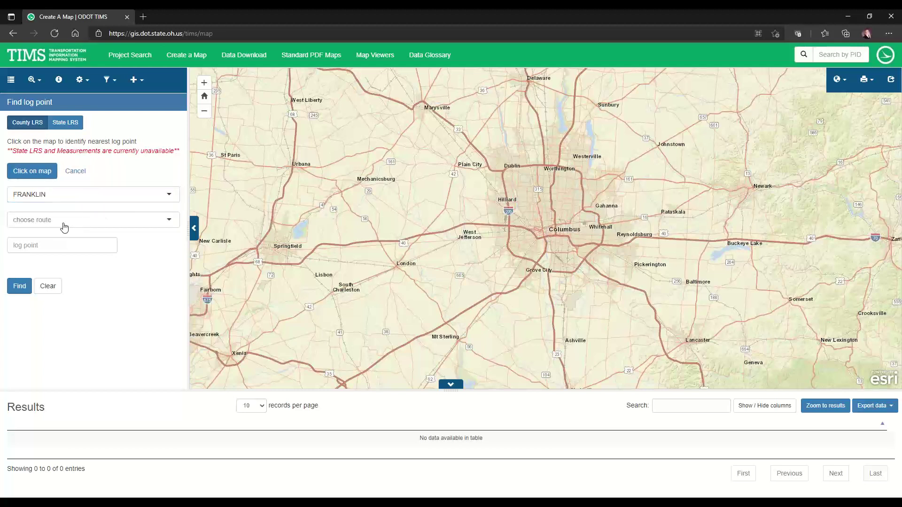
left_click(65, 219)
left_click(169, 219)
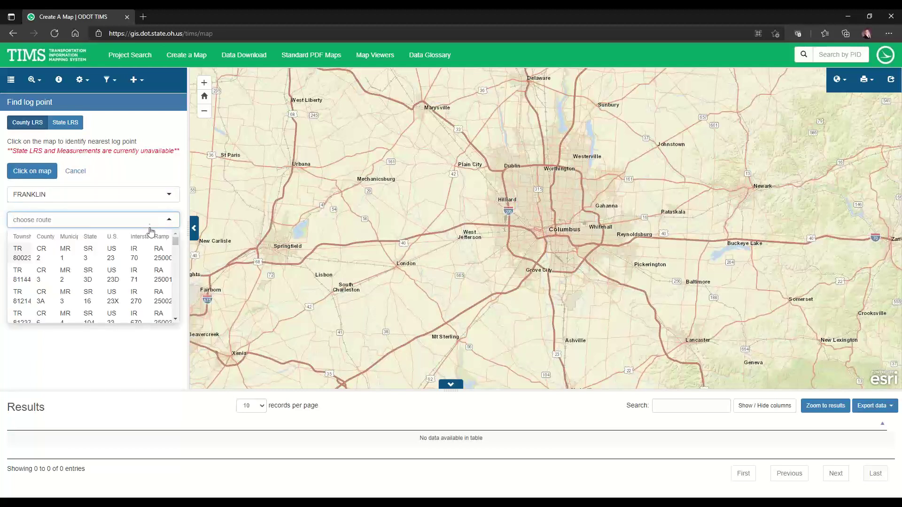
left_click(140, 275)
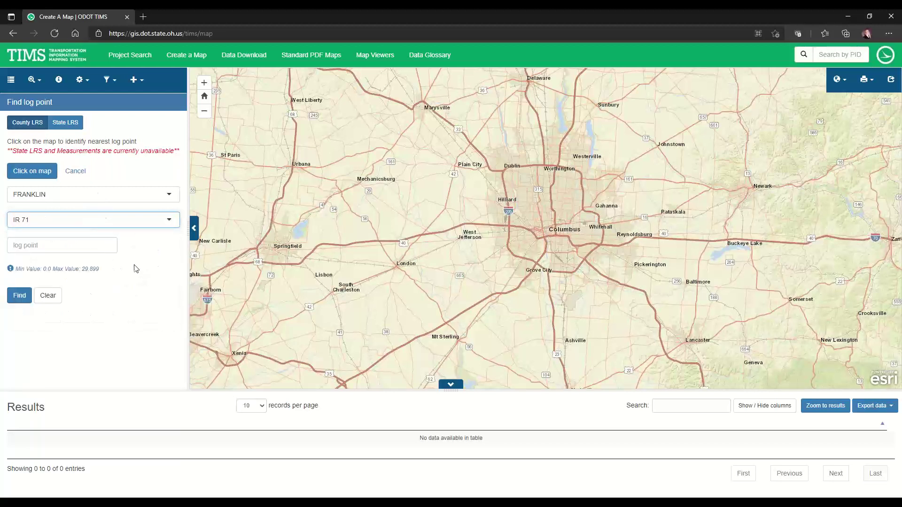
Check the route's allowed log point range, find log point 15 and highlight the NLFID in the conversion results.
left_click(17, 271)
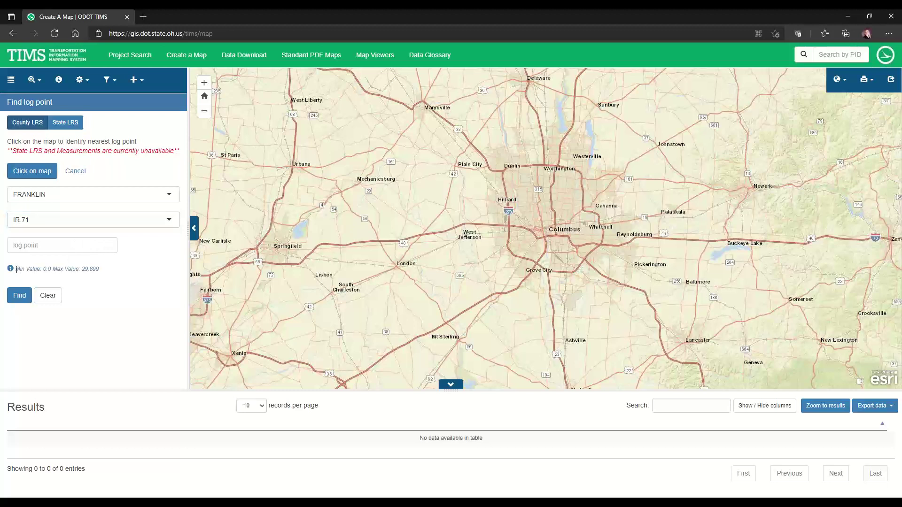
left_click_drag(16, 270, 102, 271)
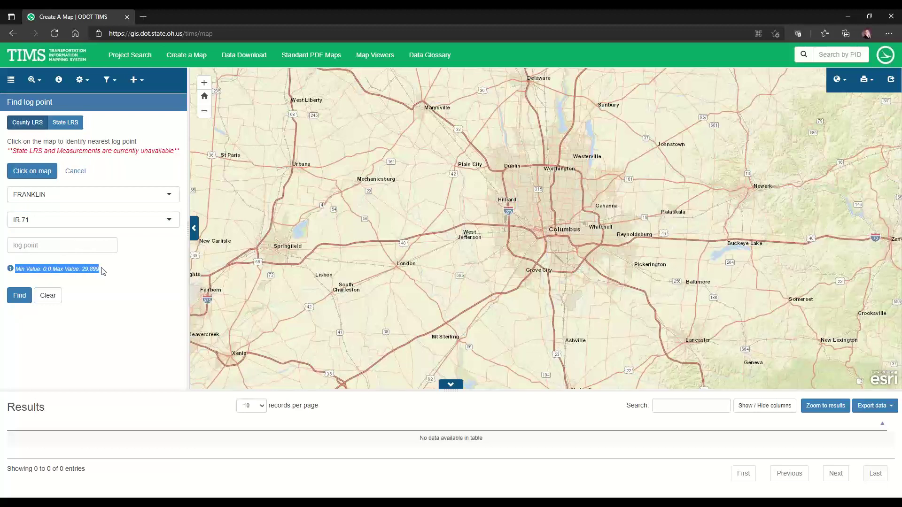
left_click(107, 273)
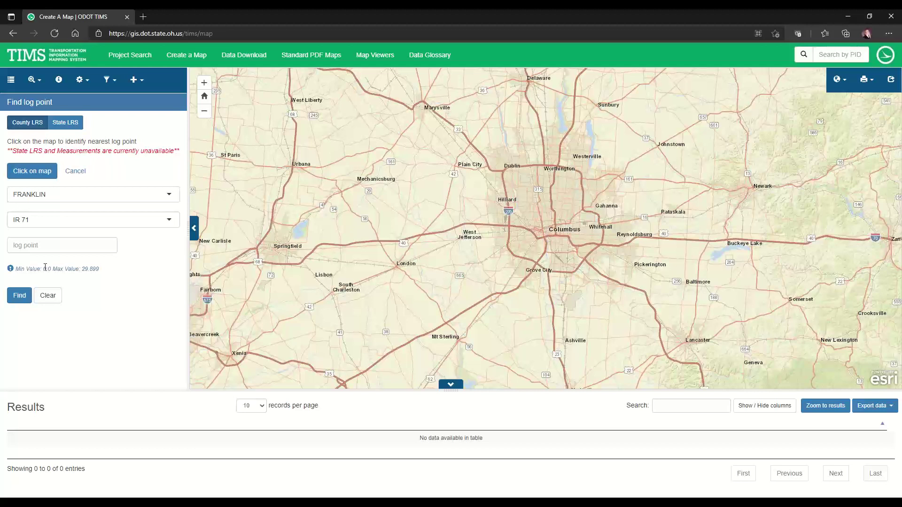
left_click(32, 244)
type("15")
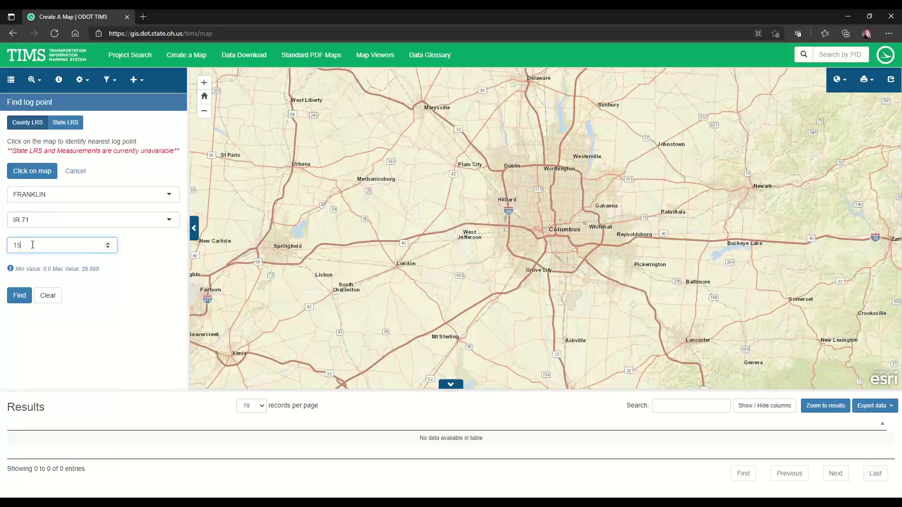
left_click(18, 295)
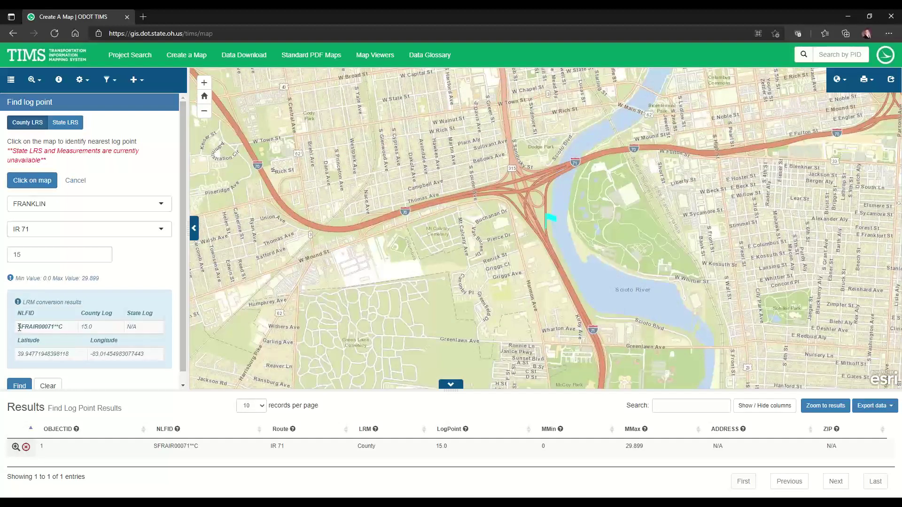
left_click_drag(21, 327, 65, 332)
Clear the log point search and identify the nearest log point by picking a spot on SR 315 on the map.
left_click(47, 386)
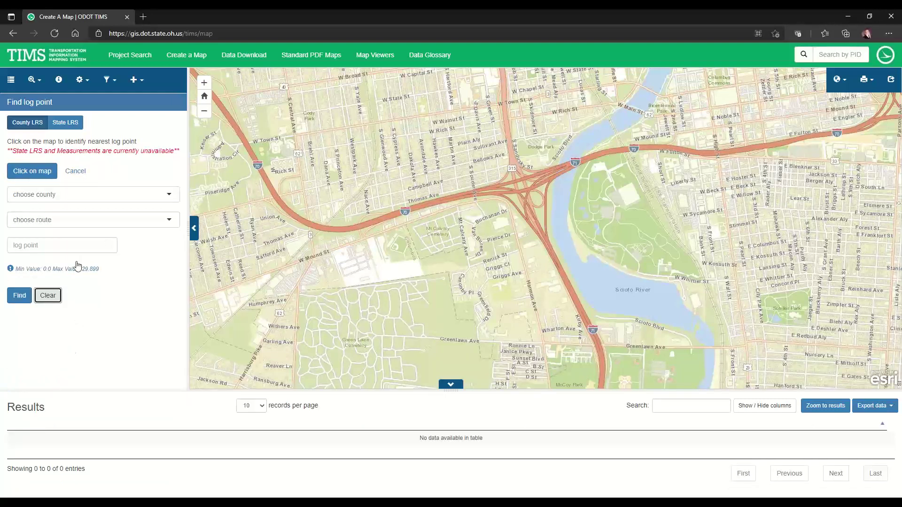
left_click(37, 172)
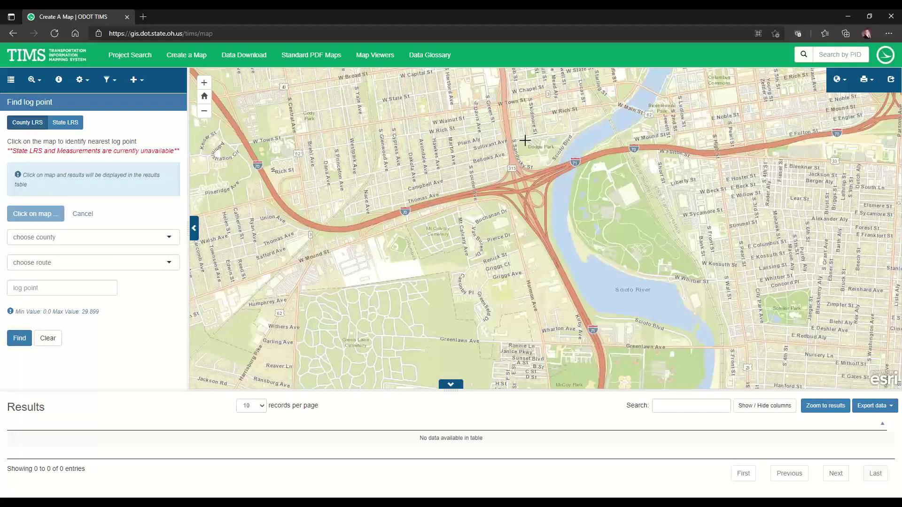
left_click(506, 114)
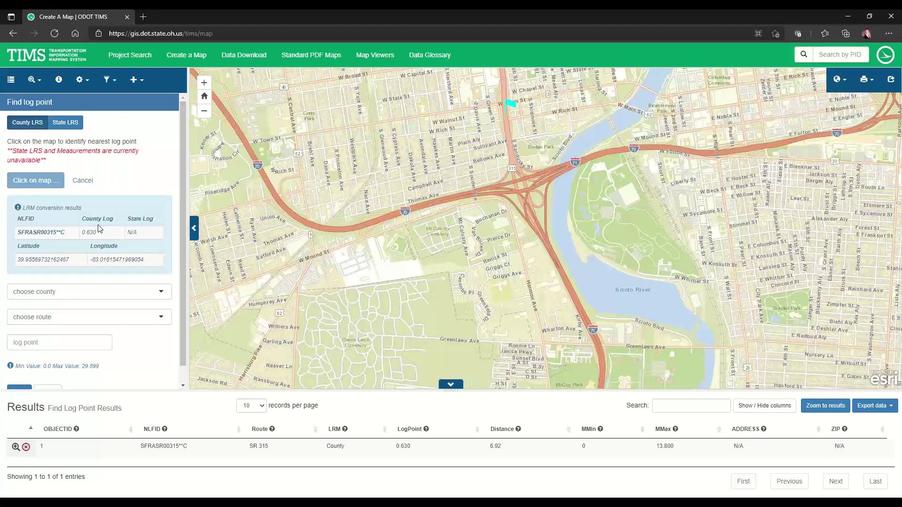
View the Find latitude/longitude tool, return to Find log point and clear its search.
left_click(35, 78)
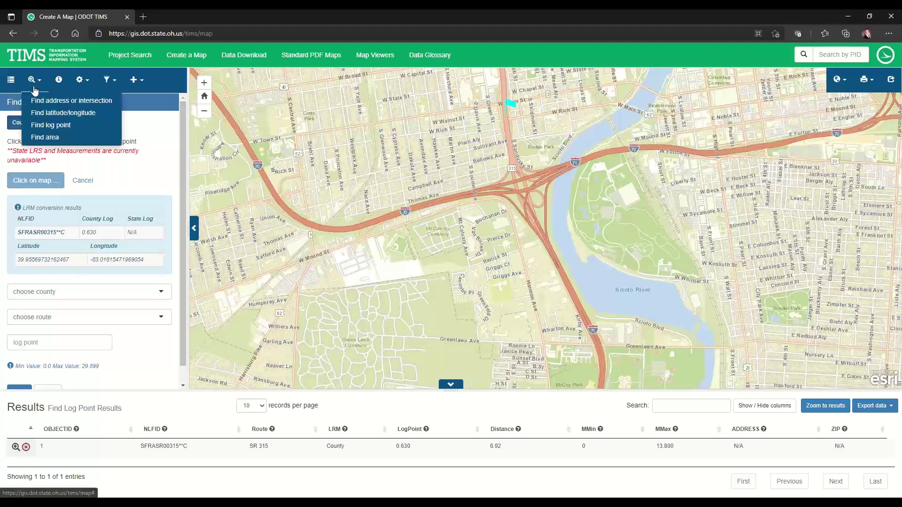
left_click(42, 113)
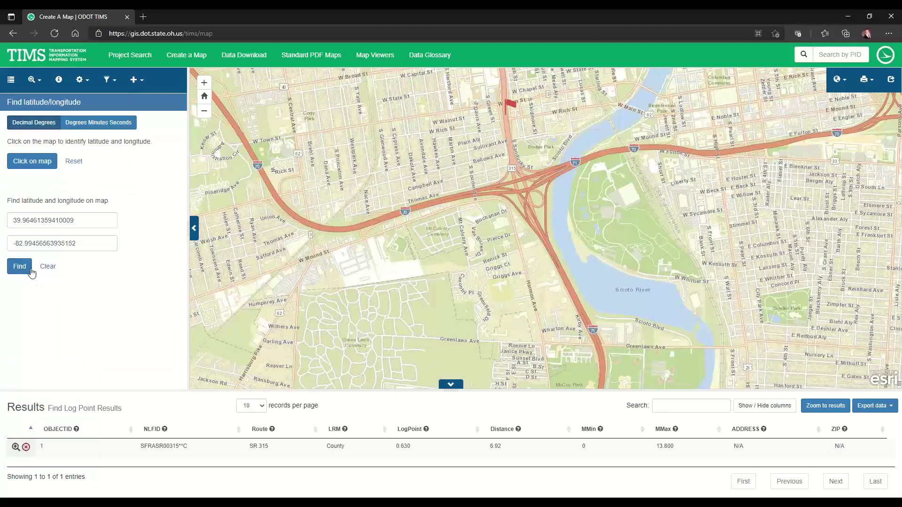
left_click(33, 79)
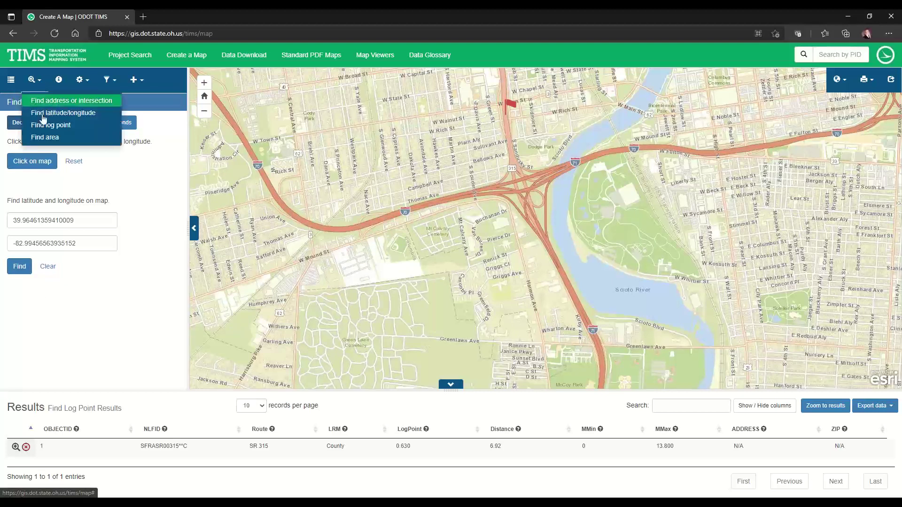
left_click(44, 124)
left_click(47, 286)
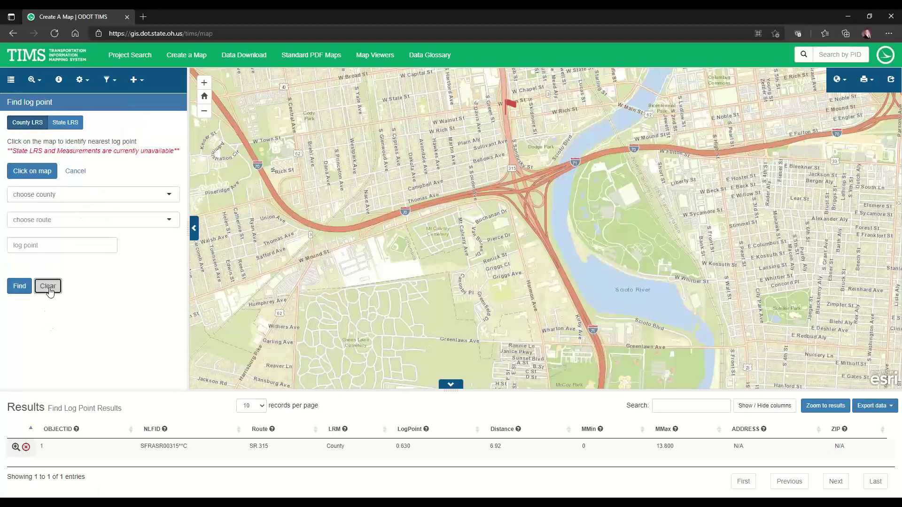
Find latitude 39.96461359410009, longitude -82.99456563935152 on the map with the Find latitude/longitude tool, highlight the longitude, and clear the search.
left_click(33, 79)
left_click(47, 113)
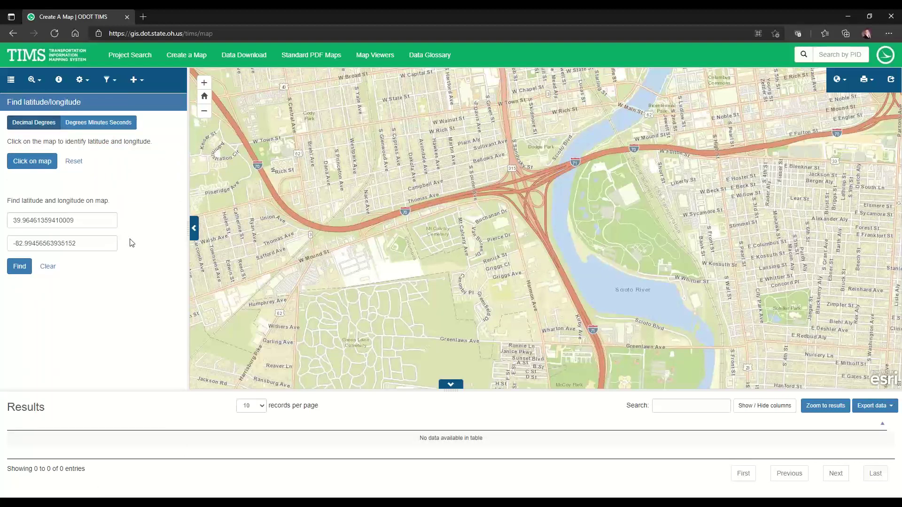
left_click(21, 271)
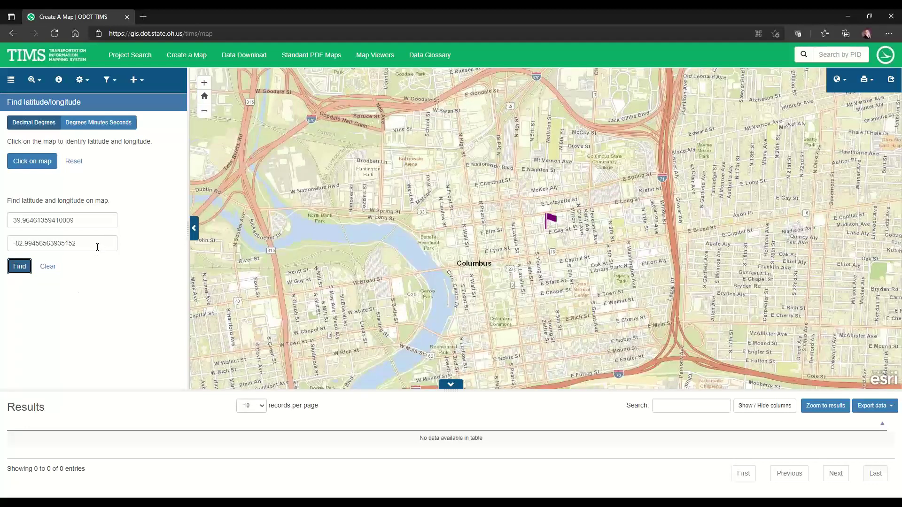
left_click_drag(98, 246, 15, 255)
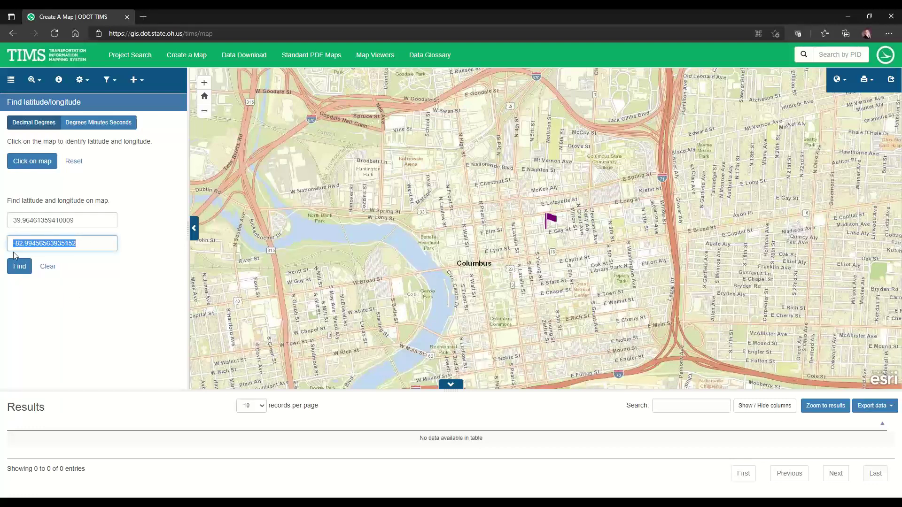
left_click(66, 271)
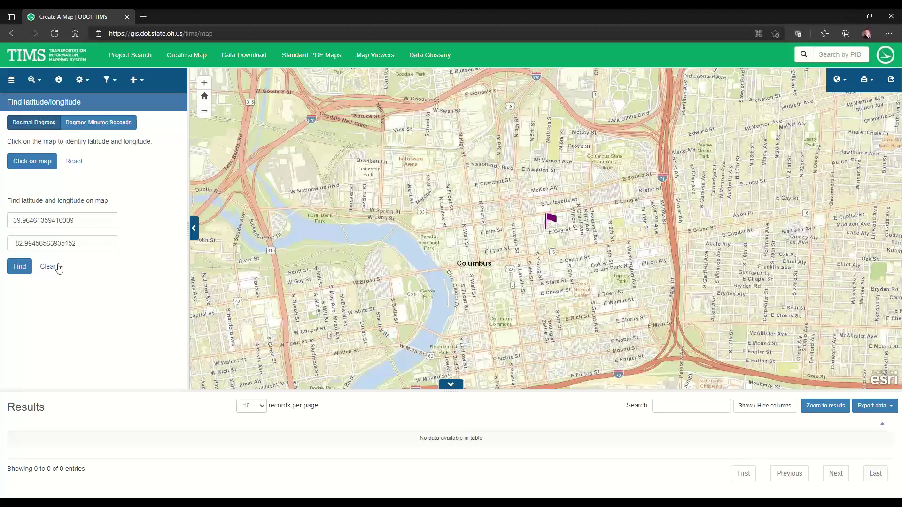
left_click(50, 266)
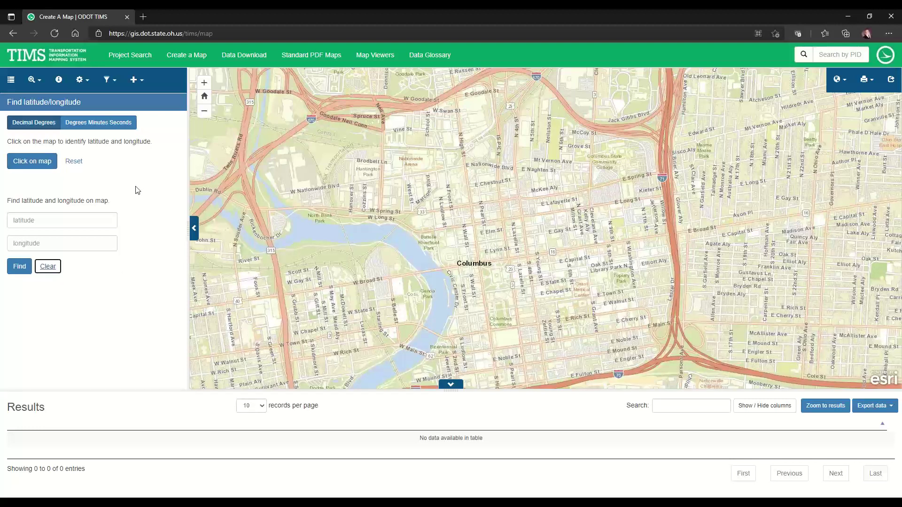
Identify the latitude and longitude of a spot picked in downtown Columbus near Chestnut St, and reset the result.
left_click(53, 163)
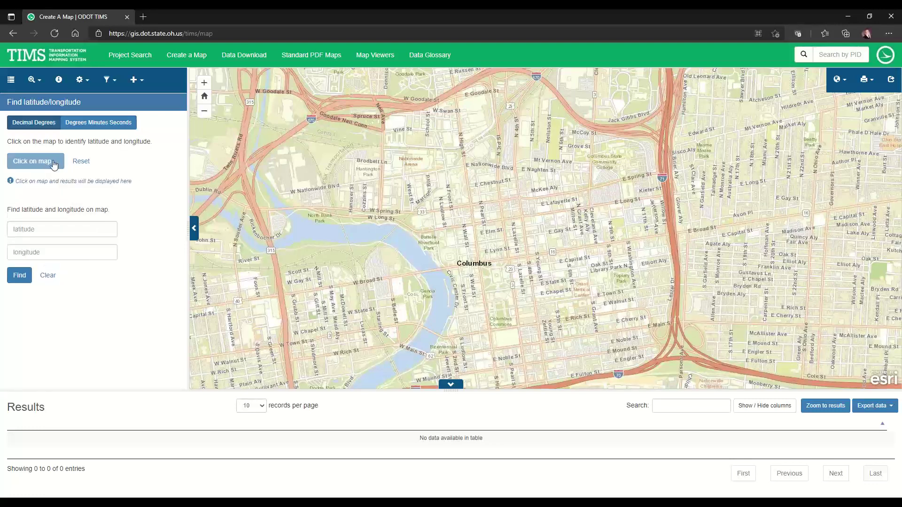
left_click(499, 201)
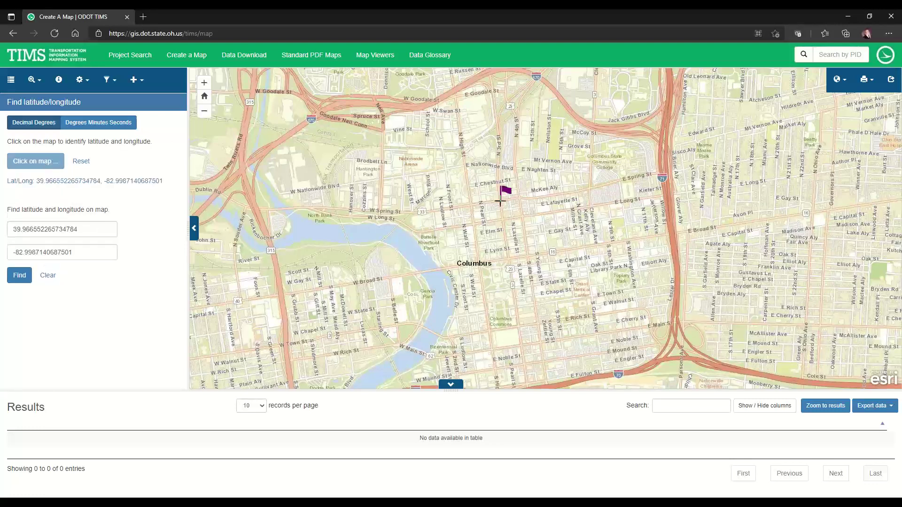
left_click(80, 166)
Locate the prefilled Columbus street address with Find address or intersection, and clear the search.
left_click(34, 80)
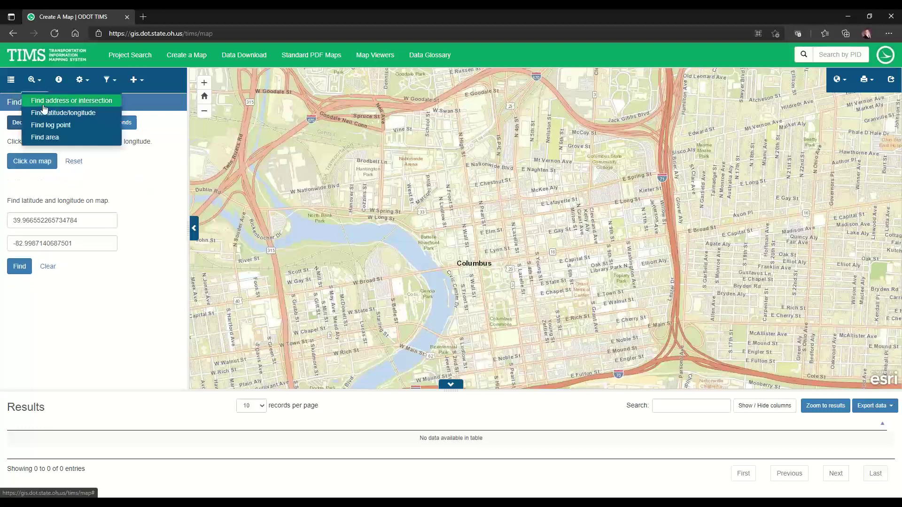
left_click(44, 101)
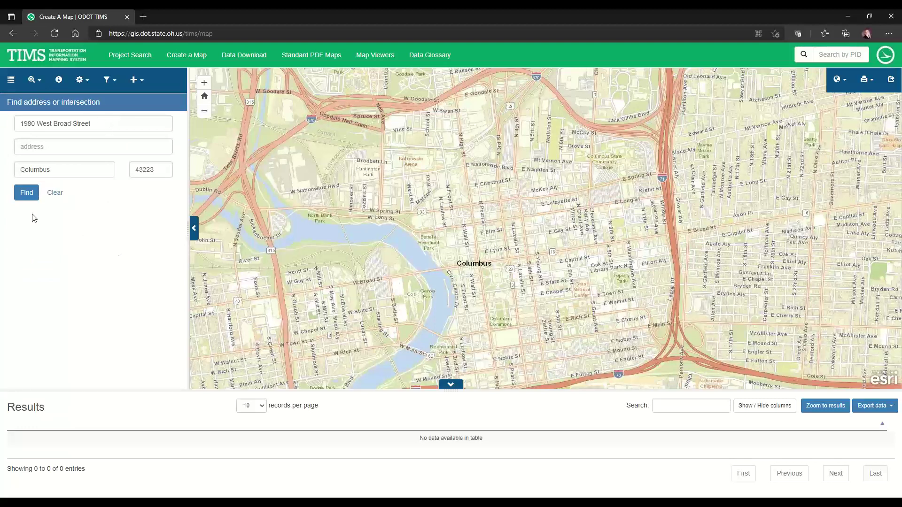
left_click(27, 197)
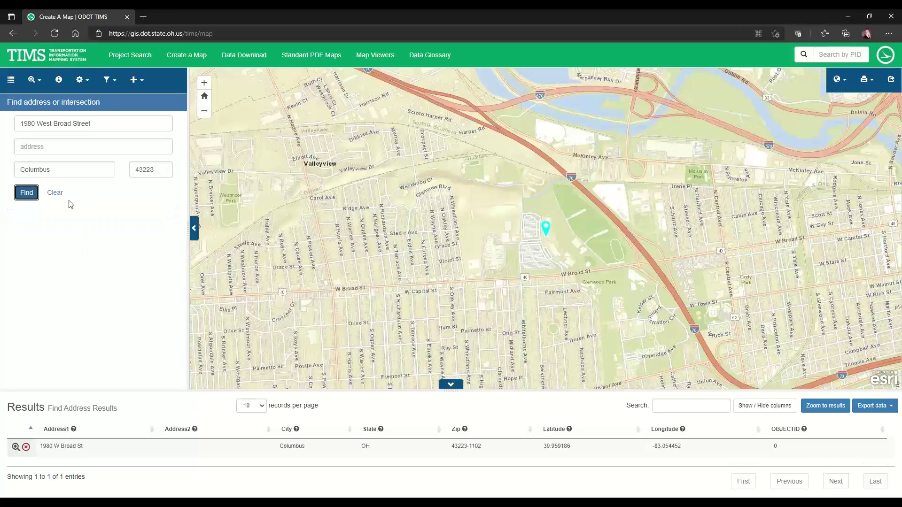
left_click(55, 197)
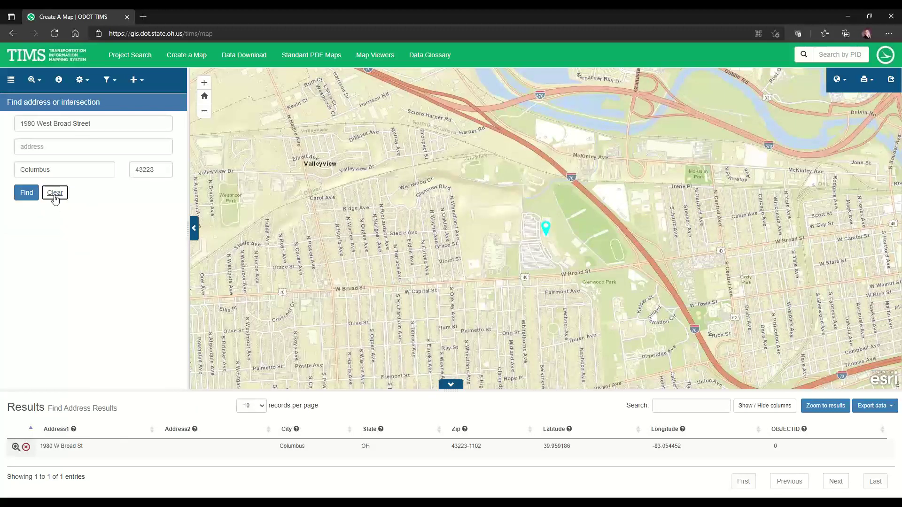
Expand the Assets layer group, turn on Bridge Inventory and check its symbol in the legend.
left_click(11, 81)
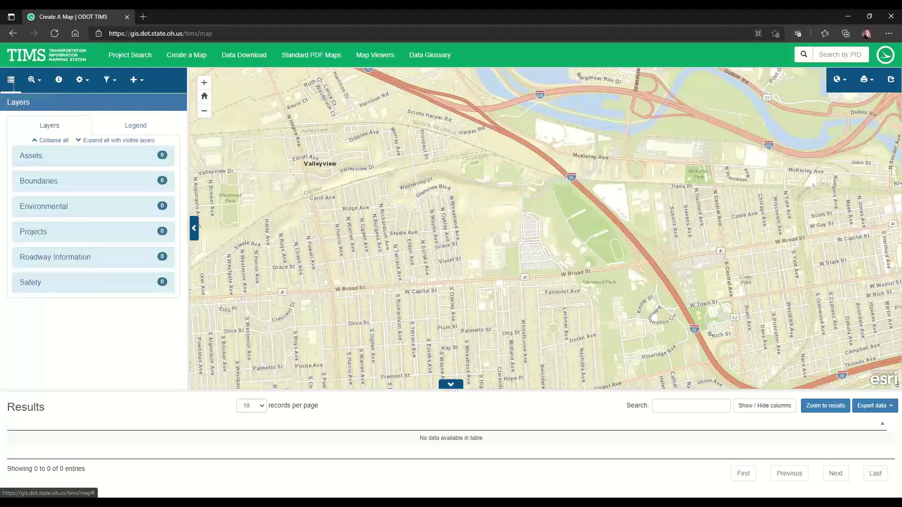
left_click(49, 162)
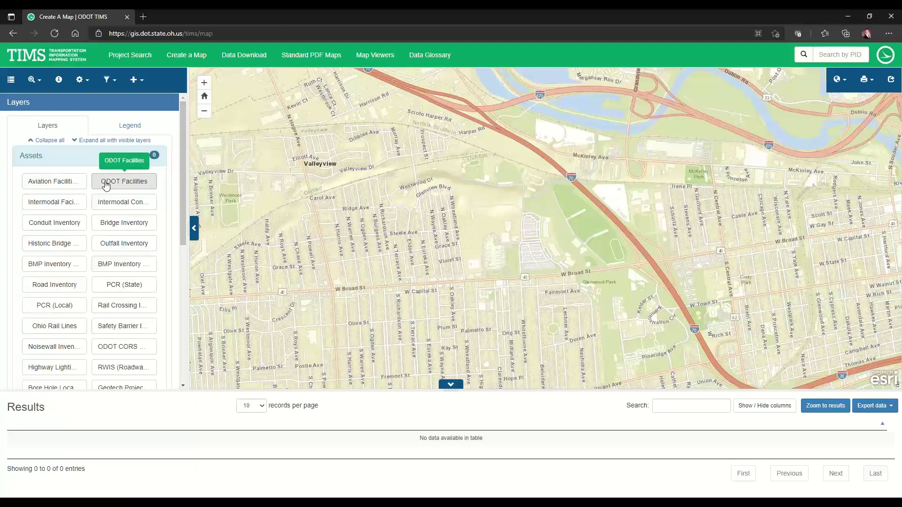
left_click(117, 224)
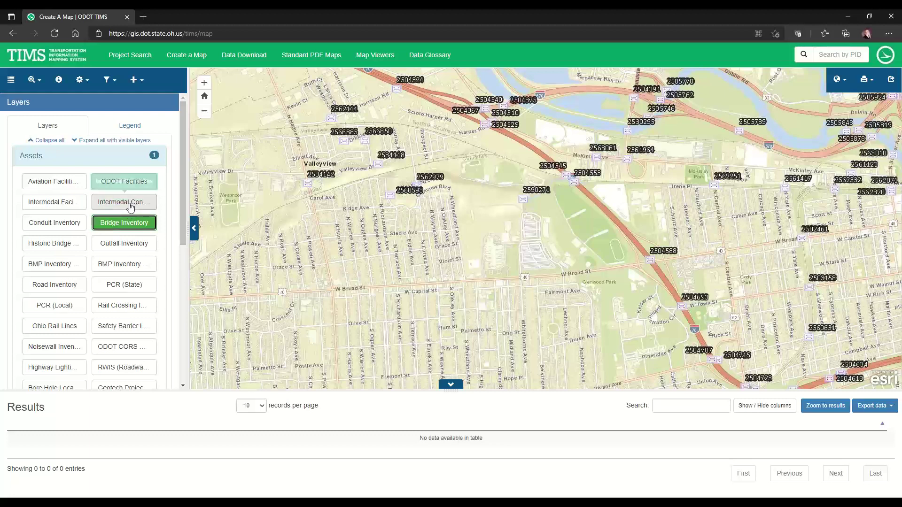
left_click(126, 129)
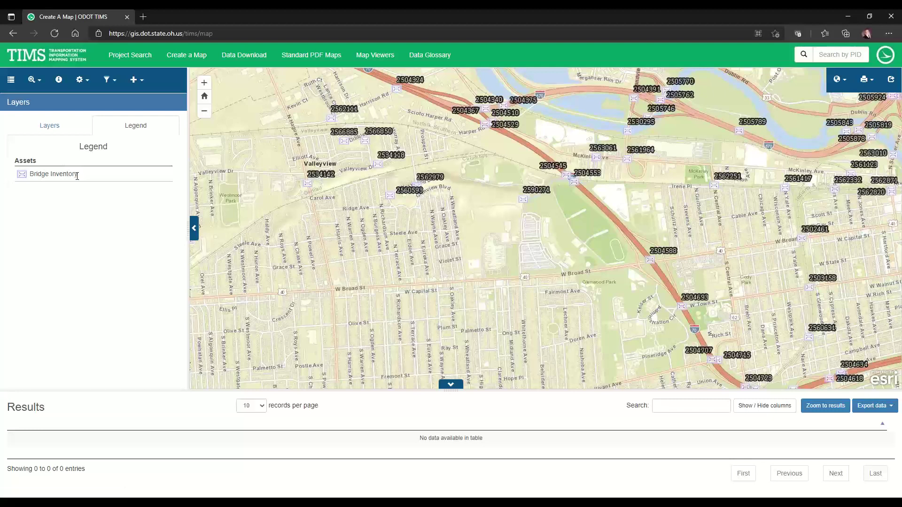
left_click(53, 134)
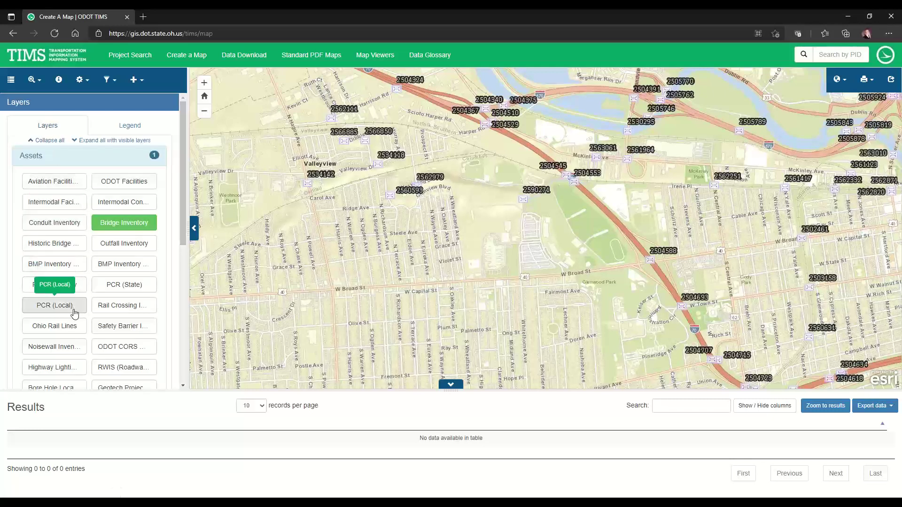
Show ODOT Facilities instead of Bridge Inventory and view the facility symbols in the legend.
left_click(115, 187)
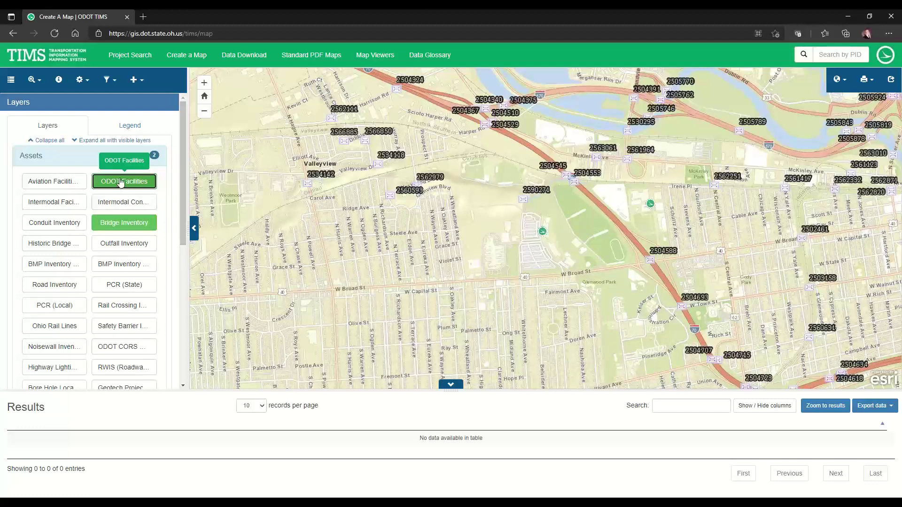
left_click(115, 228)
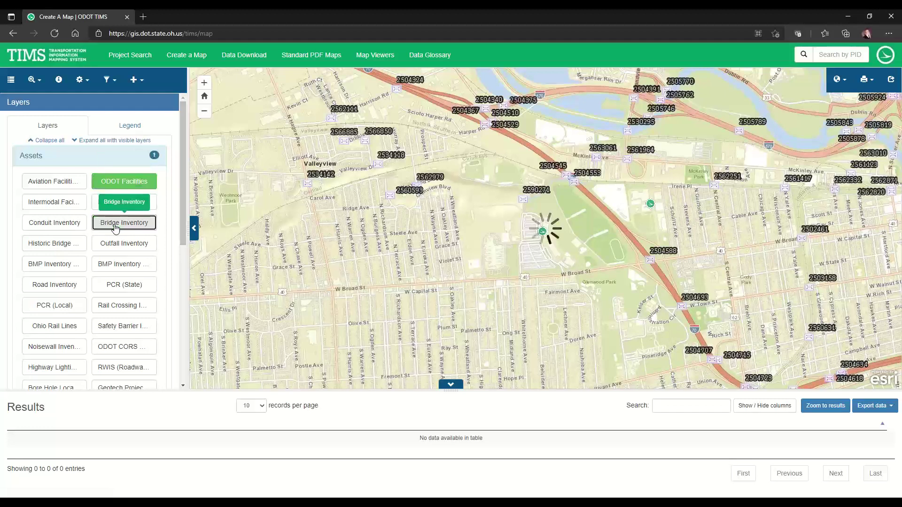
left_click(139, 126)
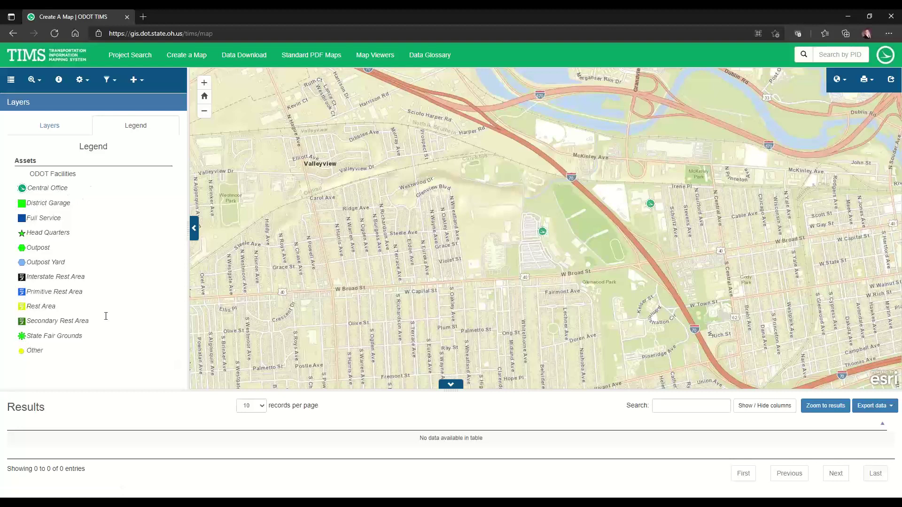
scroll(440, 229, "down", 2)
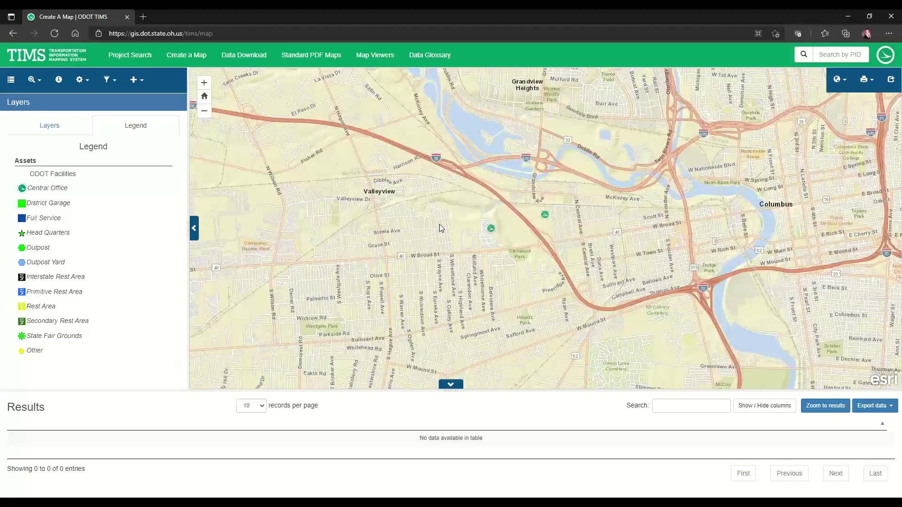
Return to the layer list, turn off ODOT Facilities and turn Bridge Inventory back on.
left_click(48, 129)
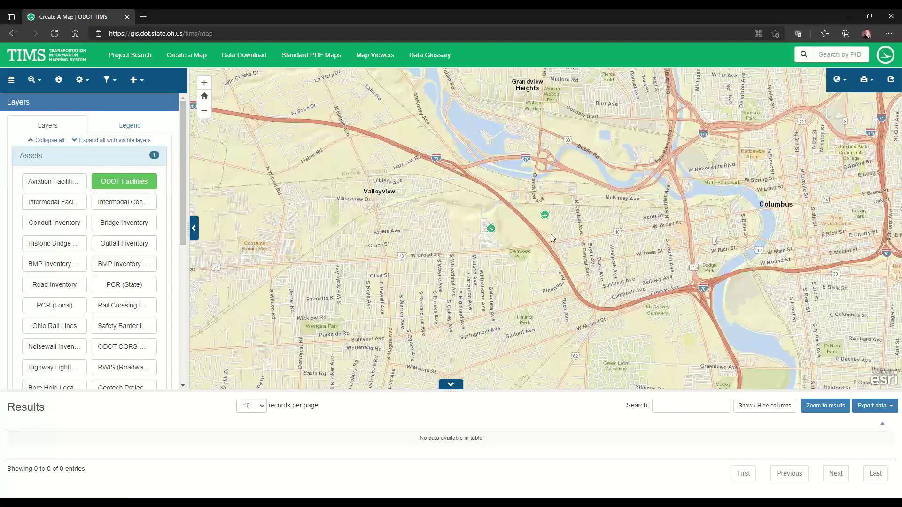
left_click(136, 184)
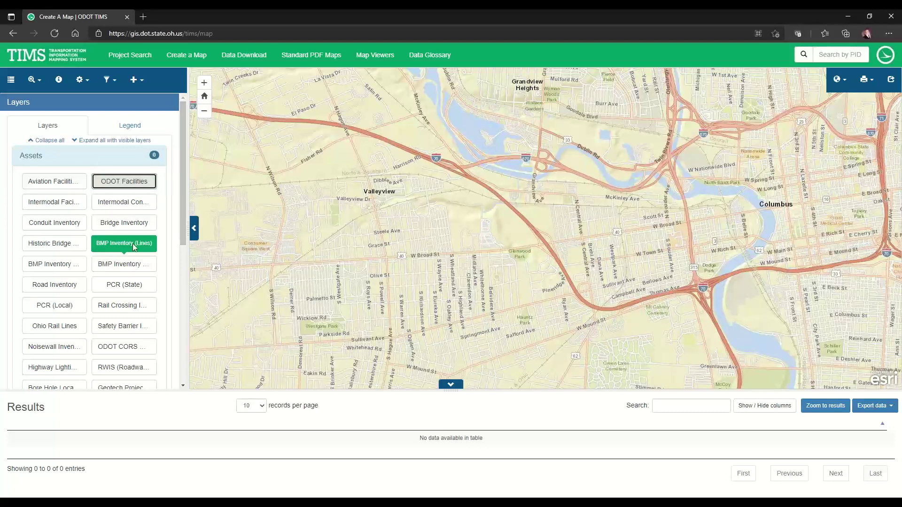
left_click(132, 225)
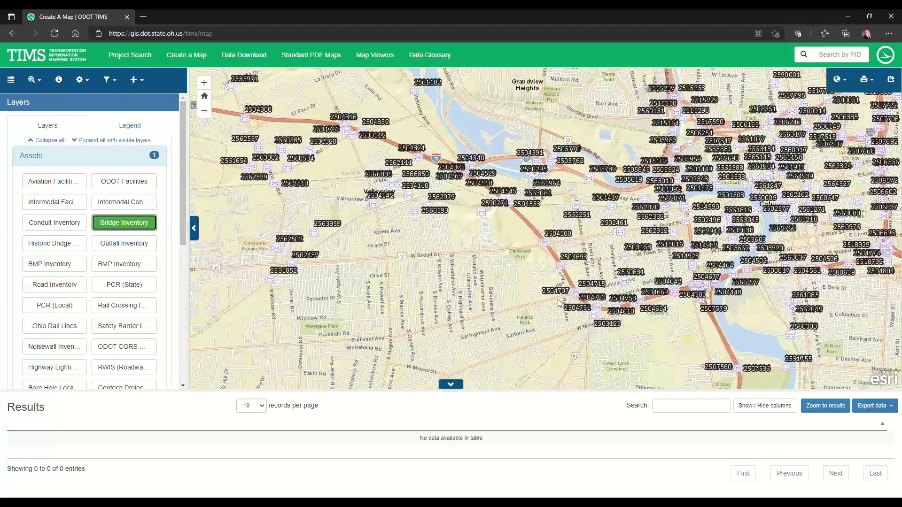
scroll(557, 299, "up", 2)
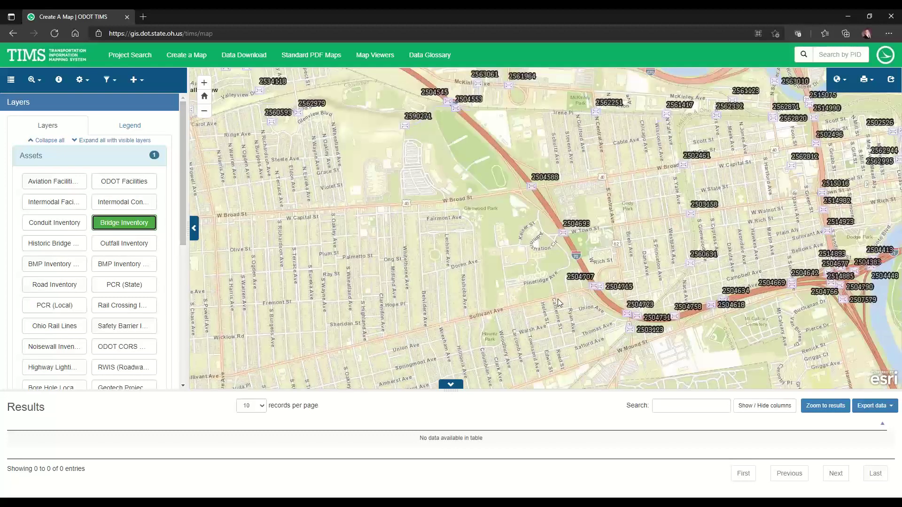
Add the Sign Inventory and Sign Support Inventory asset layers, check their symbols in the legend and return to the layer list.
scroll(164, 323, "down", 3)
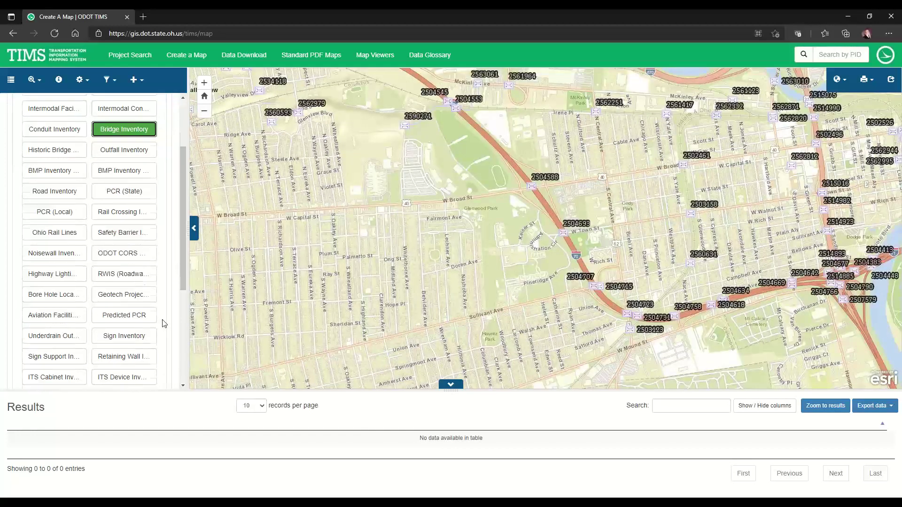
scroll(164, 324, "down", 2)
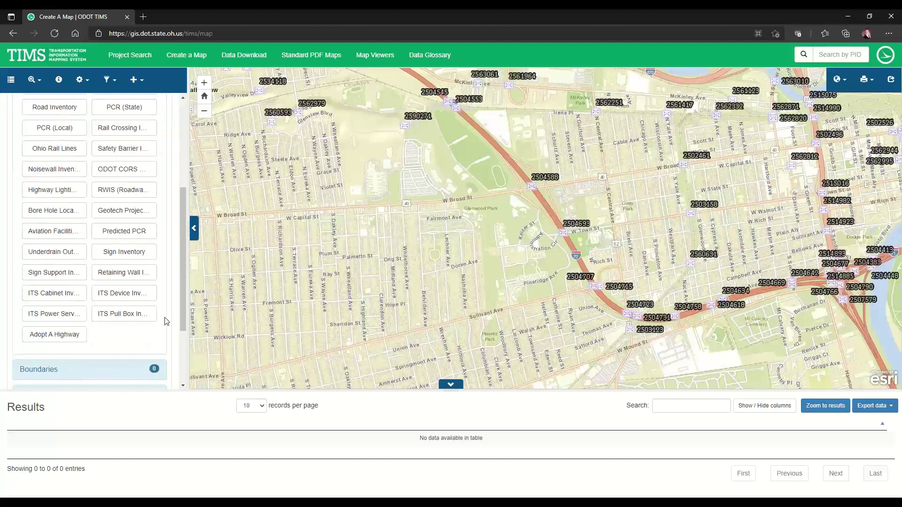
left_click(131, 256)
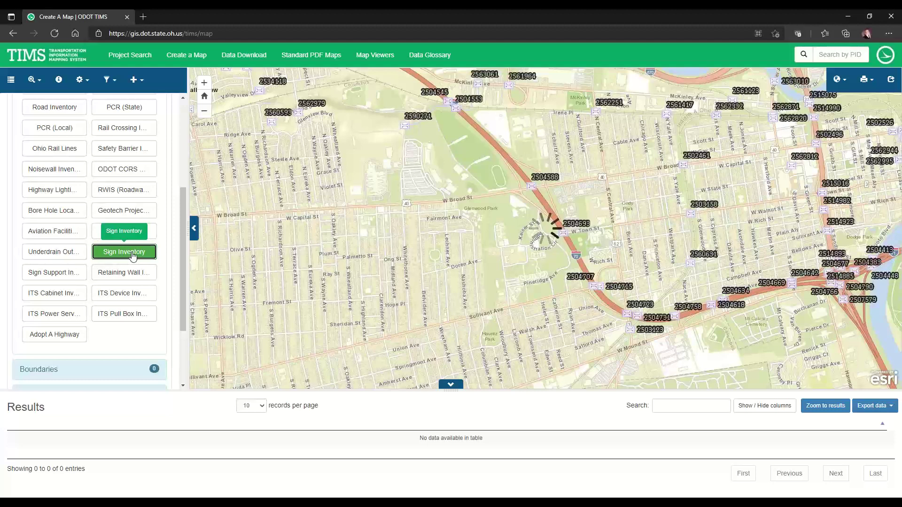
left_click(64, 273)
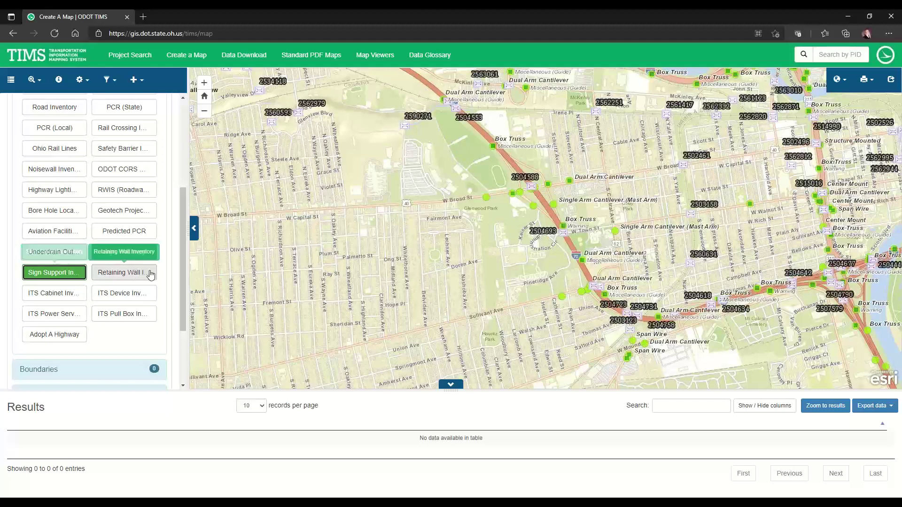
left_click_drag(181, 250, 181, 163)
left_click(127, 128)
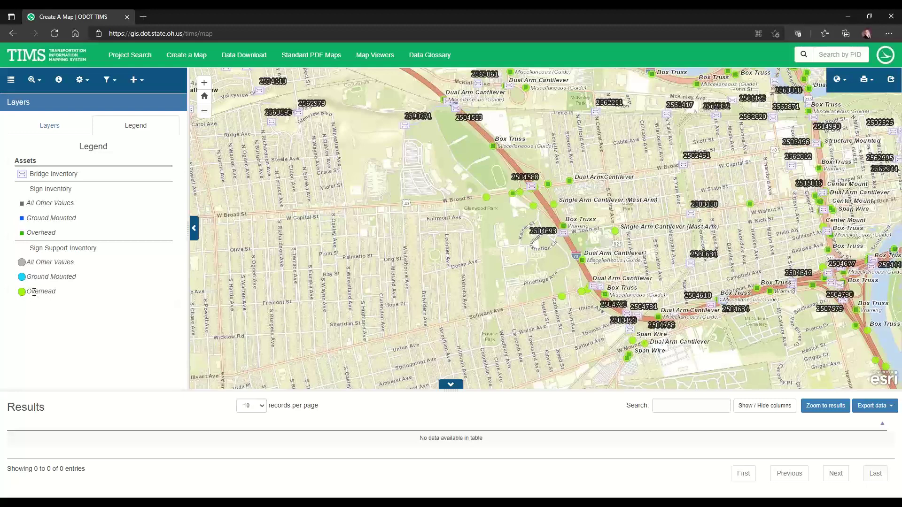
left_click(51, 130)
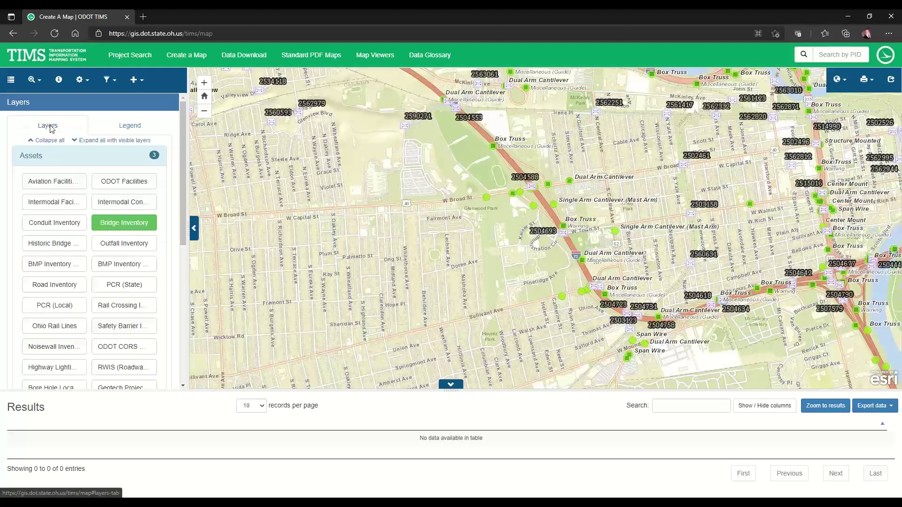
Identify the bridge where I-70 meets W Broad St and review its Bridge Inventory attributes.
left_click(64, 83)
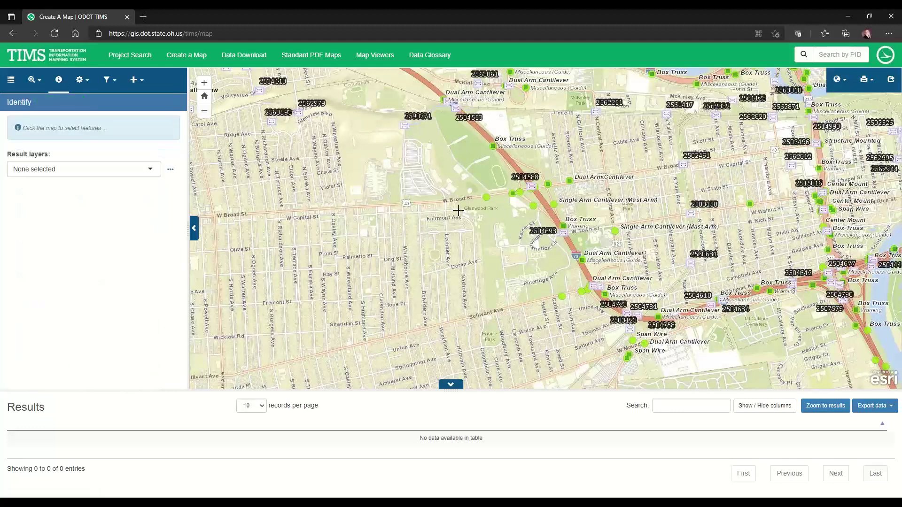
left_click(532, 186)
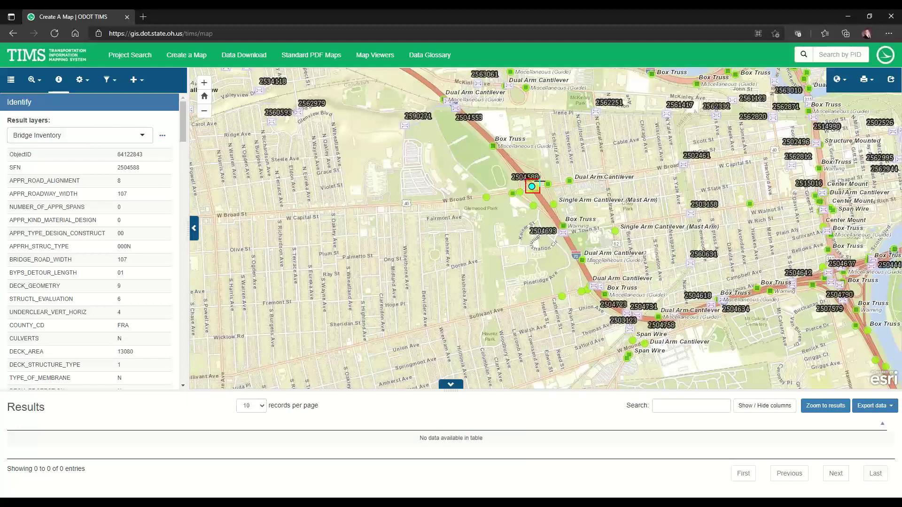
scroll(538, 200, "up", 1)
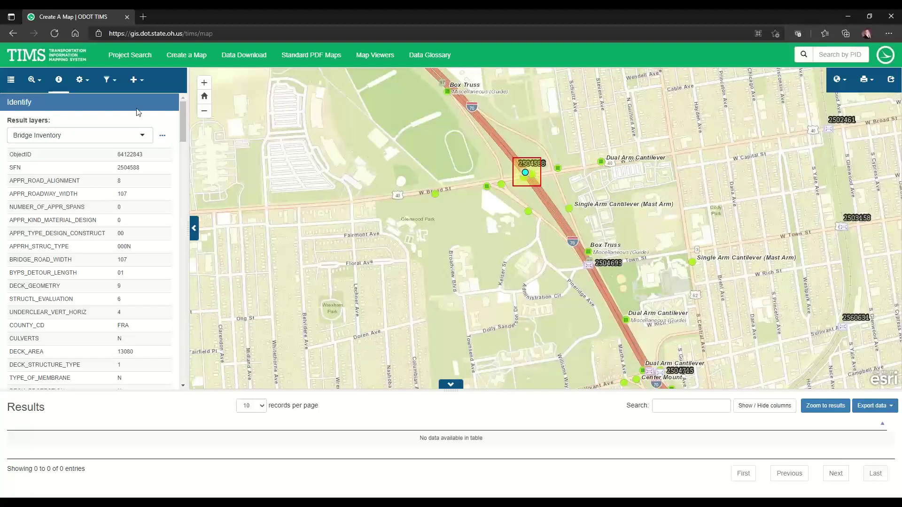
left_click(57, 137)
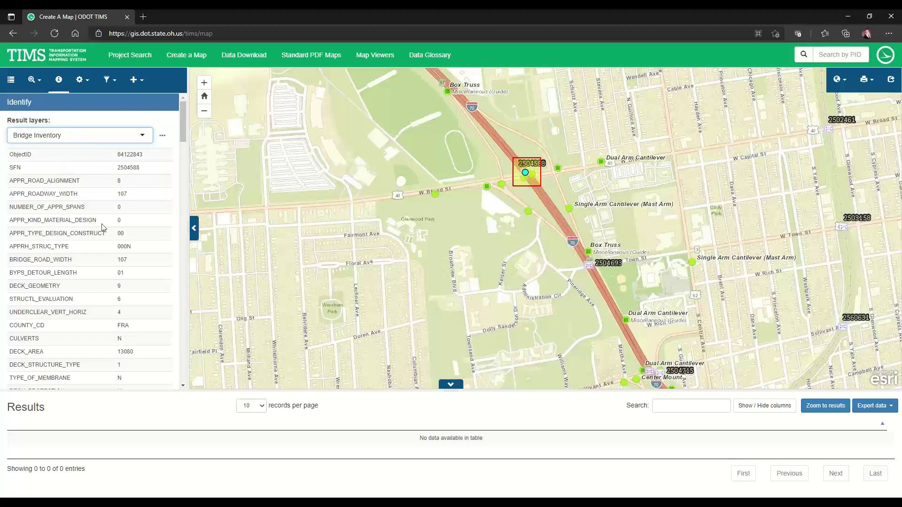
scroll(103, 233, "down", 5)
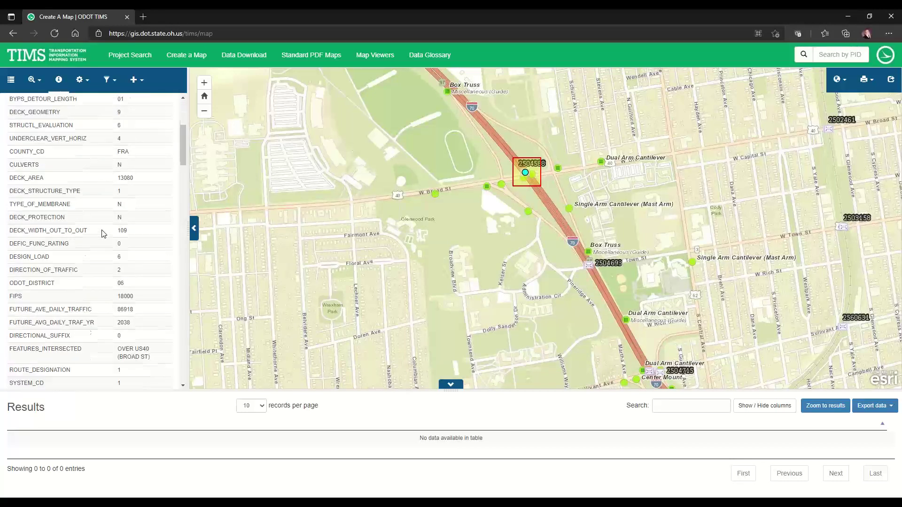
Read through the rest of the identified bridge's Bridge Inventory attributes and return to the start of the list.
scroll(104, 233, "down", 8)
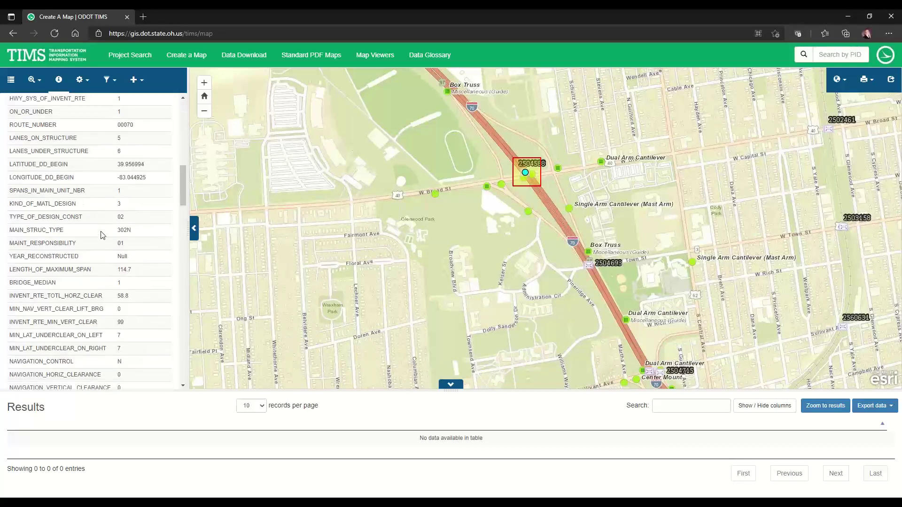
scroll(102, 232, "down", 10)
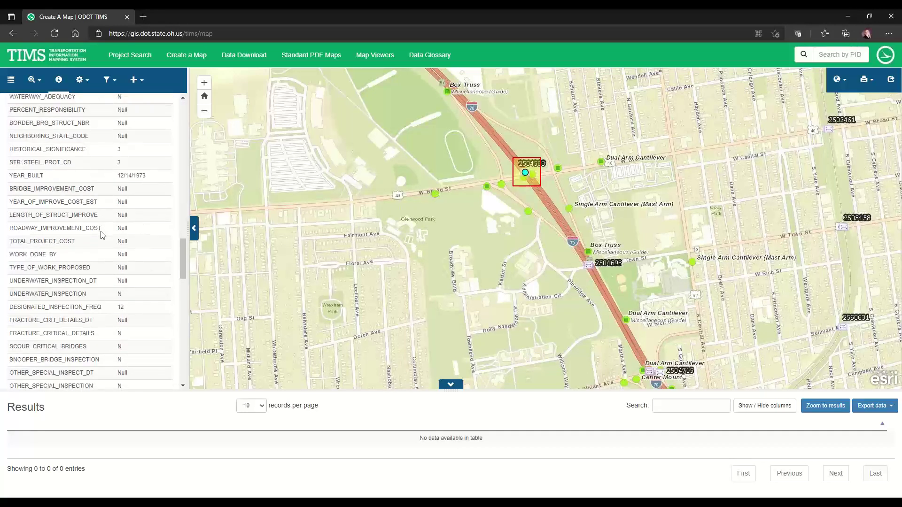
scroll(102, 236, "down", 10)
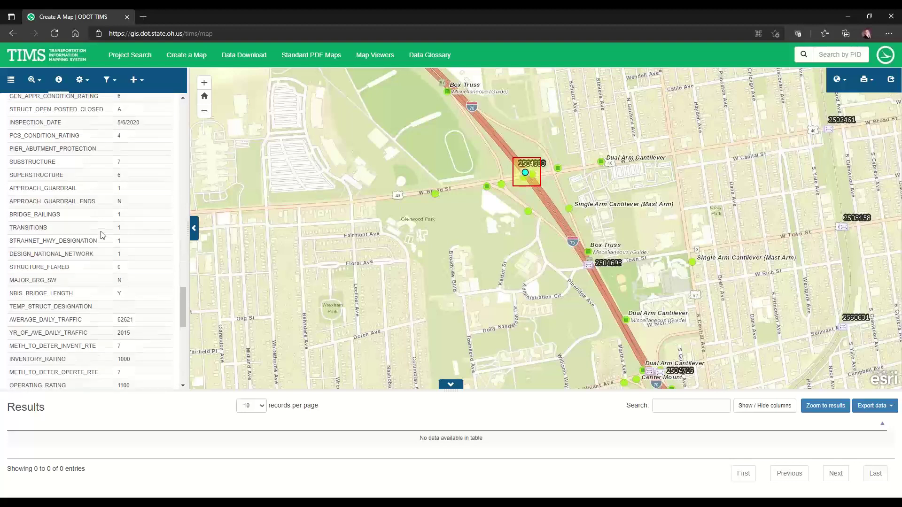
scroll(103, 235, "up", 10)
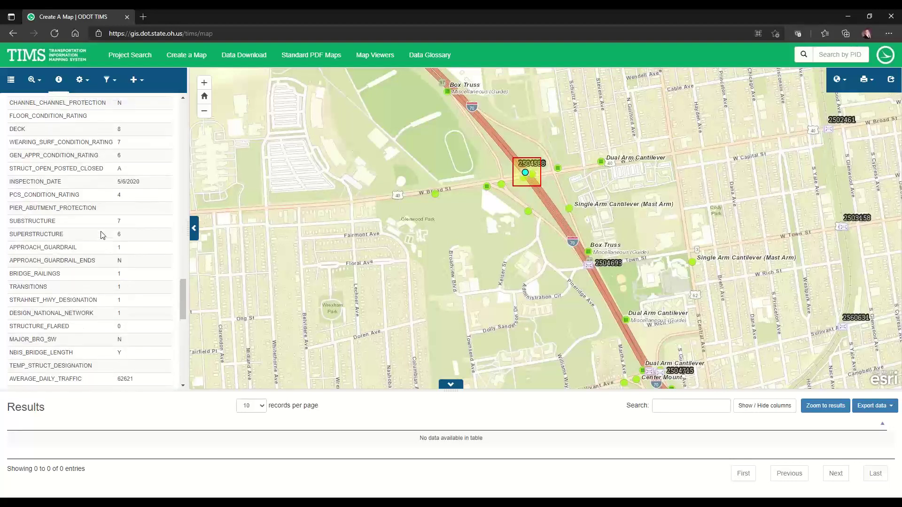
scroll(102, 236, "up", 10)
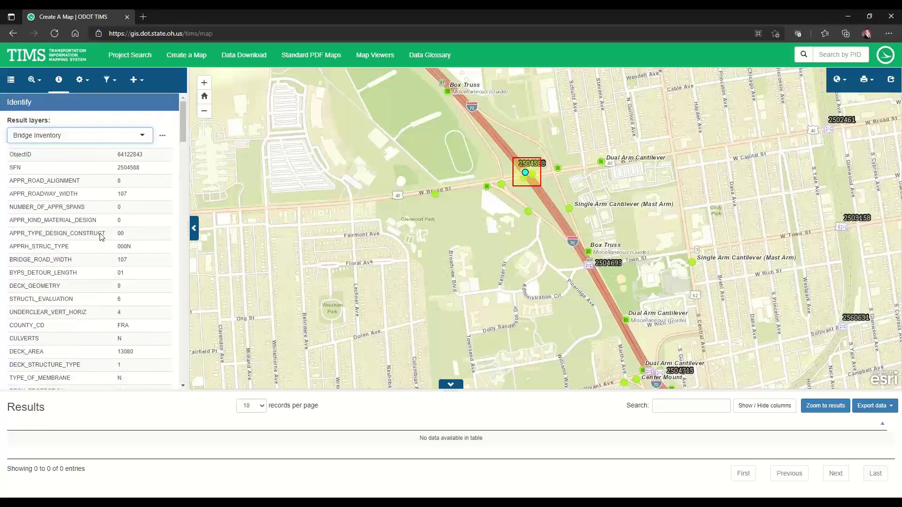
Open the Data Glossary in a new browser tab and switch to it.
right_click(427, 54)
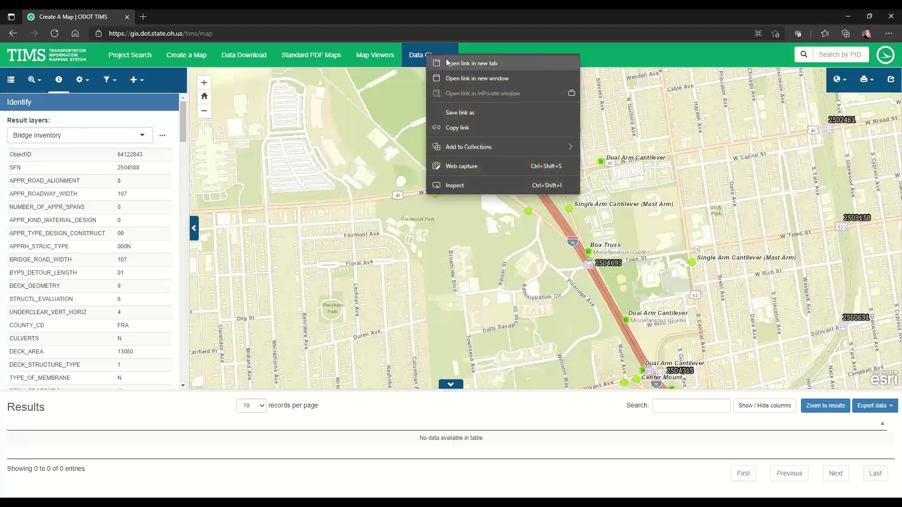
left_click(471, 63)
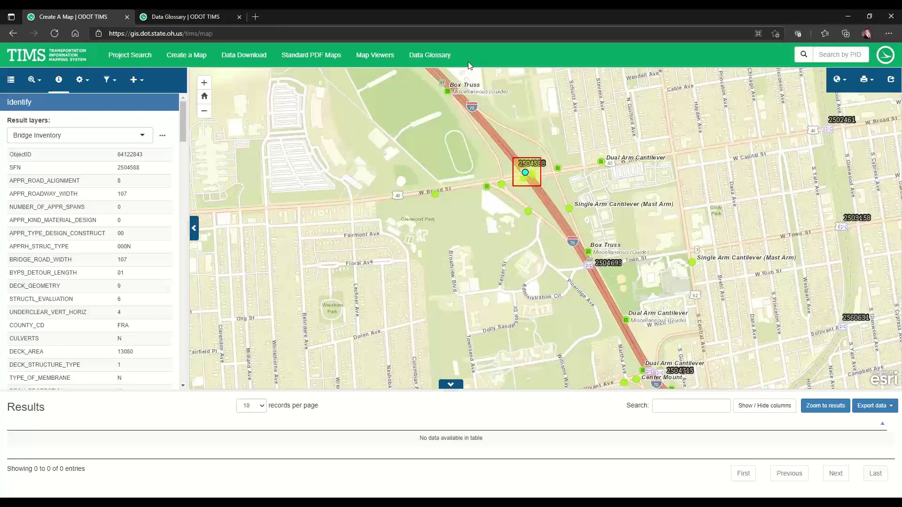
left_click(197, 16)
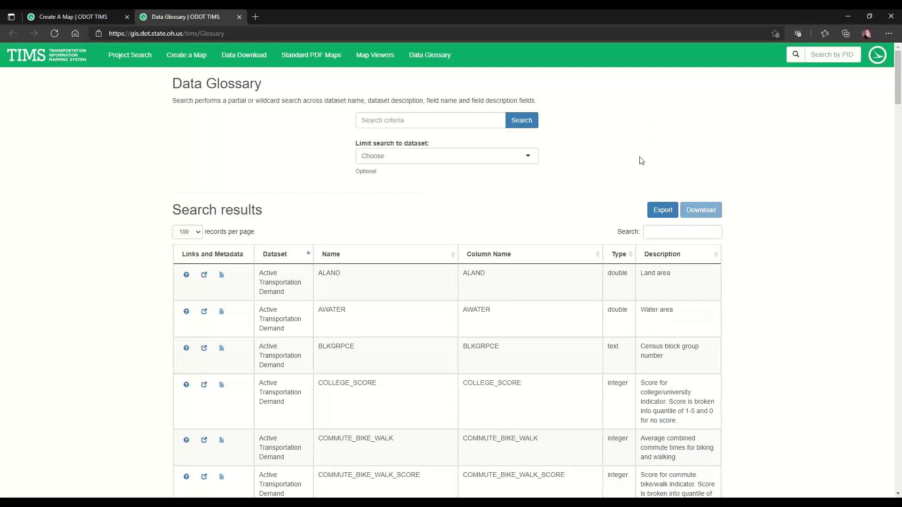
Limit the Data Glossary search to the Bridge Inventory dataset.
left_click(466, 158)
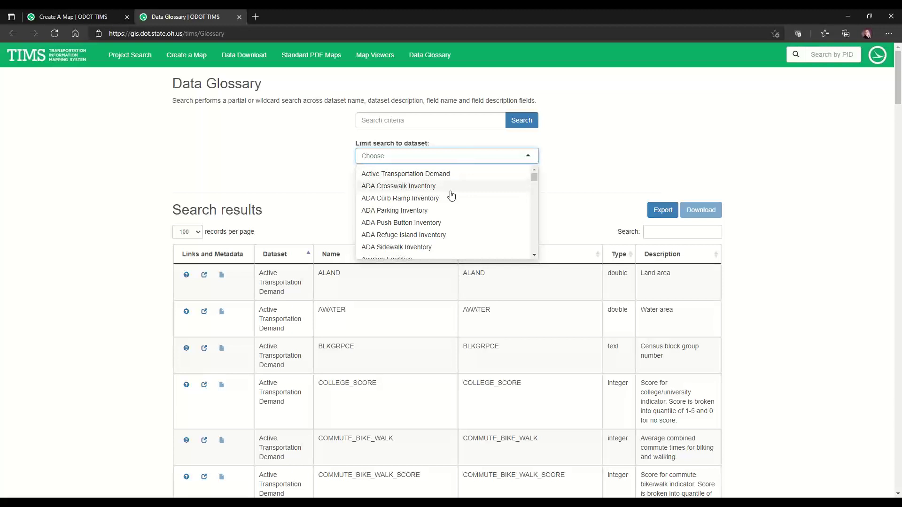
scroll(451, 195, "down", 1)
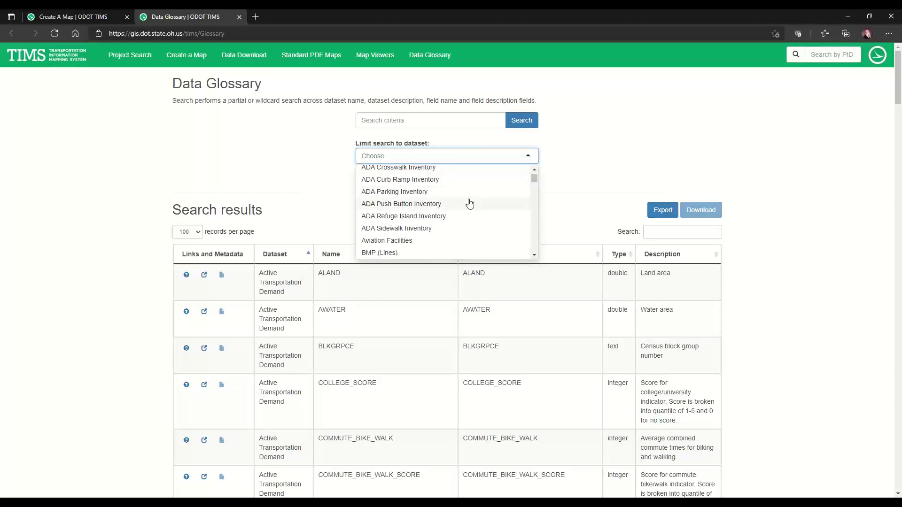
type("bri")
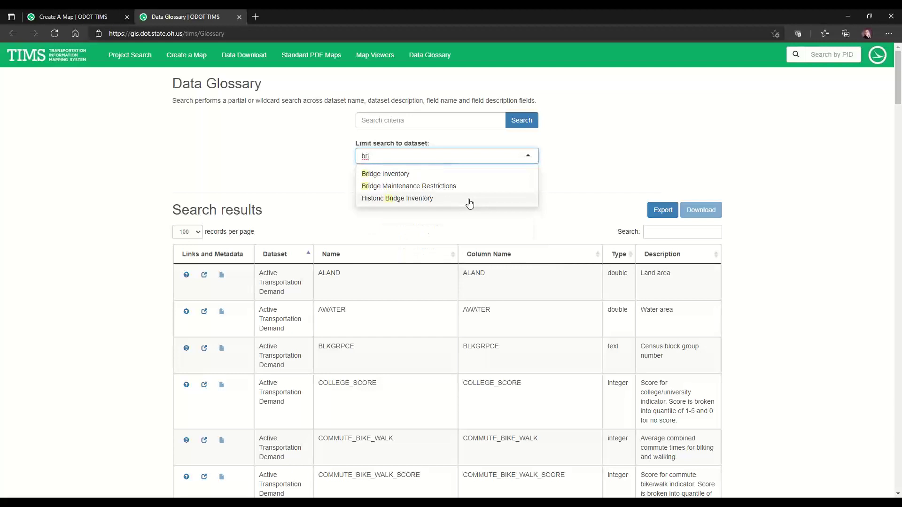
left_click(412, 177)
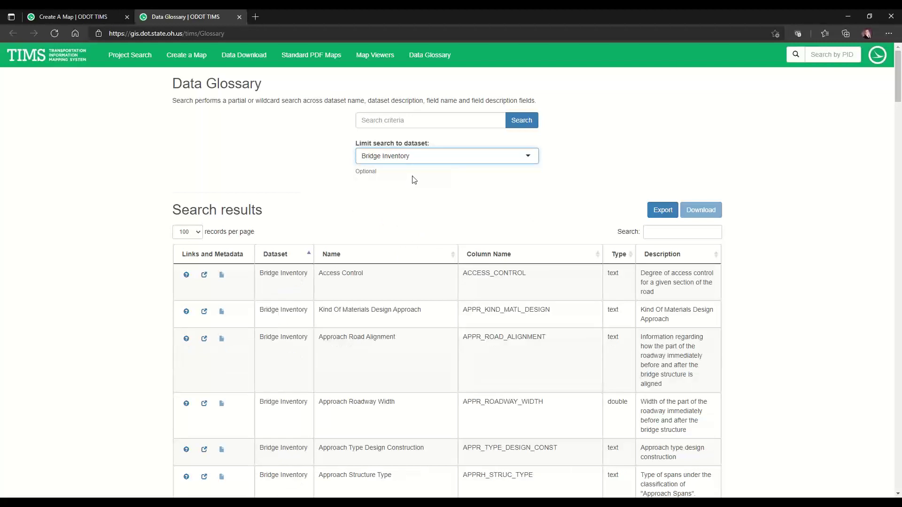
Set the glossary results to 5 records per page and export them.
scroll(479, 203, "down", 2)
left_click(199, 142)
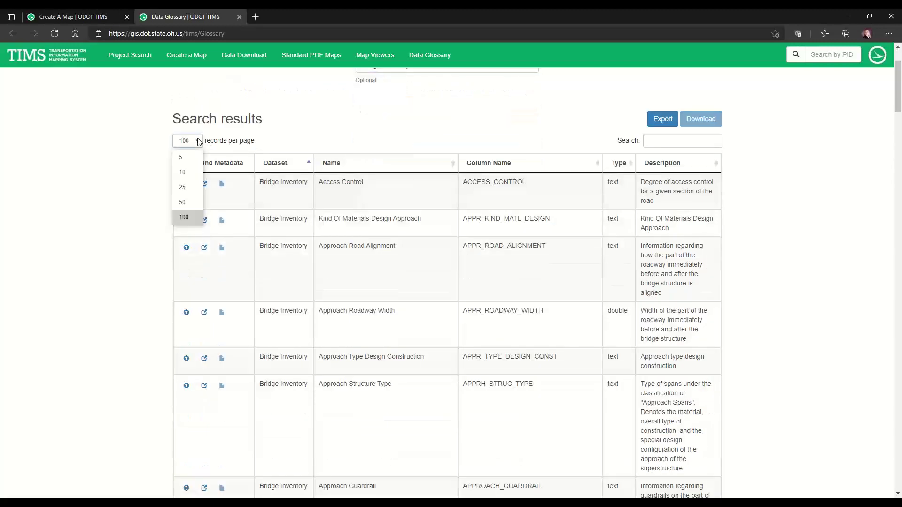
left_click(188, 157)
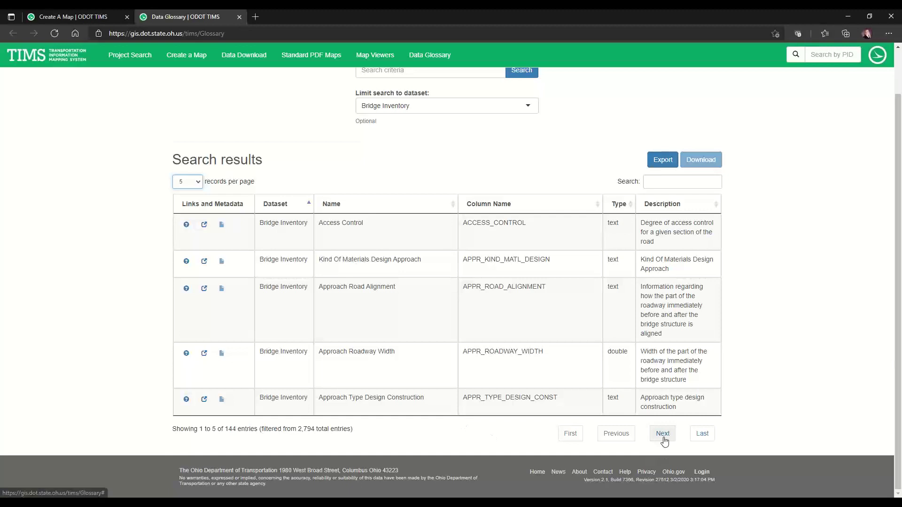
left_click(667, 161)
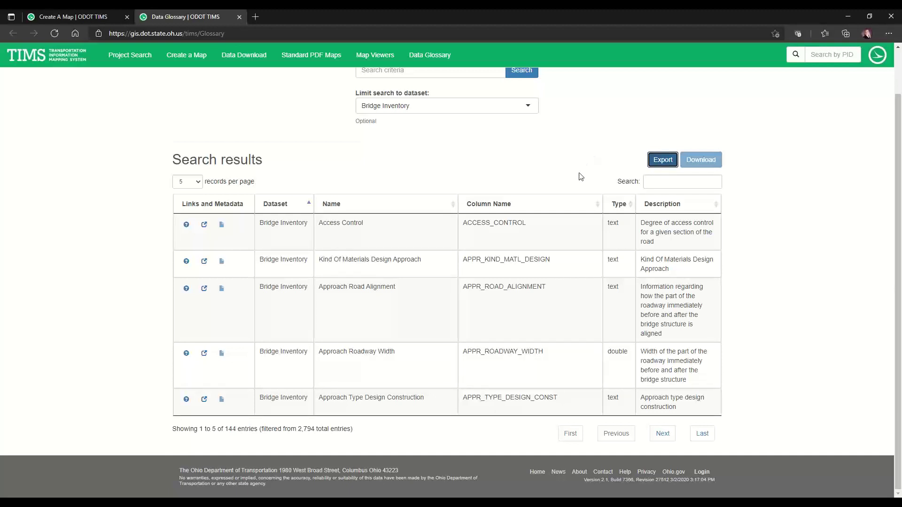
Search within the Bridge Inventory glossary results for "sfn", clear it and search for "rating" instead.
left_click(651, 183)
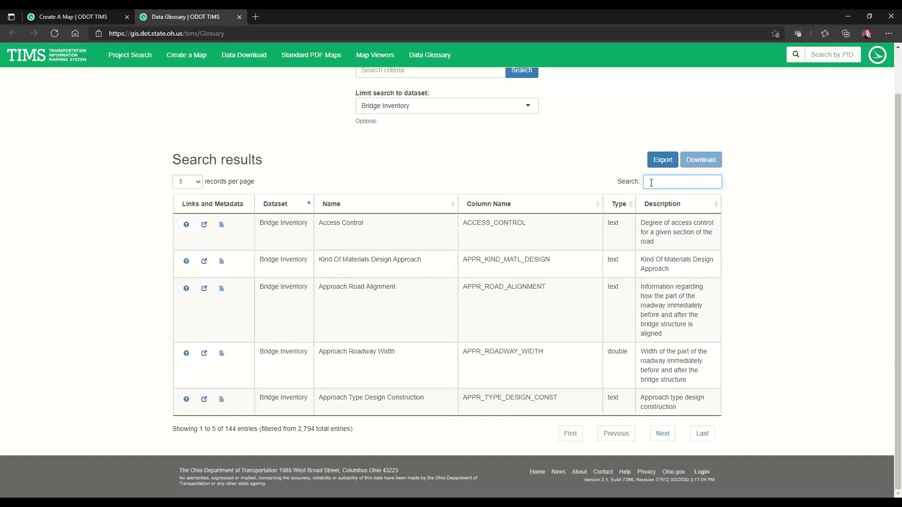
type("sfn")
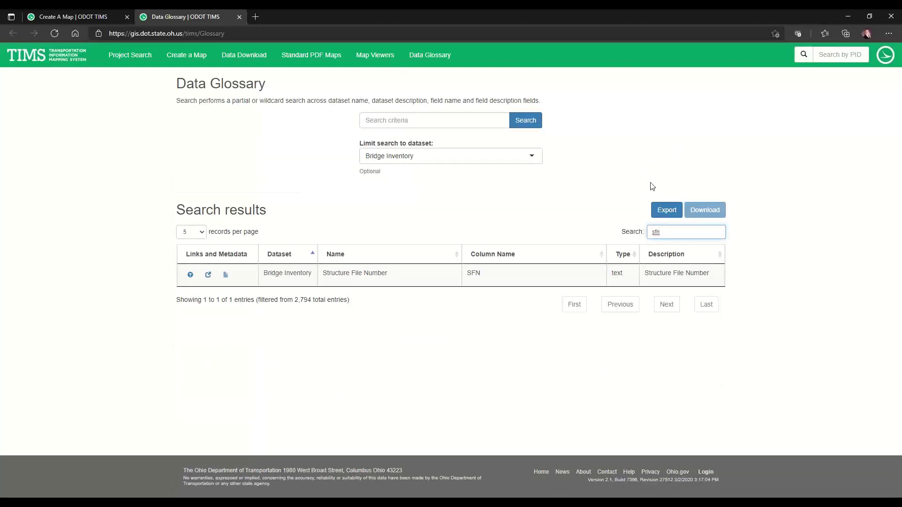
key("BackSpace")
key("BackSpace")
key("BackSpace")
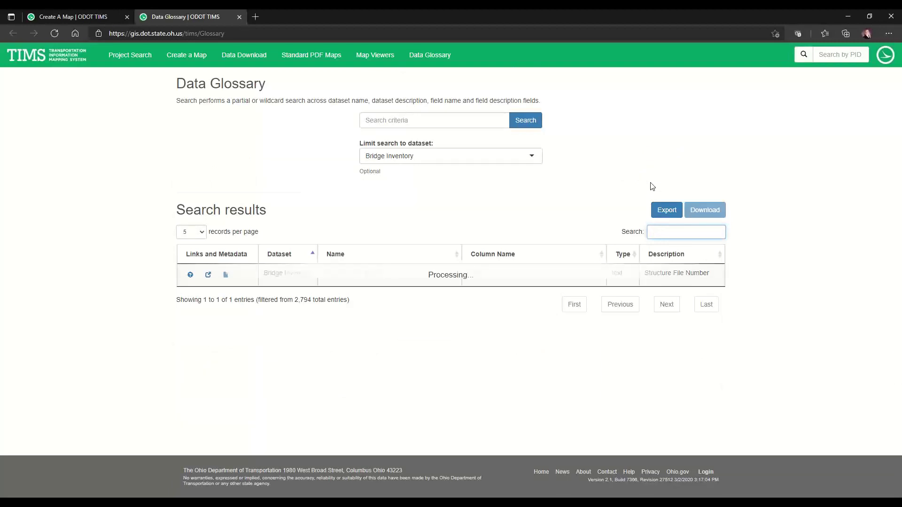
type("rating")
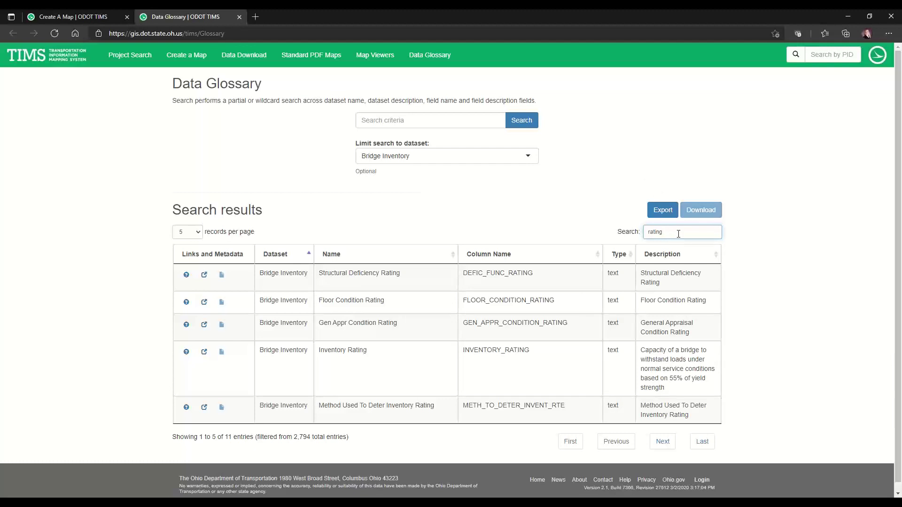
Replace the search term in the Bridge Inventory glossary results with "material".
key("BackSpace")
key("BackSpace")
key("BackSpace")
key("BackSpace")
key("BackSpace")
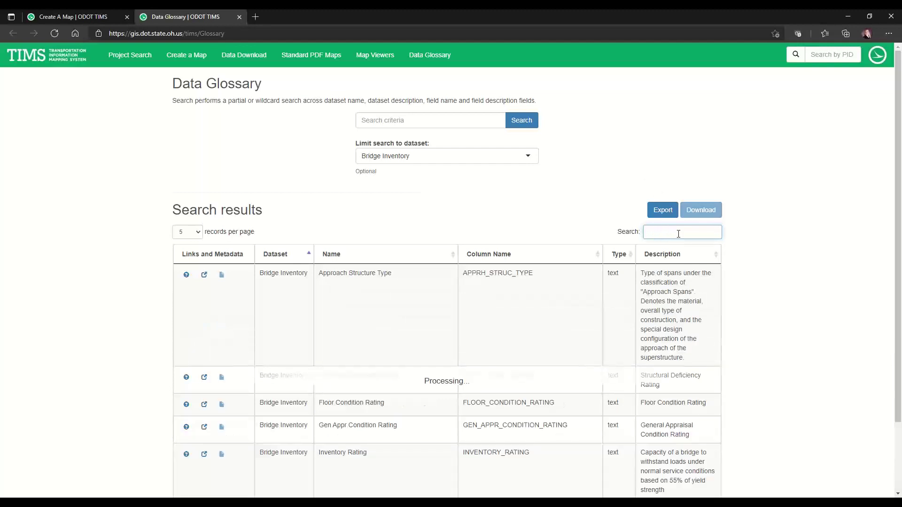
type("erial")
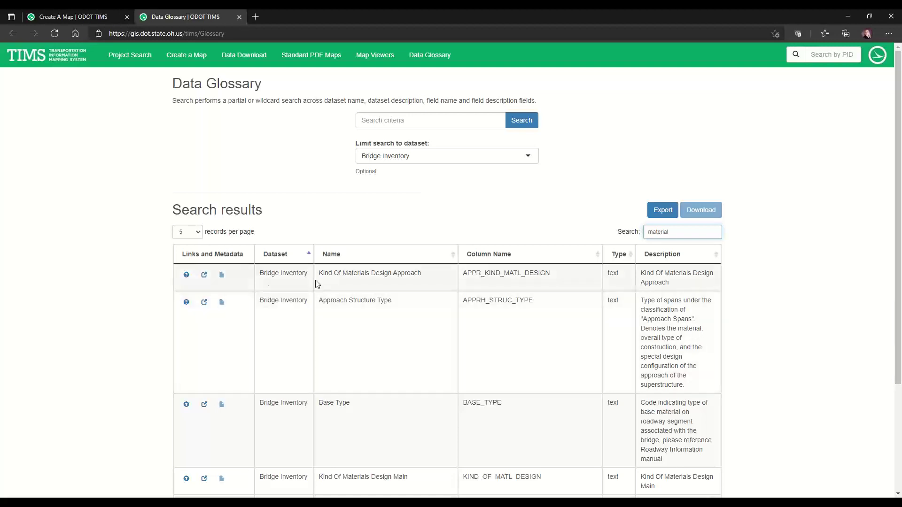
View the Bridge Inventory dataset description and its additional information page, close that page and look over the remaining "material" entries.
mouse_move(186, 277)
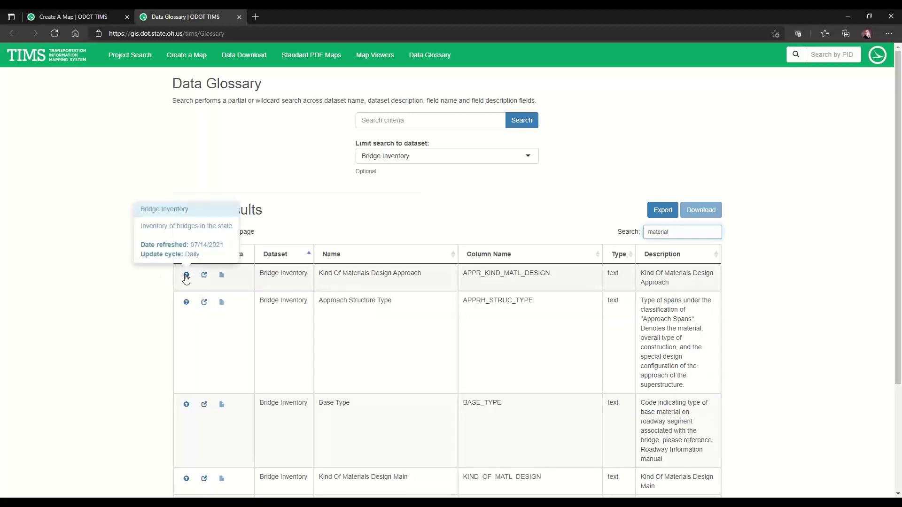
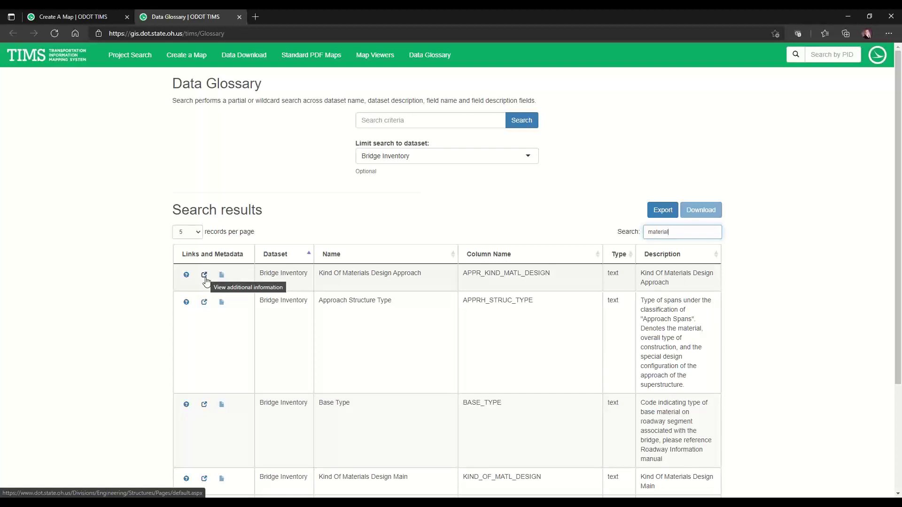
left_click(205, 278)
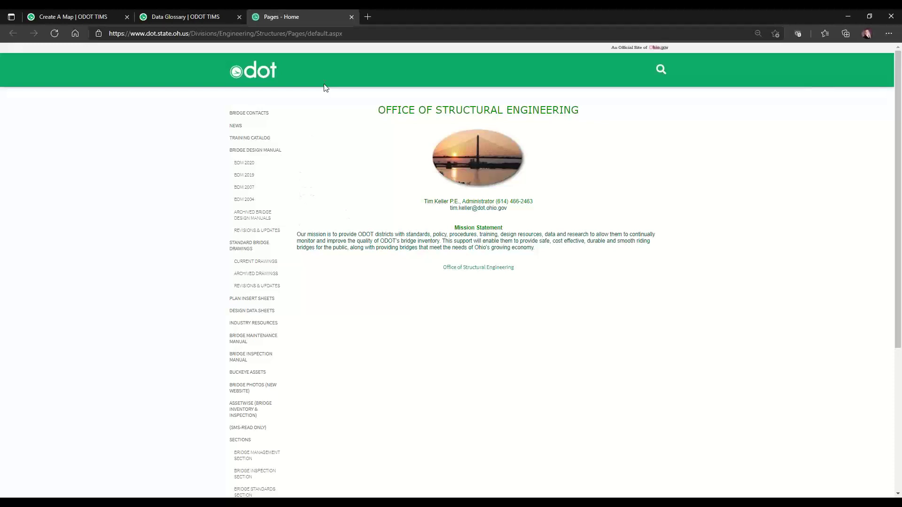
left_click(351, 17)
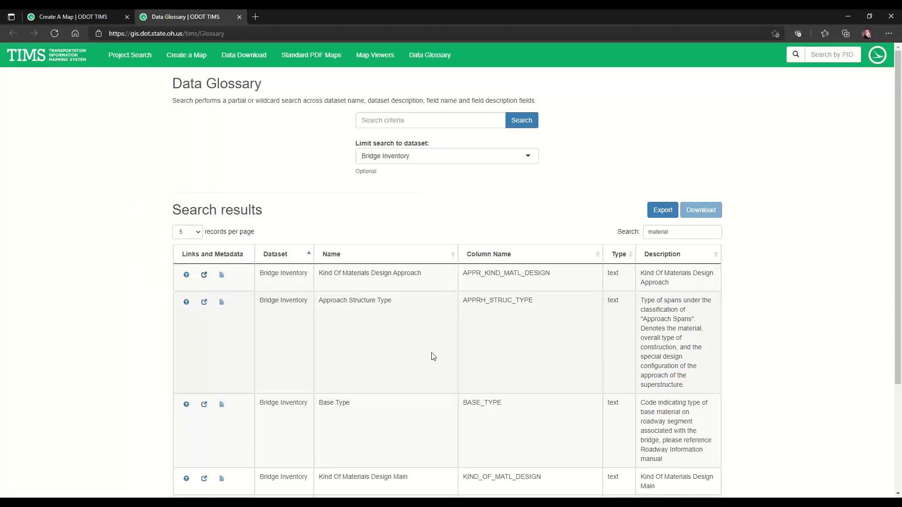
scroll(433, 357, "down", 2)
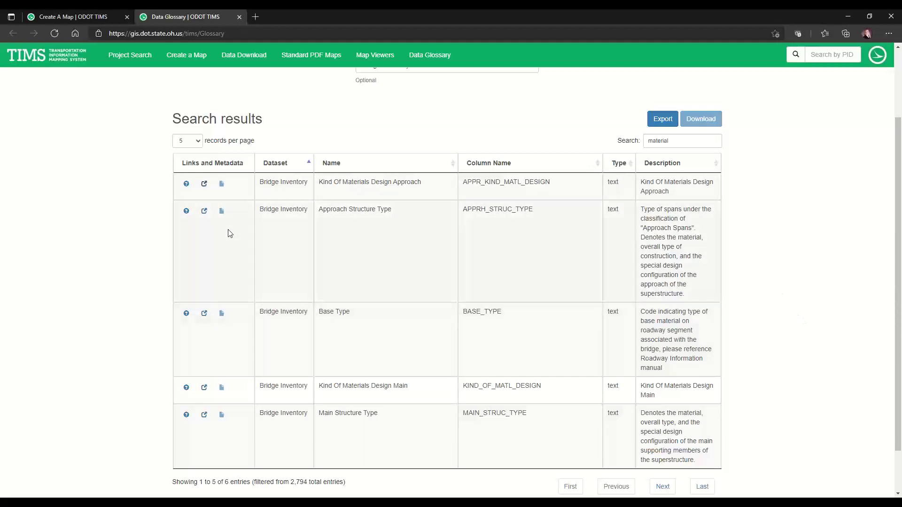
mouse_move(186, 214)
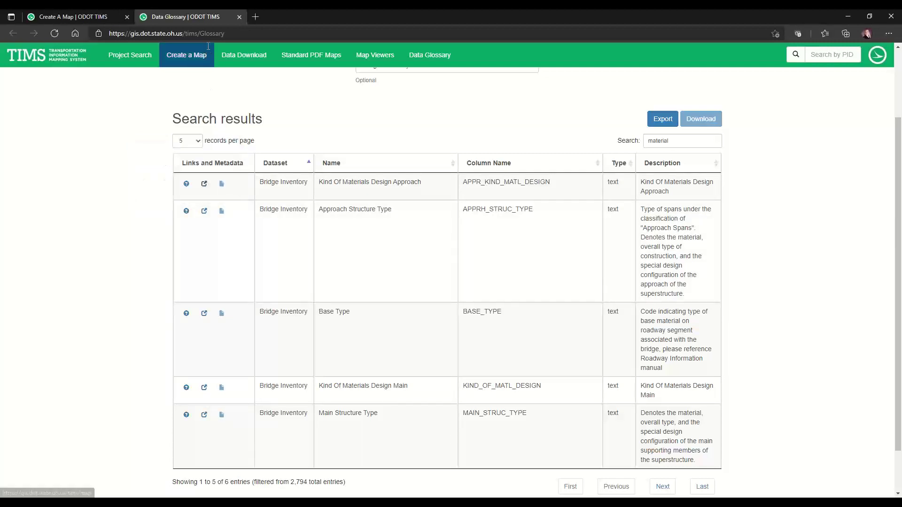
Return to the Create a Map tab and show the identify results for the Sign Support Inventory layer.
left_click(84, 17)
left_click(77, 136)
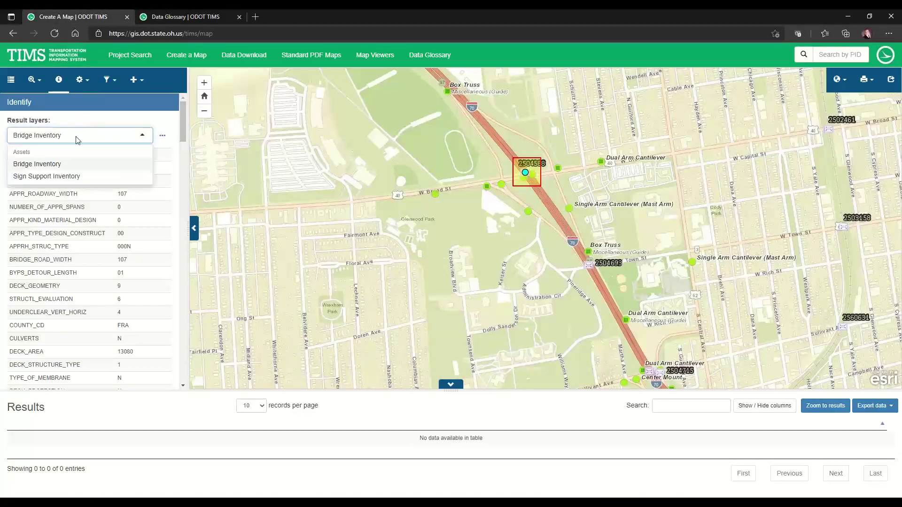
left_click(50, 176)
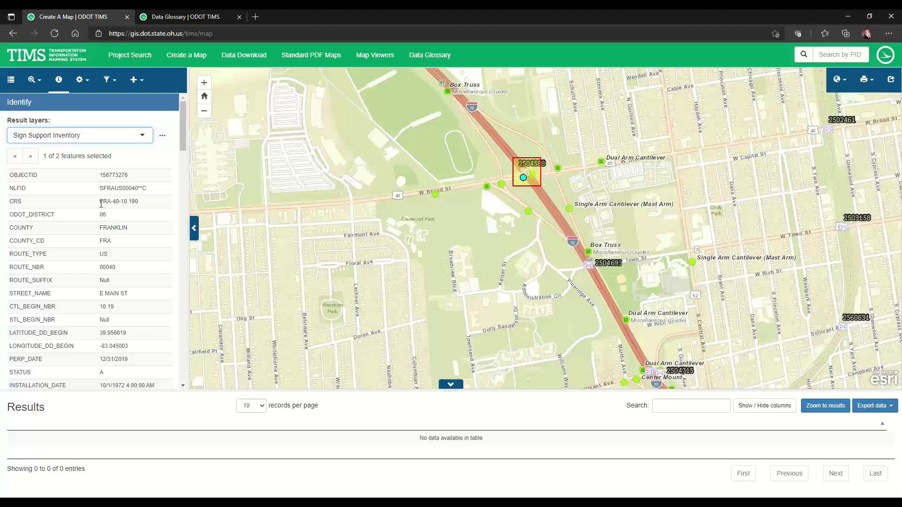
Find the PATH_WEB_VIEWER link in the sign support's attributes, open it in a new browser tab and switch to that tab.
scroll(80, 217, "down", 2)
scroll(80, 217, "down", 5)
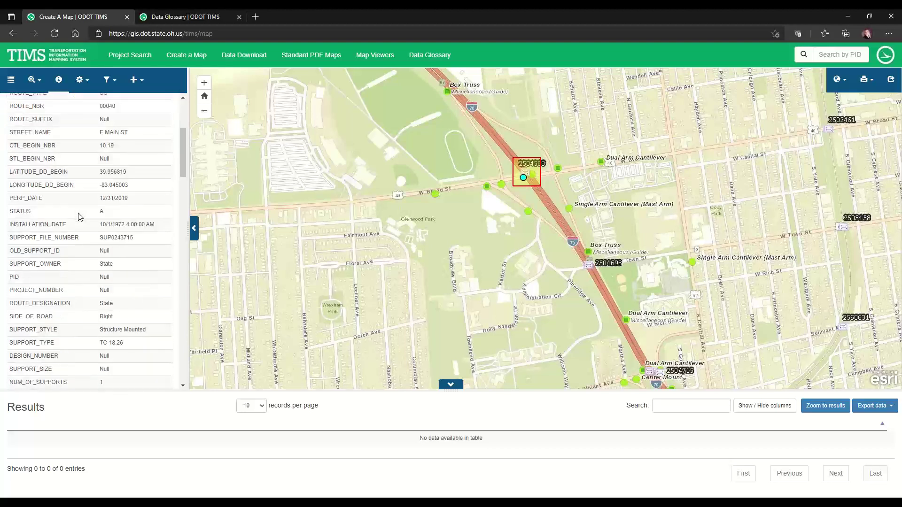
scroll(79, 216, "down", 2)
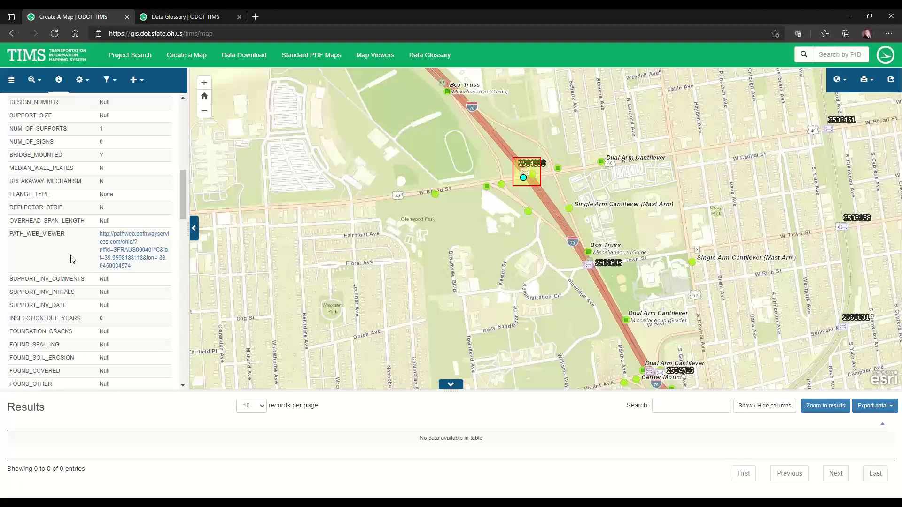
scroll(72, 260, "down", 2)
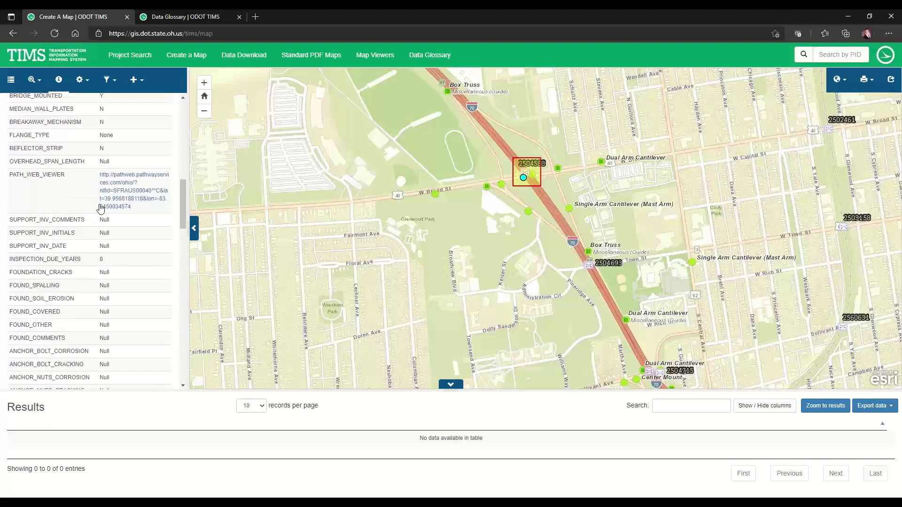
right_click(120, 191)
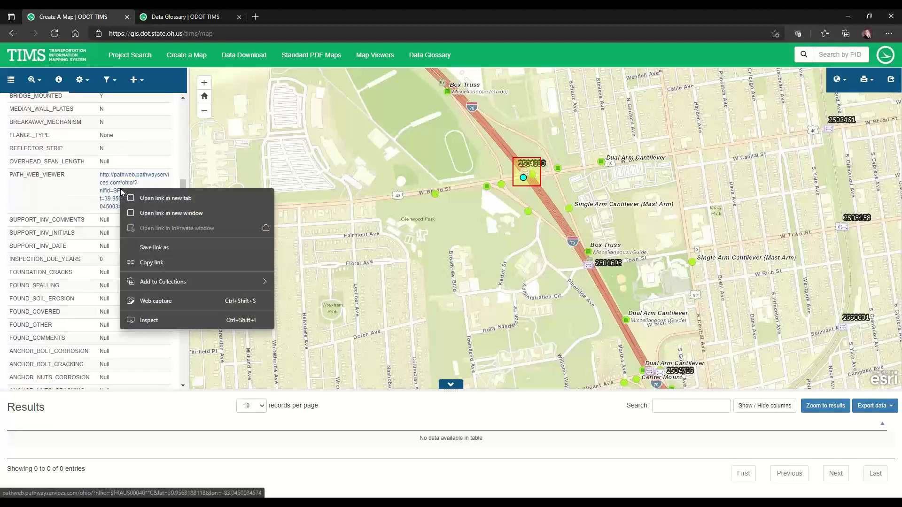
left_click(160, 197)
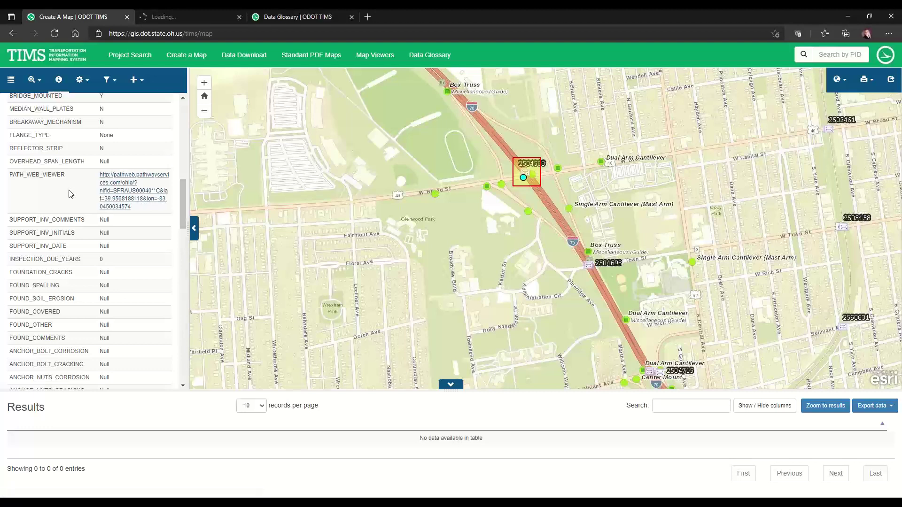
left_click(168, 16)
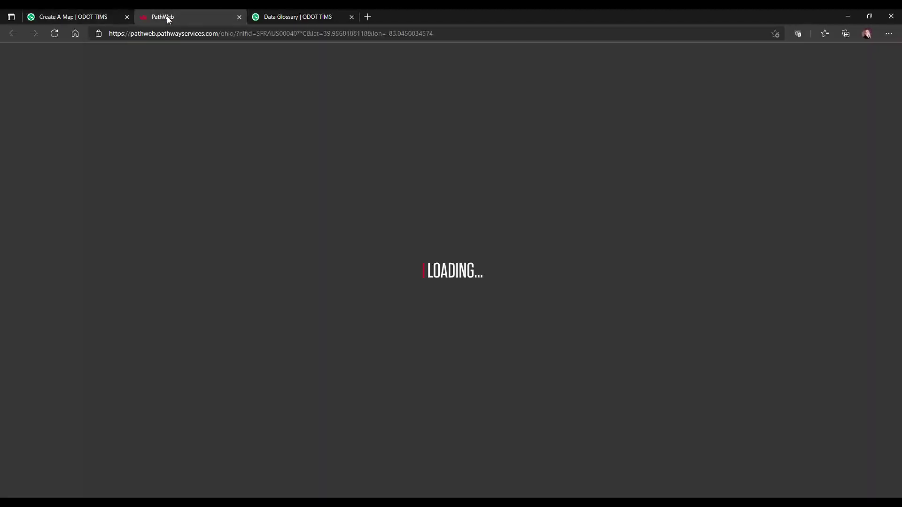
Return to the Create a Map tab, find the sign support's Image_Attach_SupInv link, open it in a new browser tab and switch to it.
left_click(86, 15)
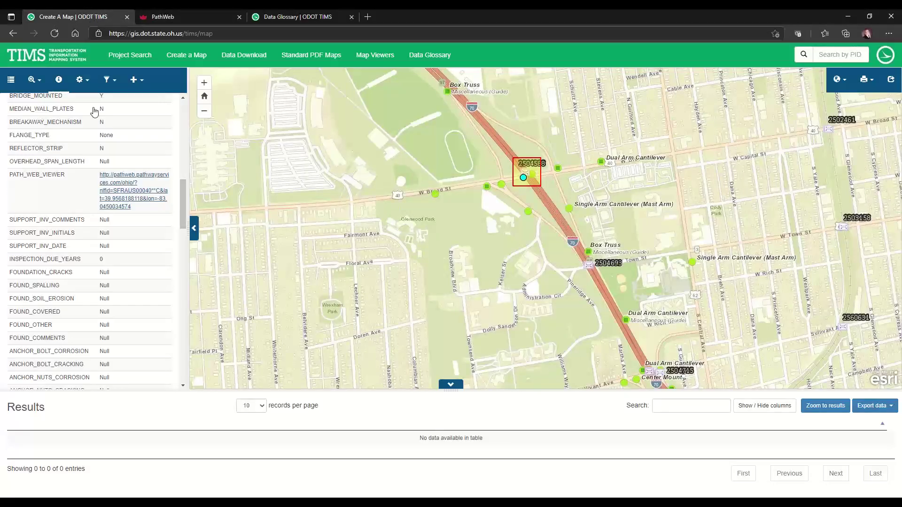
scroll(100, 233, "down", 5)
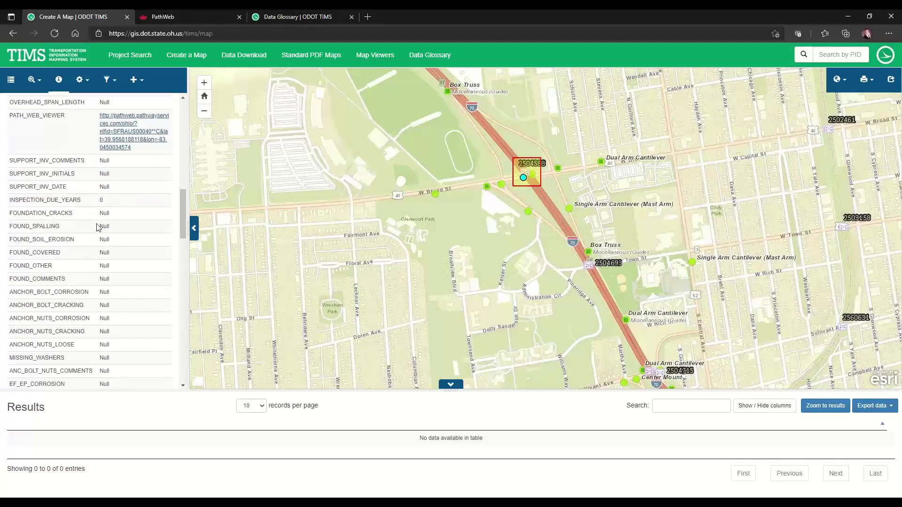
scroll(97, 227, "down", 15)
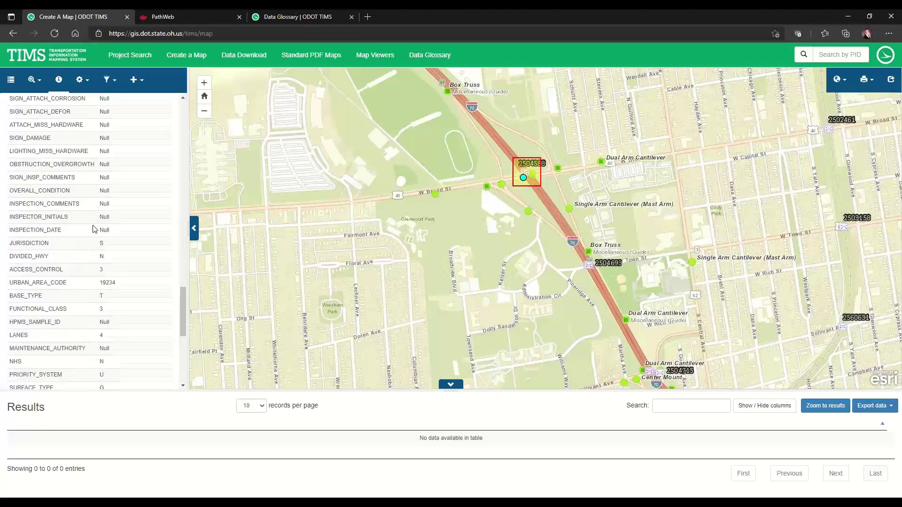
scroll(93, 229, "down", 7)
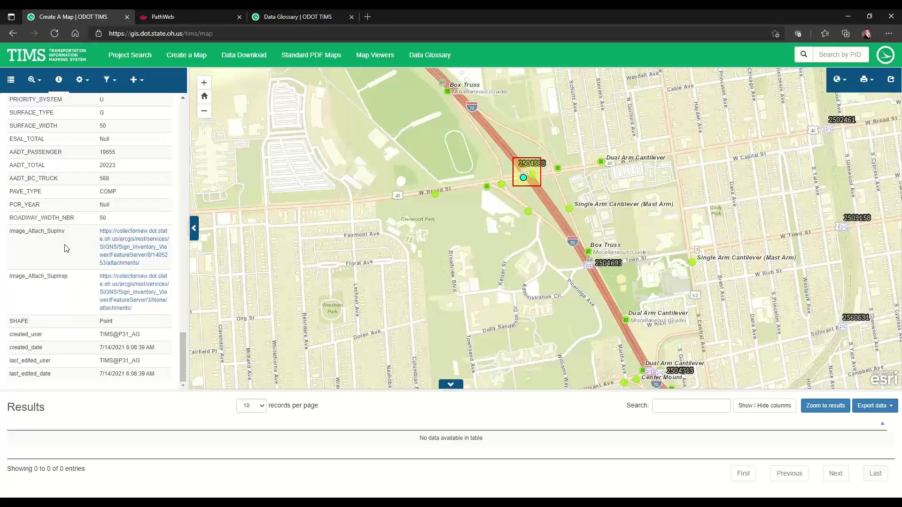
right_click(112, 251)
left_click(127, 259)
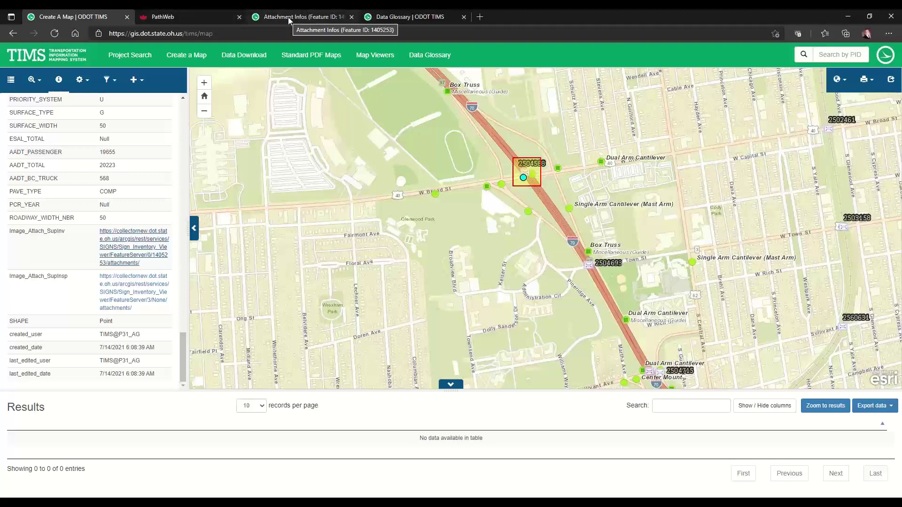
left_click(289, 18)
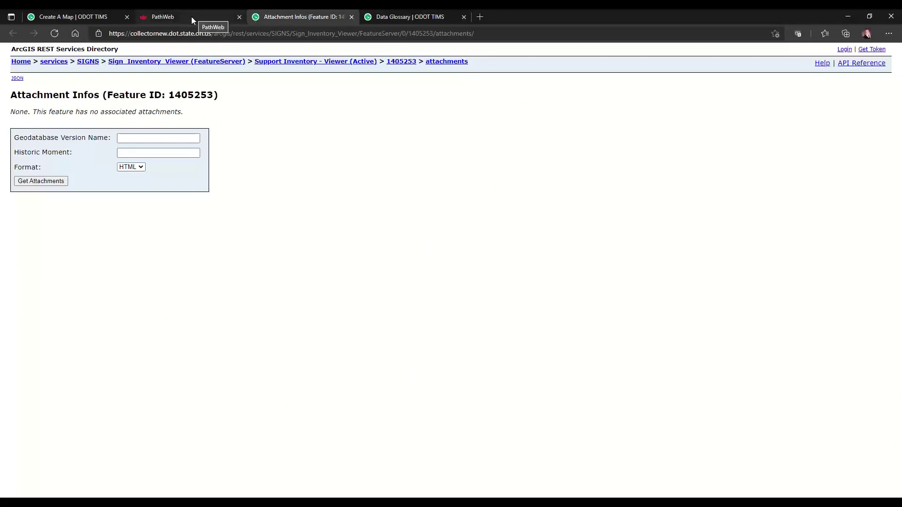
Check the PathWeb page, then open the sign support's Image_Attach_SupInsp link from the map and look over the Support Inspection layer page.
left_click(176, 17)
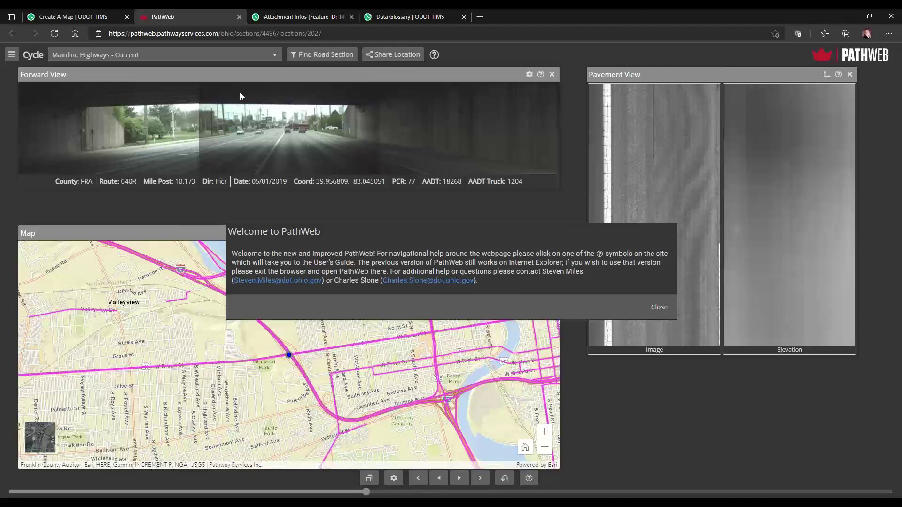
left_click(86, 18)
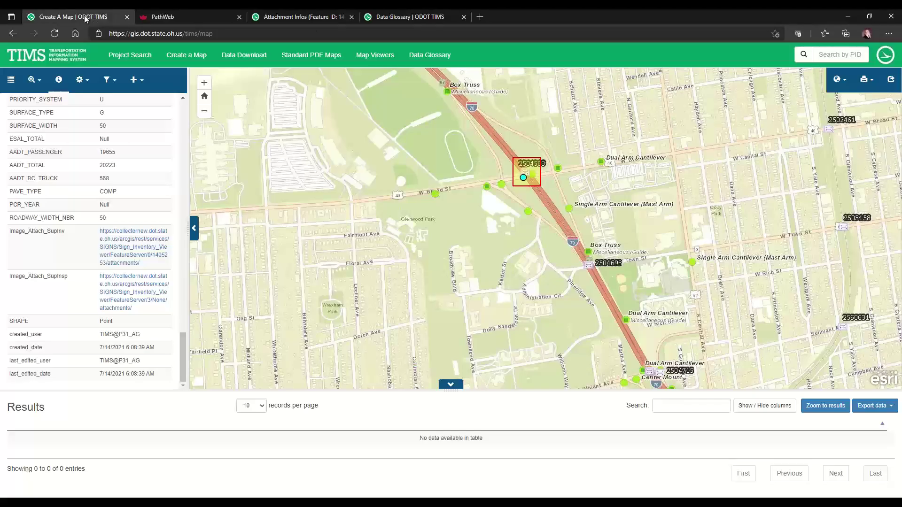
left_click(134, 292)
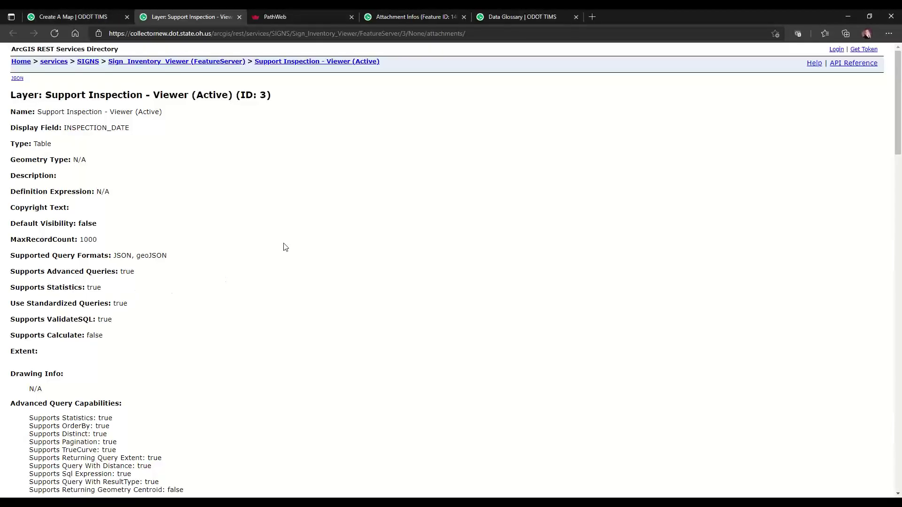
scroll(284, 247, "down", 3)
scroll(285, 246, "down", 1)
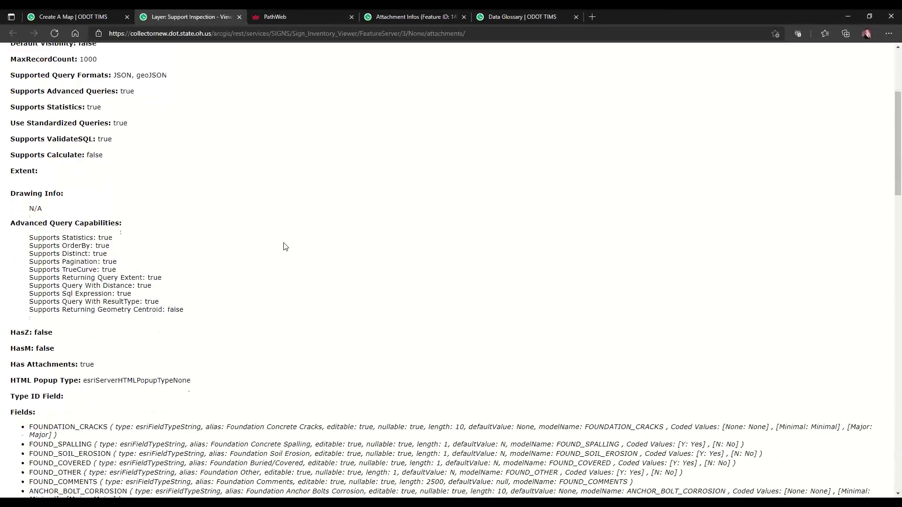
scroll(285, 247, "down", 3)
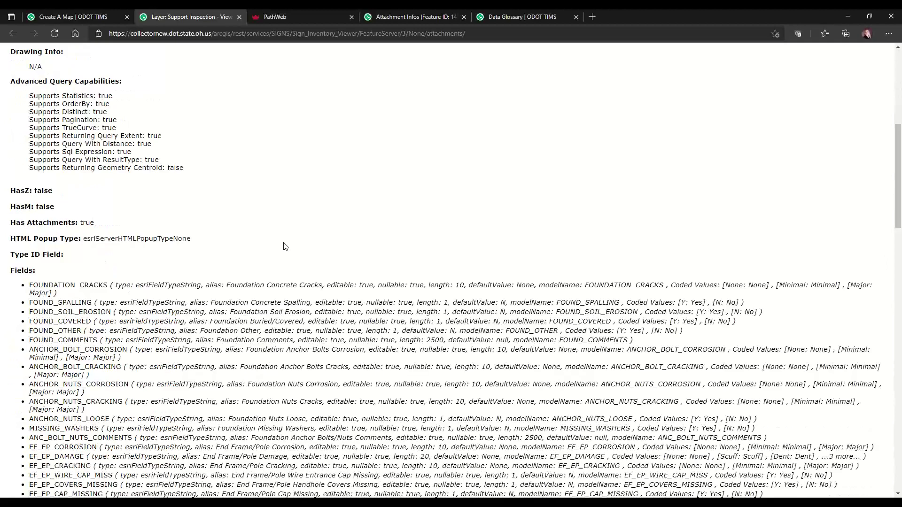
scroll(285, 247, "down", 20)
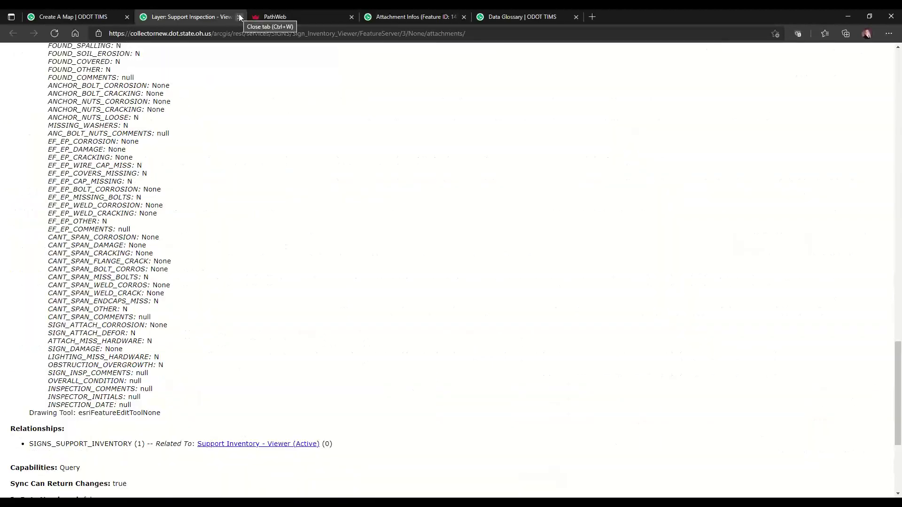
Close the Support Inspection, PathWeb and Attachment Infos browser tabs.
left_click(240, 17)
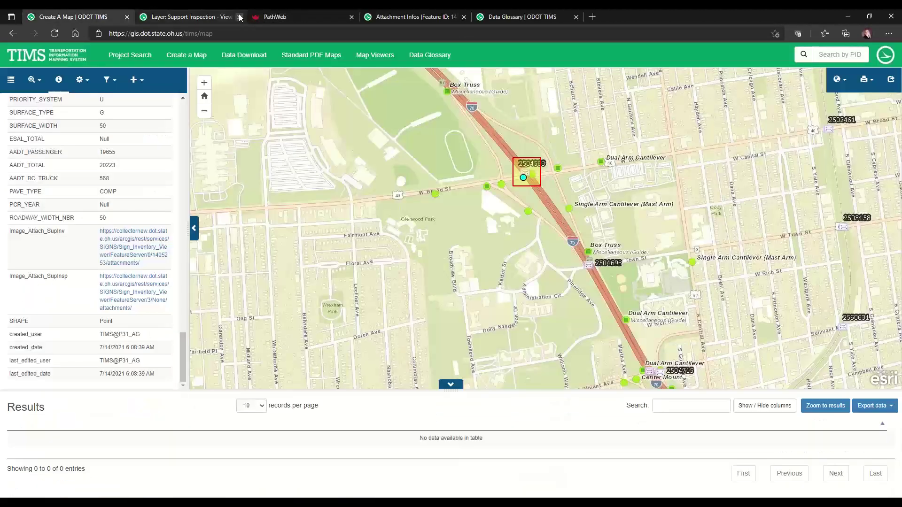
left_click(240, 17)
left_click(241, 17)
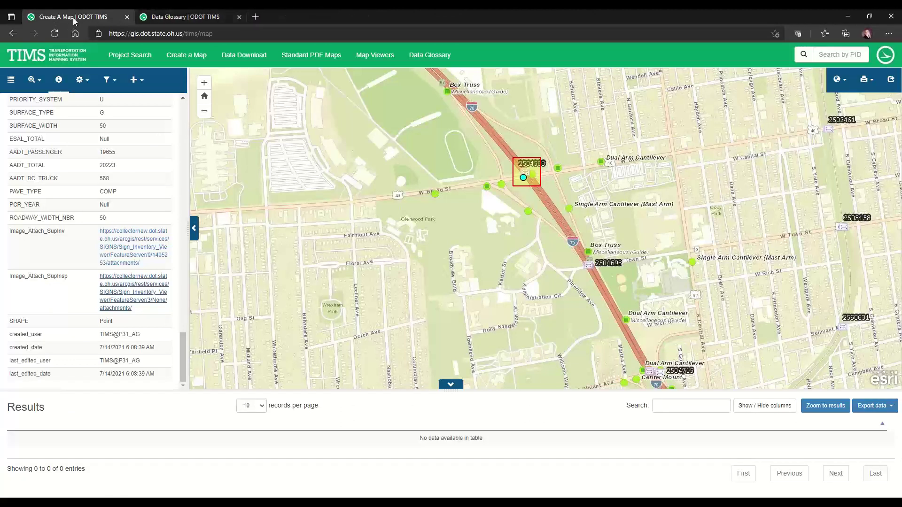
Return to the layer list and turn off the Bridge Inventory layer under Assets.
left_click(10, 80)
left_click(47, 156)
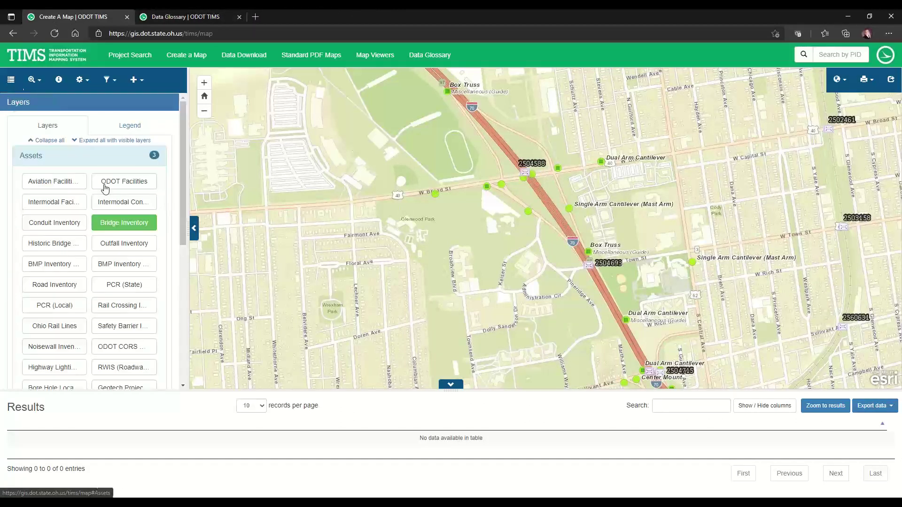
left_click(125, 222)
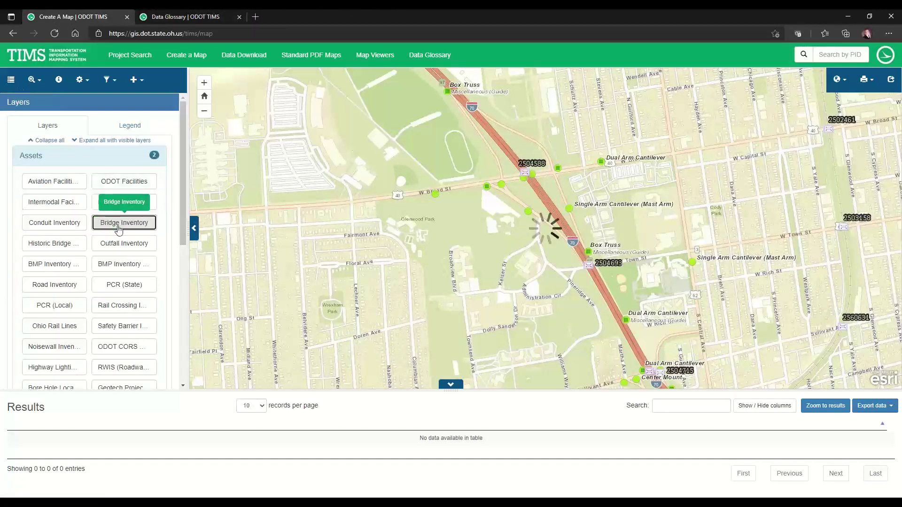
Collapse the Assets group and turn on the Traffic Count Stations and Traffic Count Segments layers under Roadway Information.
left_click(44, 157)
left_click(70, 259)
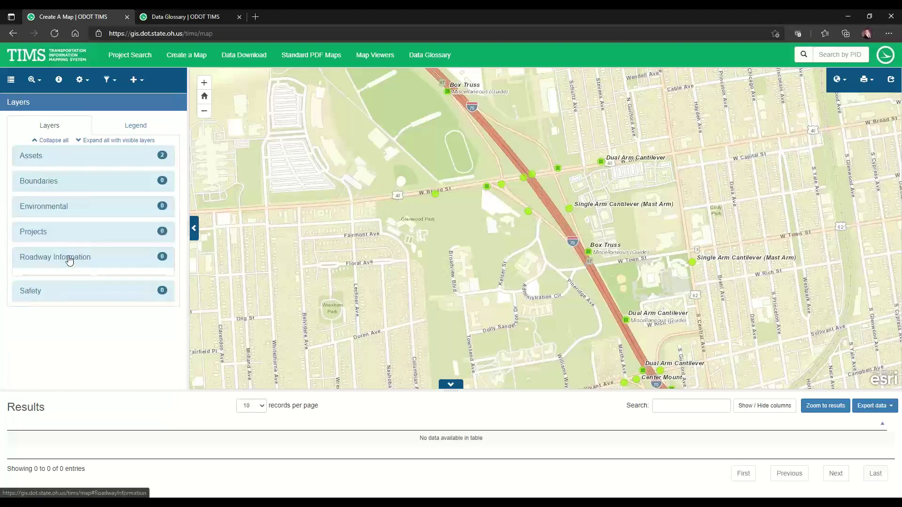
scroll(70, 260, "down", 1)
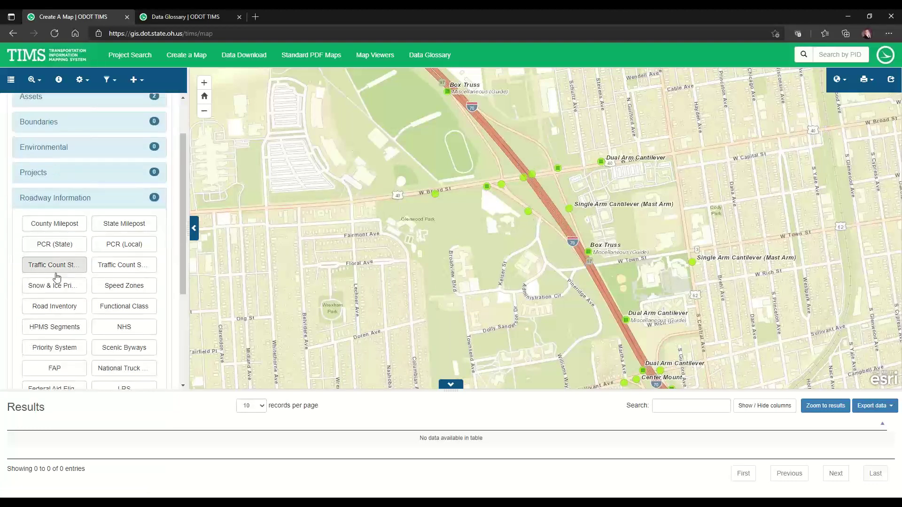
left_click(55, 266)
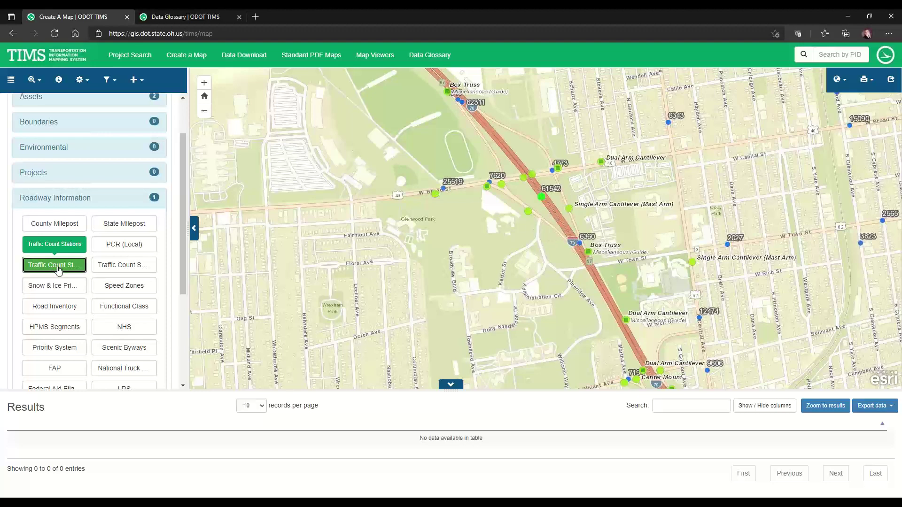
left_click(122, 270)
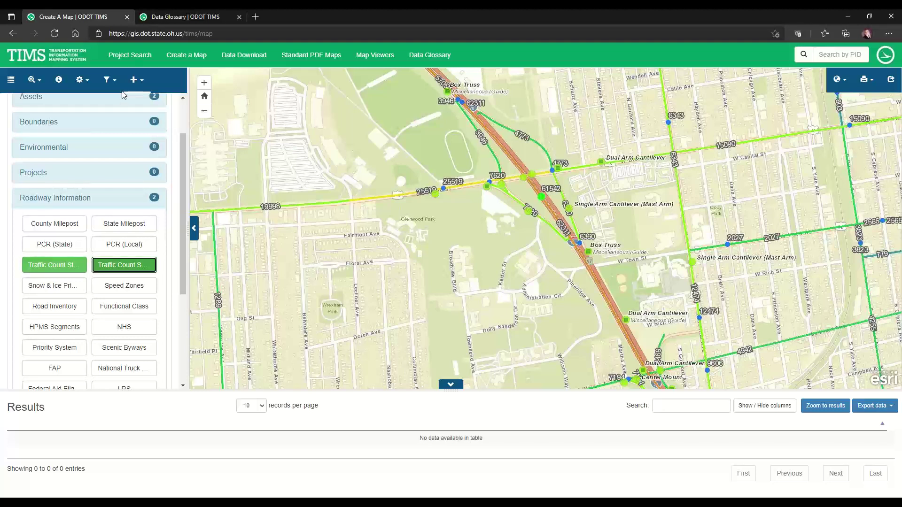
Identify the traffic count segment on W Broad St just east of the I-70 crossing.
left_click(59, 80)
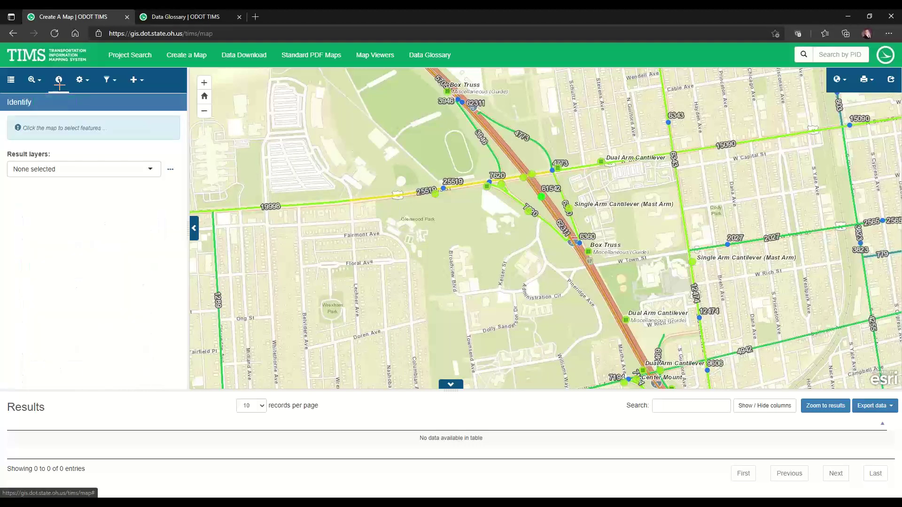
left_click(576, 168)
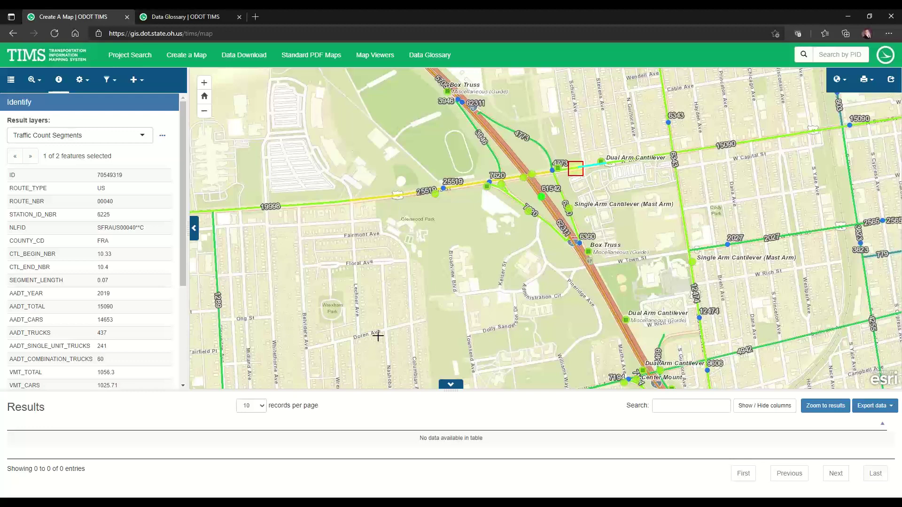
mouse_move(375, 343)
left_mouse_down()
mouse_move(380, 332)
mouse_move(377, 339)
left_mouse_up()
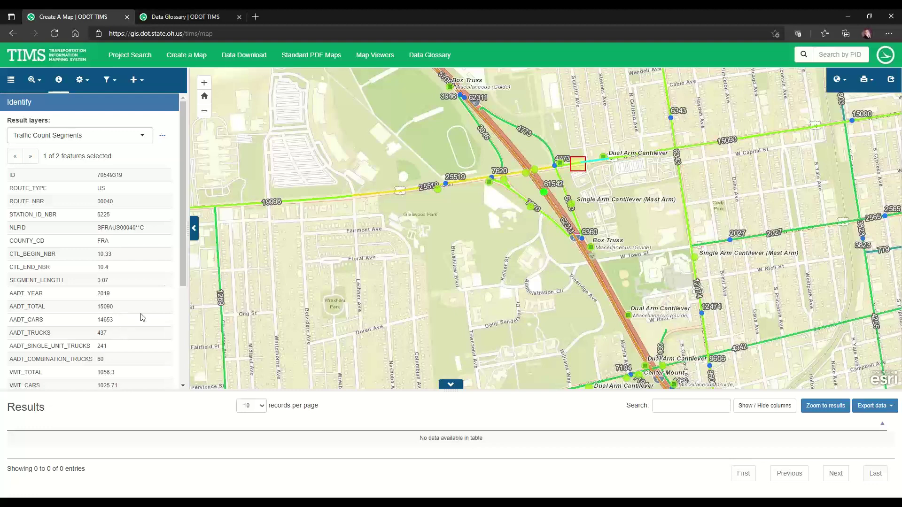
Find the TRAFFIC_REPORTS link in the segment's attributes, open it in a new browser tab and switch to that tab.
left_click_drag(184, 262, 179, 366)
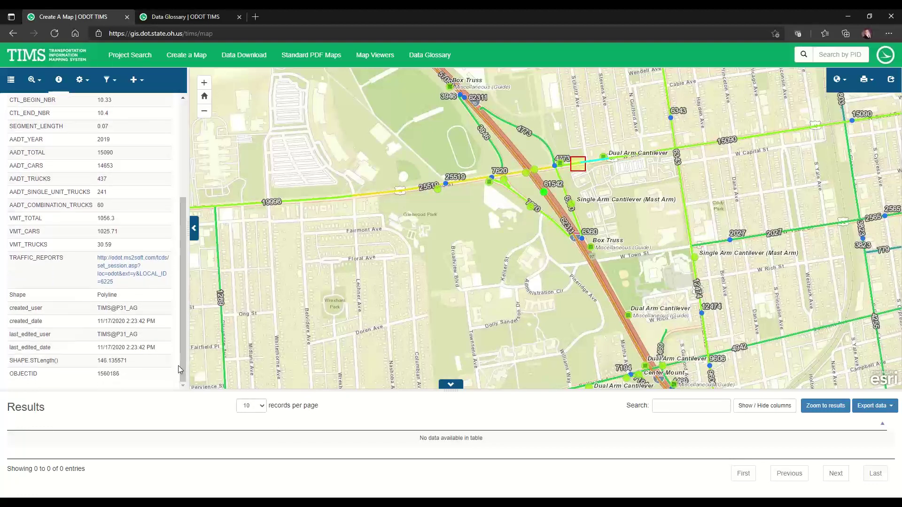
right_click(121, 262)
left_click(135, 269)
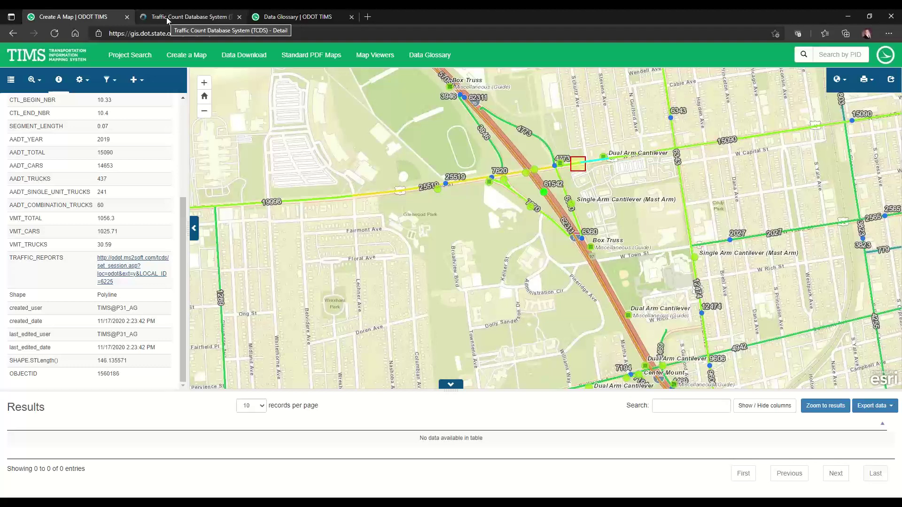
left_click(166, 17)
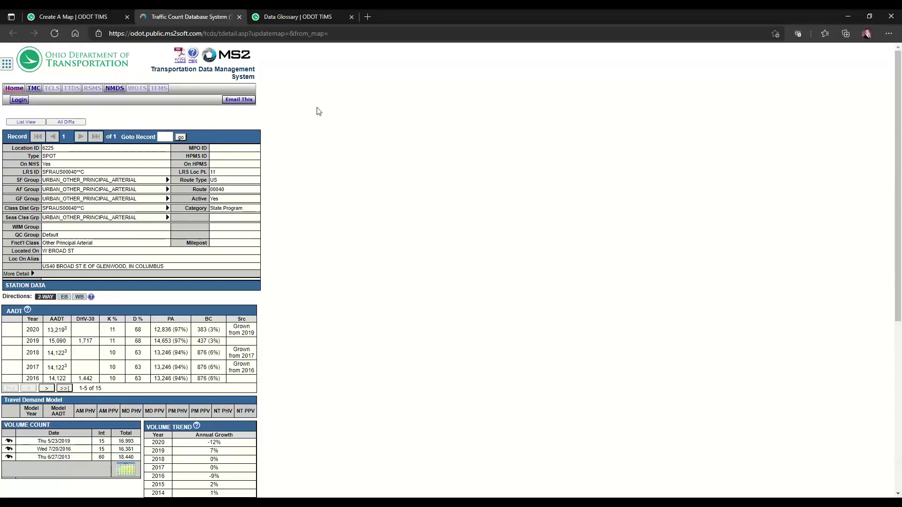
Look over the count station's details, AADT, volume count, volume trend and notes/files sections.
scroll(318, 112, "down", 2)
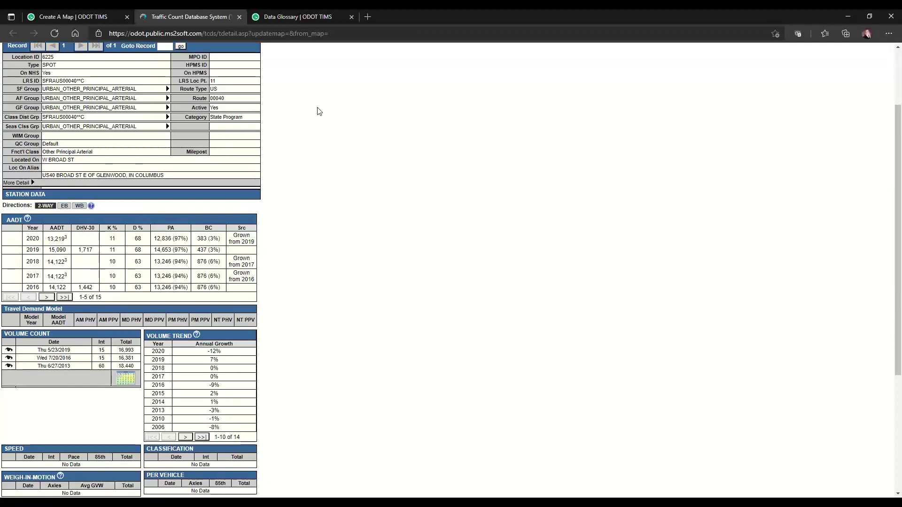
scroll(318, 111, "down", 2)
scroll(318, 112, "down", 3)
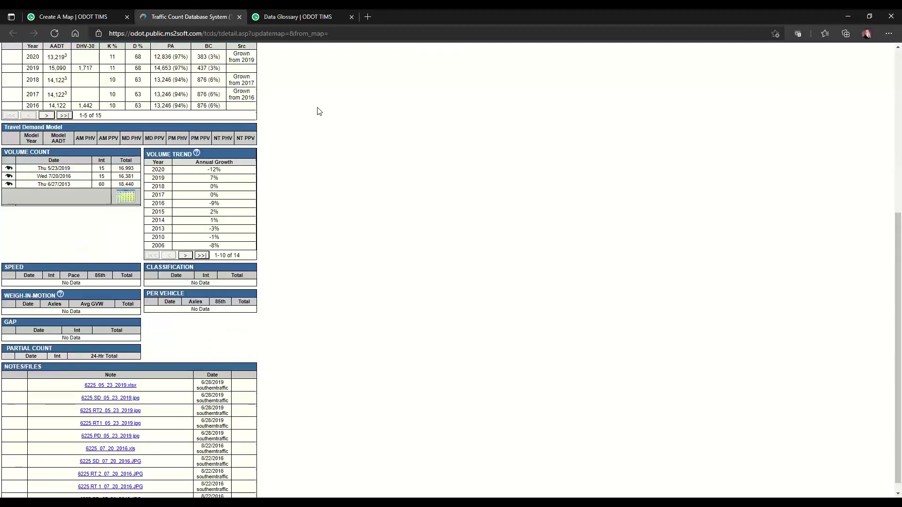
scroll(318, 111, "up", 5)
scroll(319, 112, "up", 2)
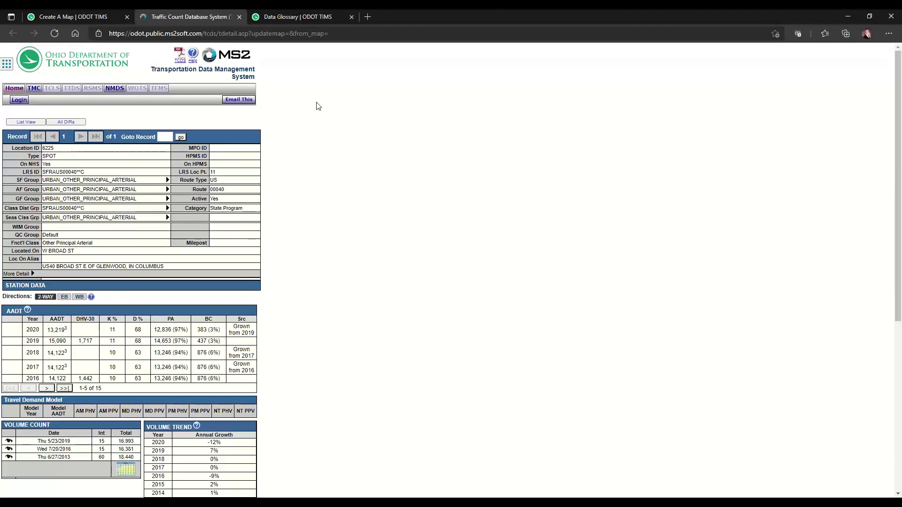
Return to the Create a Map layer list and turn off the Traffic Count Stations and Traffic Count Segments layers under Roadway Information.
left_click(93, 17)
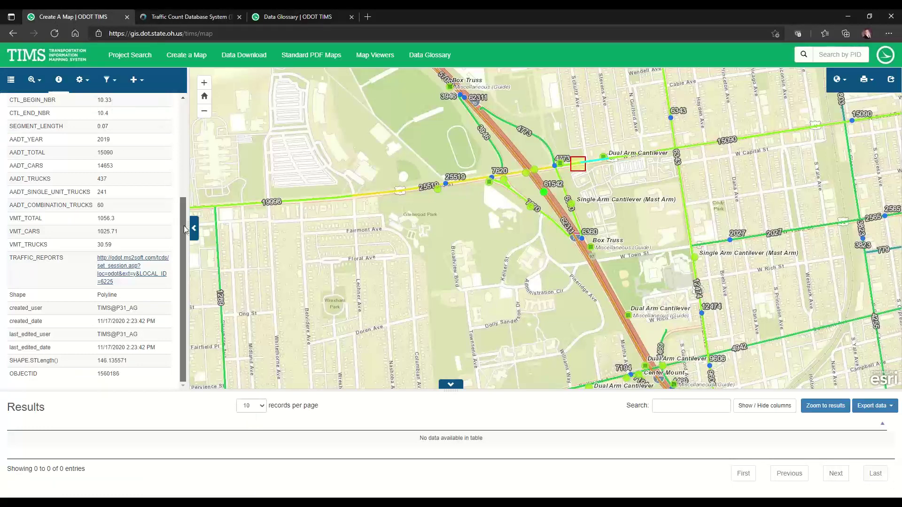
left_click_drag(184, 219, 184, 124)
left_click(11, 81)
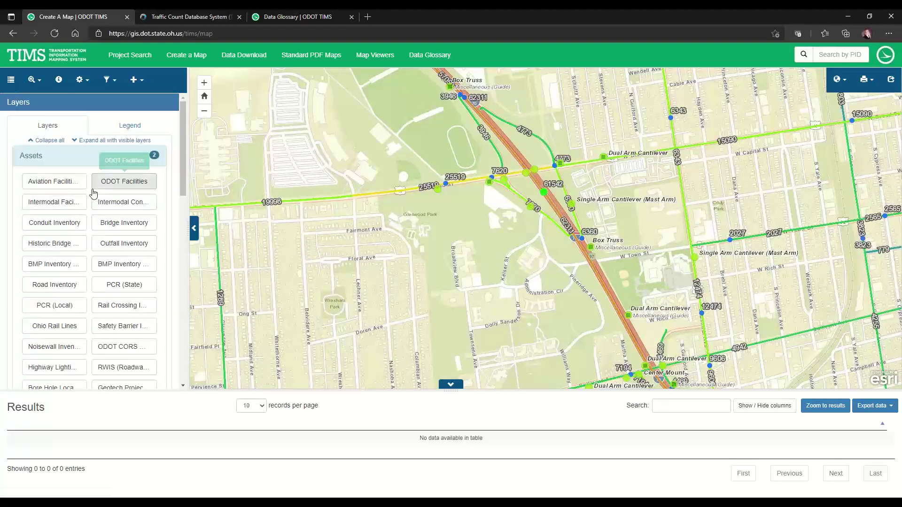
left_click(119, 159)
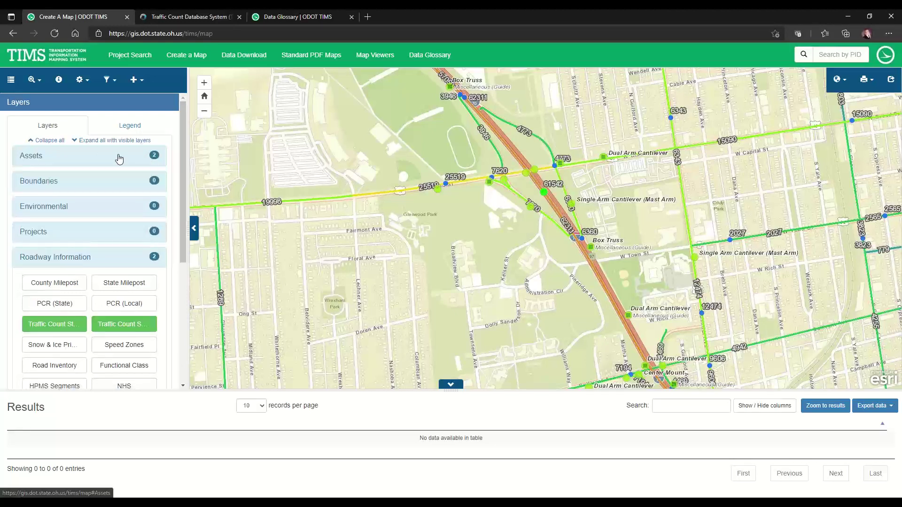
left_click_drag(184, 235, 187, 318)
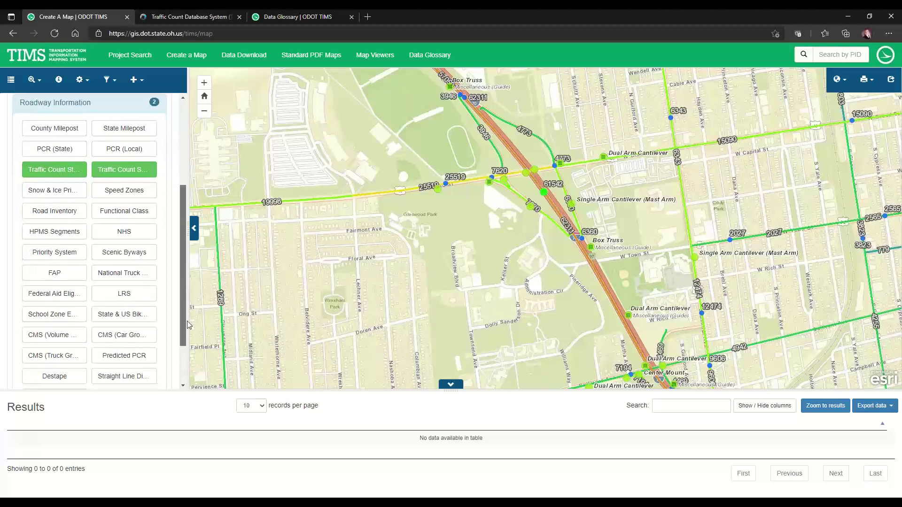
left_click(78, 166)
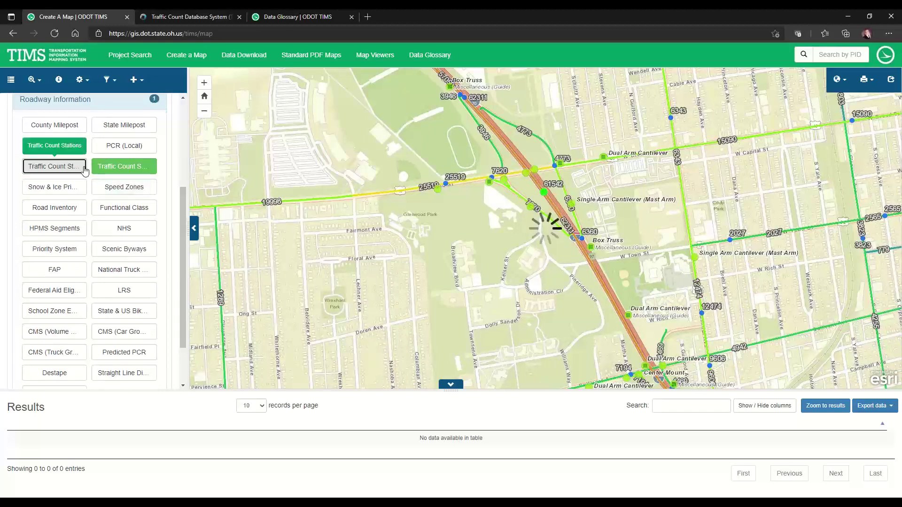
left_click(123, 170)
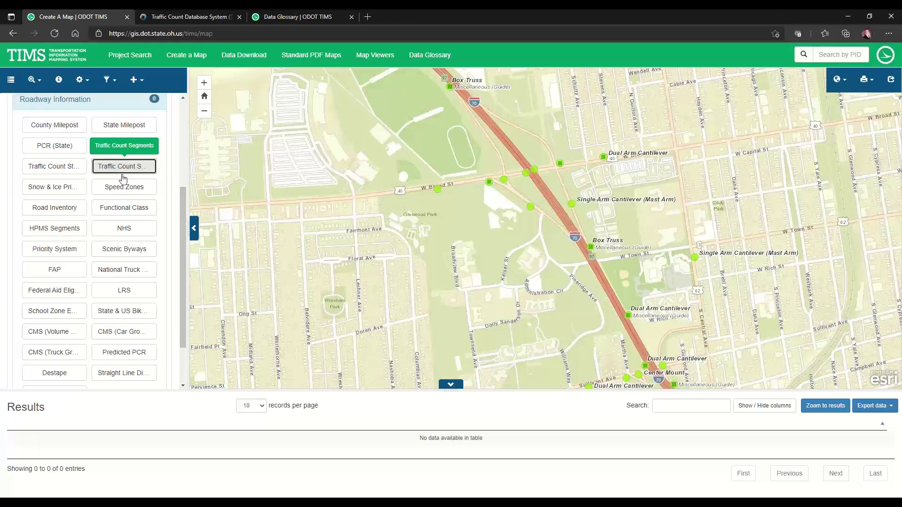
Turn on the Road Inventory layer under Roadway Information and identify I-70 just southeast of the W Broad St crossing.
left_click(56, 212)
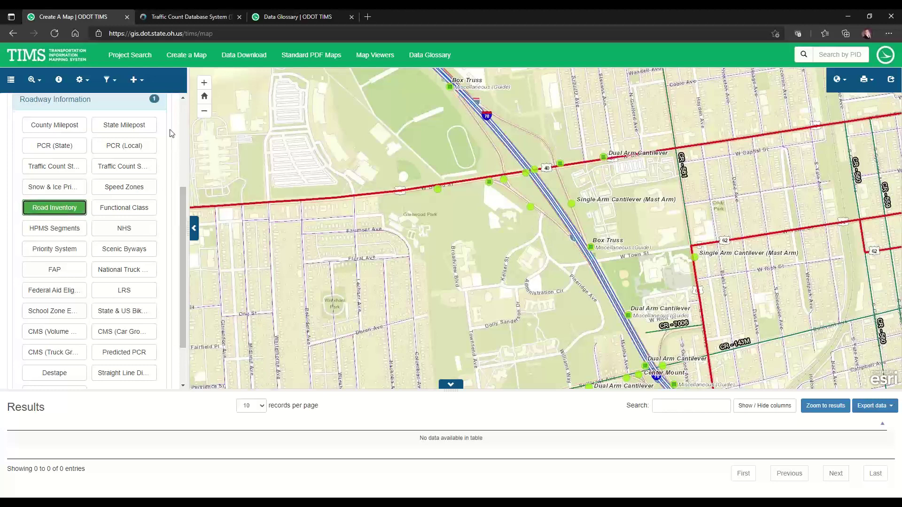
left_click(58, 79)
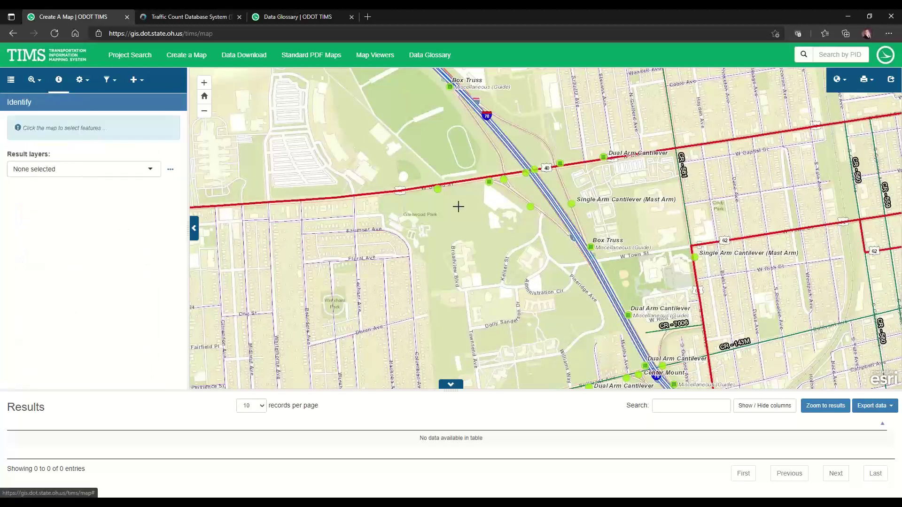
left_click(558, 209)
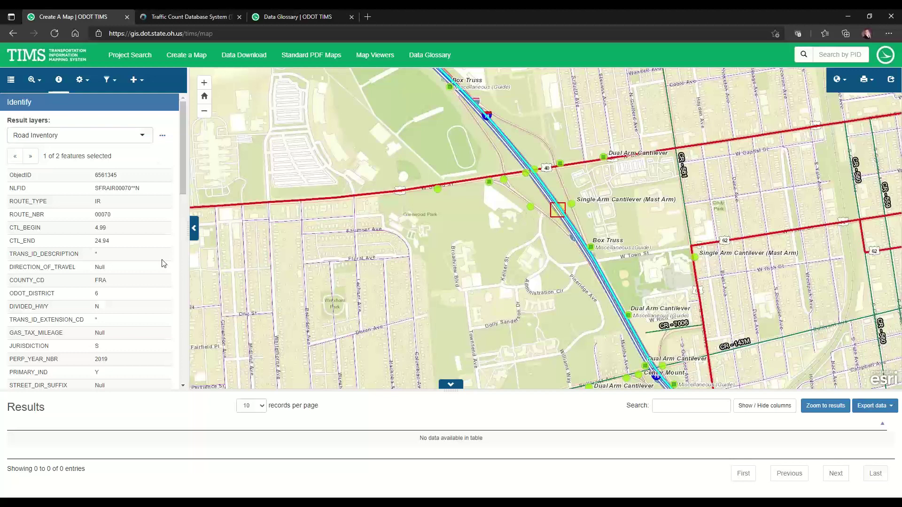
Examine the parts of the NLFID value in the identified I-70 road inventory record.
scroll(162, 261, "down", 1)
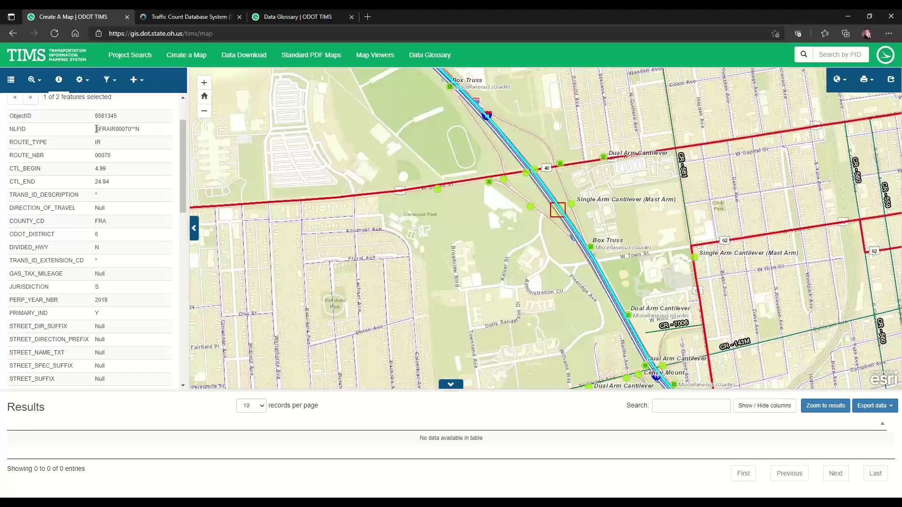
left_click_drag(97, 128, 136, 129)
left_click(98, 134)
left_click_drag(97, 126, 97, 126)
left_click_drag(116, 129, 129, 130)
left_click(140, 132)
Identify I-70 just northwest of the W Broad St crossing and look through its Road Inventory attributes down to the edit dates.
left_click(515, 159)
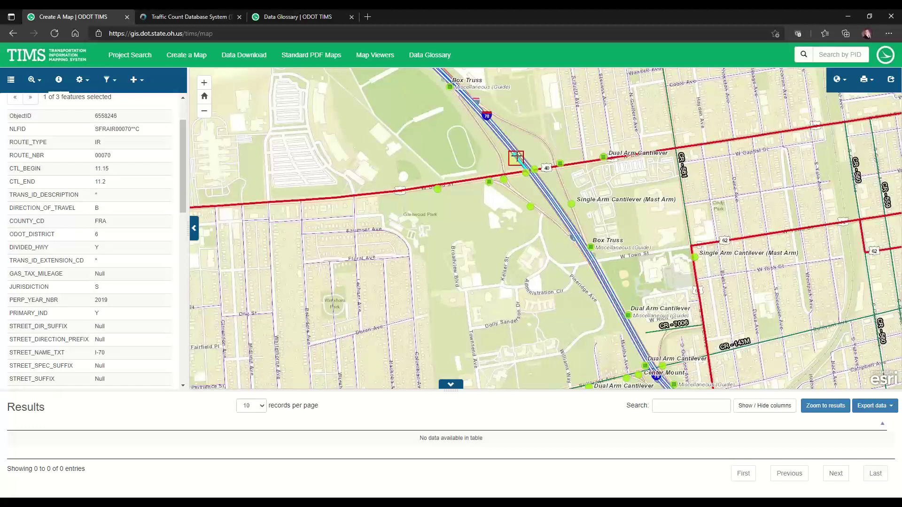
left_click_drag(182, 163, 183, 337)
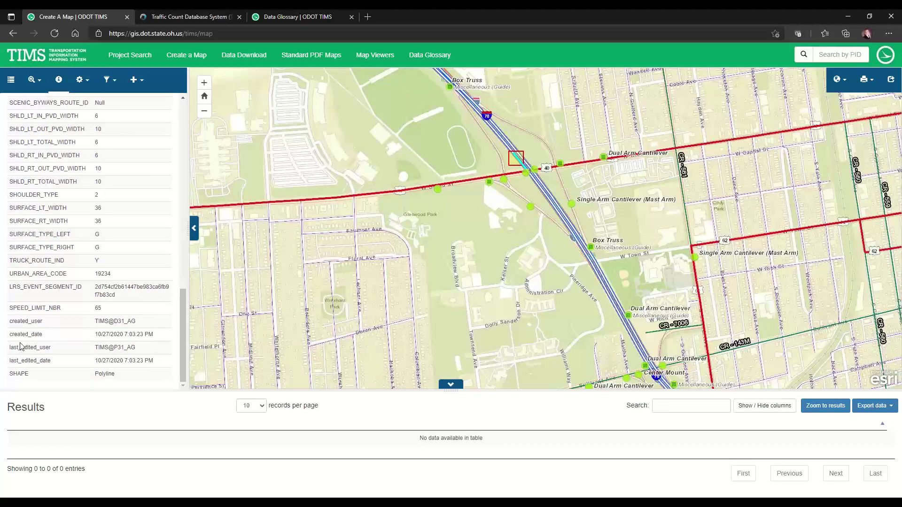
left_click_drag(124, 334, 171, 139)
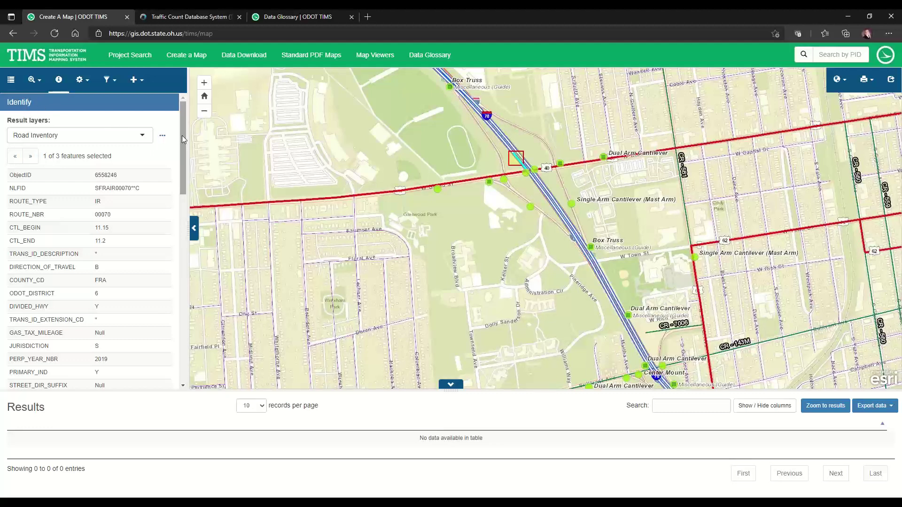
Return to the layer list and look over the Assets group down to the active Sign Inventory and Sign Support Inventory layers.
left_click(11, 81)
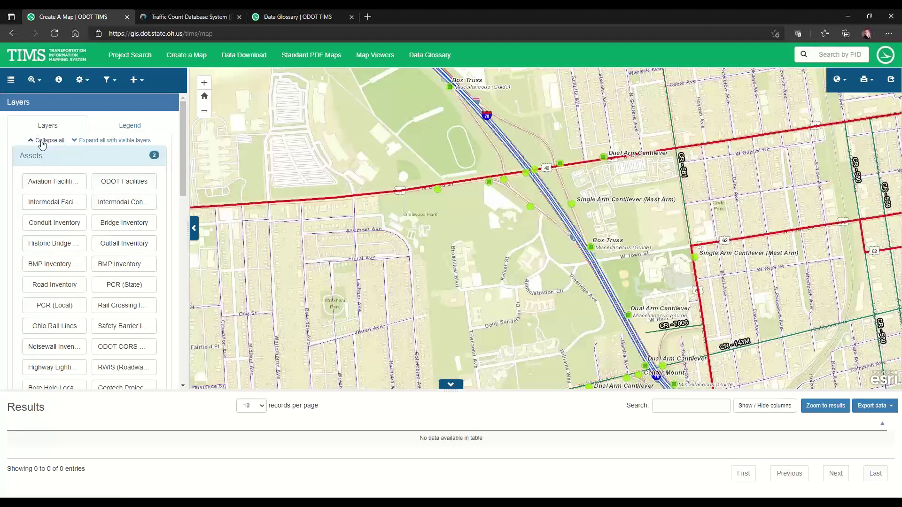
left_click(41, 159)
left_click(41, 159)
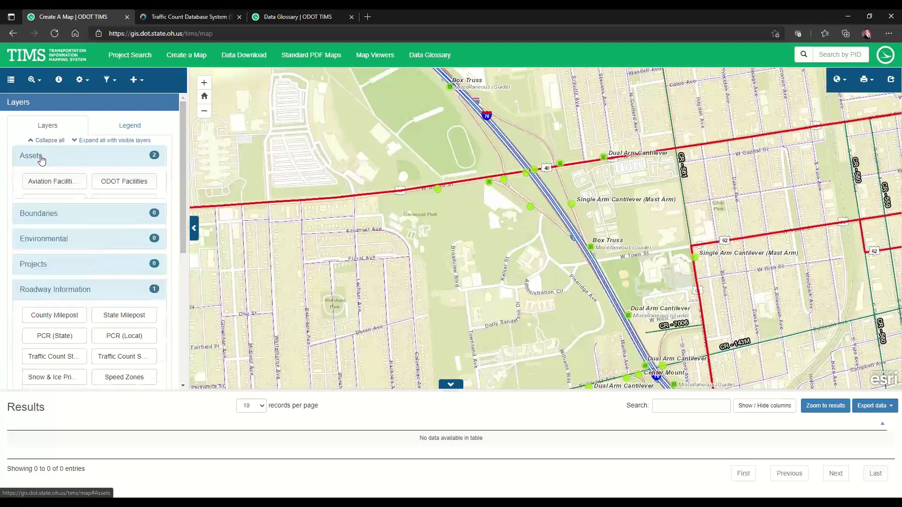
scroll(104, 214, "down", 5)
scroll(104, 217, "down", 1)
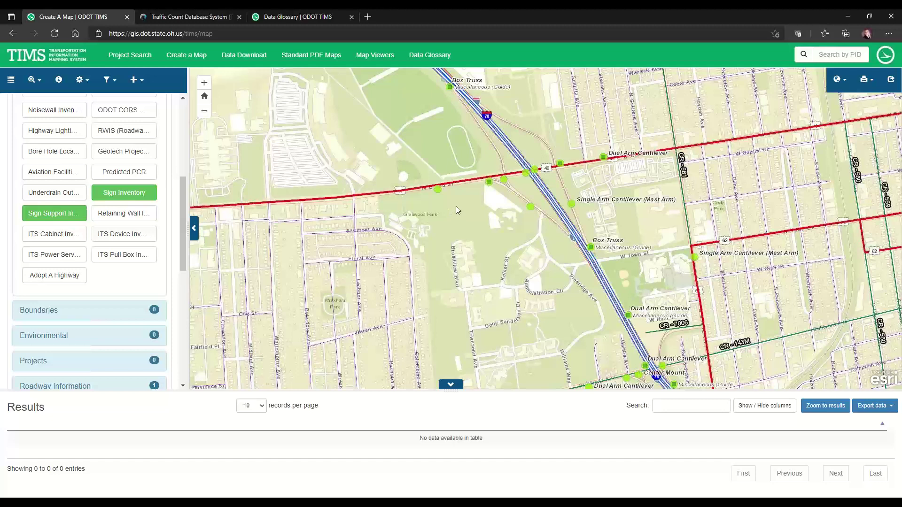
Identify the features at the I-71 interchange southwest of downtown Columbus and show their Sign Support Inventory results.
scroll(374, 219, "down", 1)
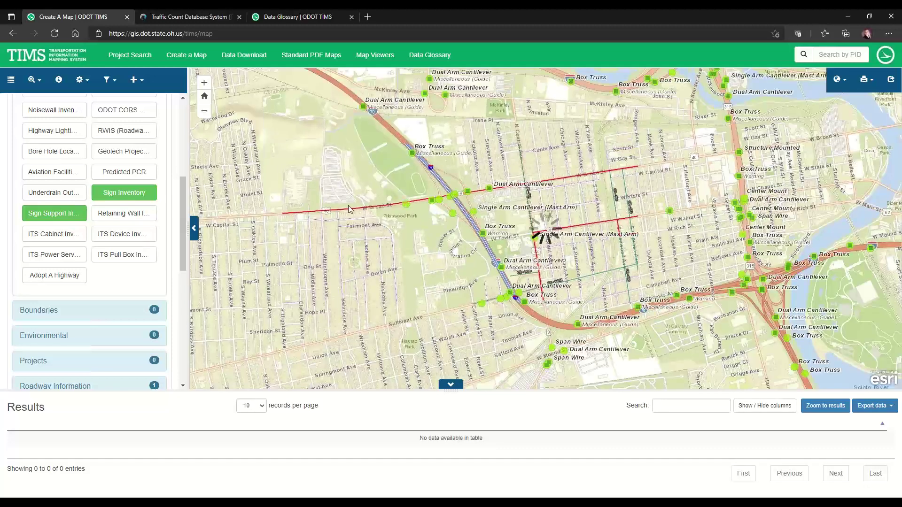
scroll(348, 206, "down", 1)
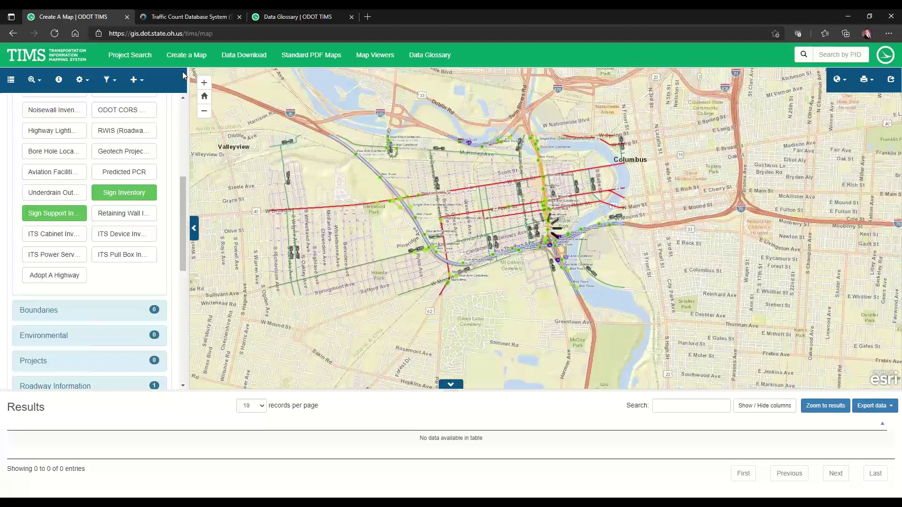
left_click(56, 81)
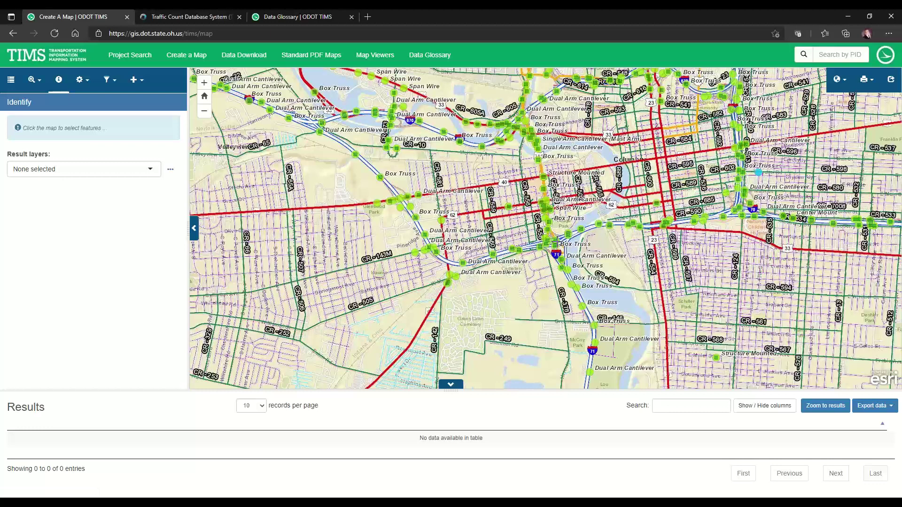
left_click(556, 242)
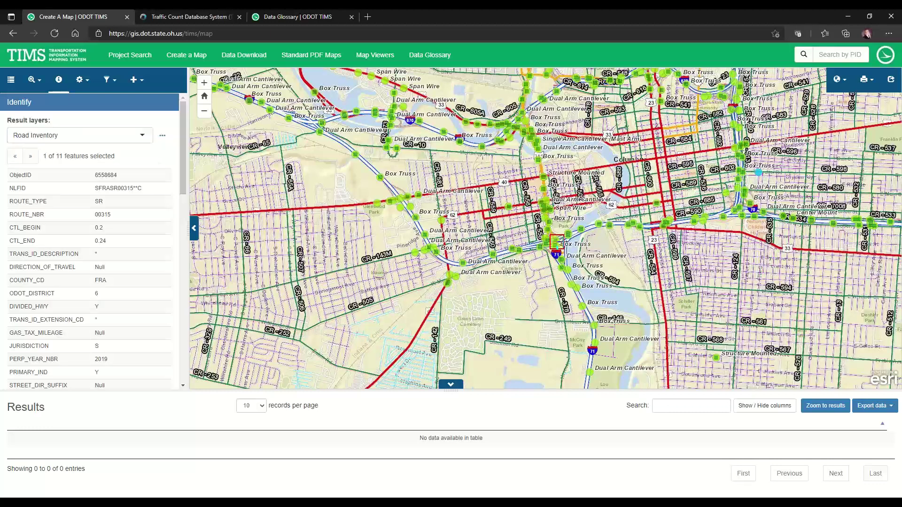
left_click(120, 138)
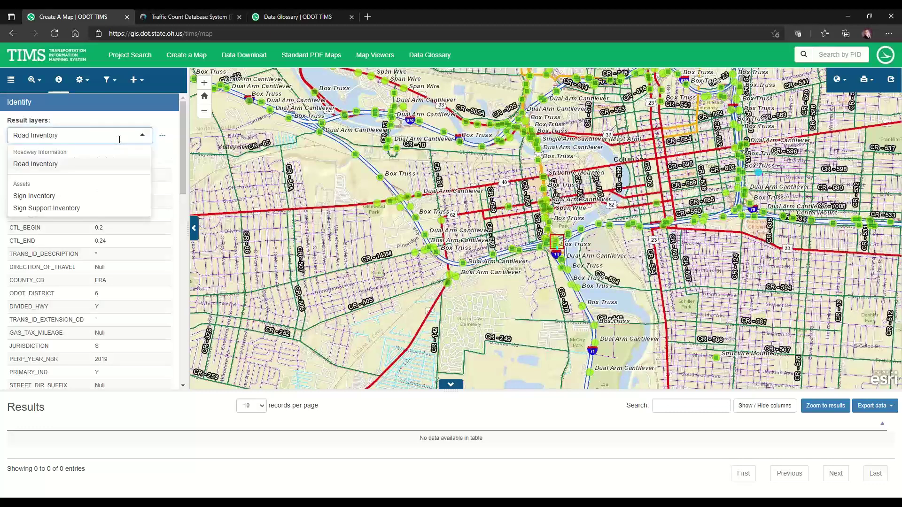
left_click(56, 210)
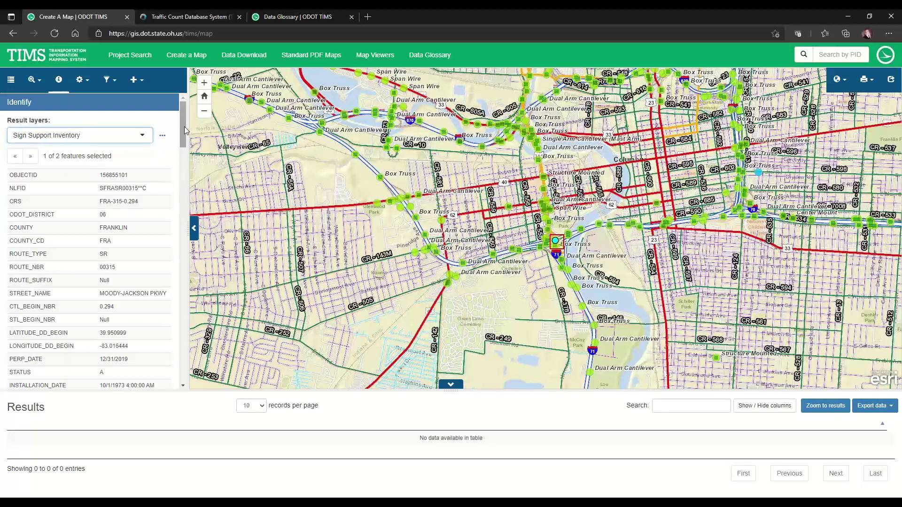
Open the sign support's Image_Attach_SupInv link from its attributes and view the attached photo IMG_6447.JPG.
left_click_drag(184, 126, 172, 335)
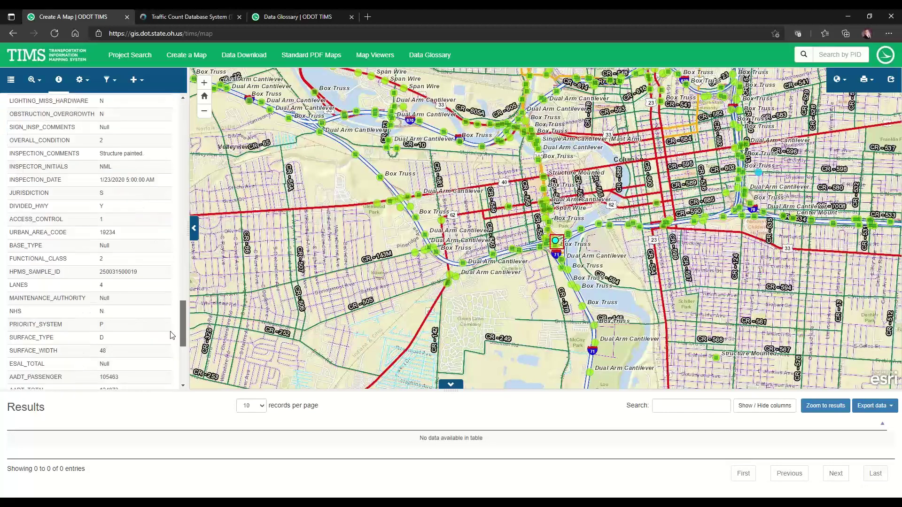
scroll(172, 335, "down", 5)
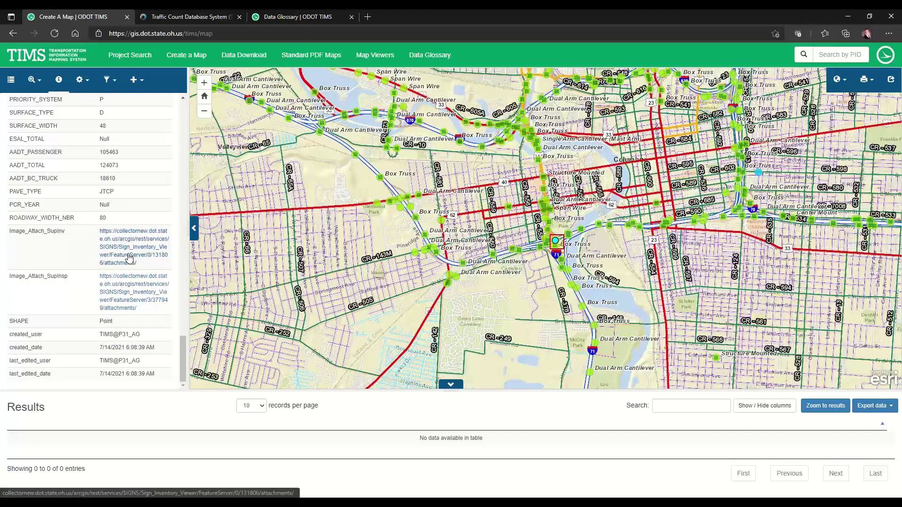
left_click(130, 258)
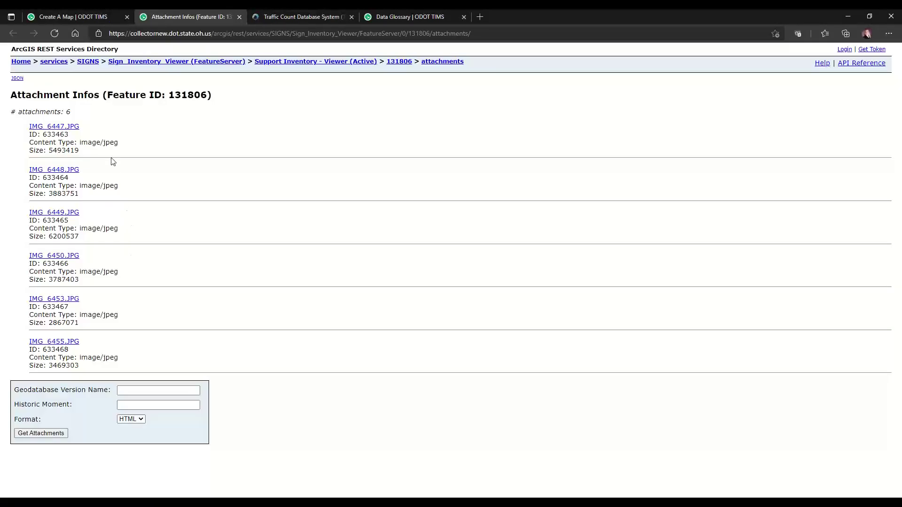
left_click(41, 129)
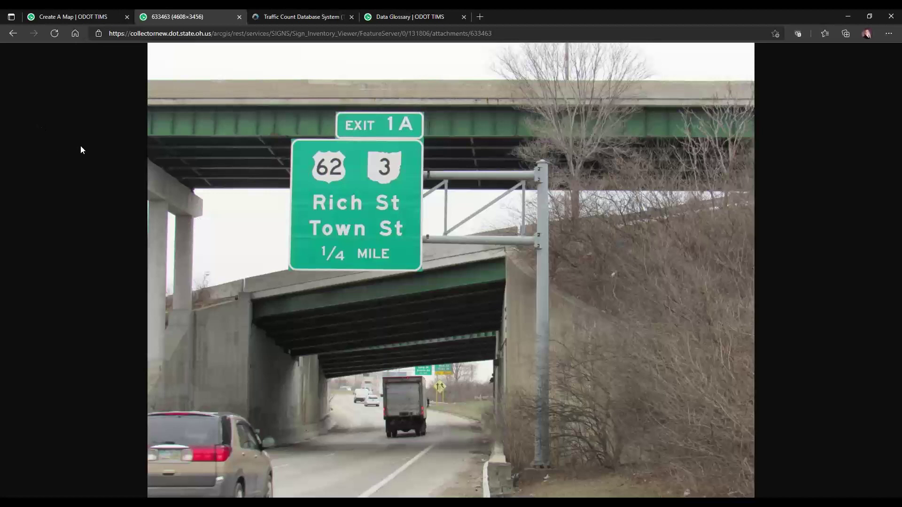
Close the sign photo and Traffic Count Database System browser tabs, returning to the Create a Map page.
left_click(239, 17)
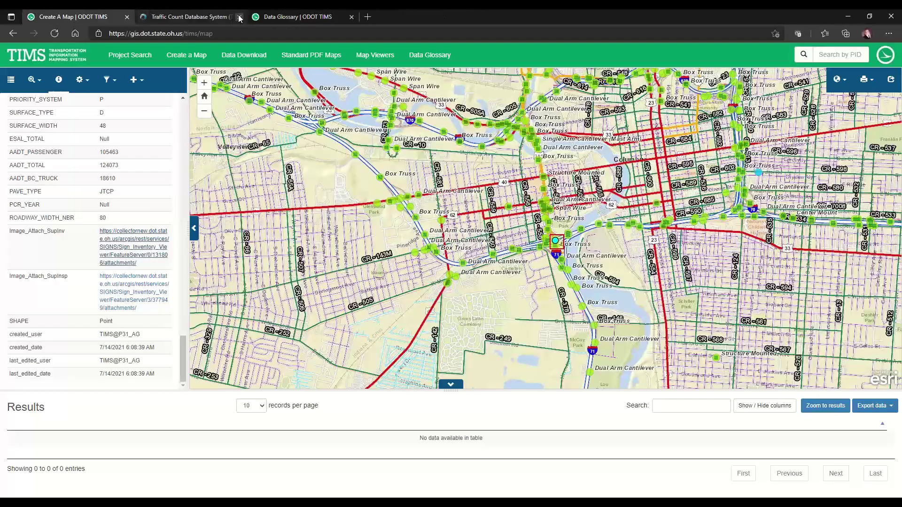
left_click(239, 17)
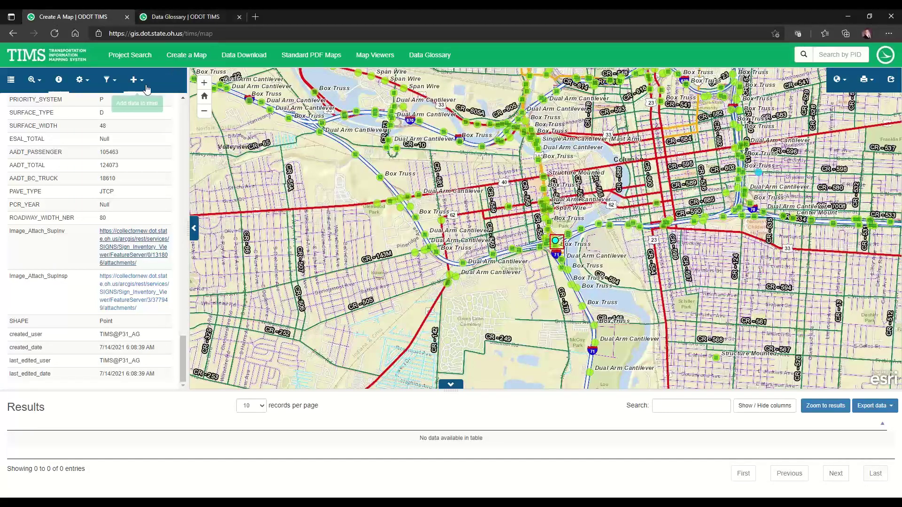
Turn off the Sign Inventory, Sign Support Inventory and Road Inventory layers on the map.
left_click(11, 79)
scroll(126, 243, "down", 3)
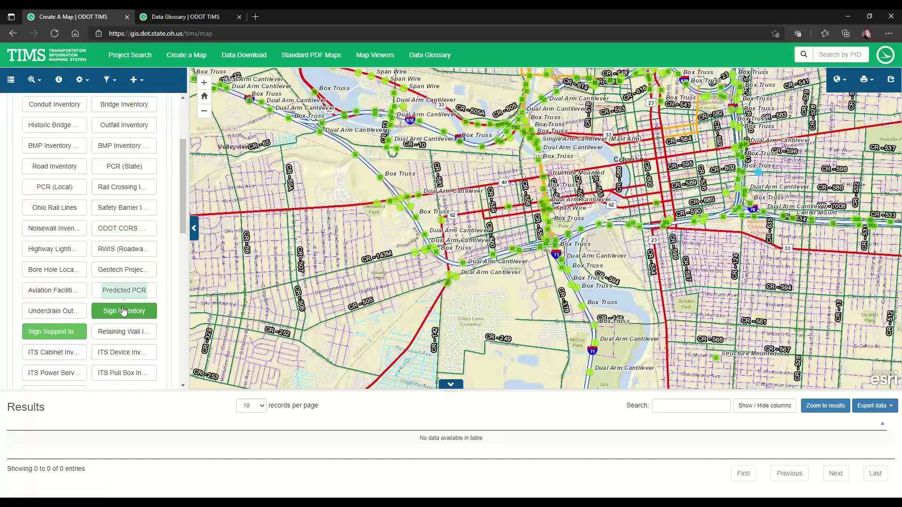
left_click(120, 313)
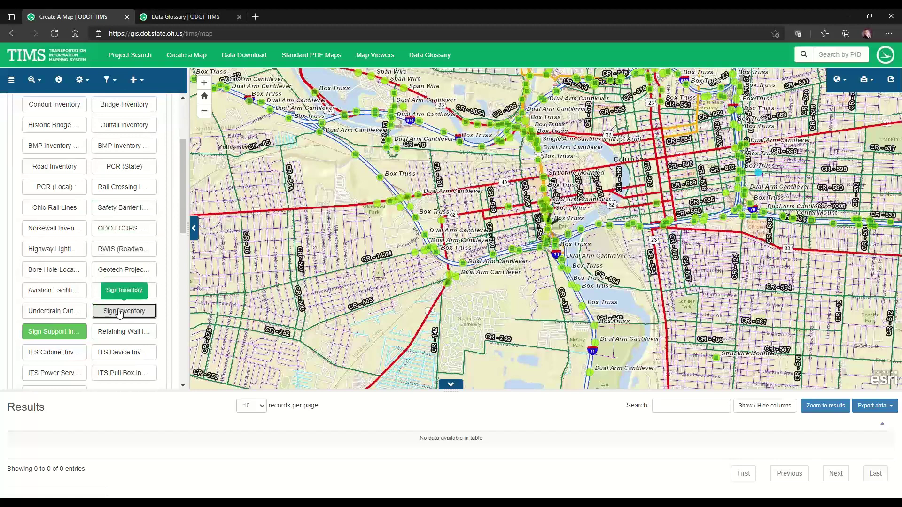
left_click(55, 332)
scroll(57, 329, "down", 6)
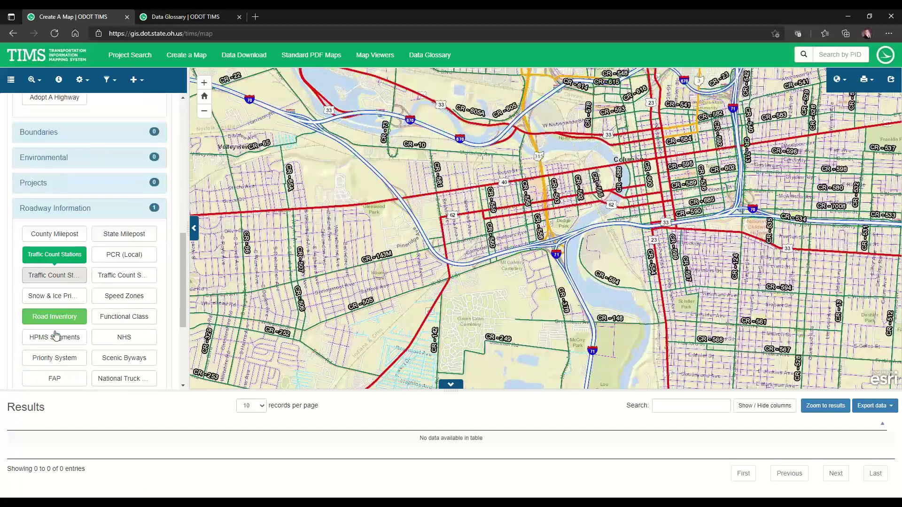
left_click(55, 316)
Expand the Projects layer category and turn on the All Project Points and All Projects Linear layers.
scroll(63, 210, "up", 3)
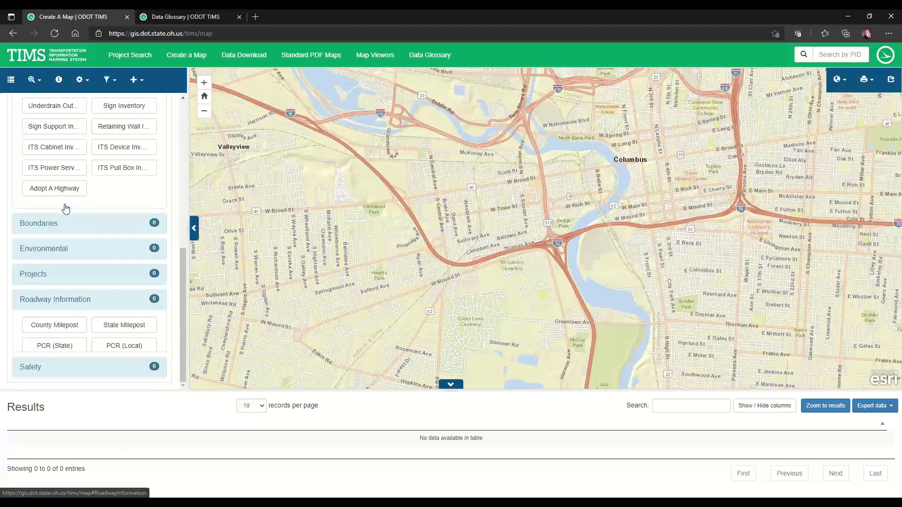
left_click(50, 315)
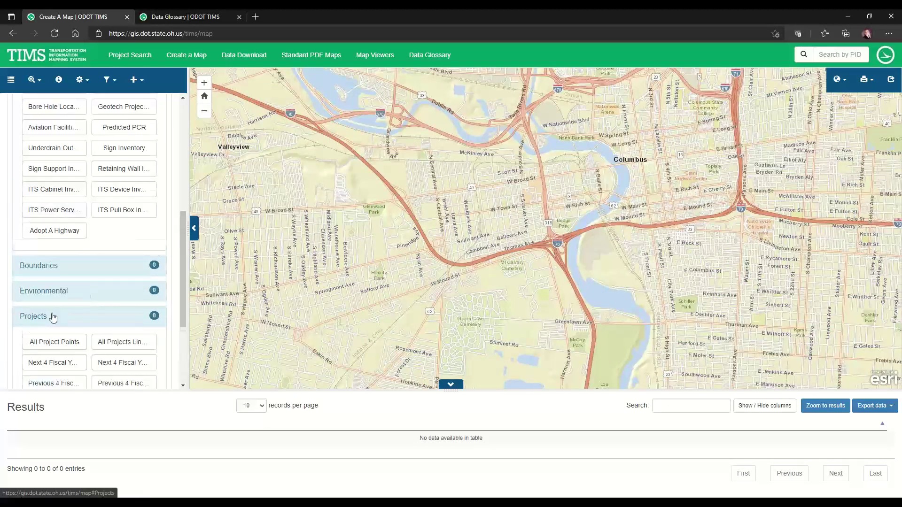
scroll(52, 316, "down", 2)
scroll(53, 318, "down", 1)
left_click(56, 284)
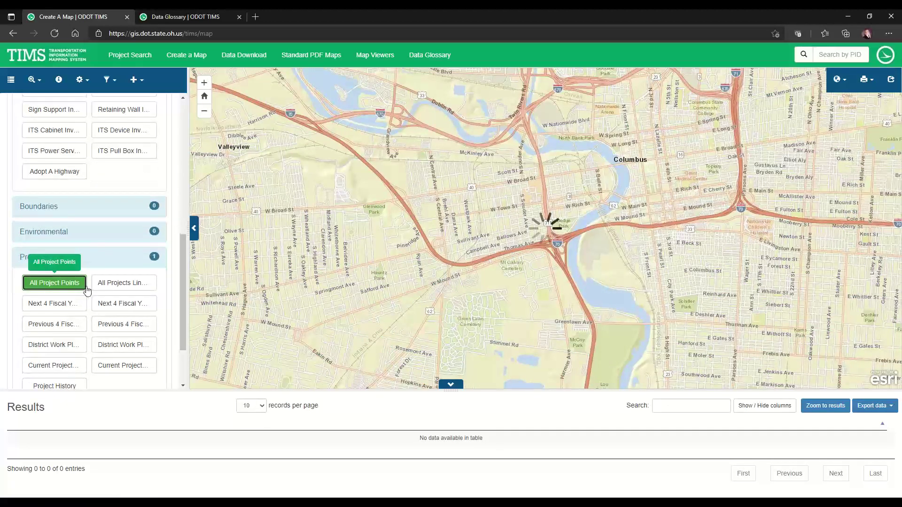
left_click(130, 285)
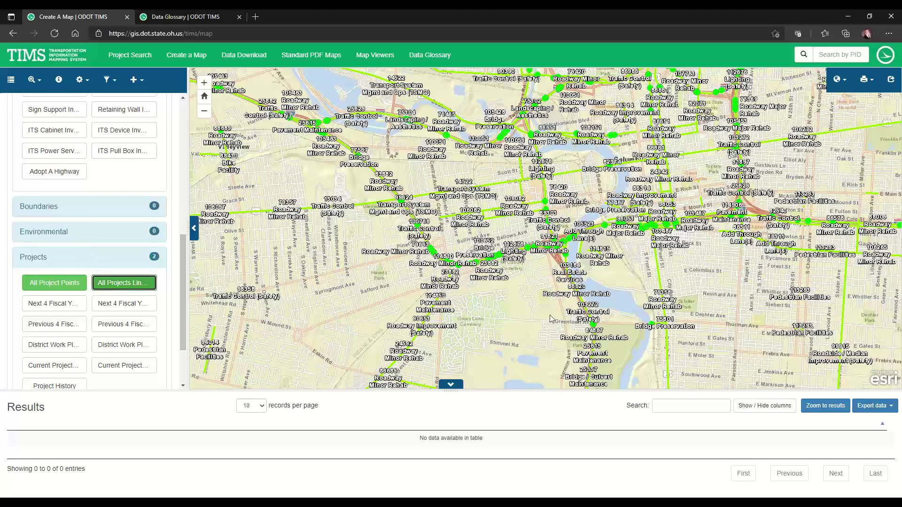
Hide the All Project Points layer and inspect only the linear projects around the interstate interchange.
left_click(55, 283)
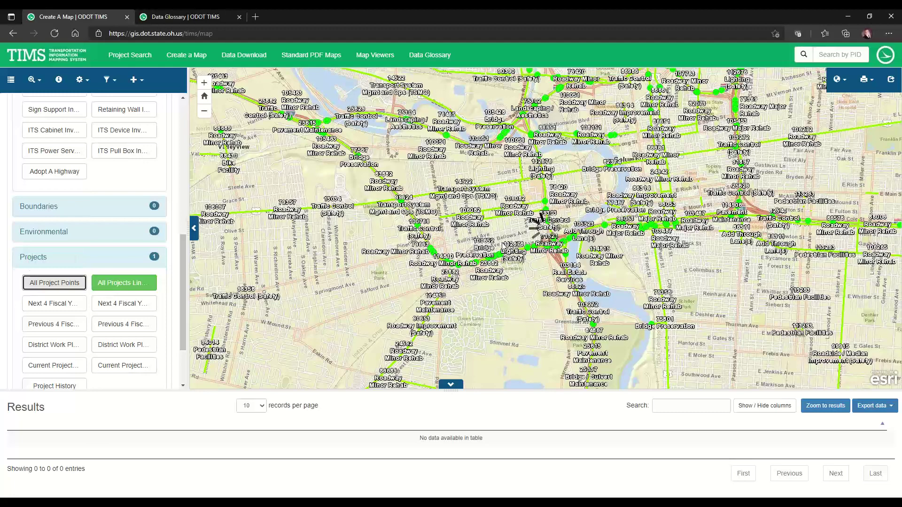
scroll(502, 244, "up", 1)
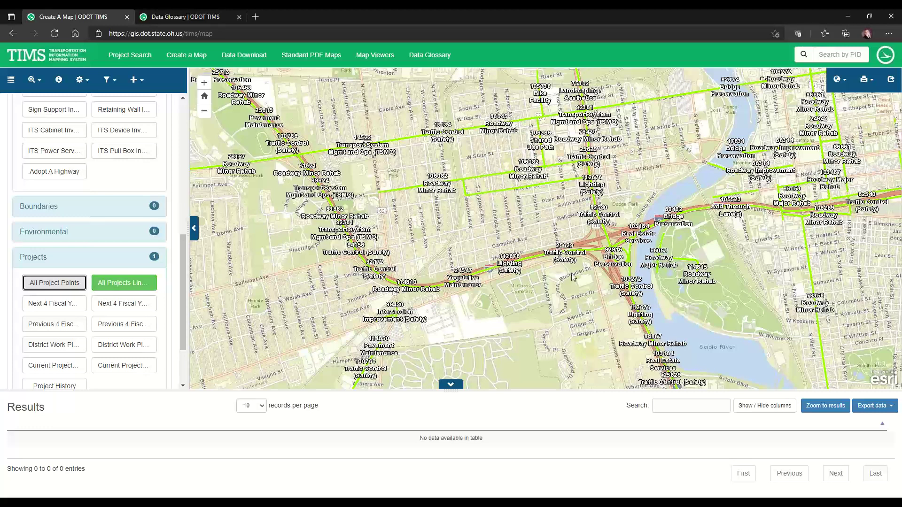
scroll(573, 277, "up", 1)
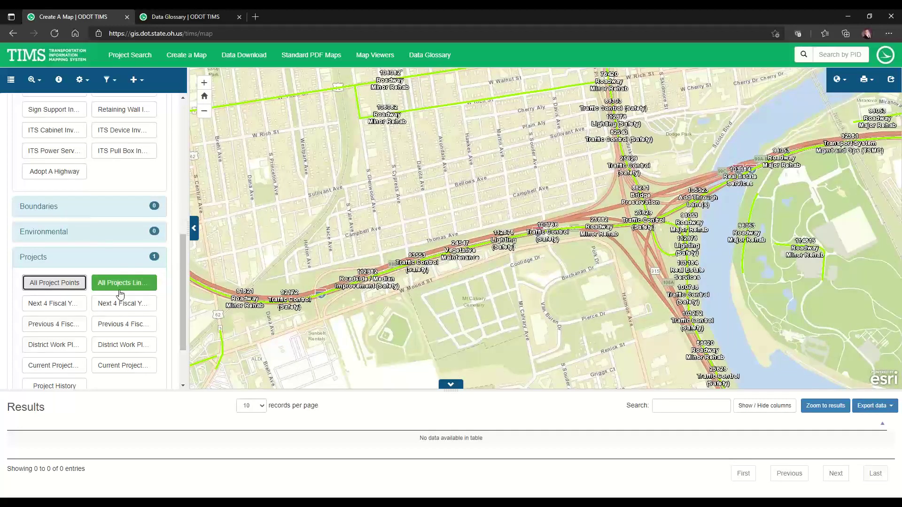
Show the All Project Points layer by itself for comparison and bring back the All Projects Linear layer.
left_click(53, 286)
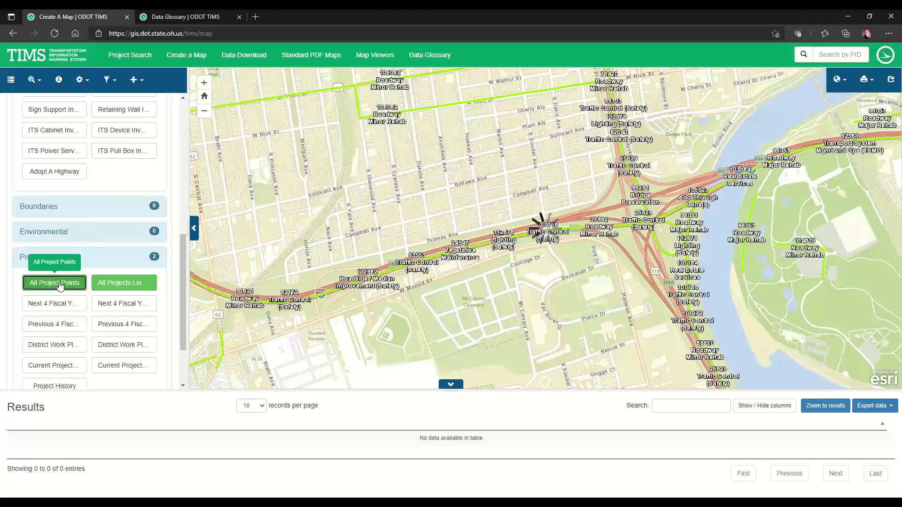
key("Tab")
key("space")
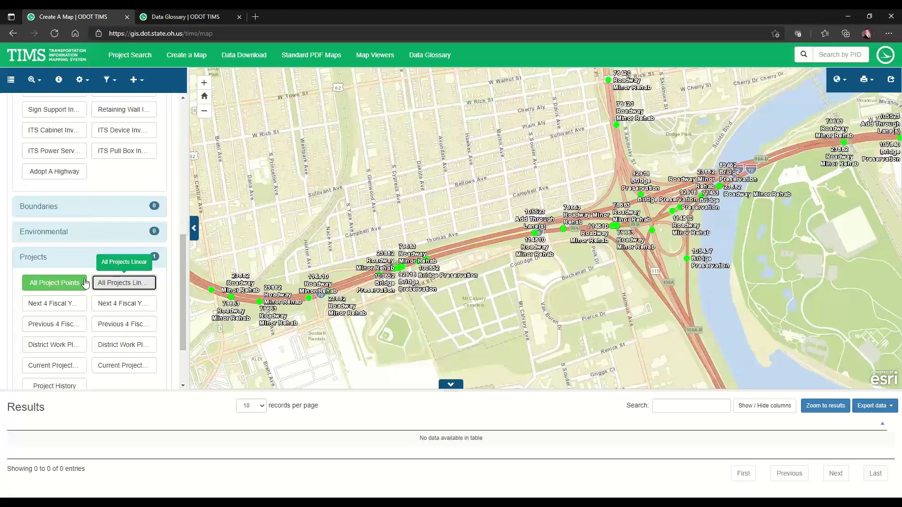
left_click(115, 284)
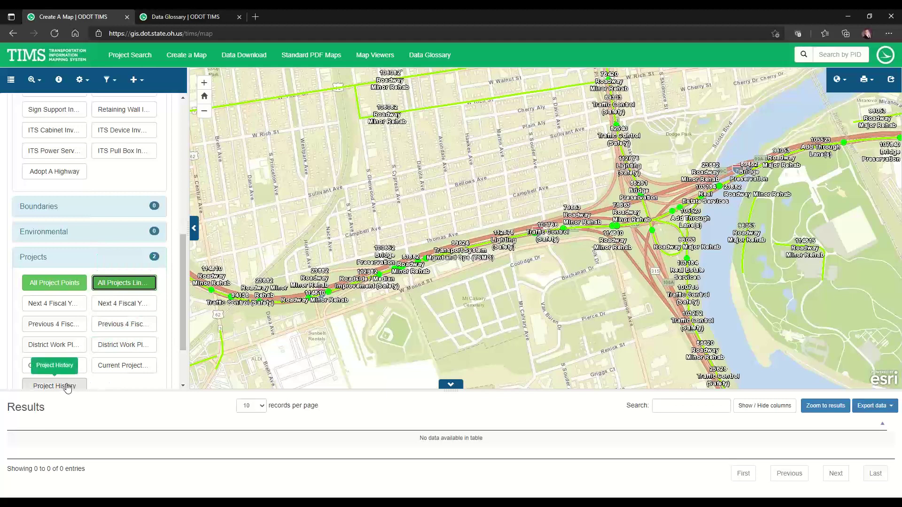
Replace both All Projects layers with the two Current Projects layers, including Current Projects (Lines).
left_click(123, 283)
left_click(56, 285)
left_click(55, 365)
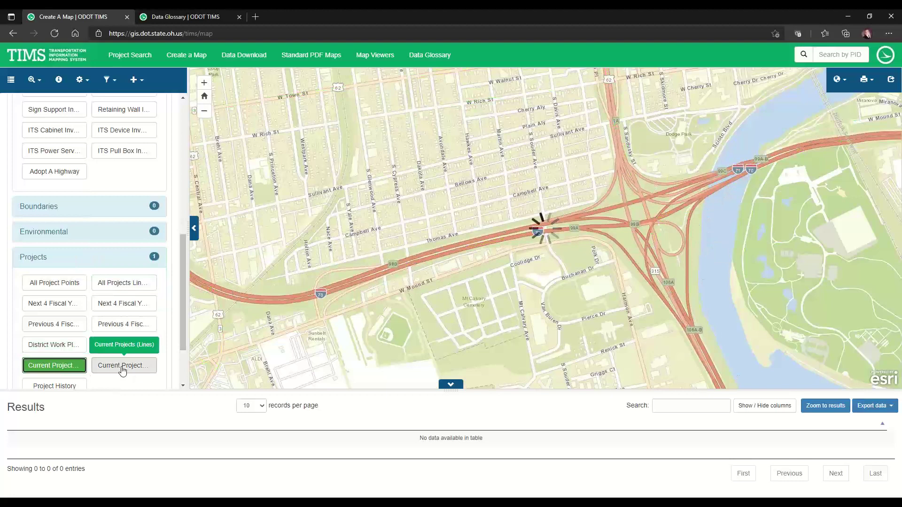
left_click(122, 366)
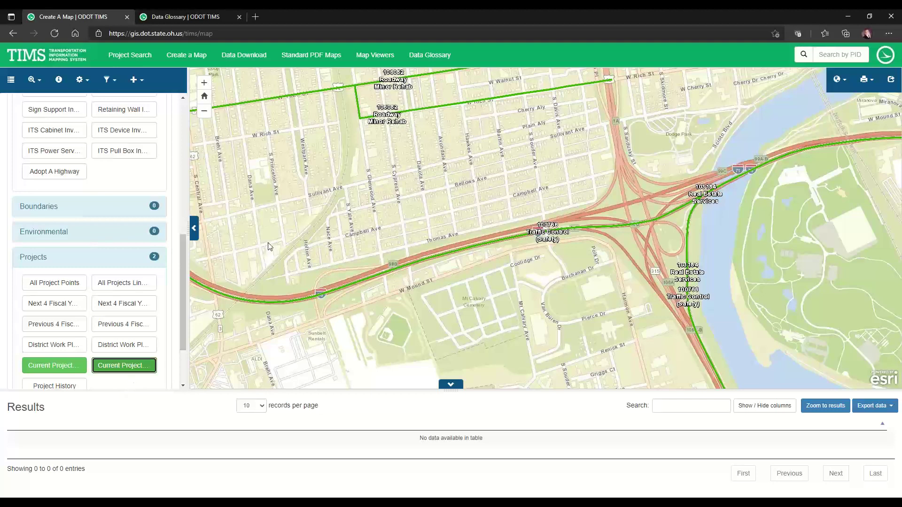
Identify the current project lines where the interstate crosses the Scioto River and display the second feature's record.
scroll(270, 245, "down", 1)
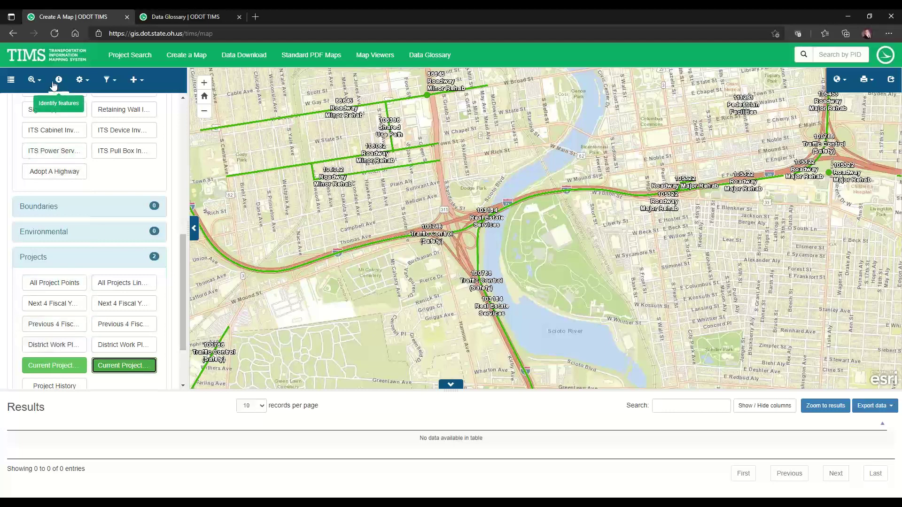
left_click(54, 84)
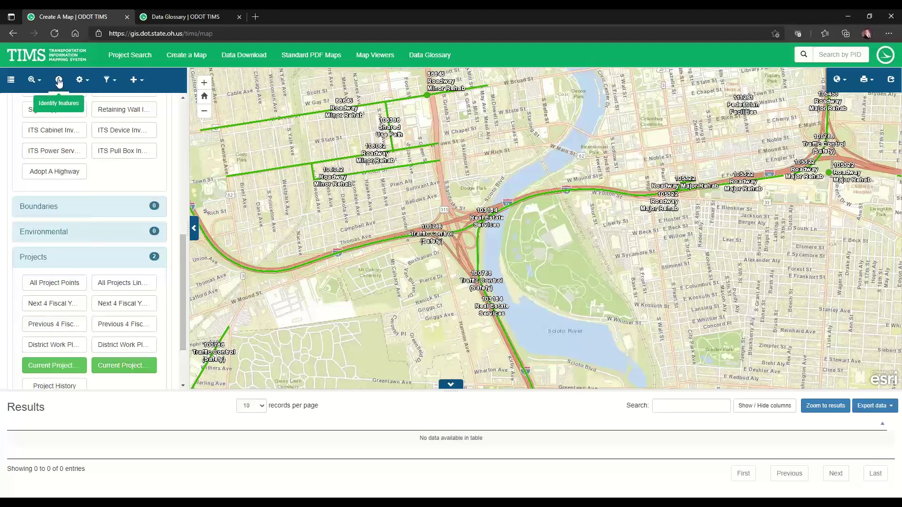
left_click(530, 196)
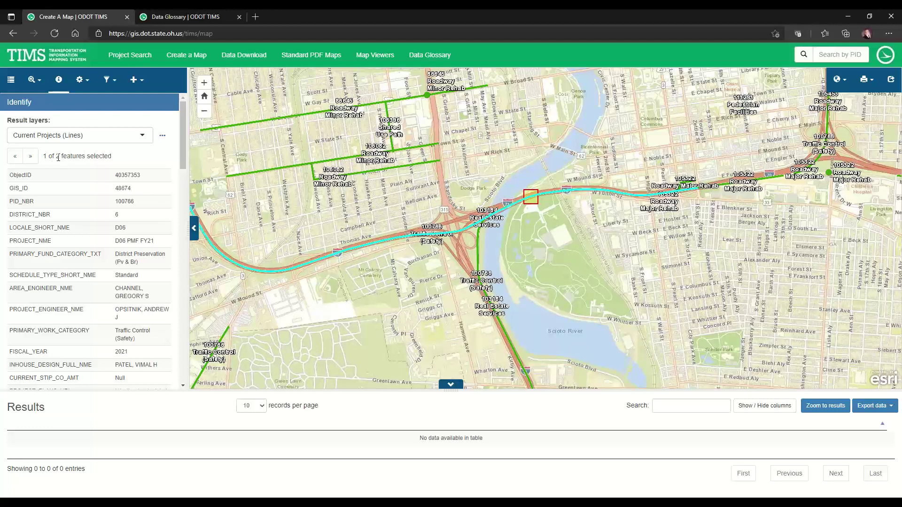
left_click(33, 160)
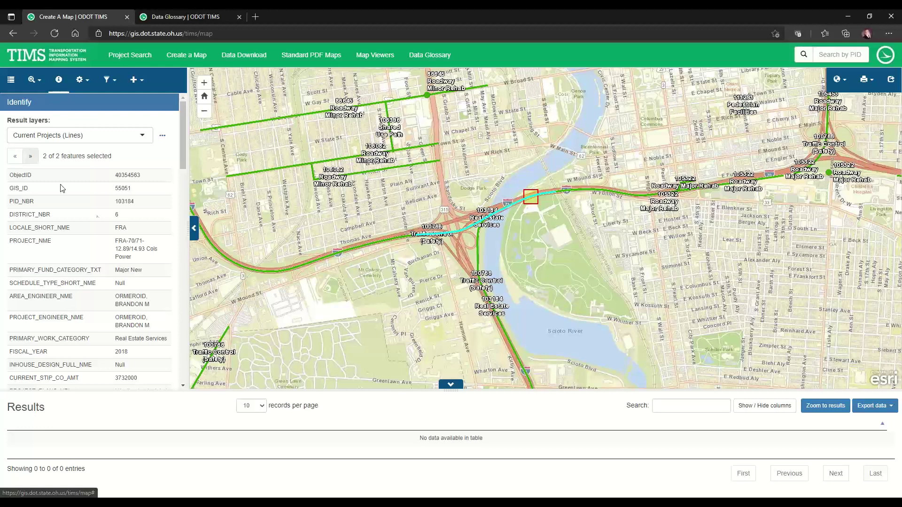
Open the identified project's PROJECT_PLANS_URL link in a new tab and view the DigitalPaper page.
scroll(99, 220, "down", 3)
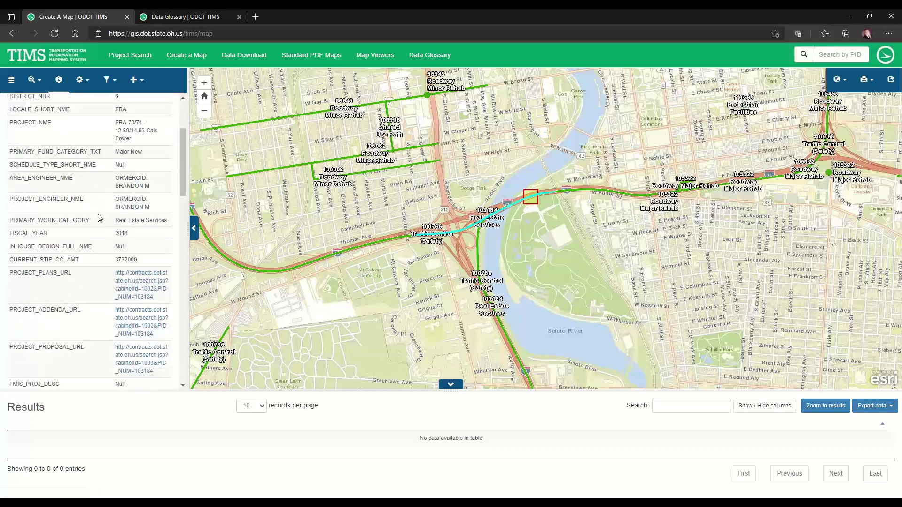
scroll(98, 220, "down", 1)
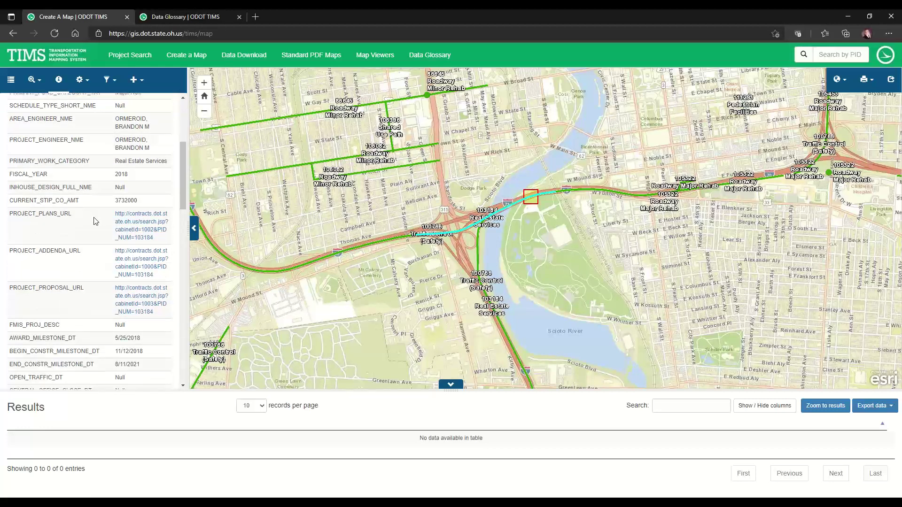
right_click(131, 228)
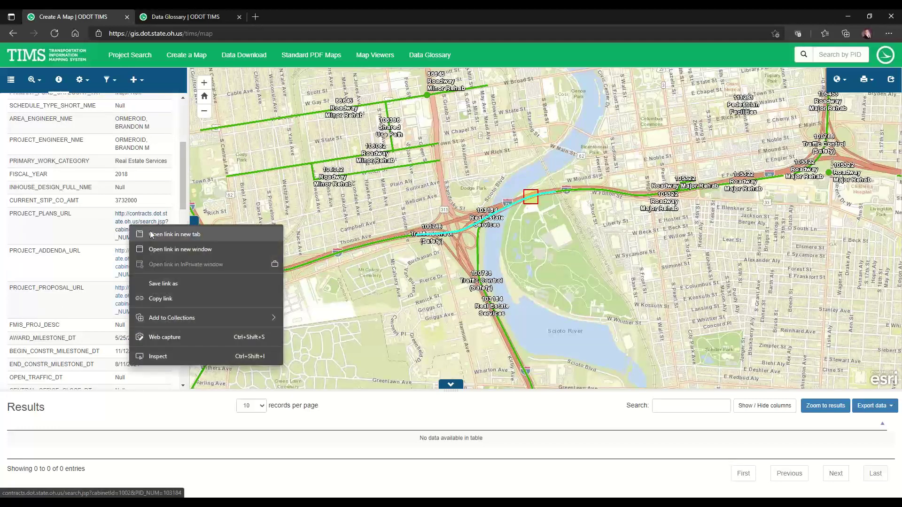
left_click(151, 235)
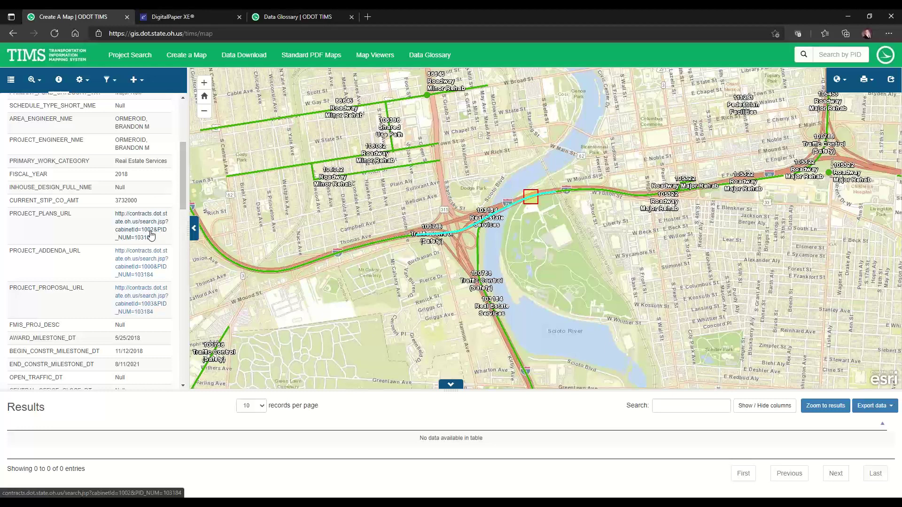
left_click(189, 16)
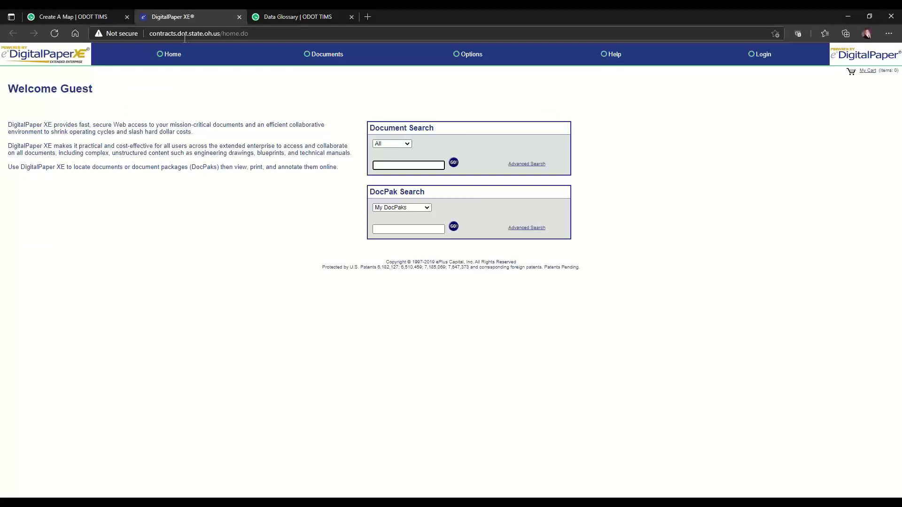
Open the project plans link again from the TIMS map, check its document search results, and return to the map.
left_click(77, 17)
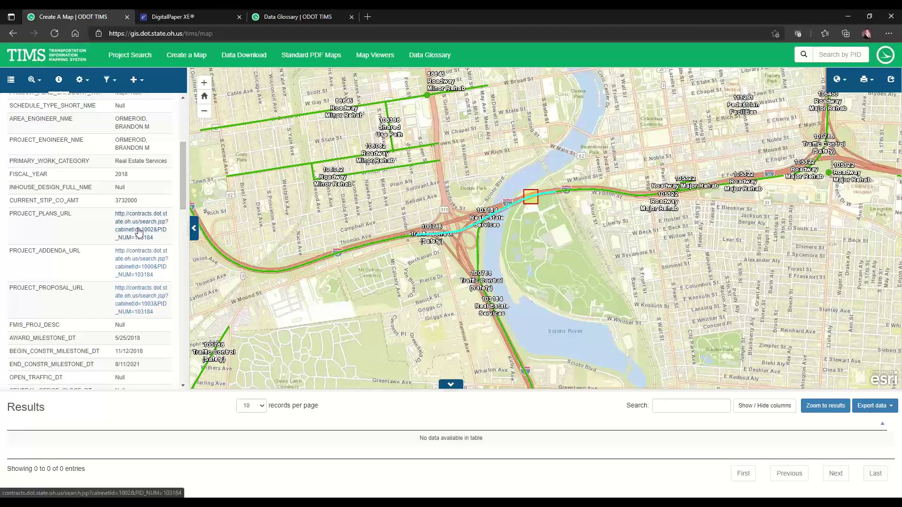
left_click(164, 15)
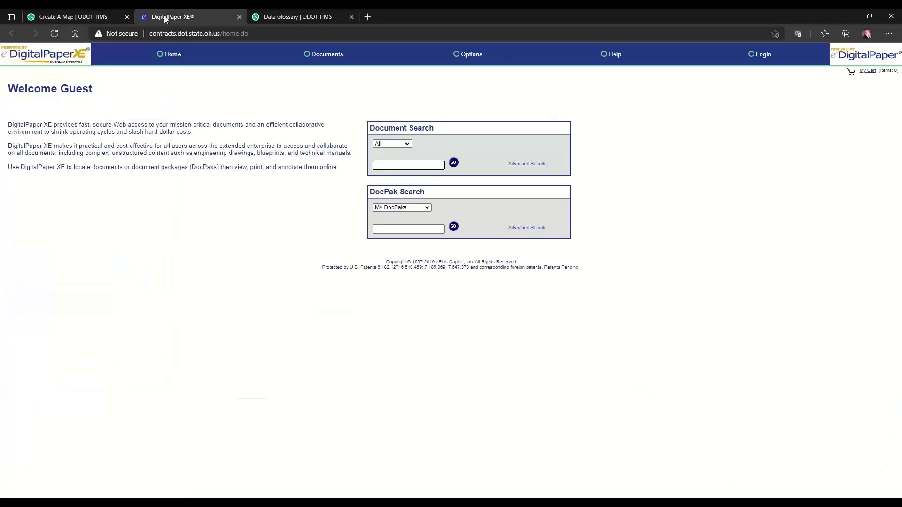
left_click(88, 19)
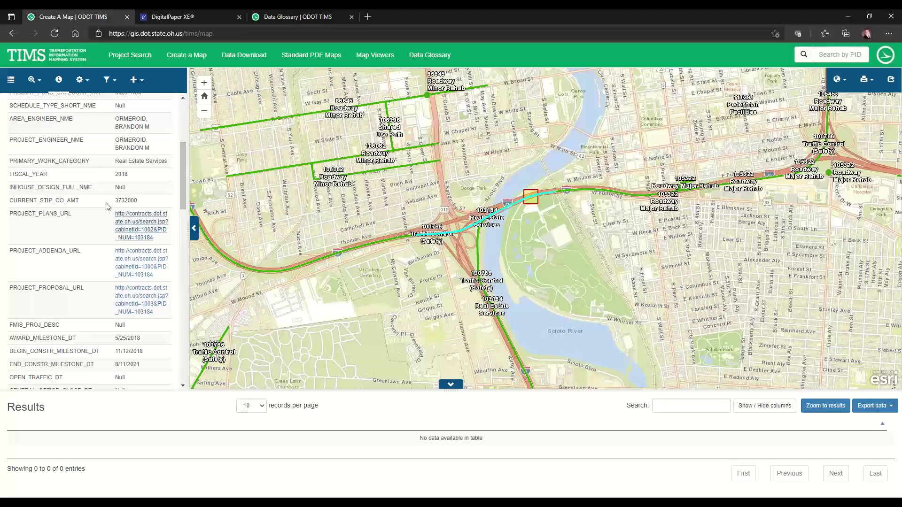
left_click(135, 225)
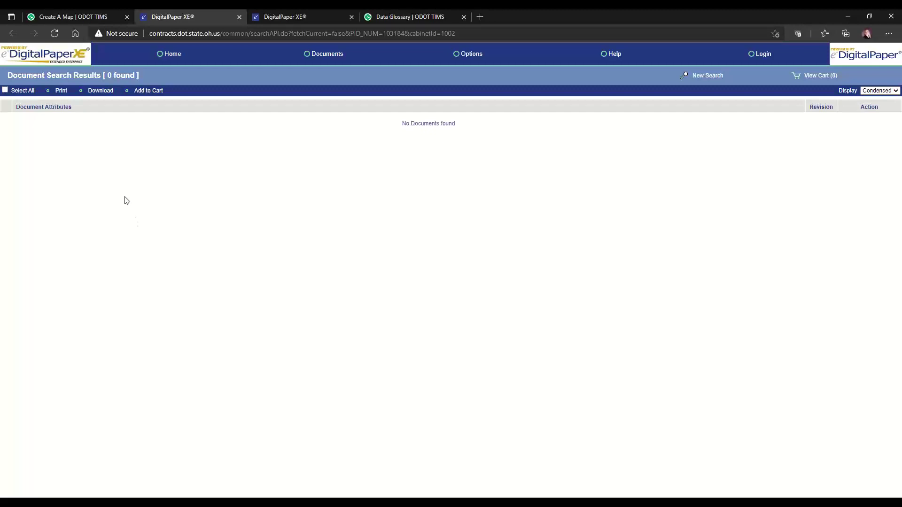
left_click(92, 17)
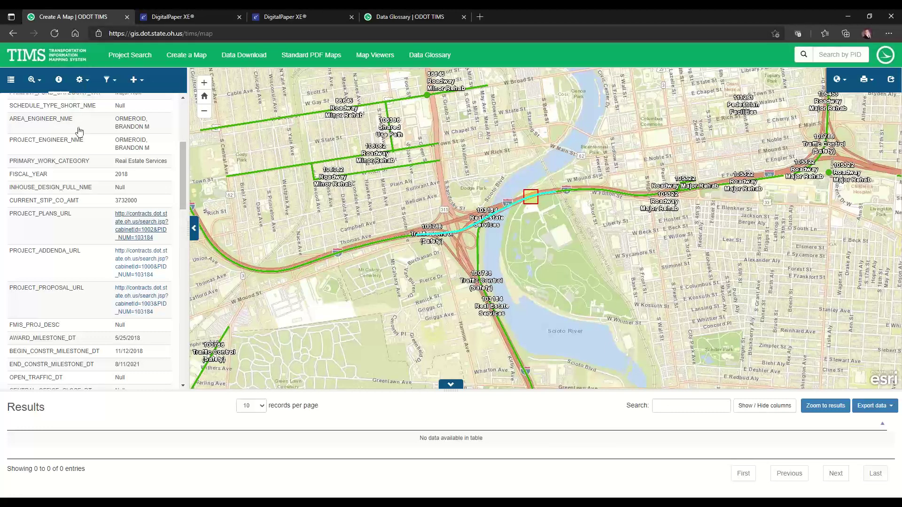
Review the project's attributes and document links, and close both DigitalPaper tabs.
left_click_drag(184, 190, 183, 154)
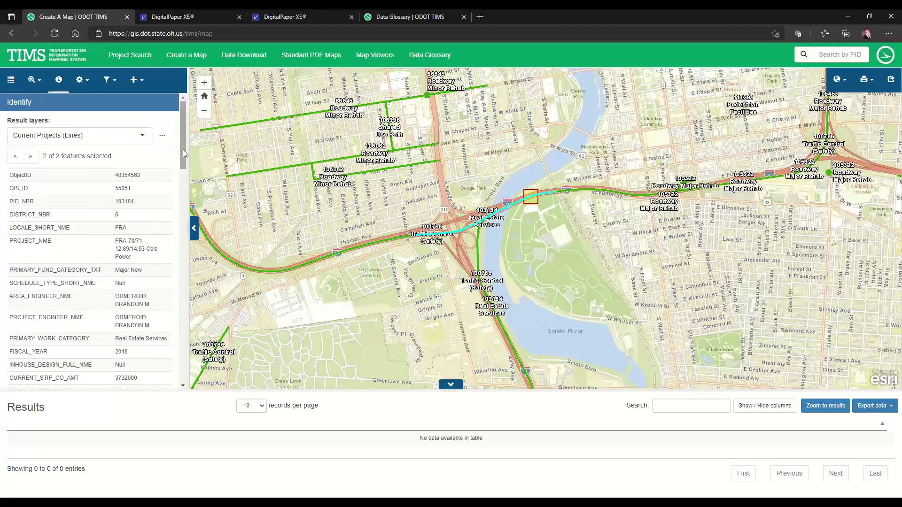
scroll(156, 294, "down", 2)
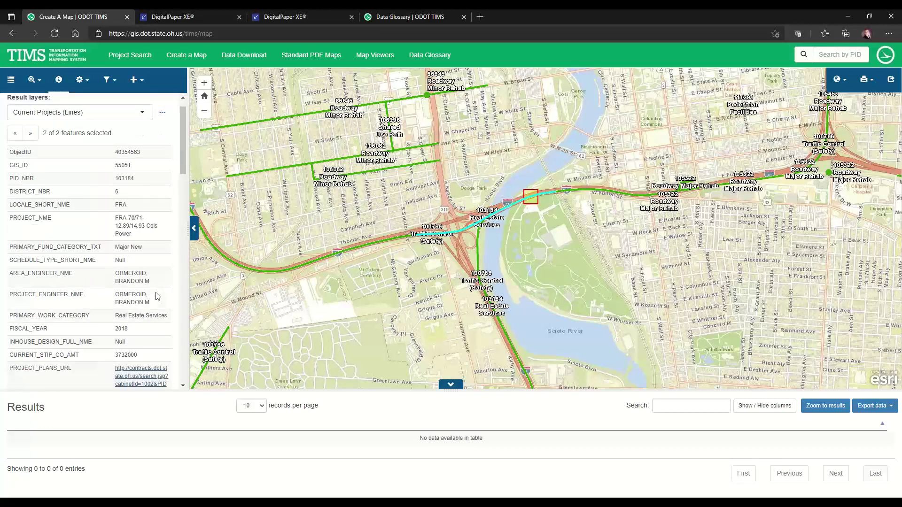
scroll(155, 297, "down", 1)
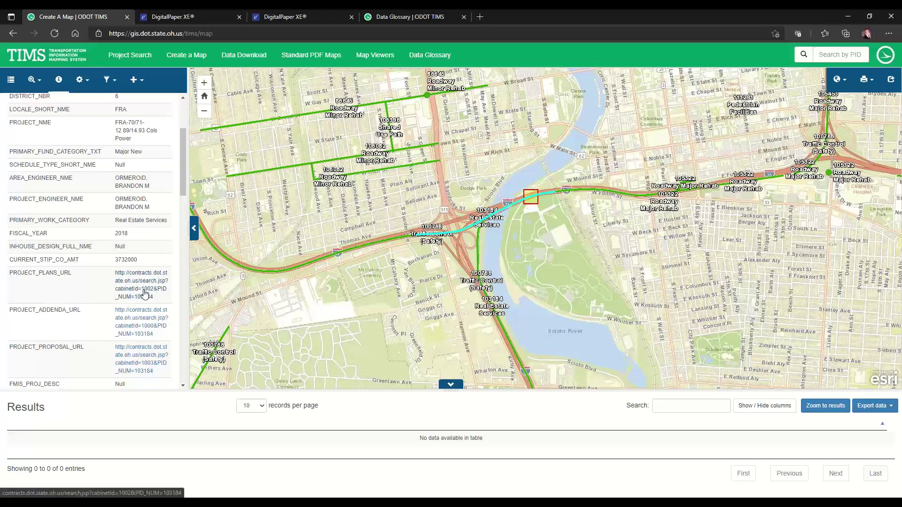
scroll(145, 291, "up", 3)
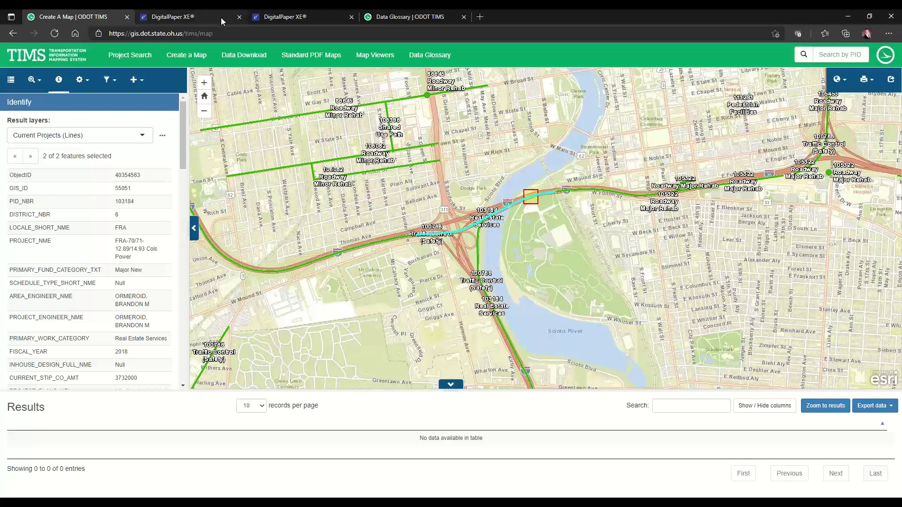
left_click(238, 18)
left_click(238, 17)
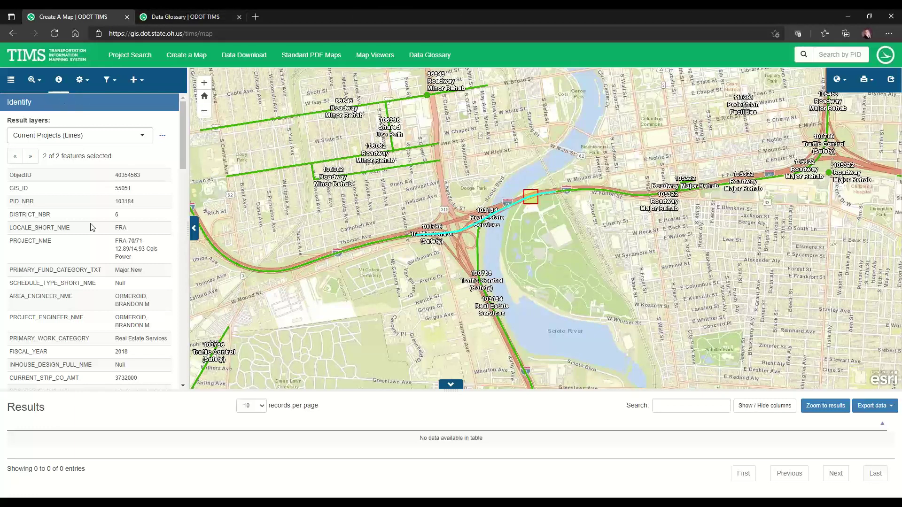
Examine the identified project's full attribute list, including its dates, funding, location and contract fields.
scroll(90, 232, "down", 3)
scroll(90, 236, "down", 8)
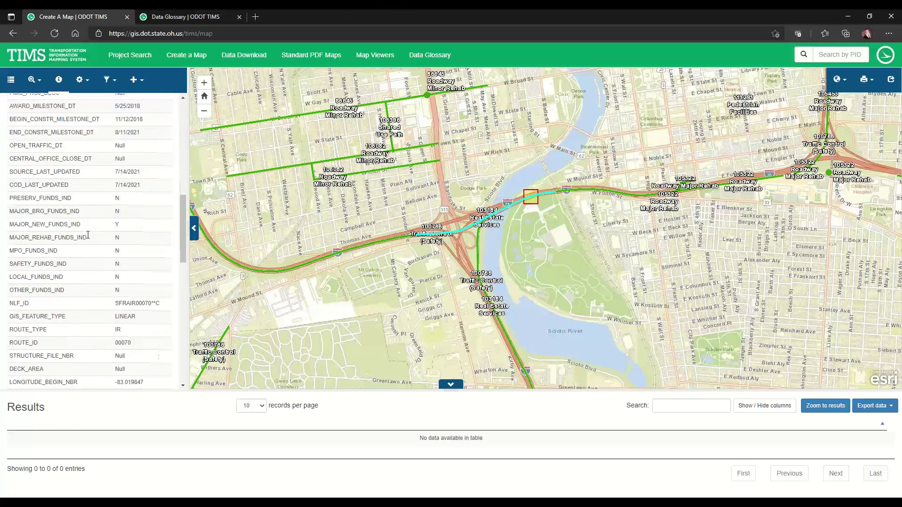
scroll(89, 238, "down", 5)
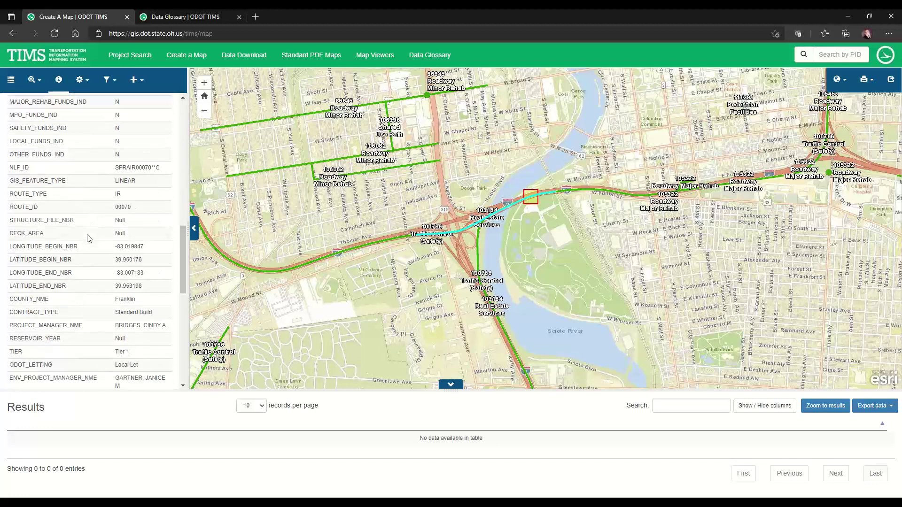
scroll(89, 239, "down", 5)
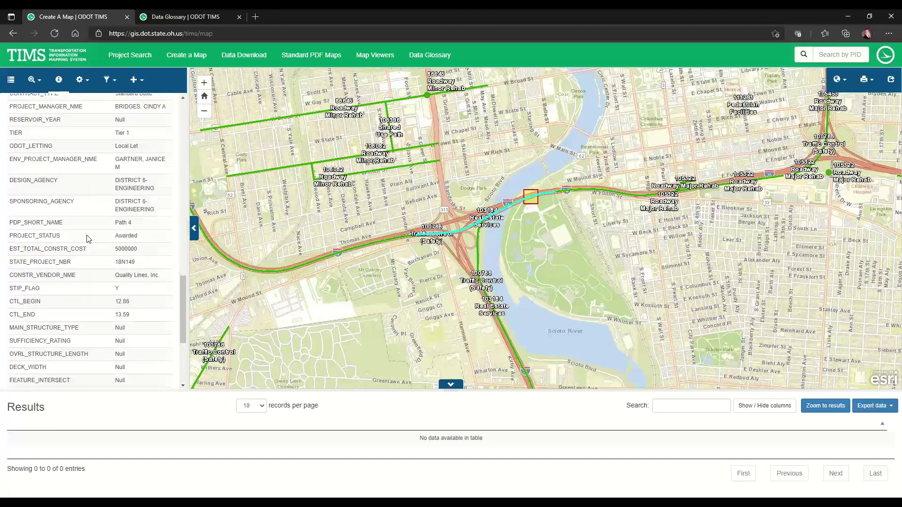
scroll(89, 239, "up", 6)
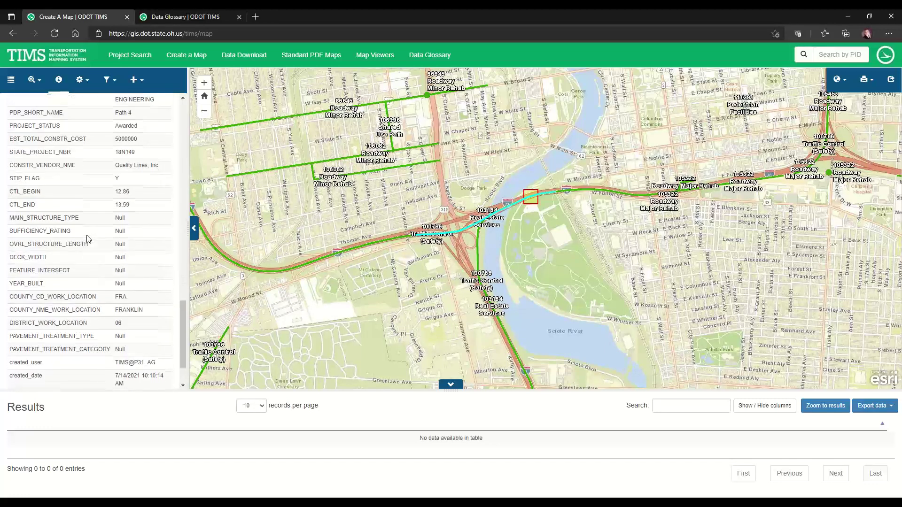
scroll(89, 239, "up", 12)
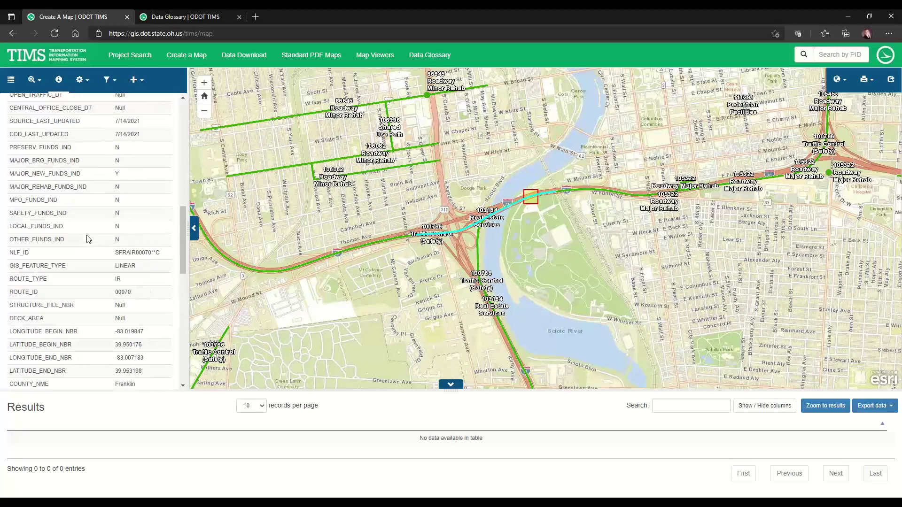
scroll(88, 240, "up", 5)
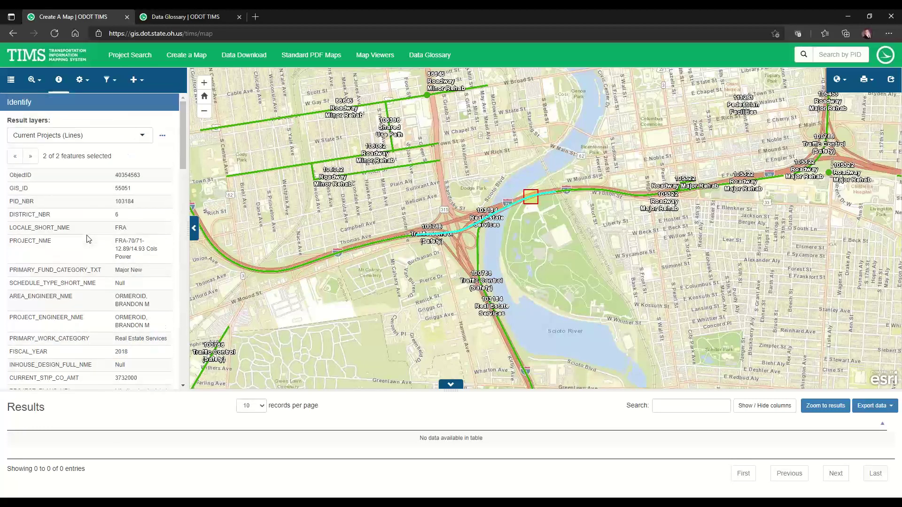
Open the Transportation Project Search page and examine the repeated Medina County records in the results.
left_click(134, 59)
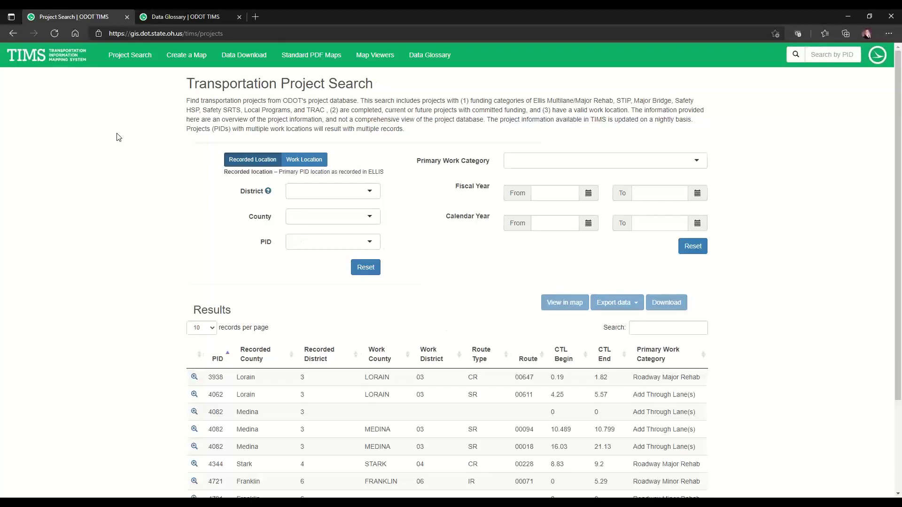
scroll(115, 146, "down", 2)
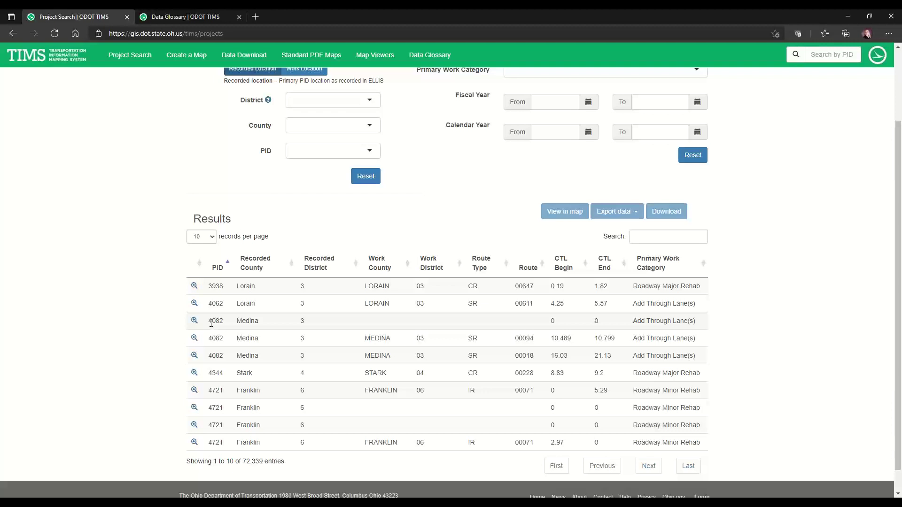
left_click_drag(212, 321, 303, 360)
left_click(150, 333)
Show 100 records per page in the results and look through the longer project list.
left_click(215, 237)
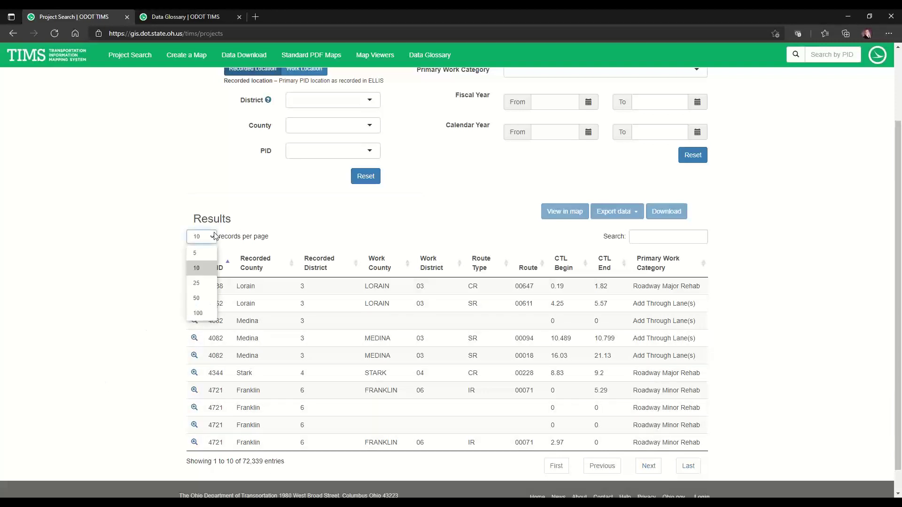
left_click(205, 313)
scroll(107, 330, "down", 2)
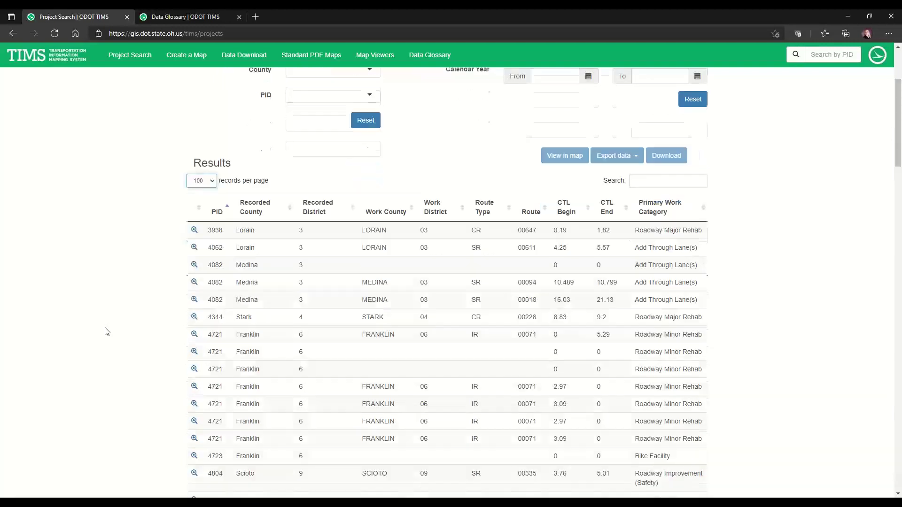
scroll(106, 332, "down", 8)
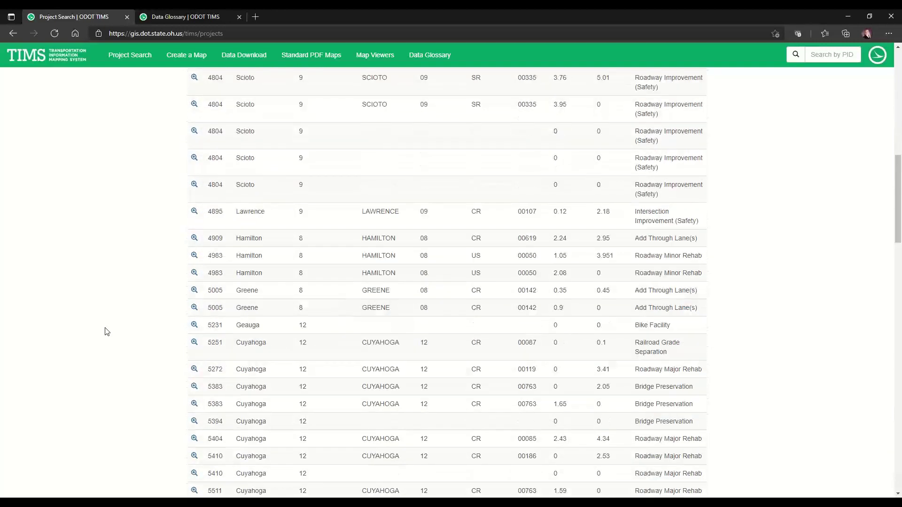
scroll(106, 332, "up", 10)
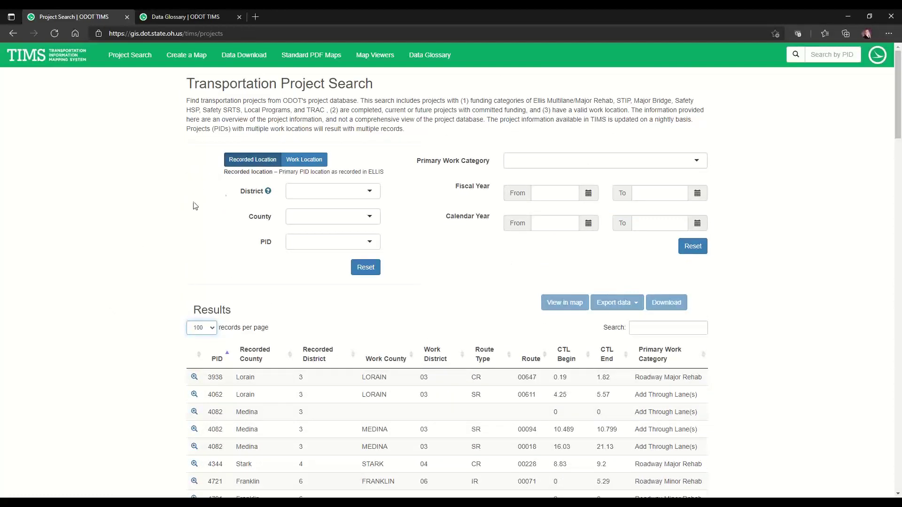
Filter the project search by recorded location to District 06 and Franklin County.
left_click(319, 192)
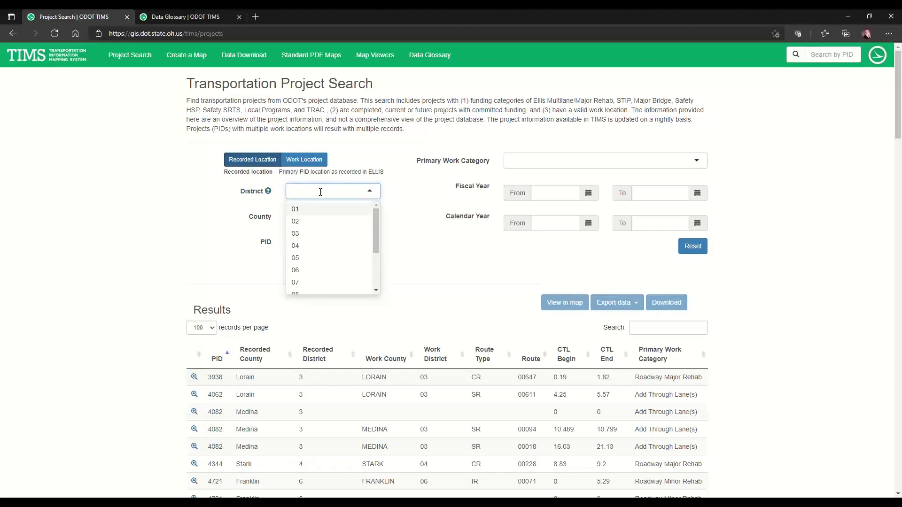
left_click(308, 270)
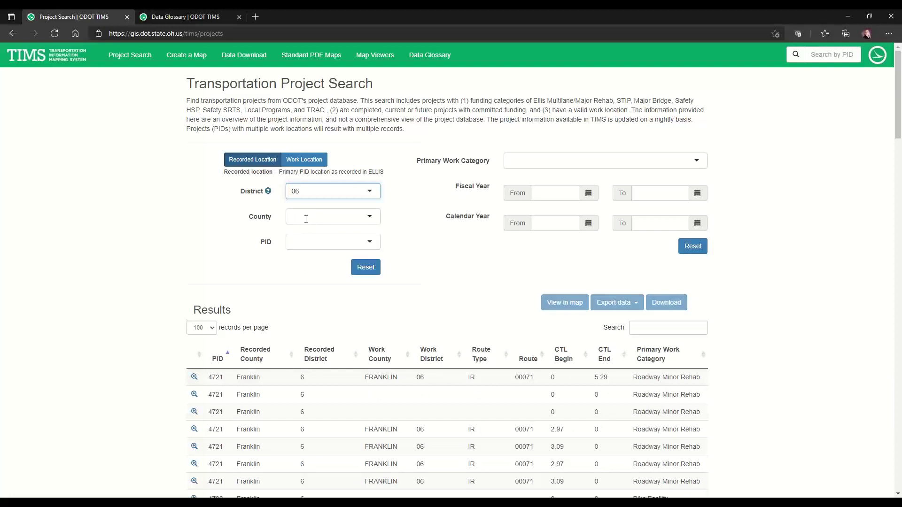
left_click(306, 219)
left_click(303, 271)
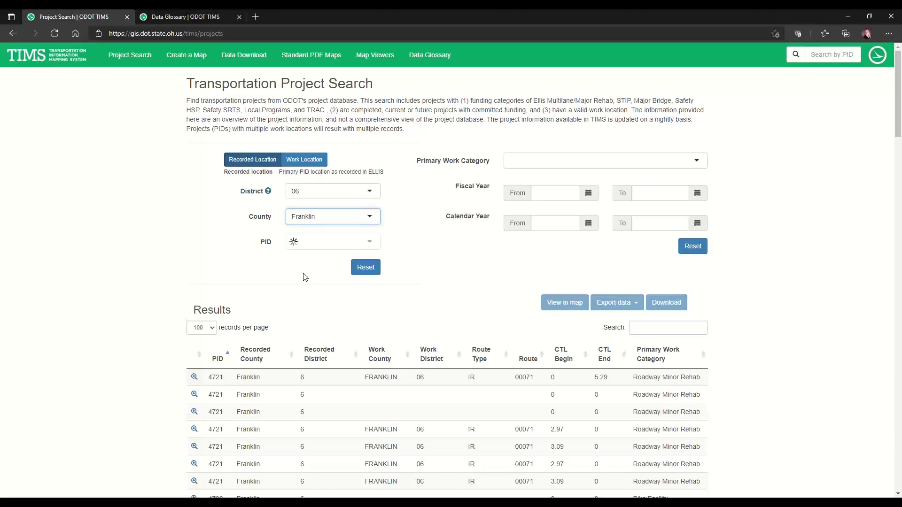
Show 5 records per page and filter the primary work category to Bridge / Culvert Maintenance.
scroll(199, 235, "down", 2)
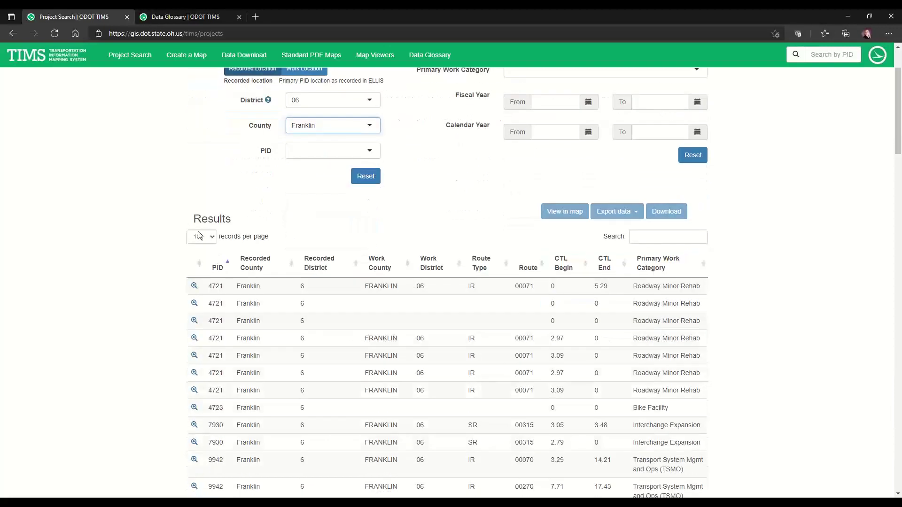
left_click(199, 236)
left_click(207, 253)
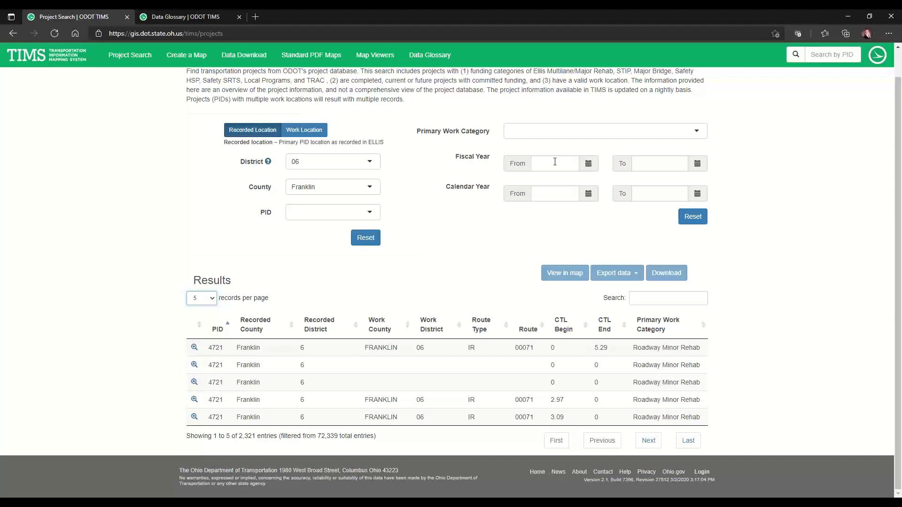
left_click(593, 130)
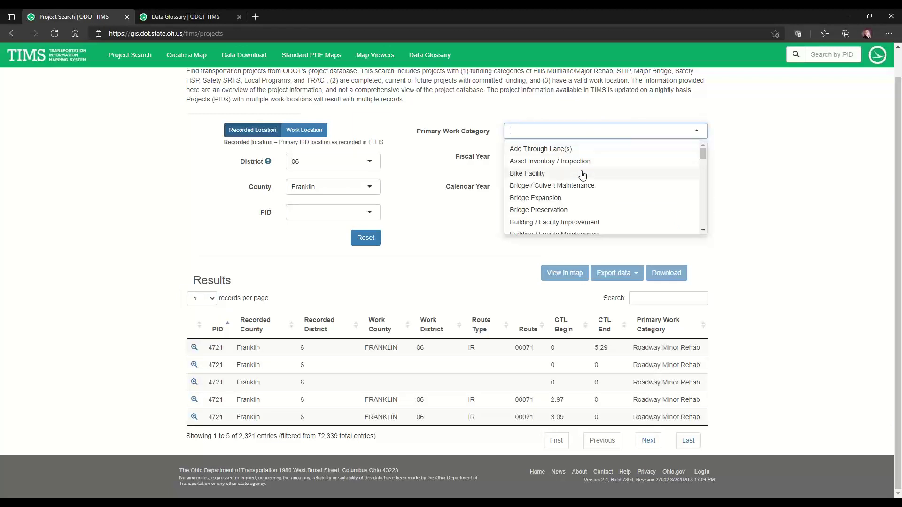
left_click(579, 186)
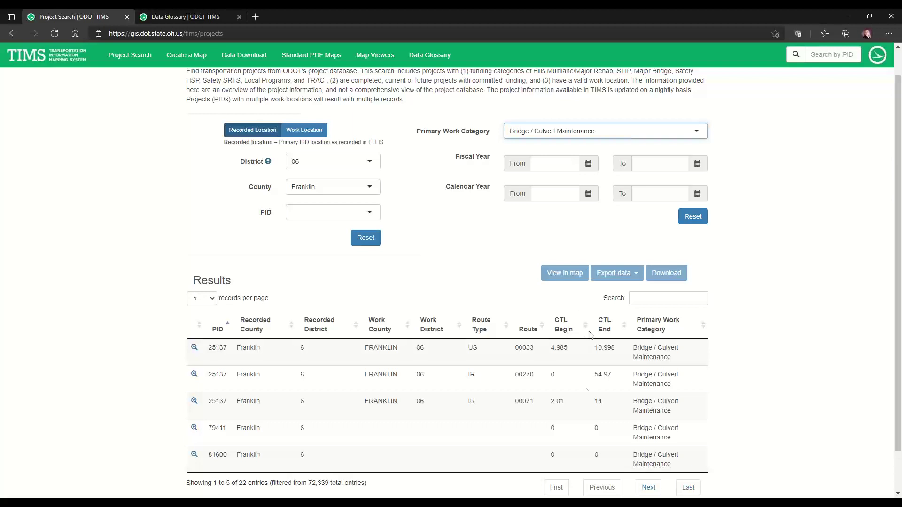
Select the project with PID 79411 and view its details page in a new tab.
left_click(497, 436)
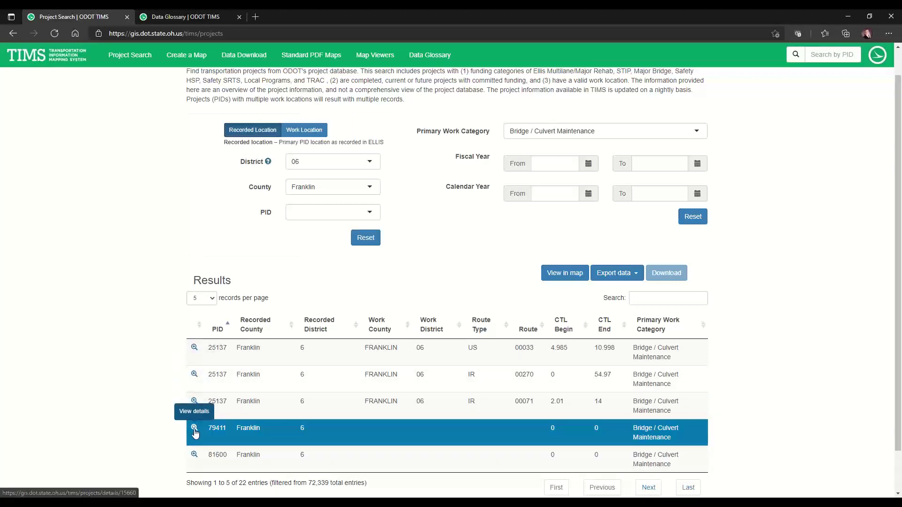
right_click(195, 431)
left_click(222, 299)
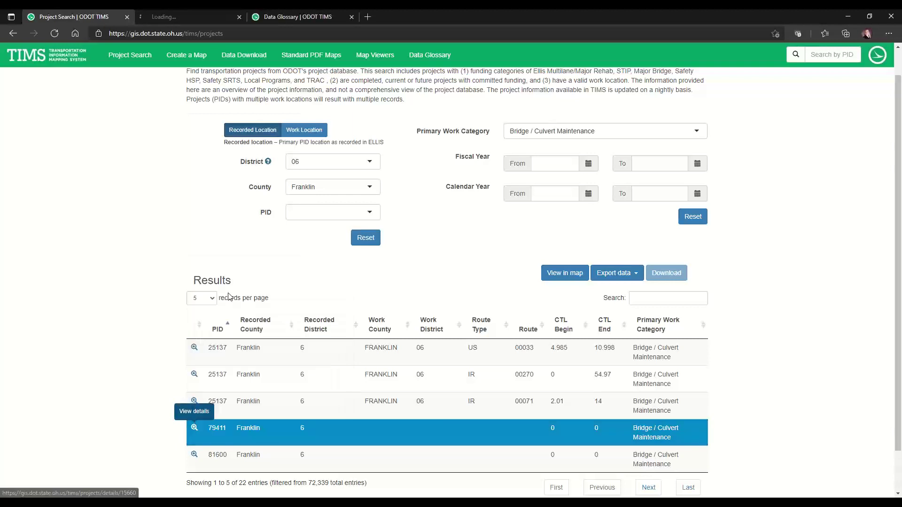
left_click(196, 18)
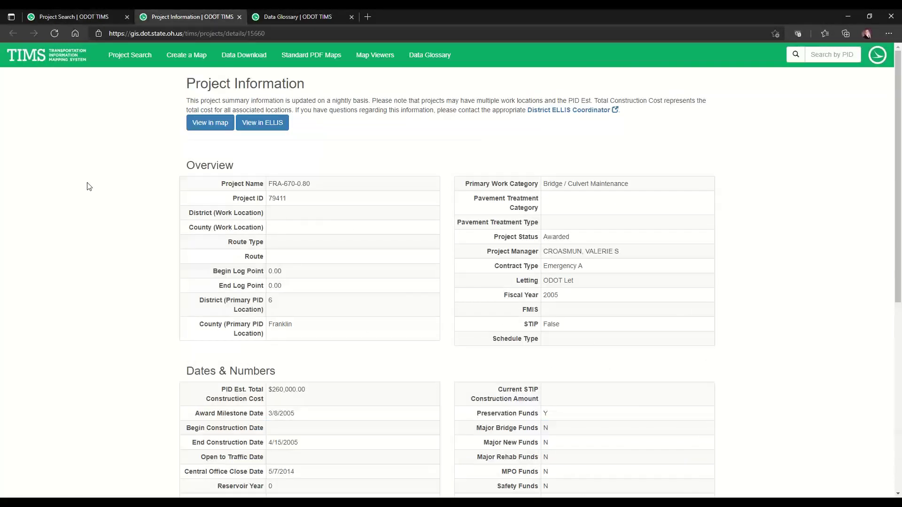
Review the project's overview, dates, bridge and additional information including document links, and close its details page.
scroll(88, 186, "down", 2)
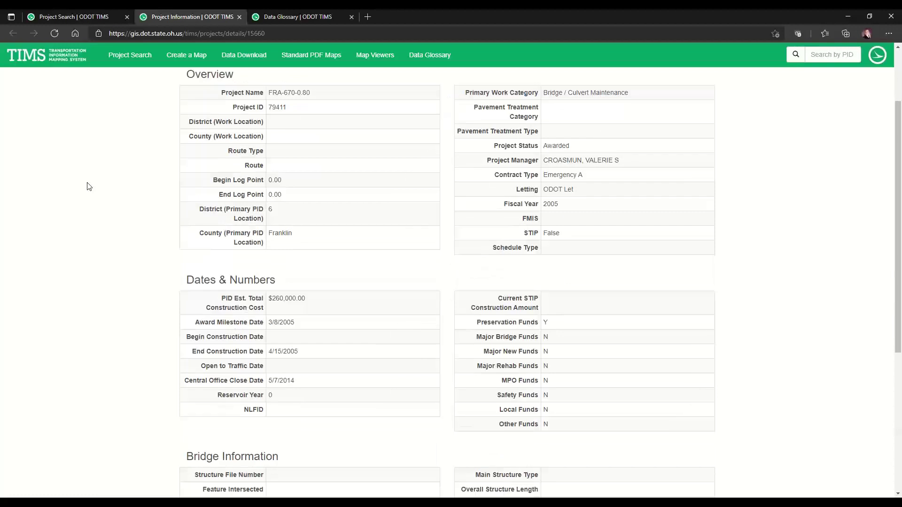
scroll(88, 186, "down", 2)
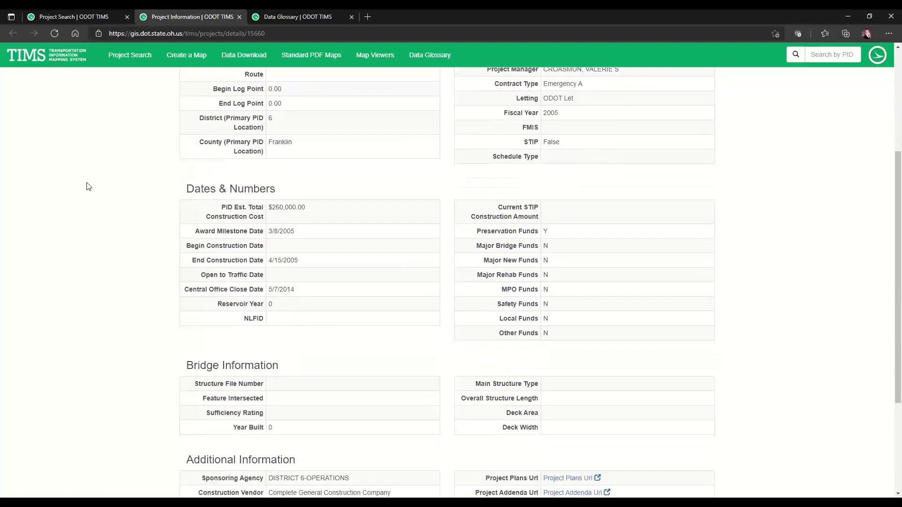
scroll(89, 186, "down", 2)
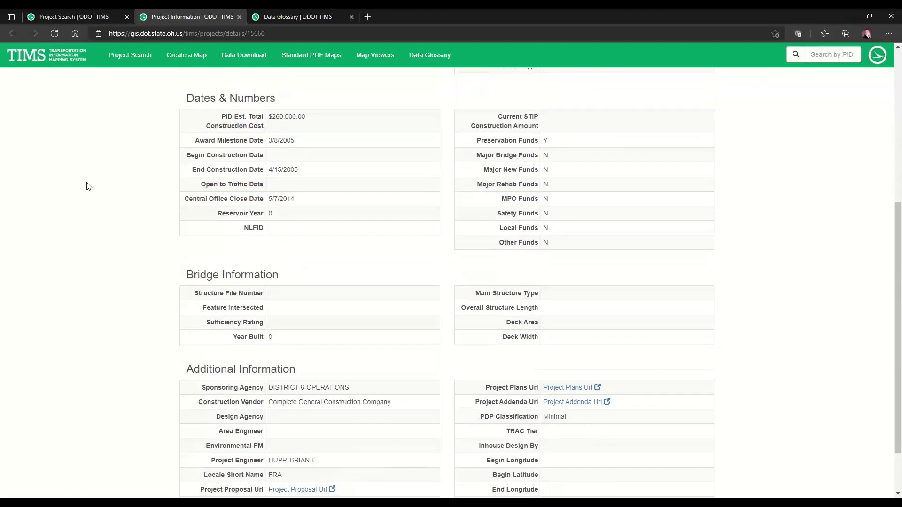
scroll(89, 186, "down", 2)
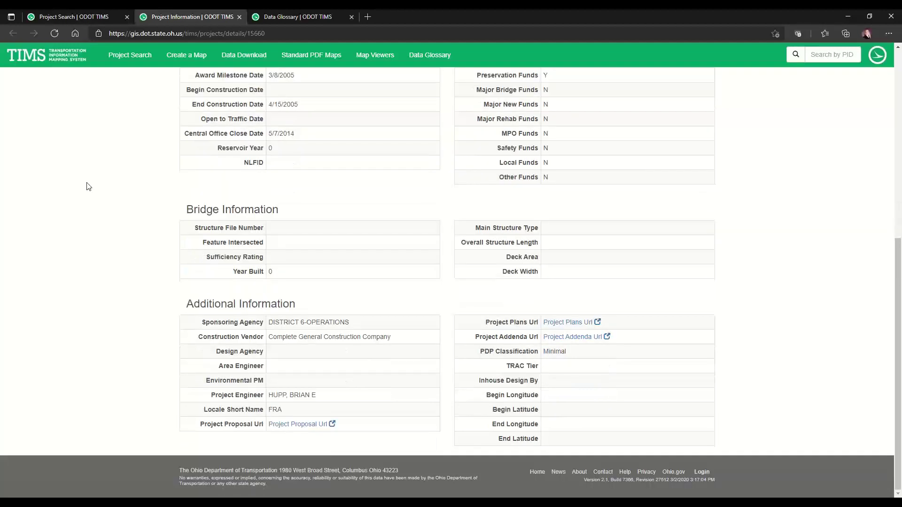
scroll(106, 244, "up", 2)
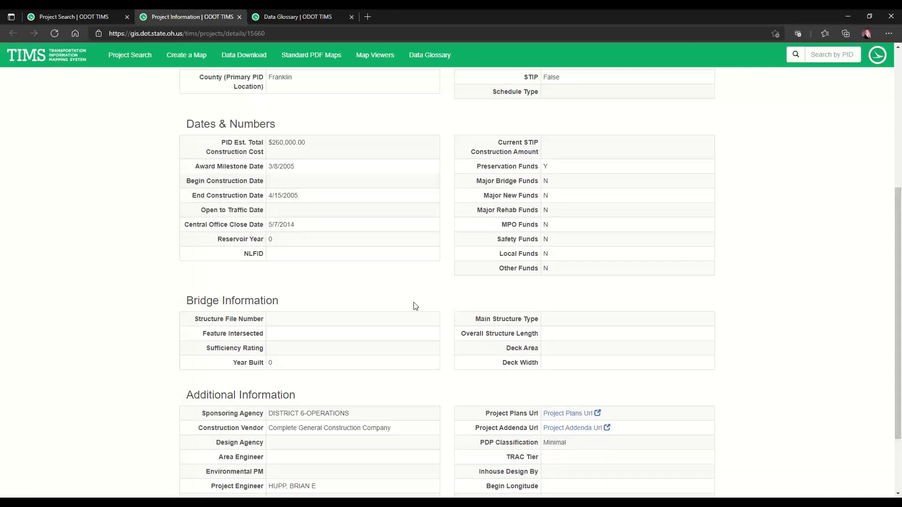
scroll(399, 349, "up", 1)
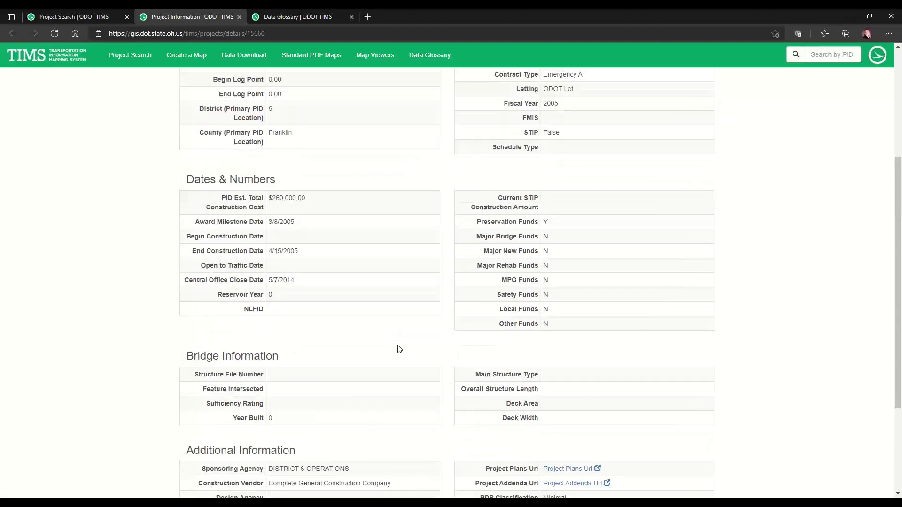
scroll(400, 349, "up", 4)
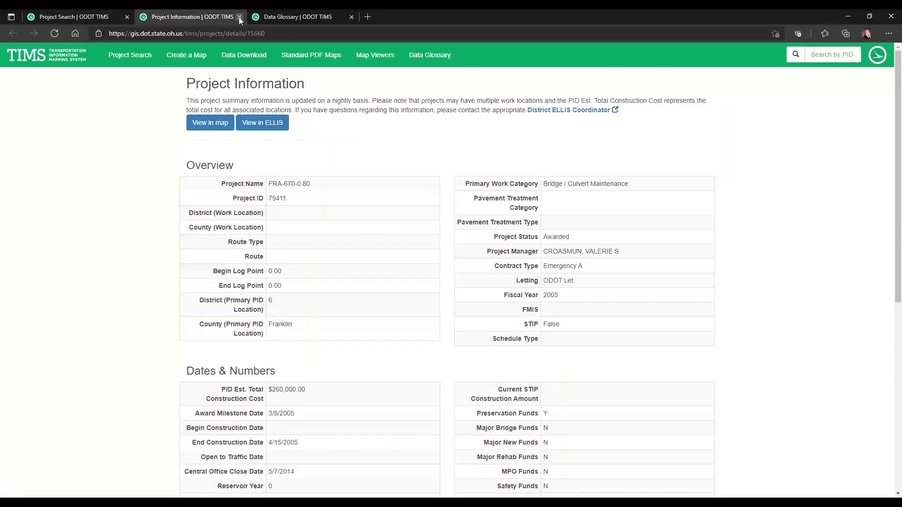
left_click(240, 17)
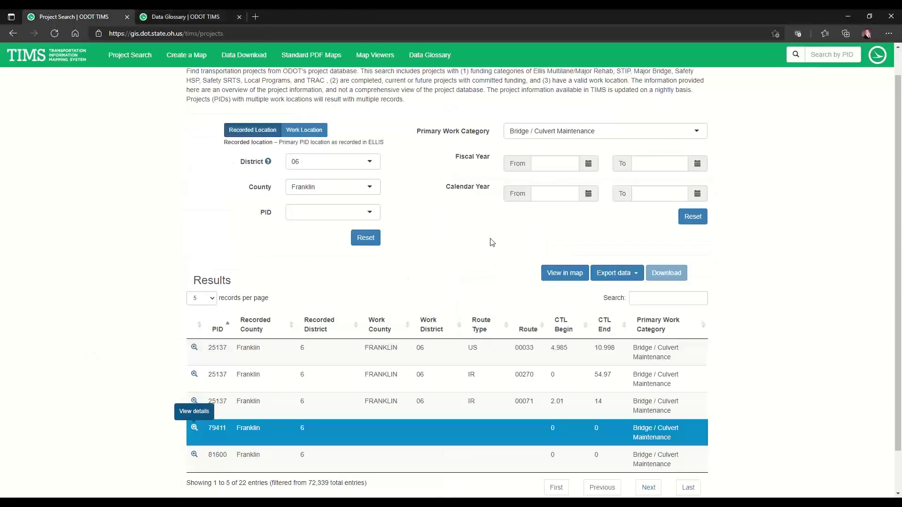
Limit the project search to fiscal years 2020 through 2021.
left_click(545, 164)
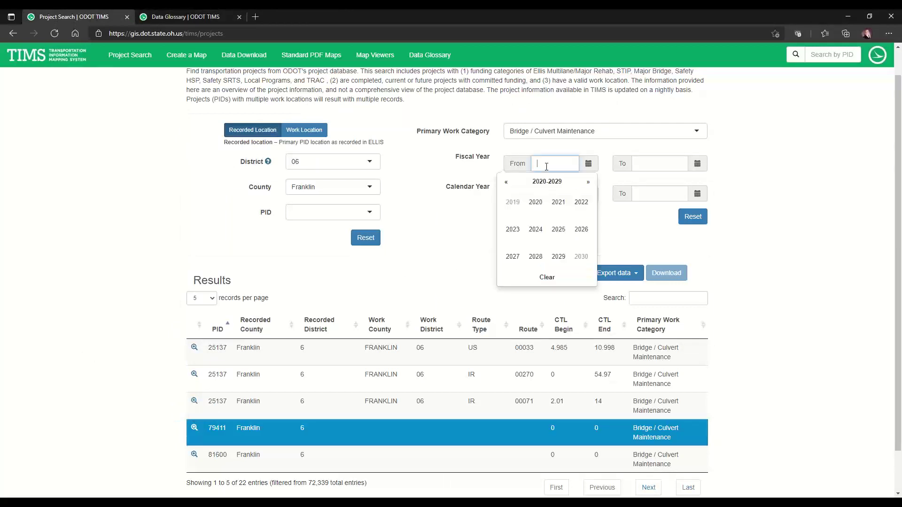
left_click(543, 205)
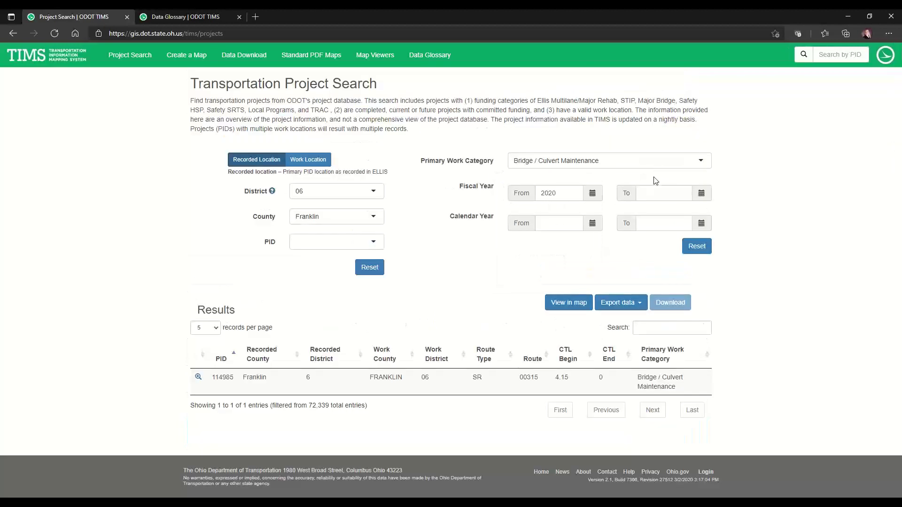
left_click(672, 193)
left_click(668, 230)
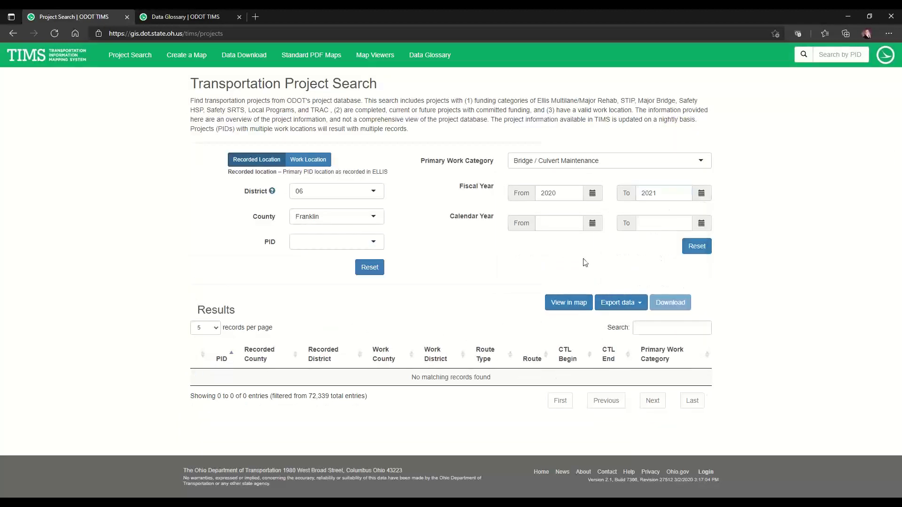
Check the primary work category options and reset the work category and year filters.
left_click(593, 163)
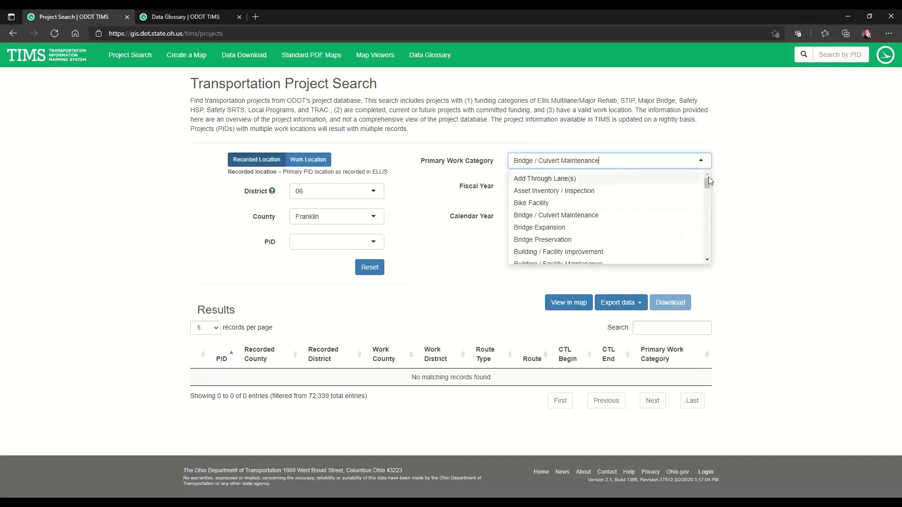
left_click(630, 165)
left_click(708, 253)
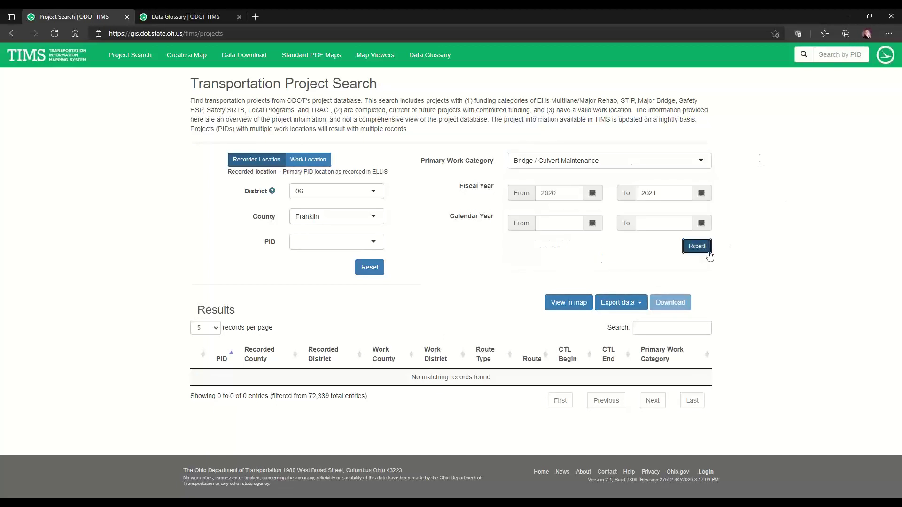
Limit the Franklin County project search to fiscal years from 2020 to 2021.
left_click(561, 193)
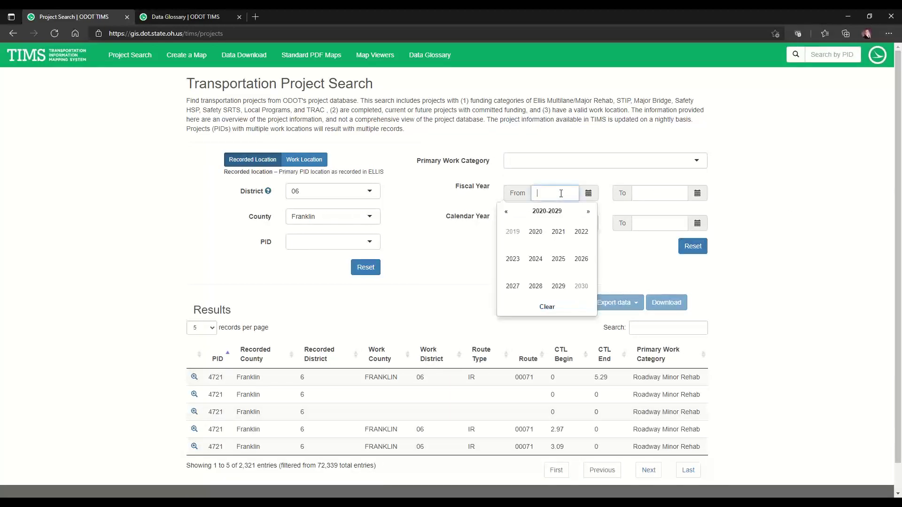
left_click(536, 232)
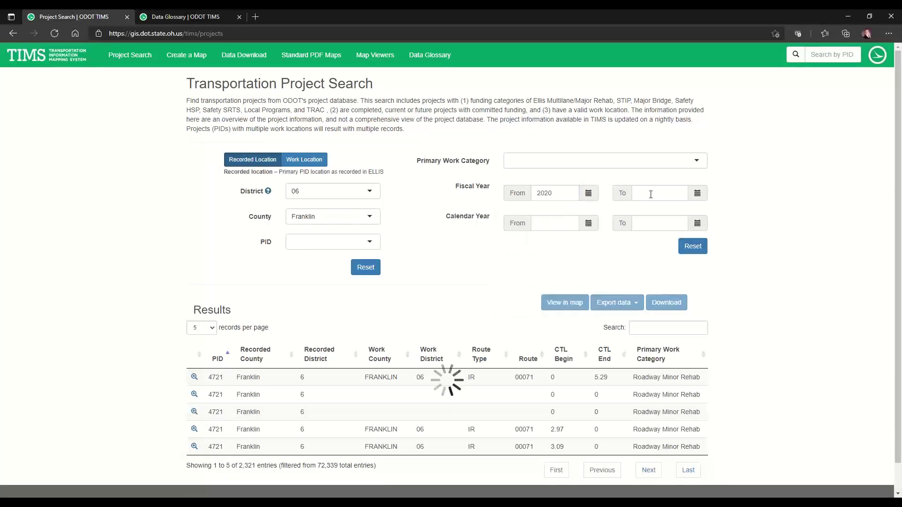
left_click(651, 194)
left_click(669, 232)
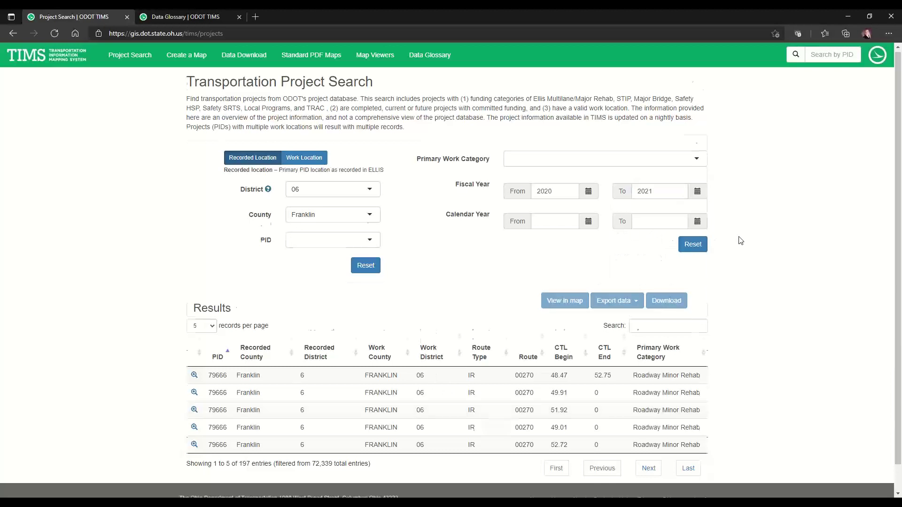
scroll(741, 240, "down", 1)
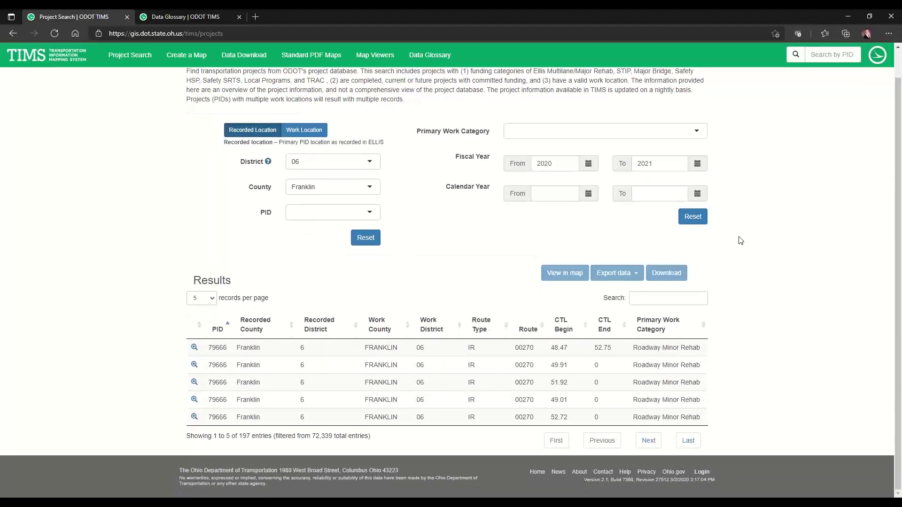
Look through the primary work category options without choosing one.
left_click(606, 132)
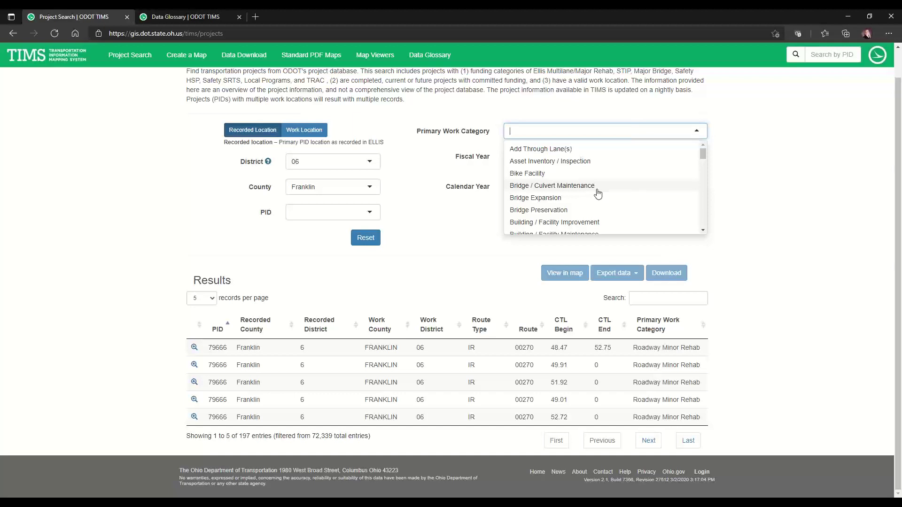
scroll(597, 194, "down", 4)
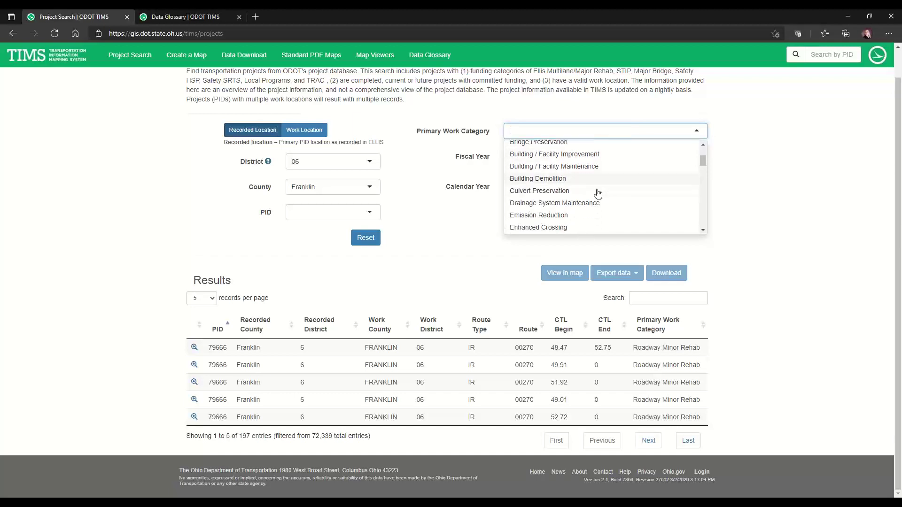
scroll(598, 193, "down", 3)
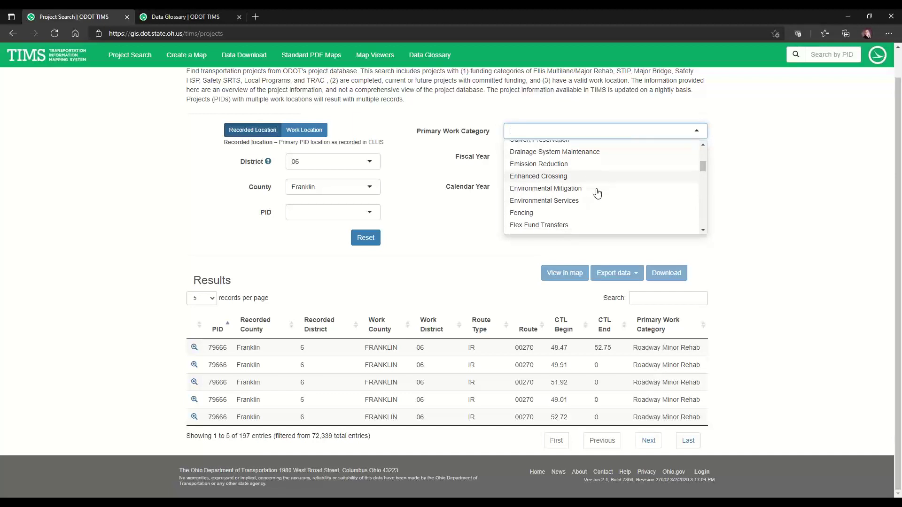
scroll(597, 193, "down", 1)
left_click(757, 193)
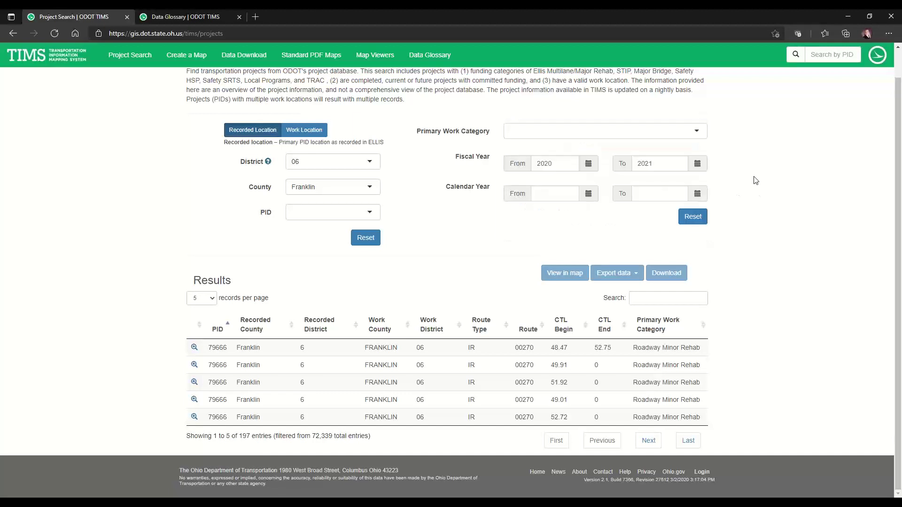
Show 100 records per page and open the details page of the first PID 99789 record in a new tab.
left_click(209, 298)
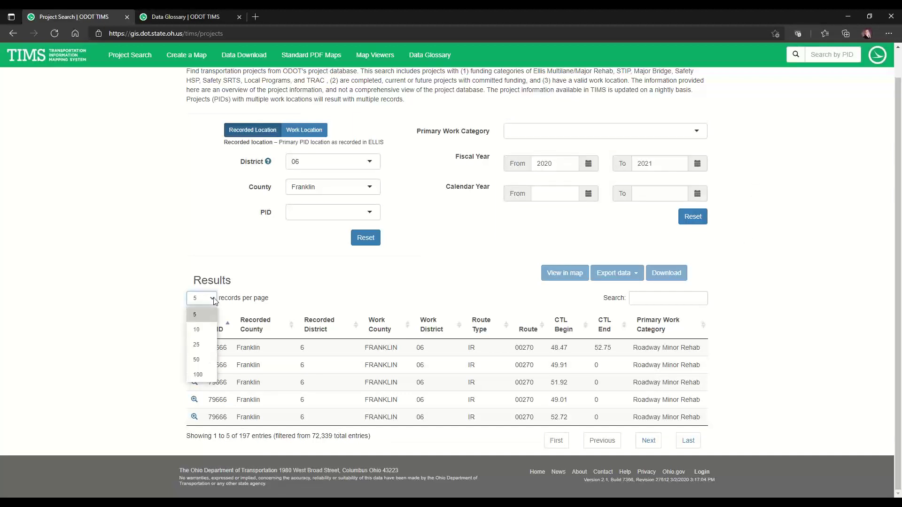
left_click(202, 372)
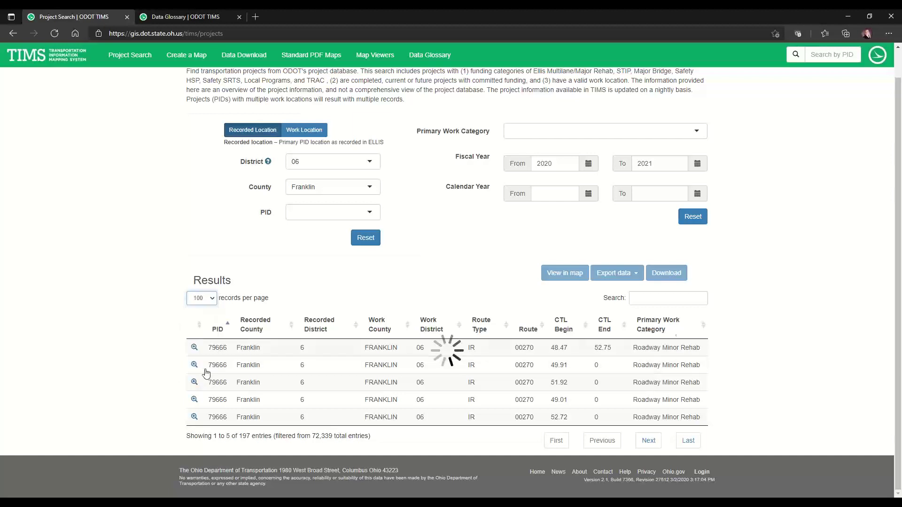
scroll(773, 319, "down", 4)
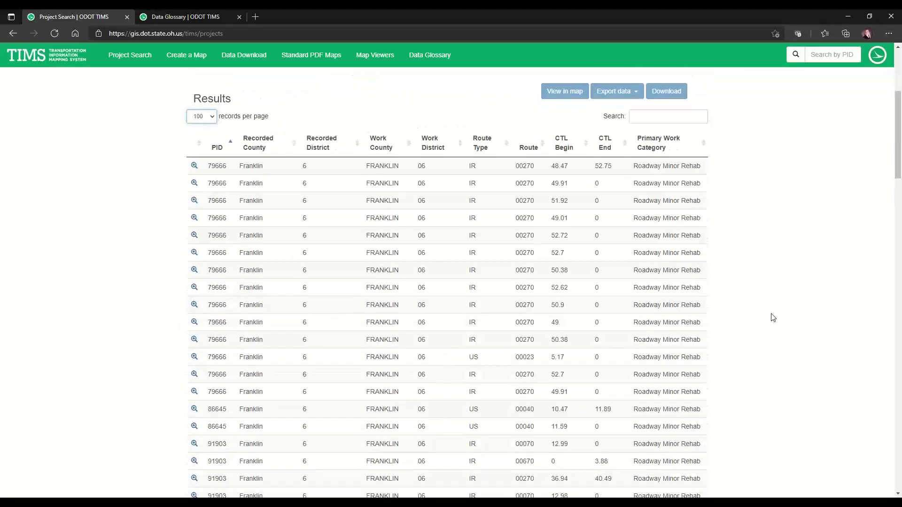
scroll(663, 317, "down", 6)
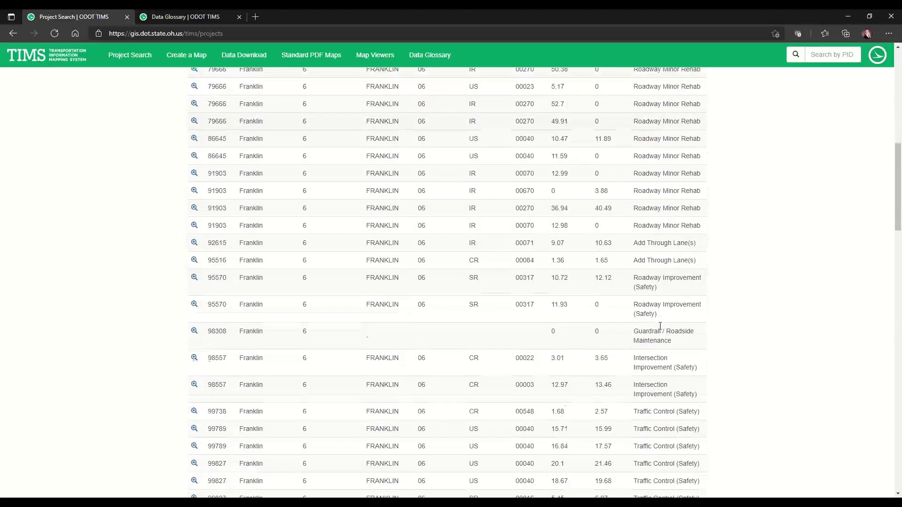
scroll(660, 326, "down", 2)
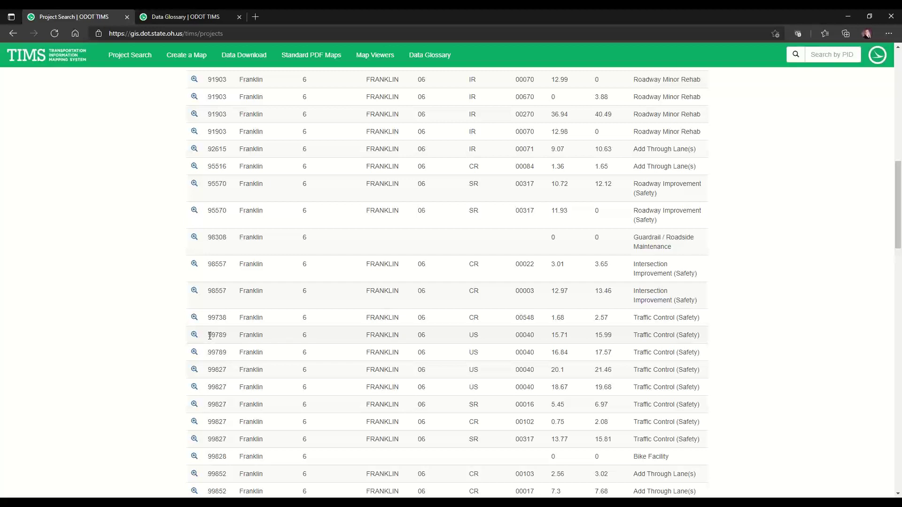
right_click(194, 335)
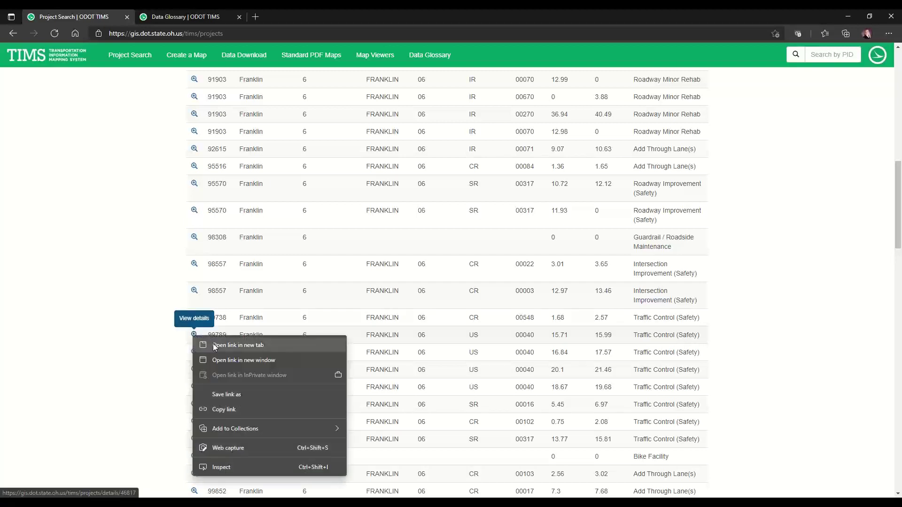
left_click(214, 345)
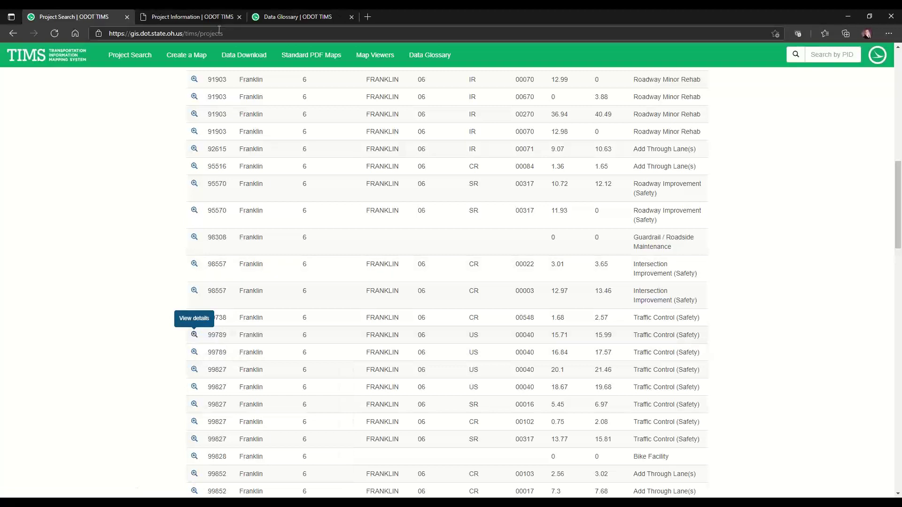
left_click(199, 18)
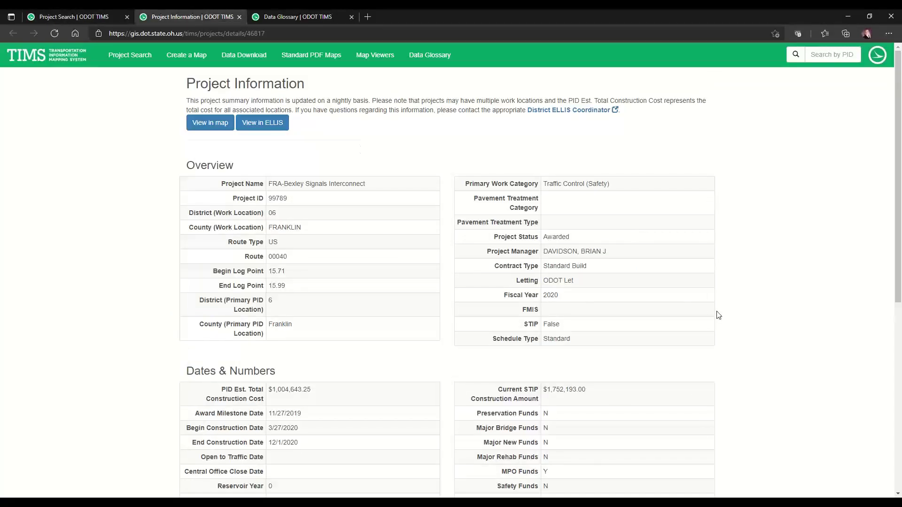
Open the project plans link in a new tab and download the first plan document found.
scroll(717, 314, "down", 7)
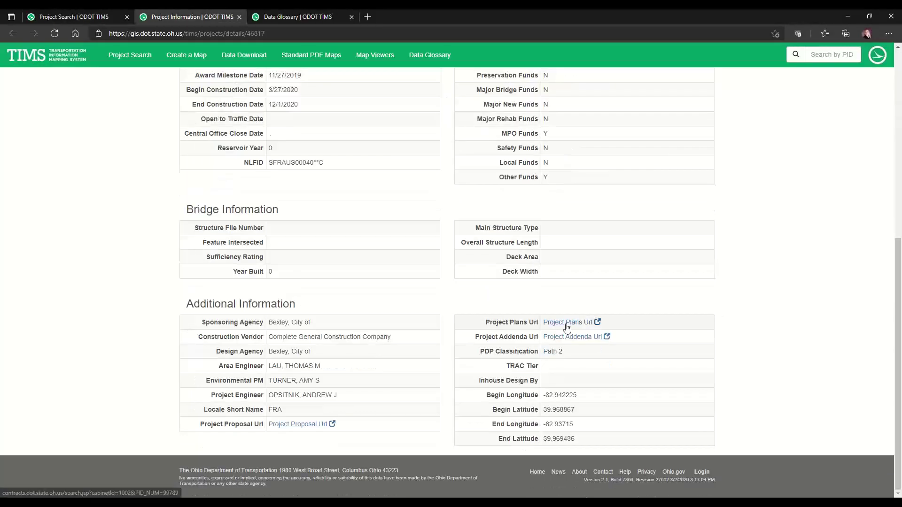
right_click(567, 324)
left_click(587, 334)
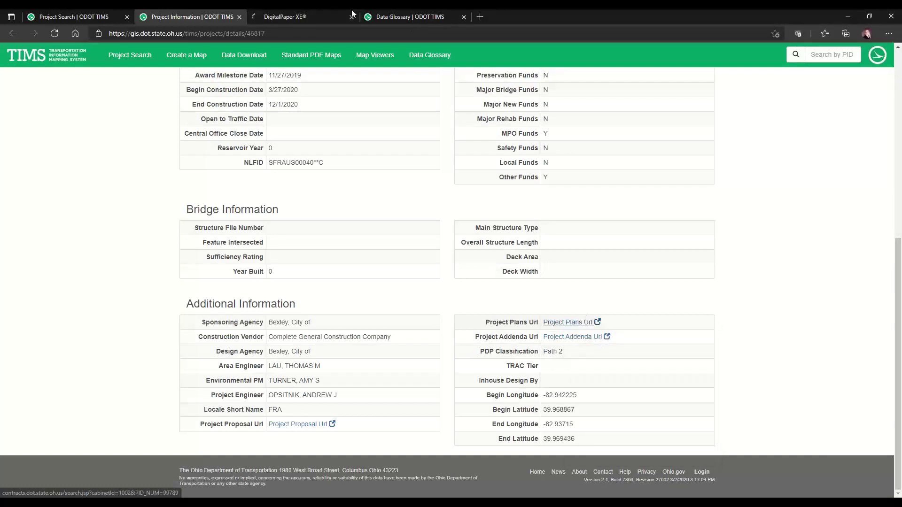
left_click(287, 18)
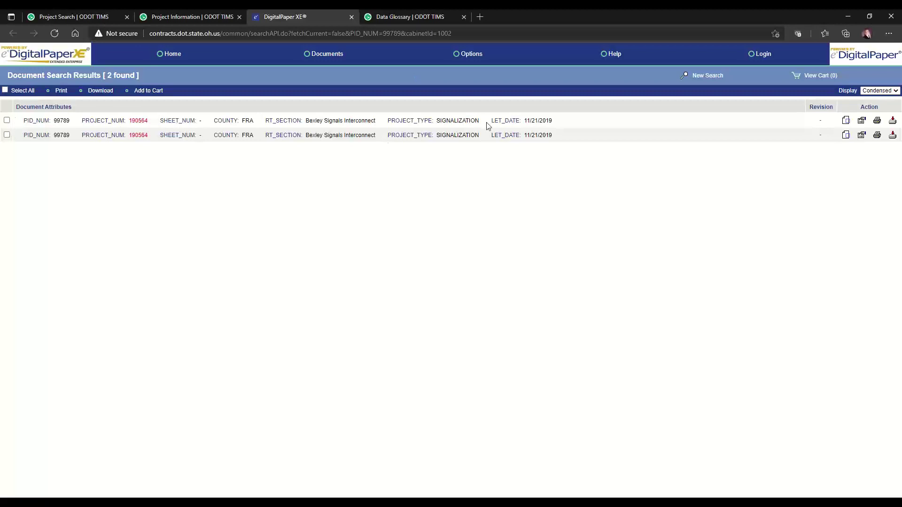
left_click(846, 123)
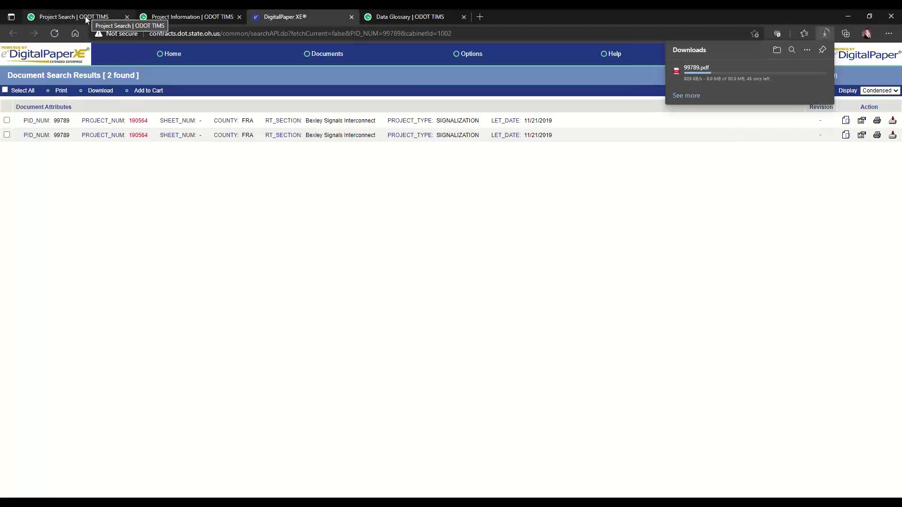
Copy PID 99789 from the project search results and search for it by PID from the TIMS home page.
left_click(185, 15)
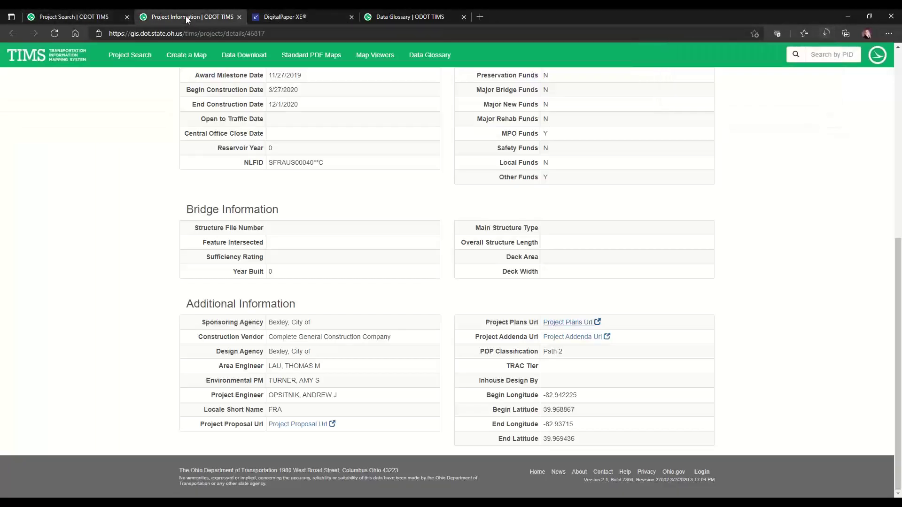
left_click(80, 16)
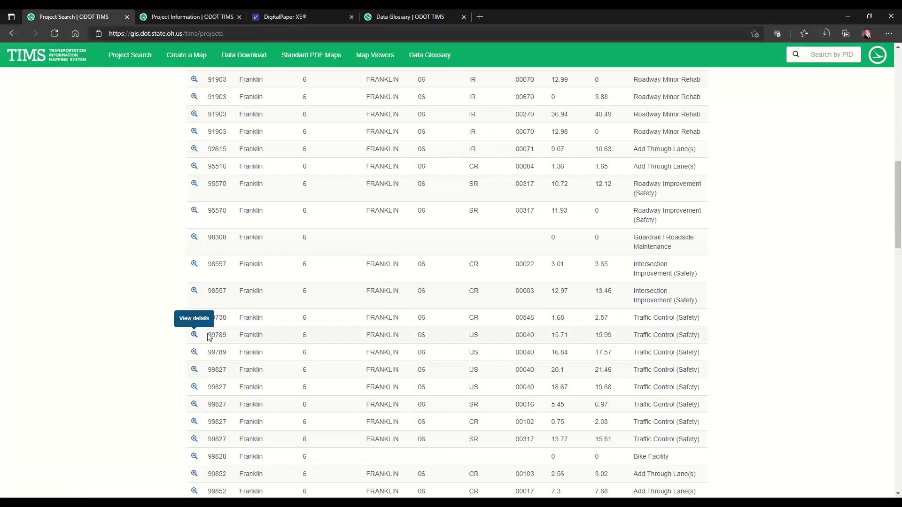
left_click_drag(208, 335, 227, 334)
key("ctrl+c")
left_click(33, 55)
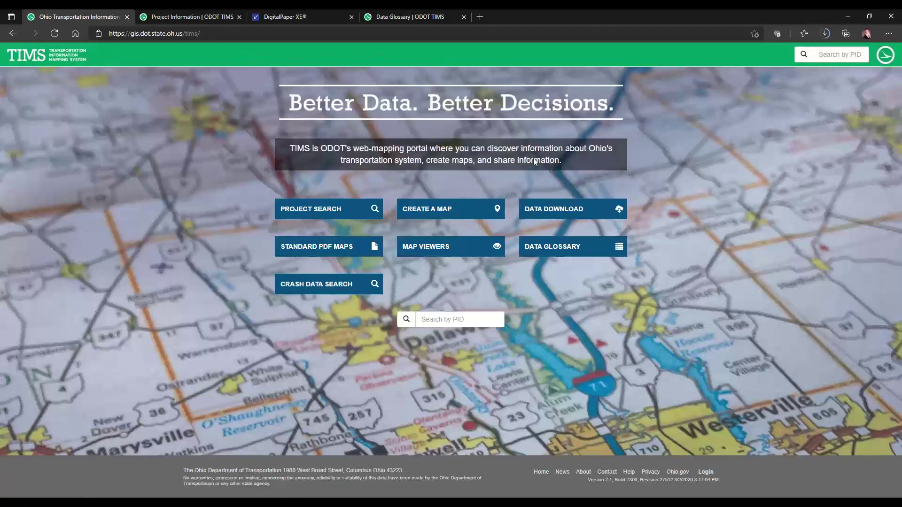
left_click(823, 53)
key("ctrl+v")
key("Return")
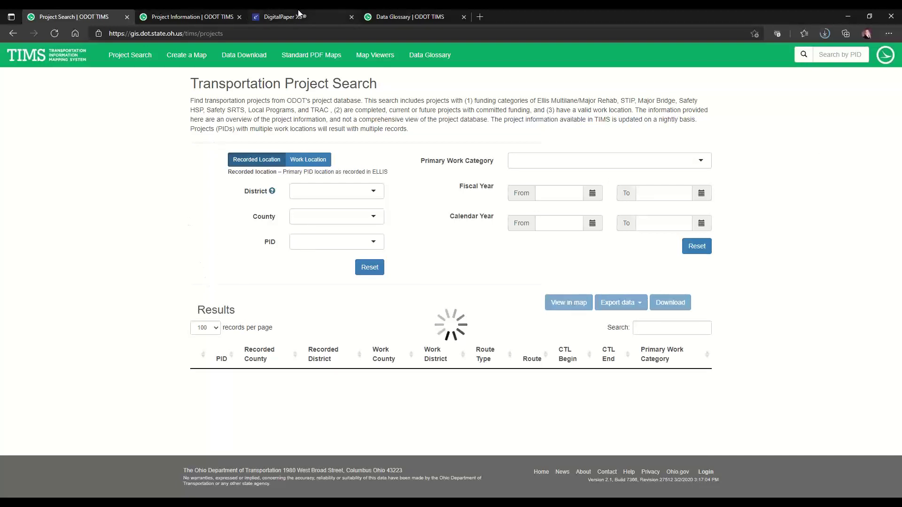
Check the plan download's progress and select both PID 99789 records in the results.
left_click(825, 32)
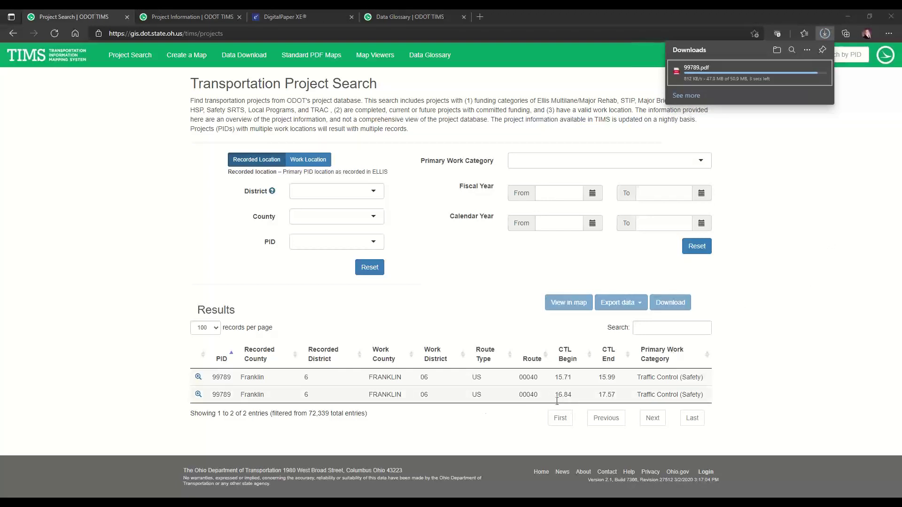
left_click(210, 383)
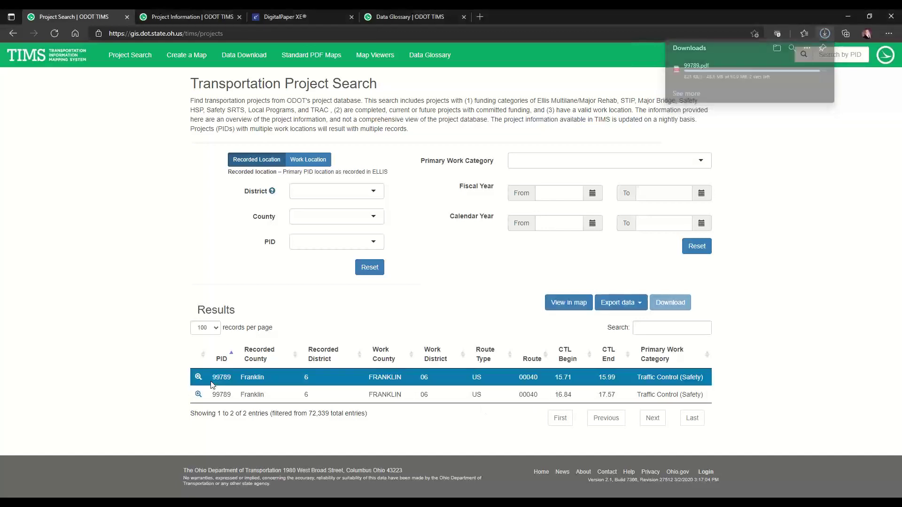
left_click(229, 397, "shift")
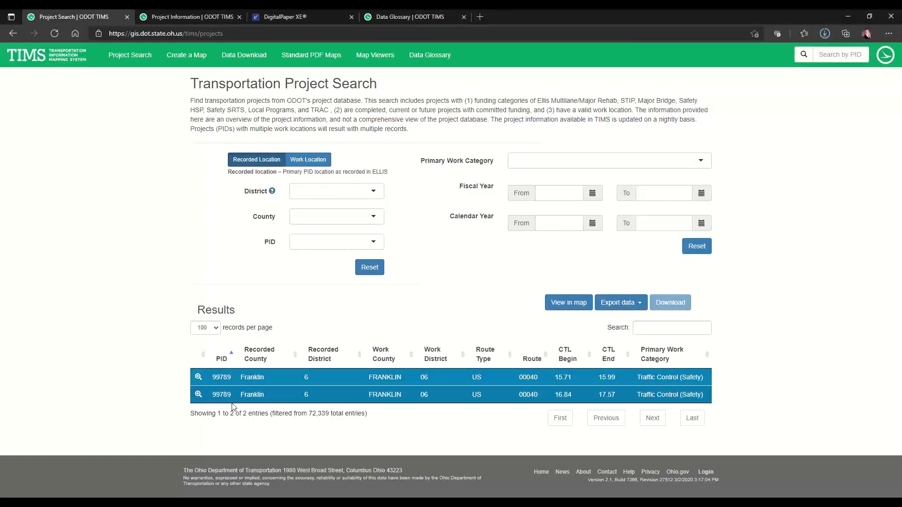
Open the downloaded 99789.pdf, look through its title sheet, key plan and general notes, and close it.
left_click(827, 31)
left_click(696, 76)
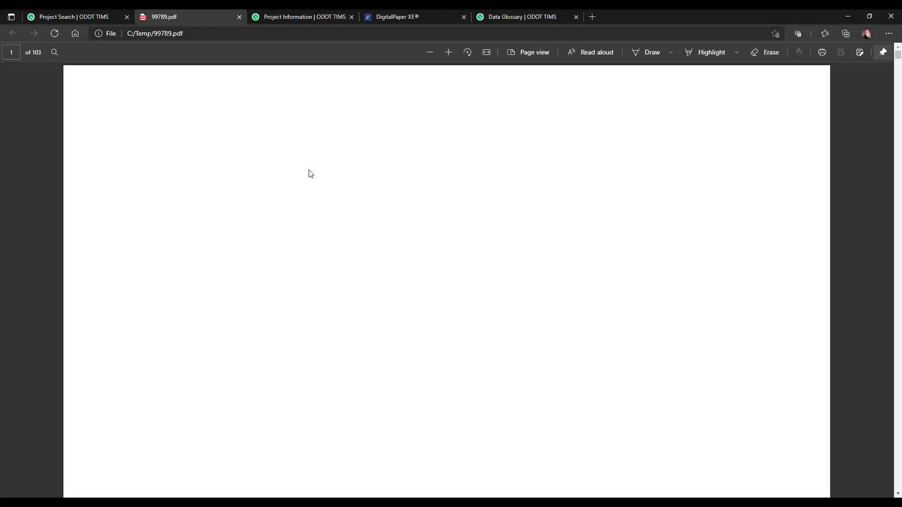
scroll(310, 174, "down", 5)
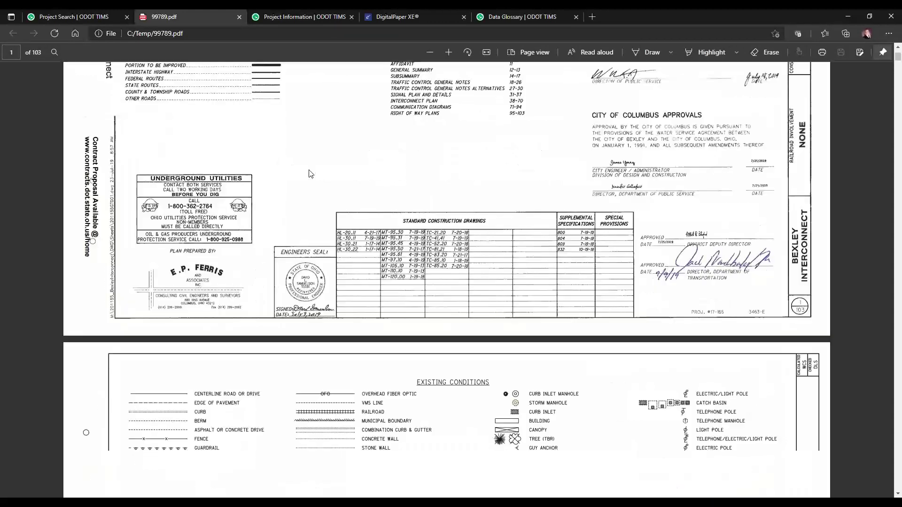
scroll(310, 174, "down", 12)
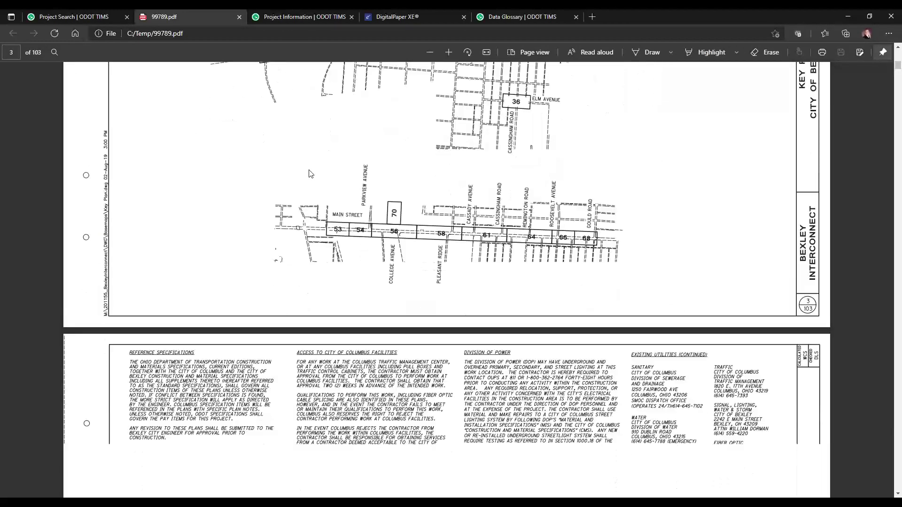
scroll(310, 174, "down", 10)
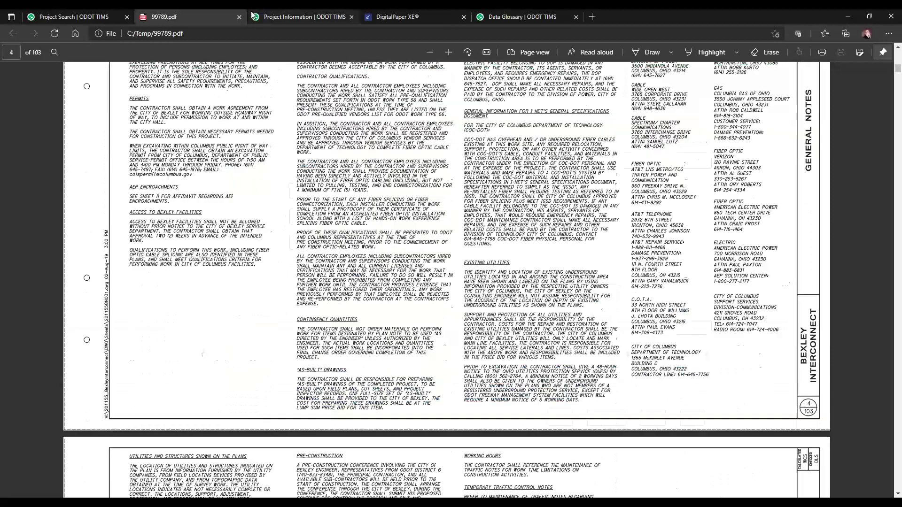
key("ctrl+w")
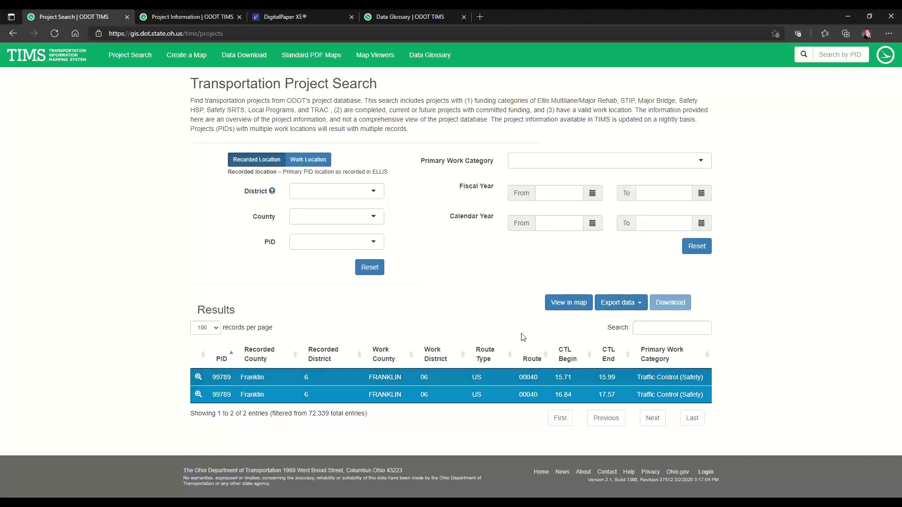
View the two selected project records on the map and enlarge the results table beneath it.
right_click(570, 309)
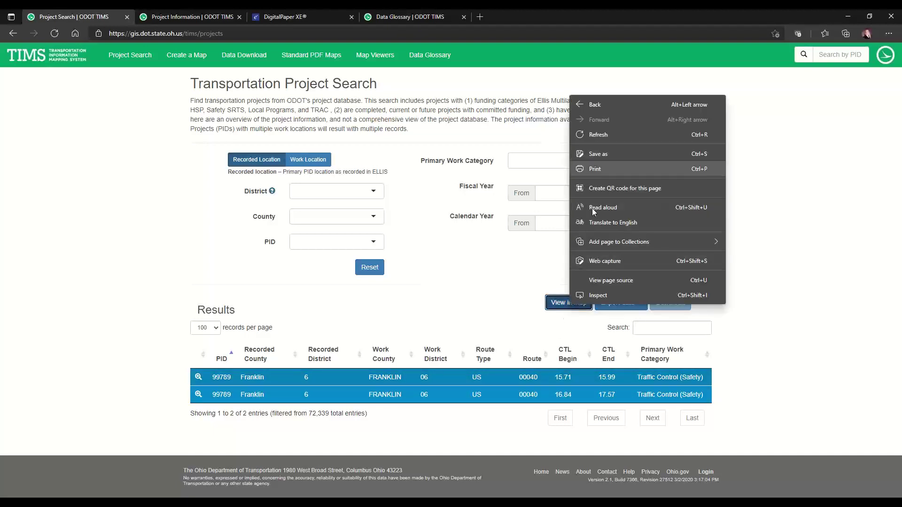
left_click(566, 303)
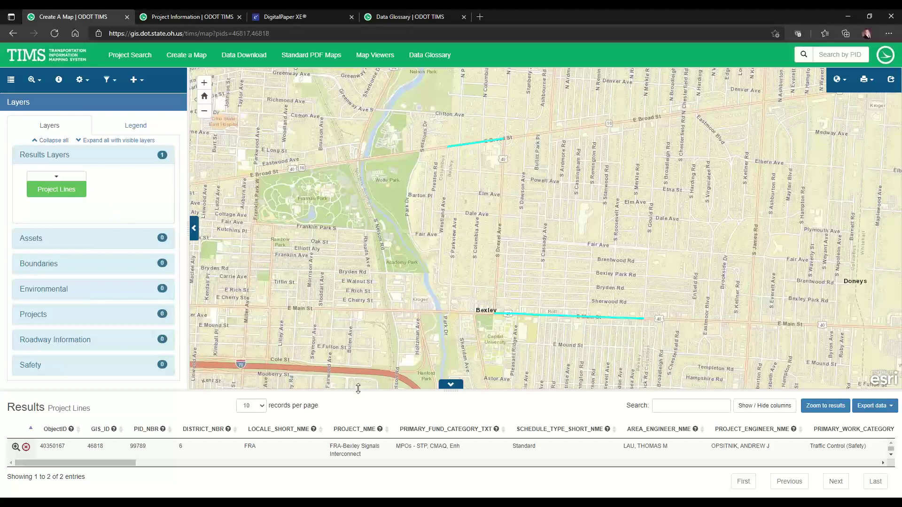
left_click_drag(358, 387, 362, 296)
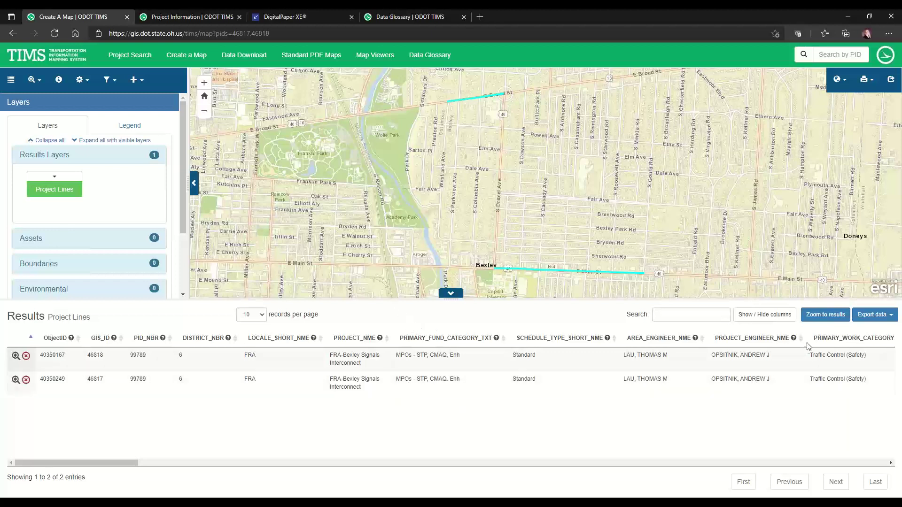
Check the export formats offered for the mapped records and return to the project search page.
left_click(874, 315)
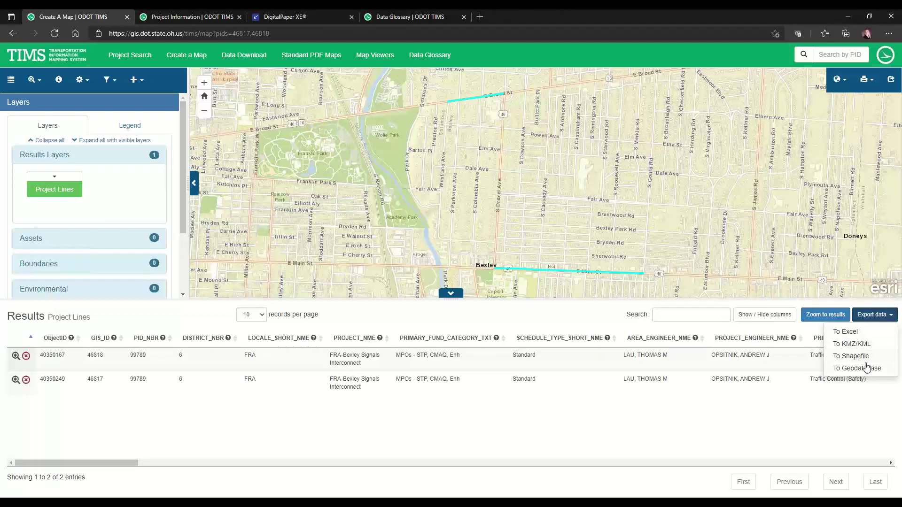
left_click(13, 33)
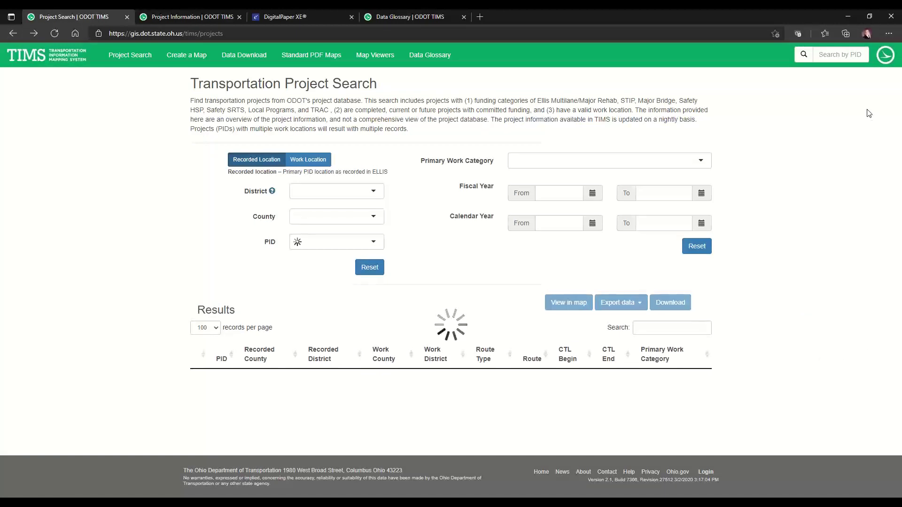
left_click(842, 57)
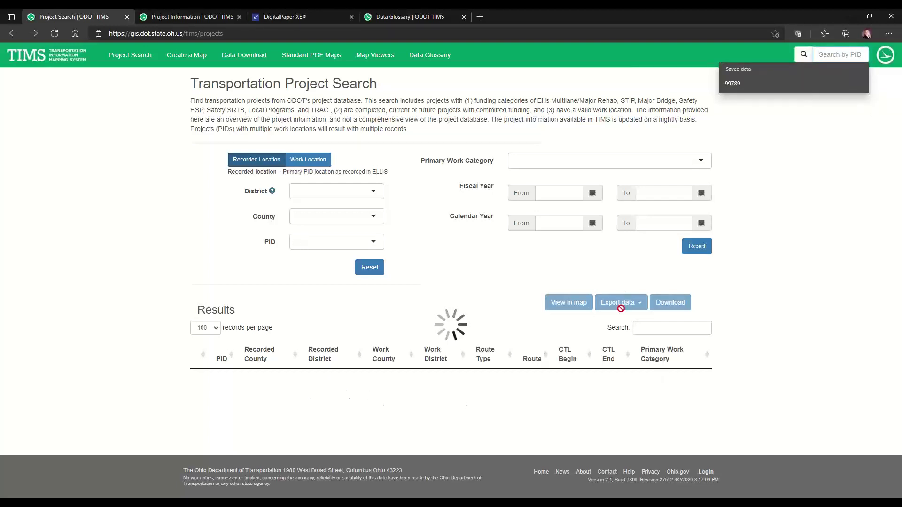
left_click(821, 270)
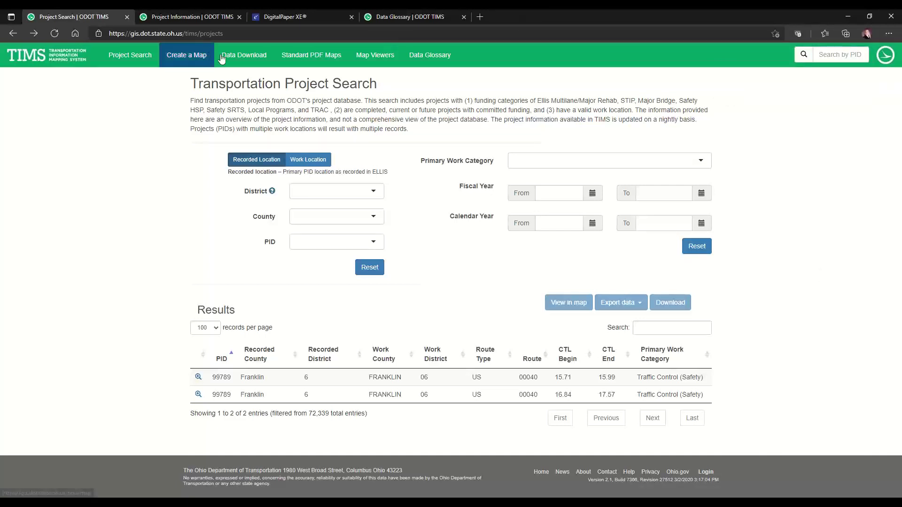
Open the Data Download page in a new tab and switch to it.
right_click(236, 57)
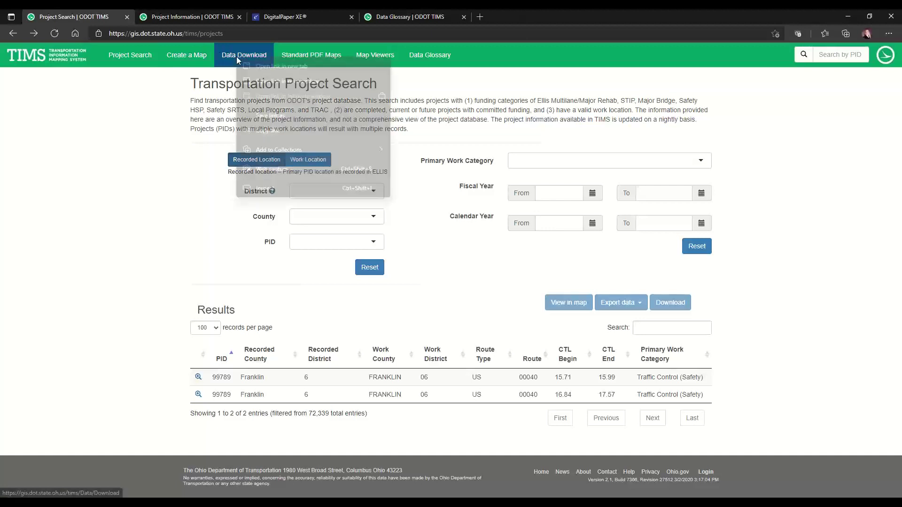
left_click(256, 66)
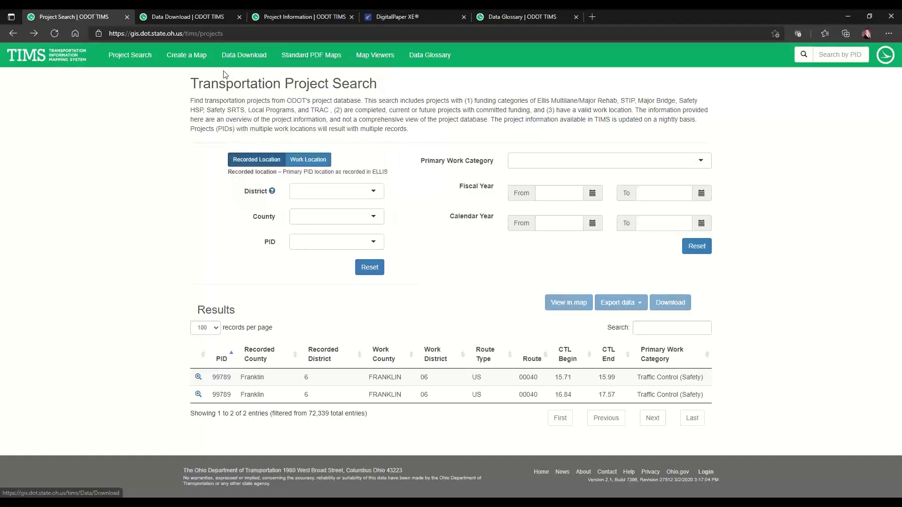
left_click(210, 14)
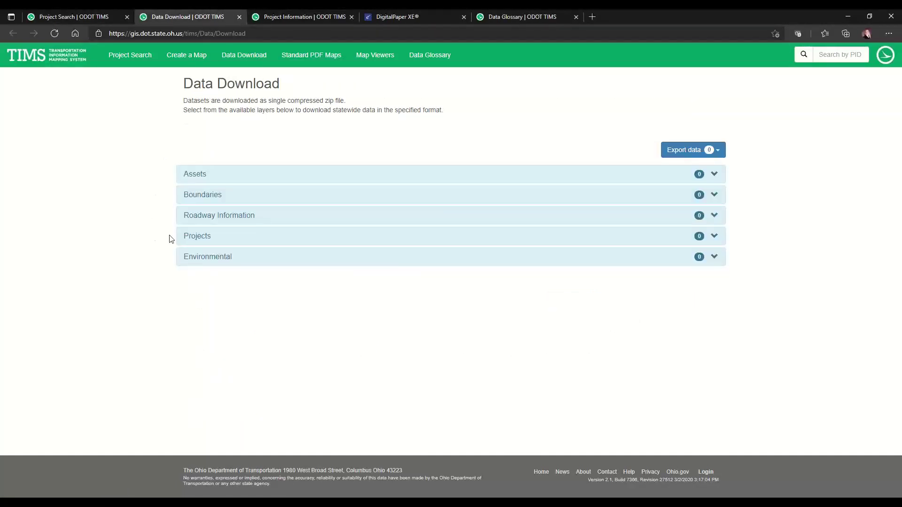
Select the Current Projects Points and Current Projects Lines datasets under Projects and list the available export formats.
left_click(192, 237)
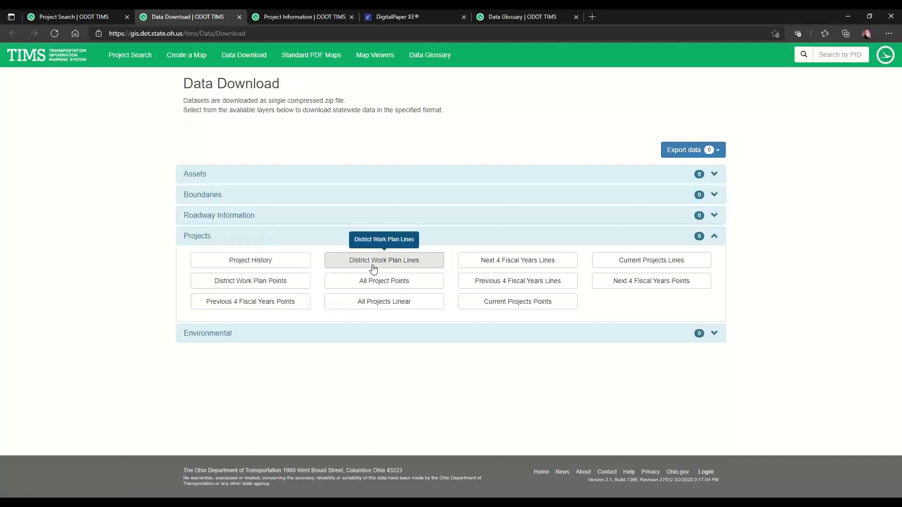
left_click(519, 305)
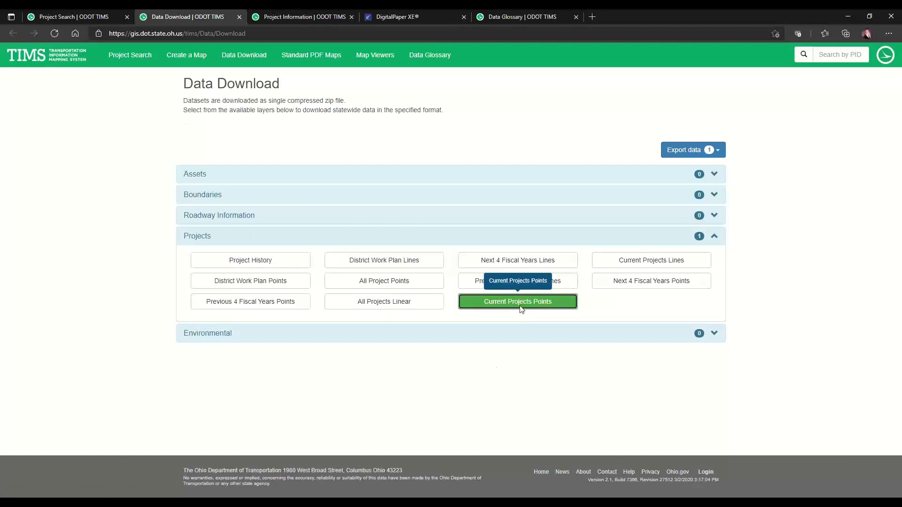
left_click(671, 265)
left_click(718, 150)
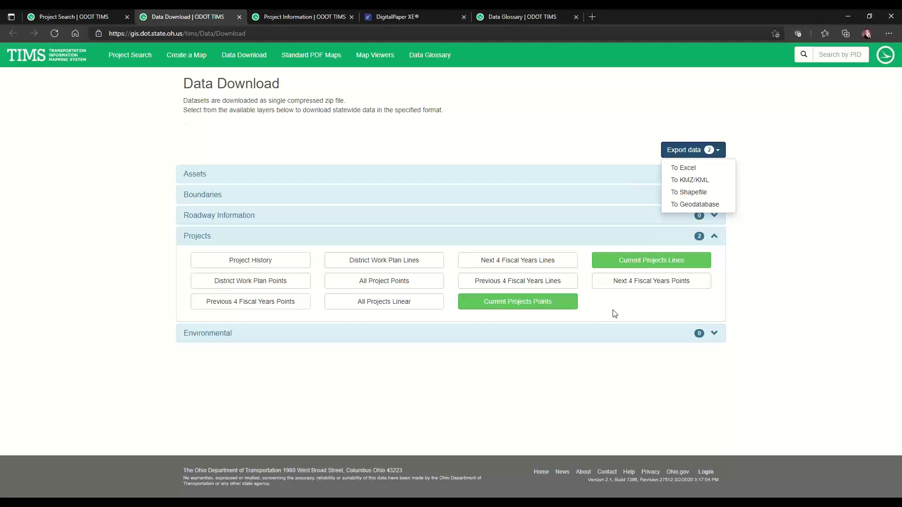
Look over the Roadway Information datasets and close the Data Download page.
left_click(235, 217)
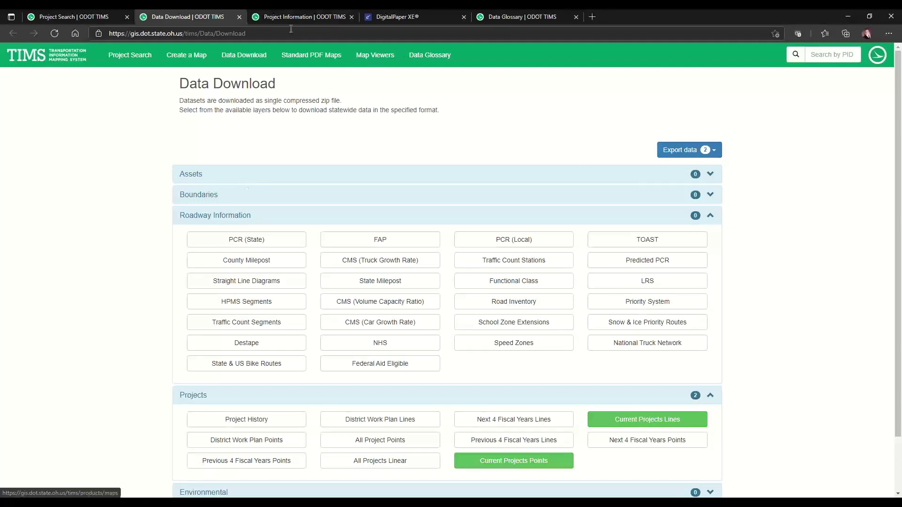
left_click(240, 16)
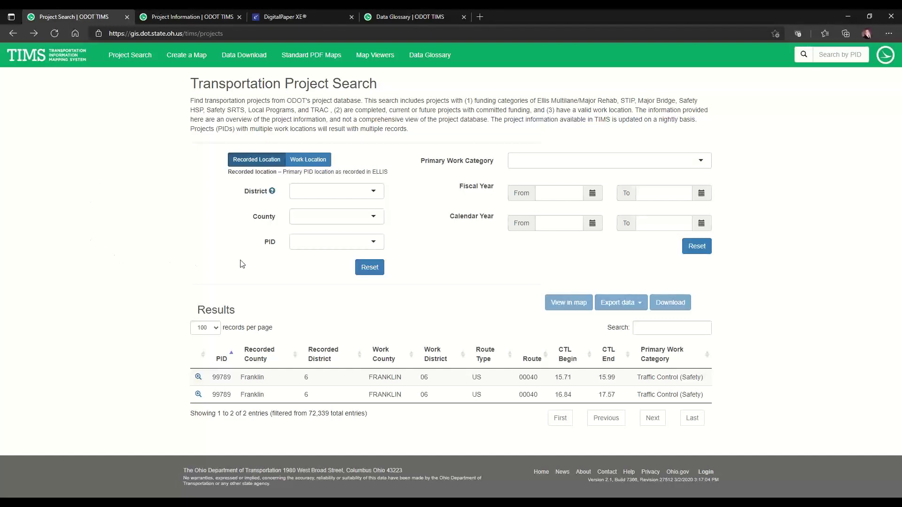
Reset both the location filters and the work category and year filters of the project search.
left_click(659, 328)
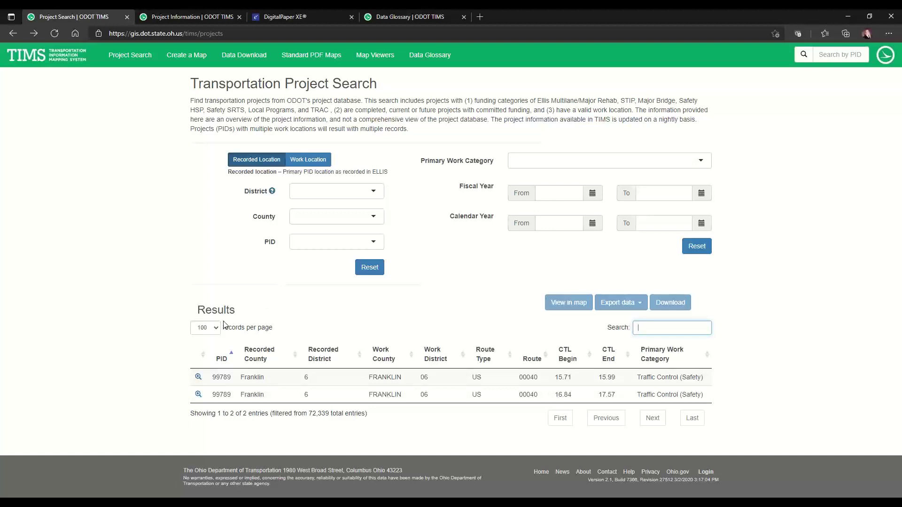
left_click(370, 267)
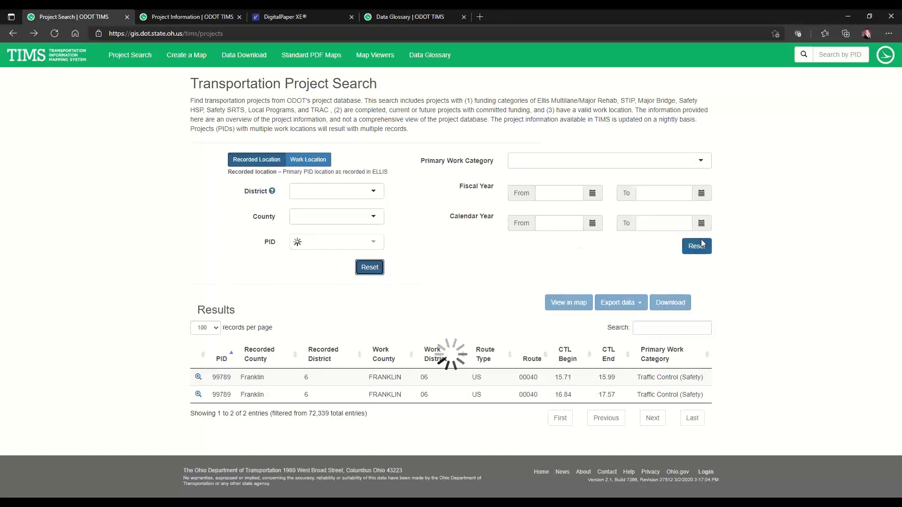
left_click(704, 245)
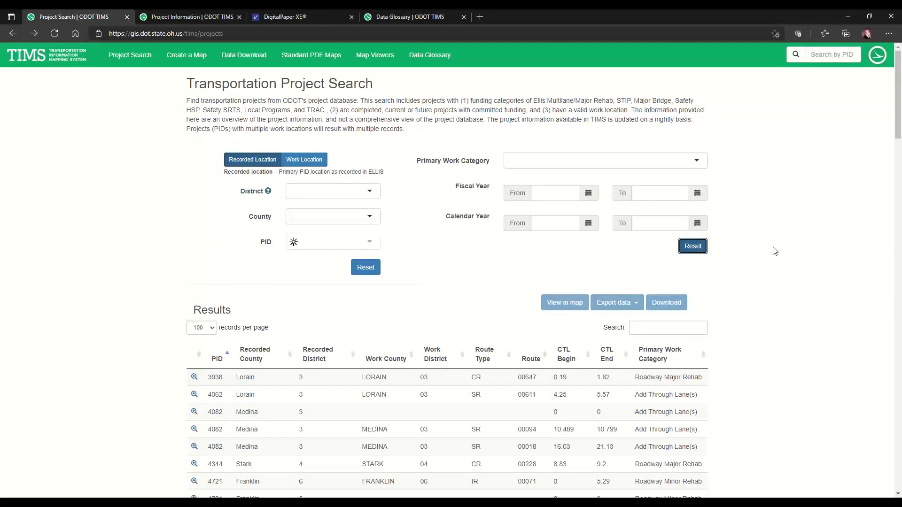
Search the project results for route 00315.
scroll(773, 249, "down", 4)
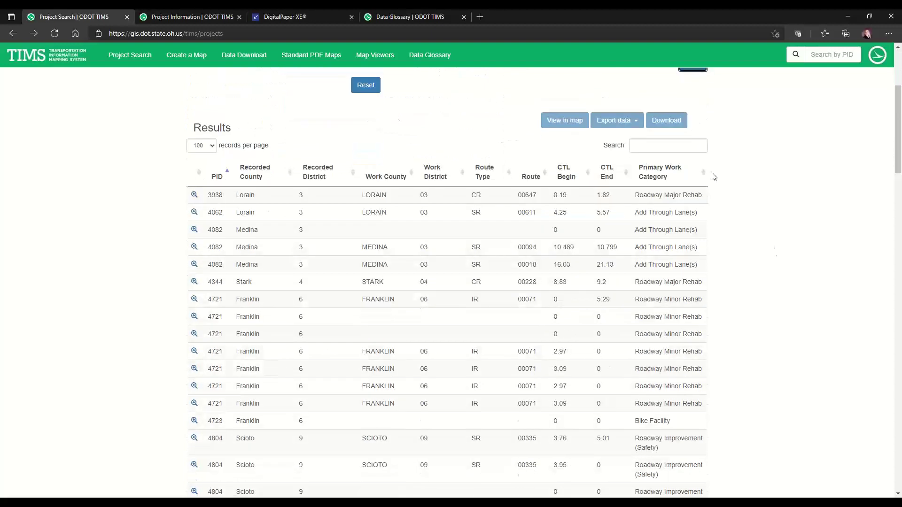
left_click(646, 145)
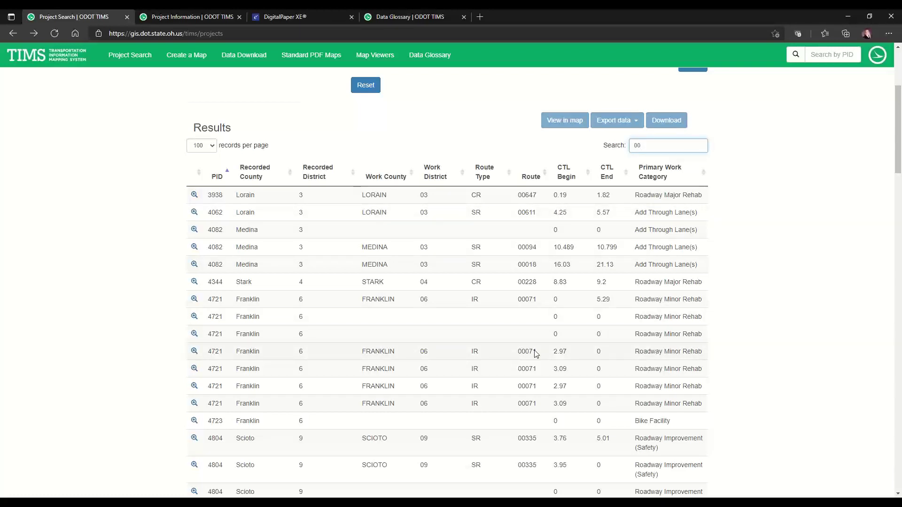
type("00315")
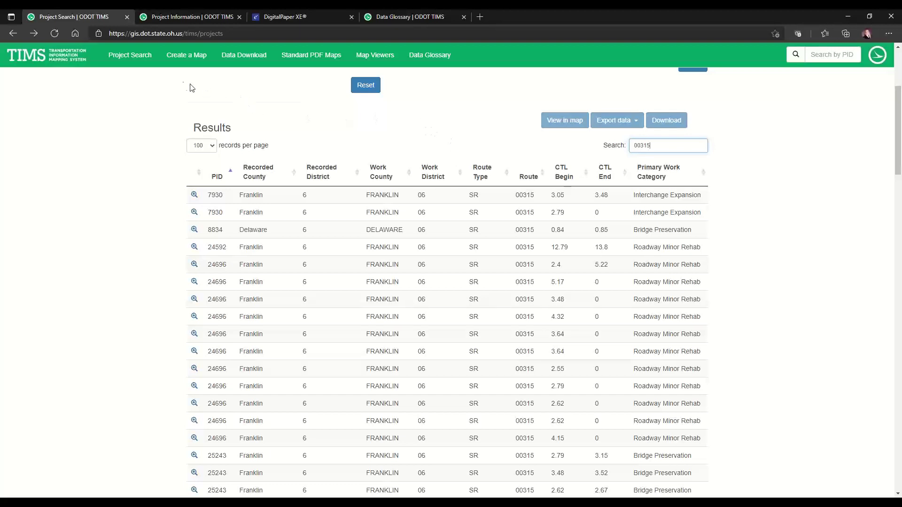
Close the Project Information, DigitalPaper XE and Data Glossary pages and open Create a Map.
left_click(236, 16)
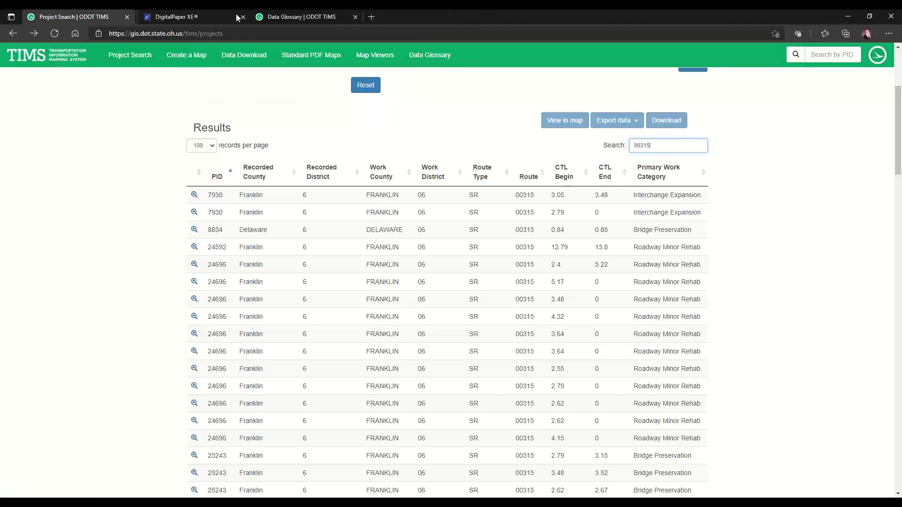
left_click(237, 16)
left_click(235, 17)
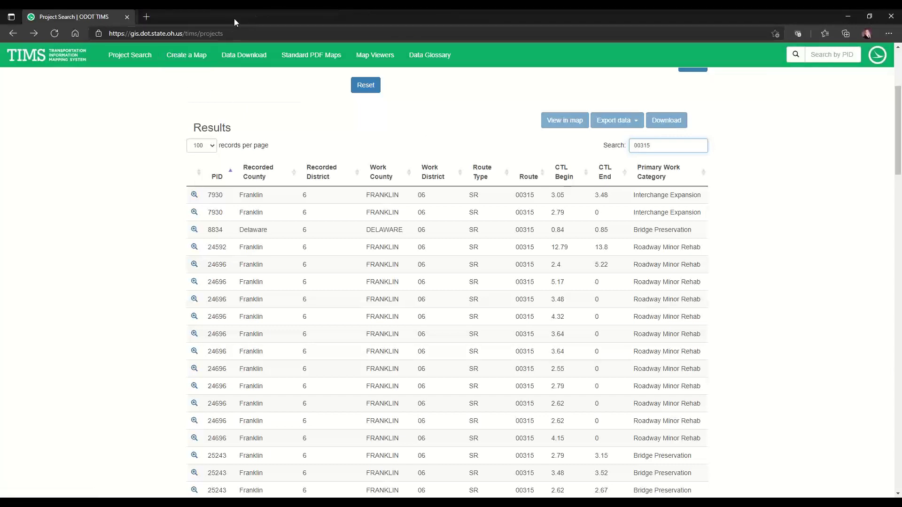
left_click(198, 57)
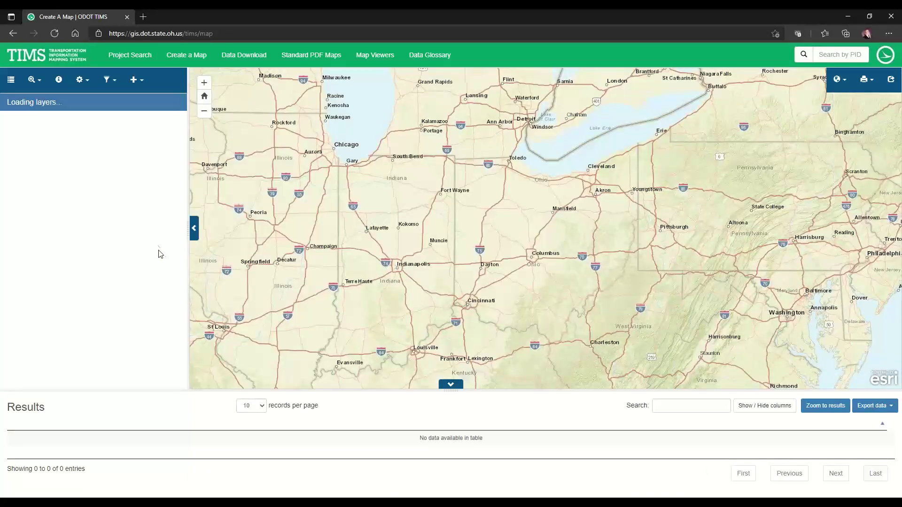
Look at the Measure tool's location coordinate options and open the Bookmark tool.
left_click(88, 83)
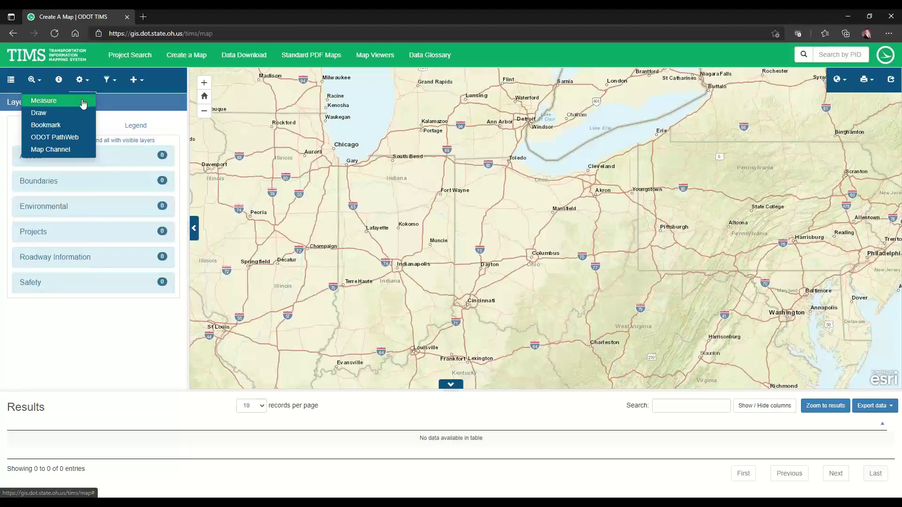
left_click(84, 99)
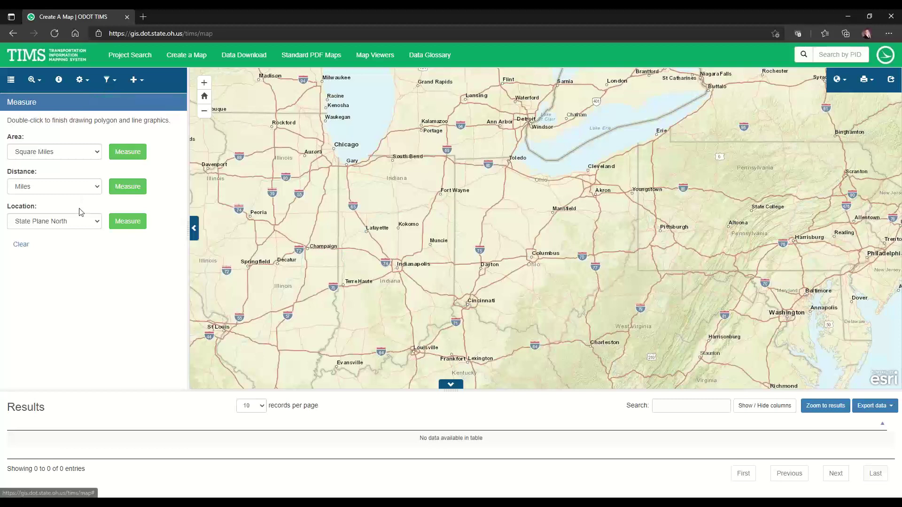
left_click(74, 226)
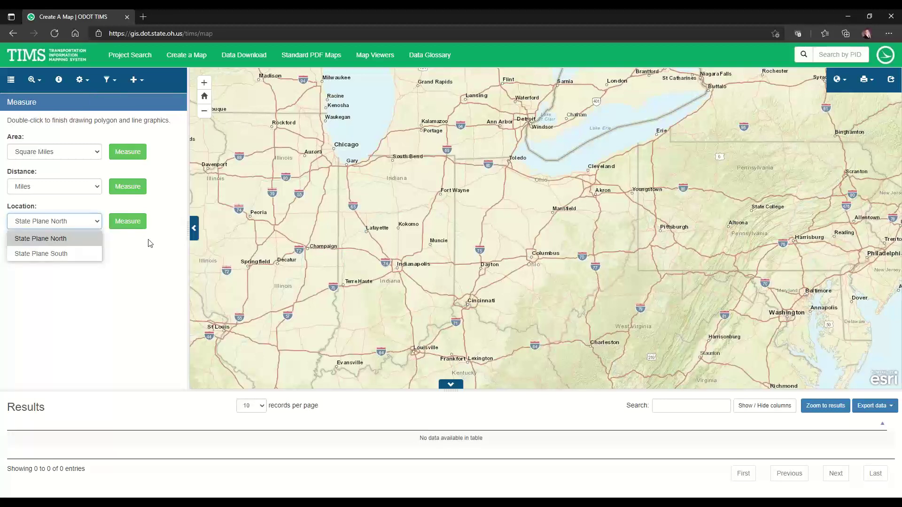
left_click(134, 265)
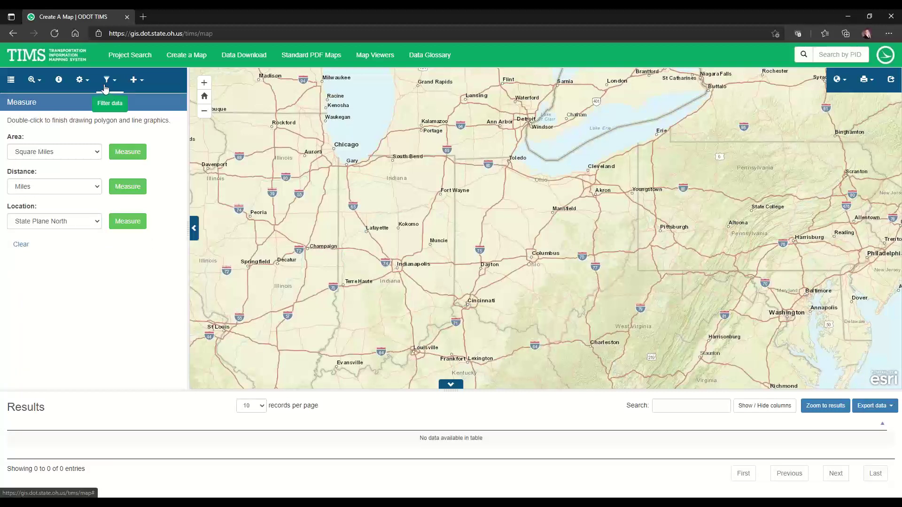
left_click(87, 83)
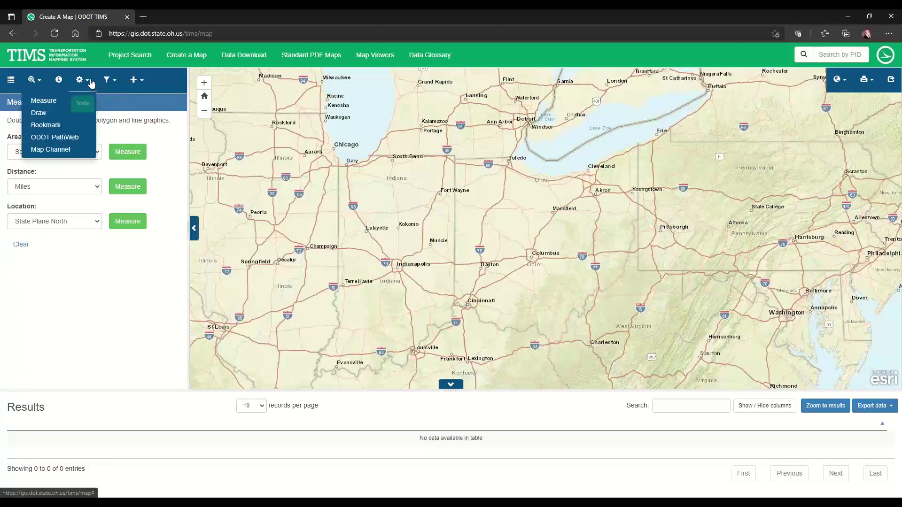
left_click(78, 126)
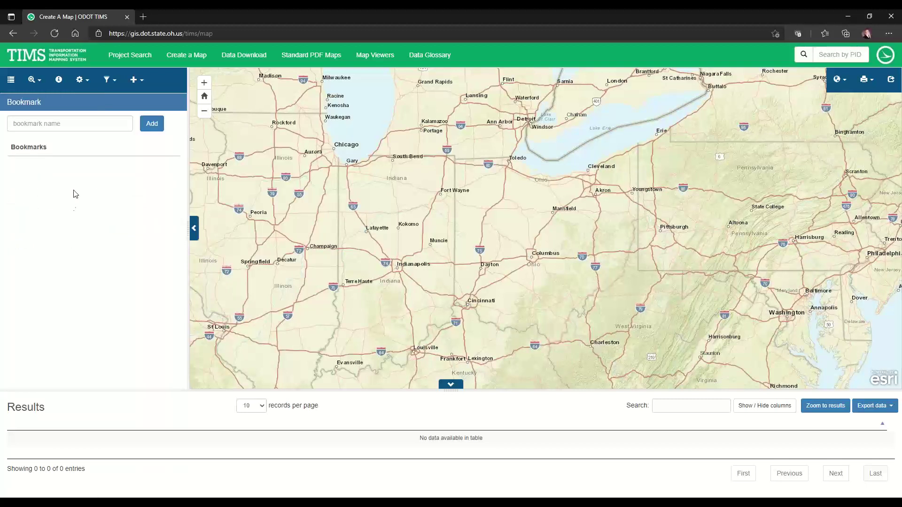
Open ODOT PathWeb for a spot on the highway southeast of Bucyrus, near Whetstone Twp.
left_click(79, 79)
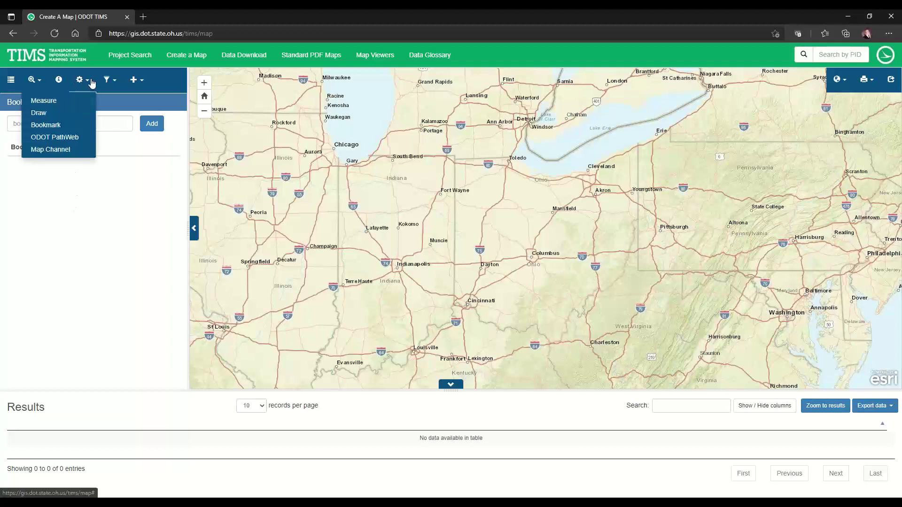
left_click(56, 139)
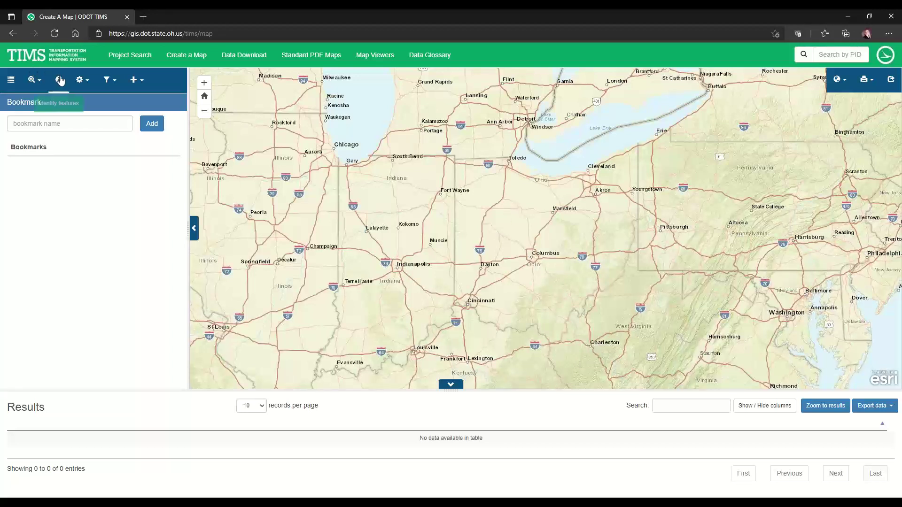
left_click(83, 80)
left_click(70, 136)
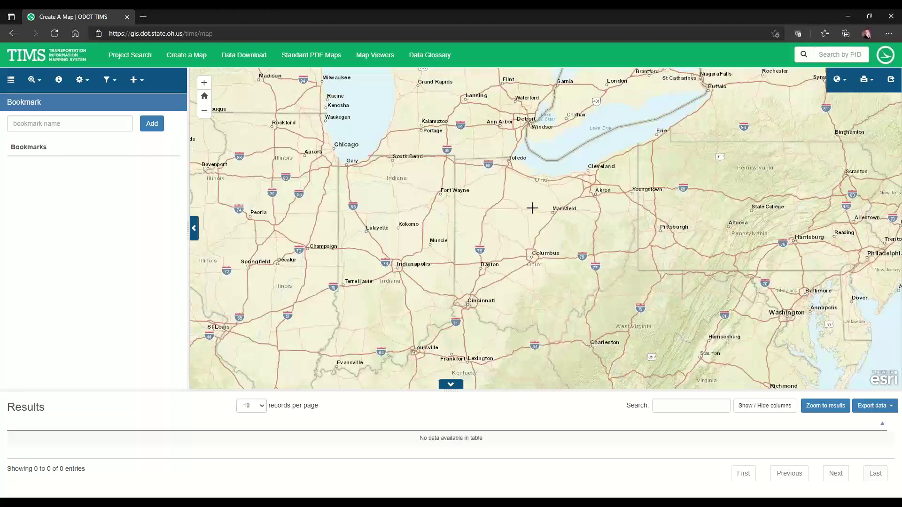
scroll(532, 210, "up", 5)
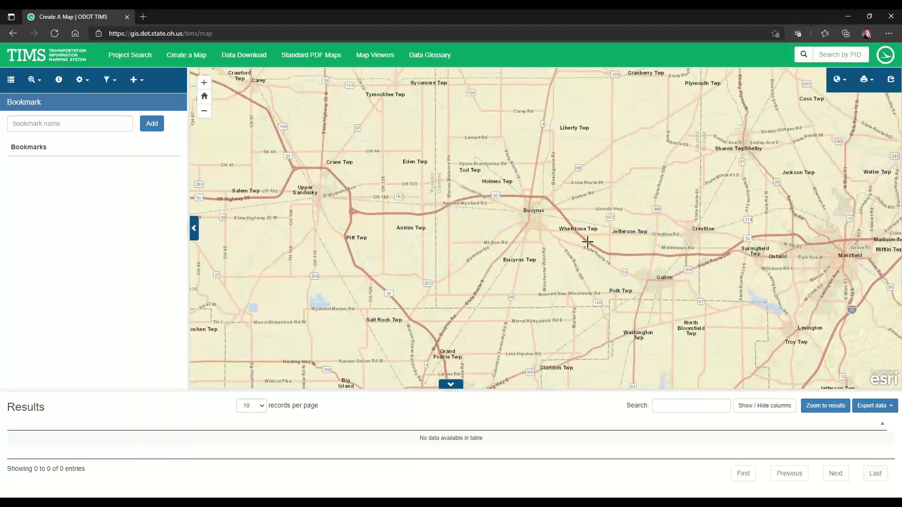
left_click(587, 242)
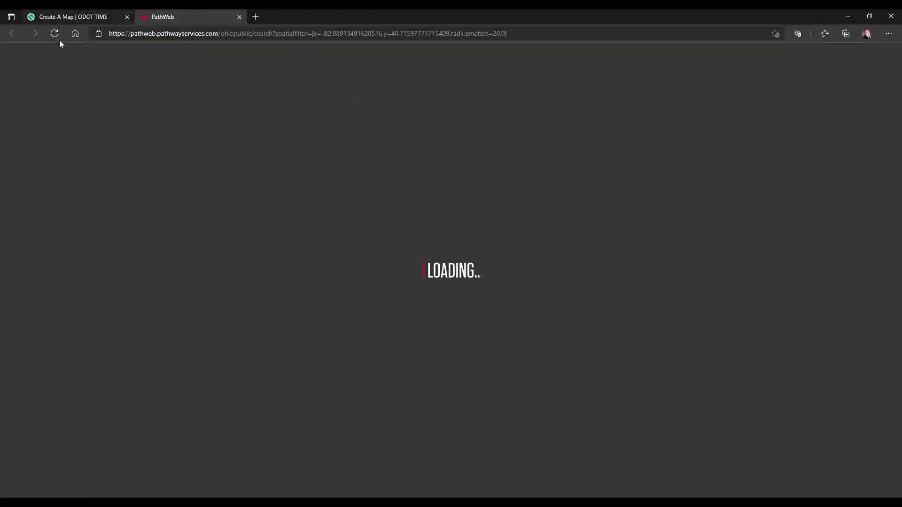
Return to Create a Map and open Map Channel for a spot on the highway northwest of Whetstone Twp.
left_click(66, 17)
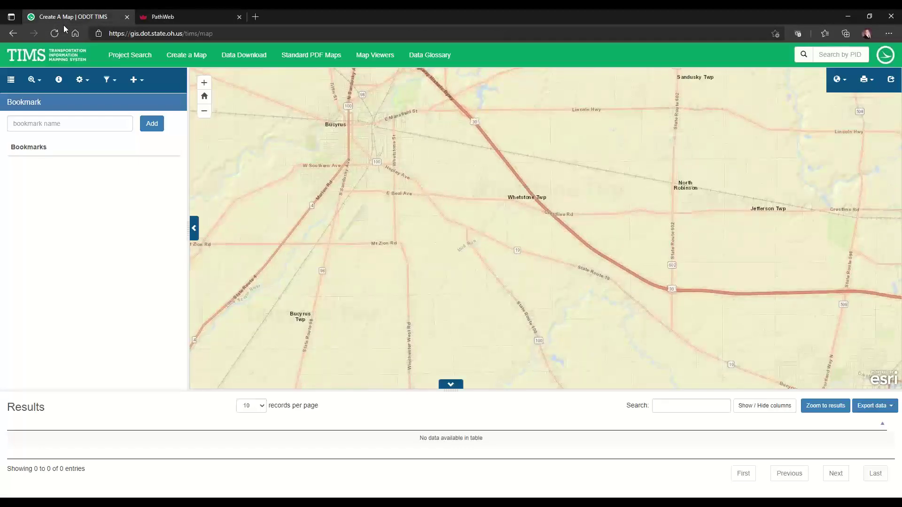
left_click(80, 79)
left_click(62, 156)
left_click(81, 80)
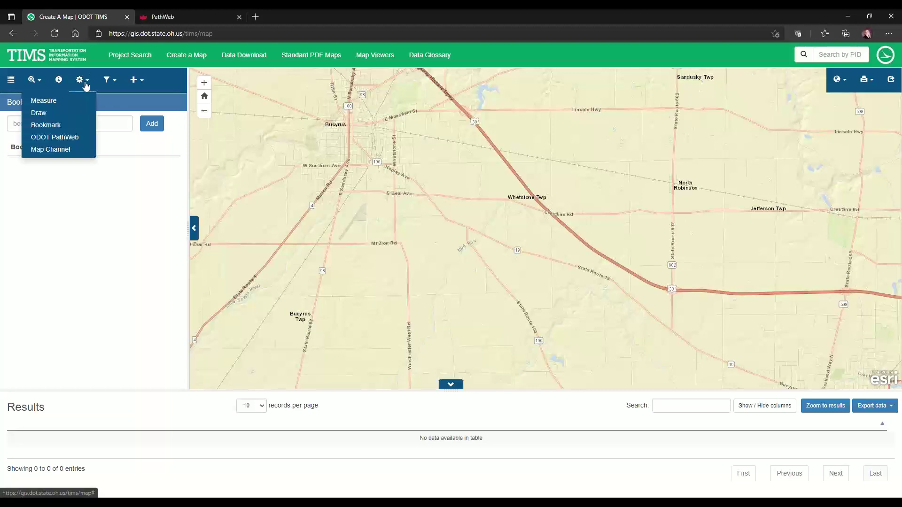
left_click(72, 150)
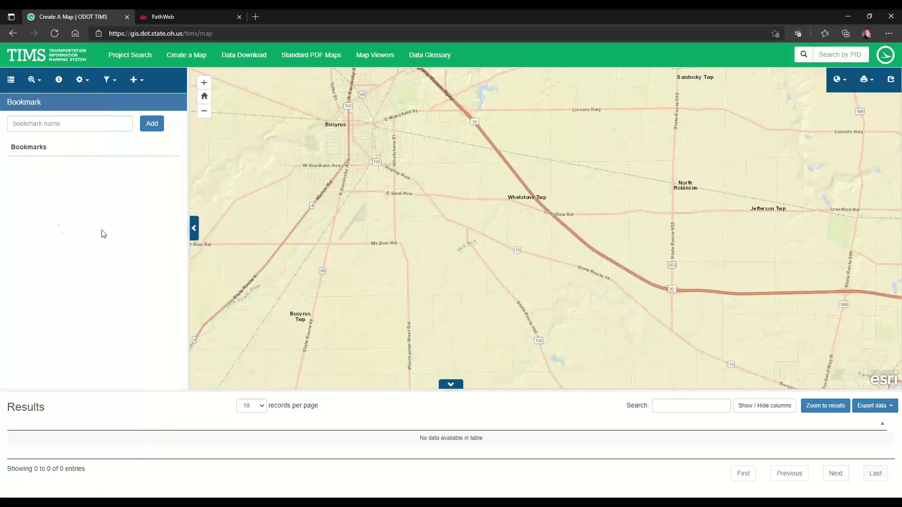
left_click(503, 156)
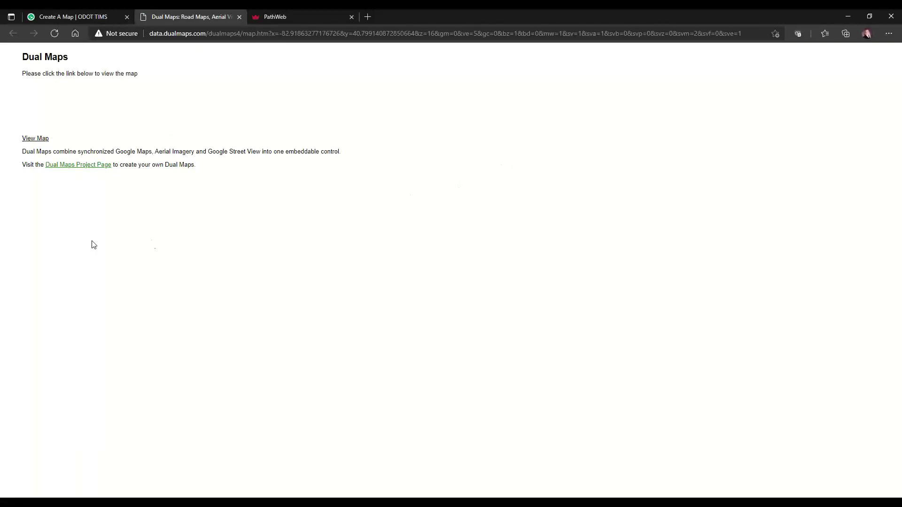
Open the Dual Maps Project Page and look through its version 7 information and map preview.
left_click(77, 167)
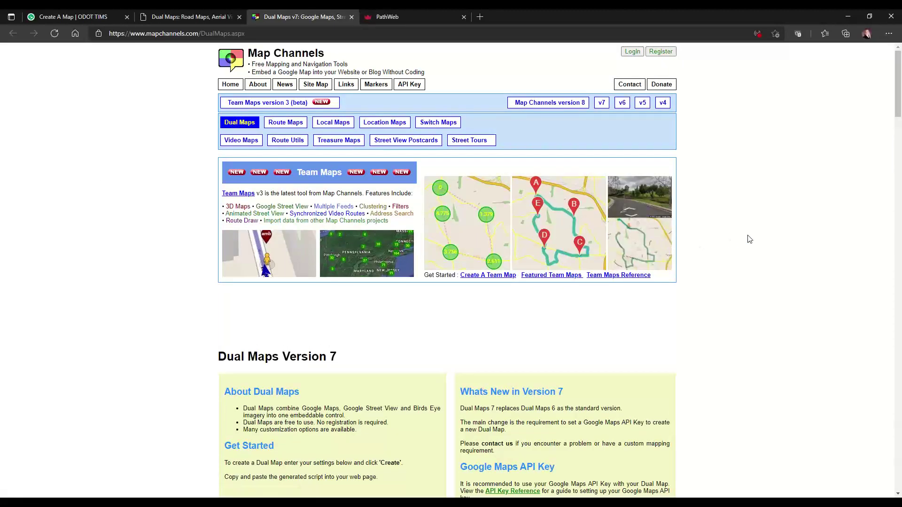
scroll(749, 239, "down", 2)
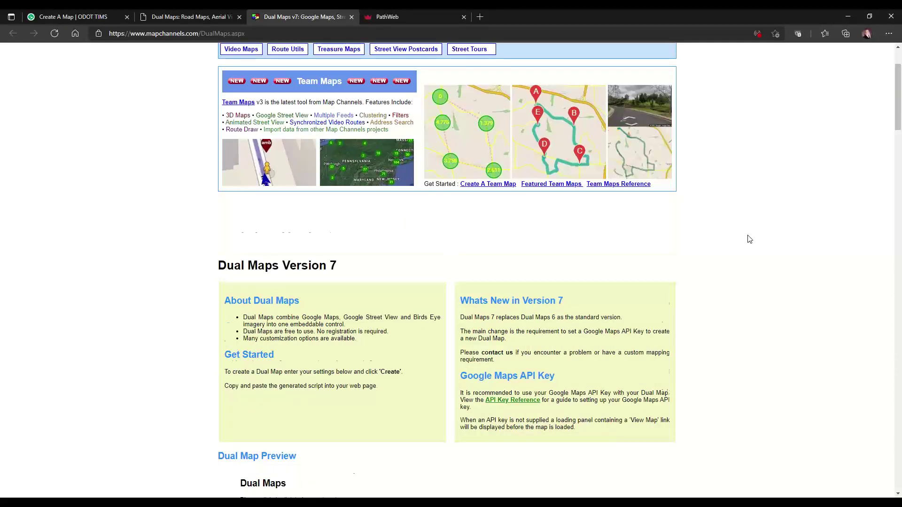
scroll(749, 239, "down", 6)
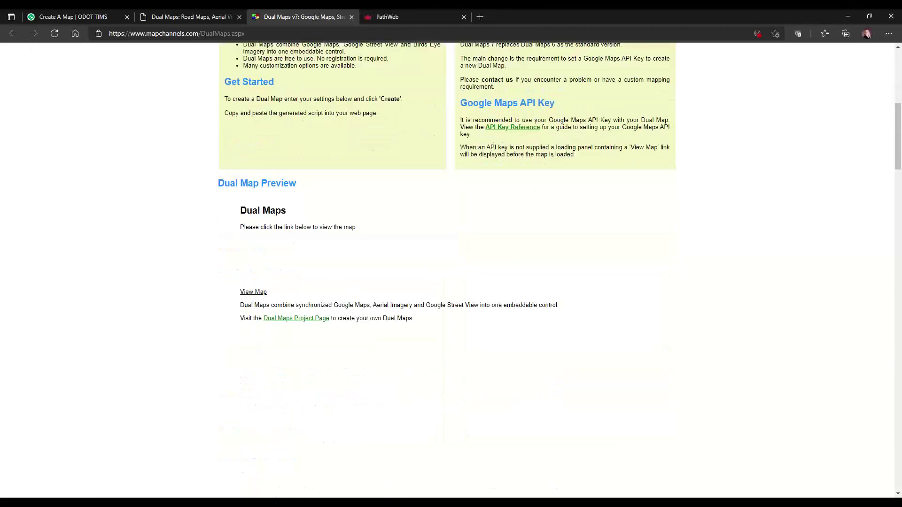
Return to the Dual Maps page, view the map and advance the Street View twice along US-30.
left_click(196, 16)
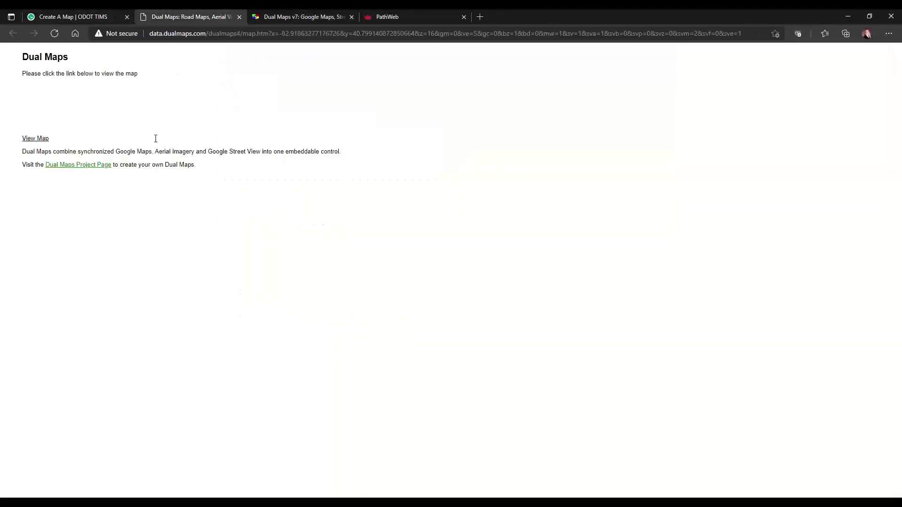
left_click(38, 140)
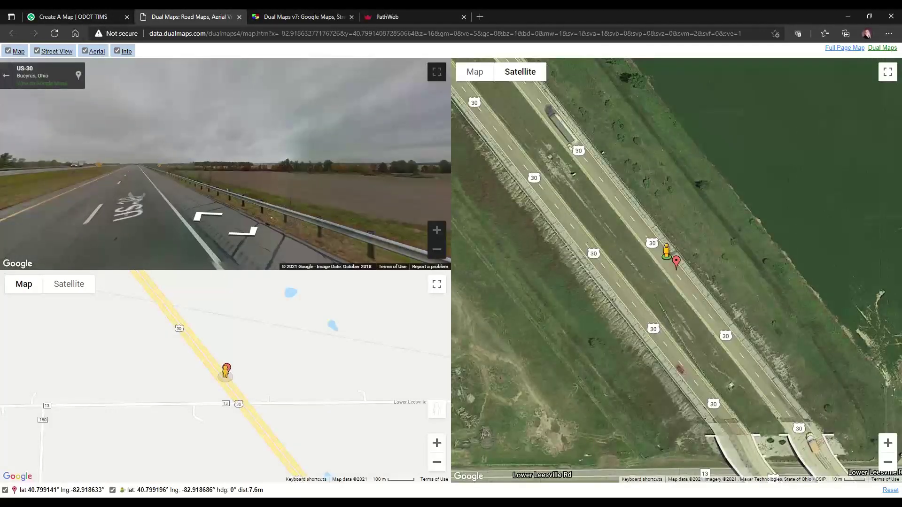
left_click(198, 219)
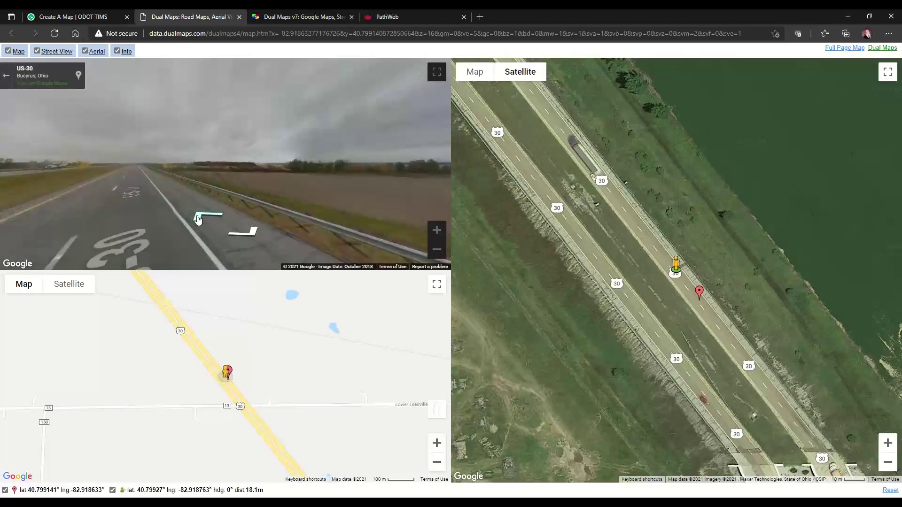
left_click(198, 219)
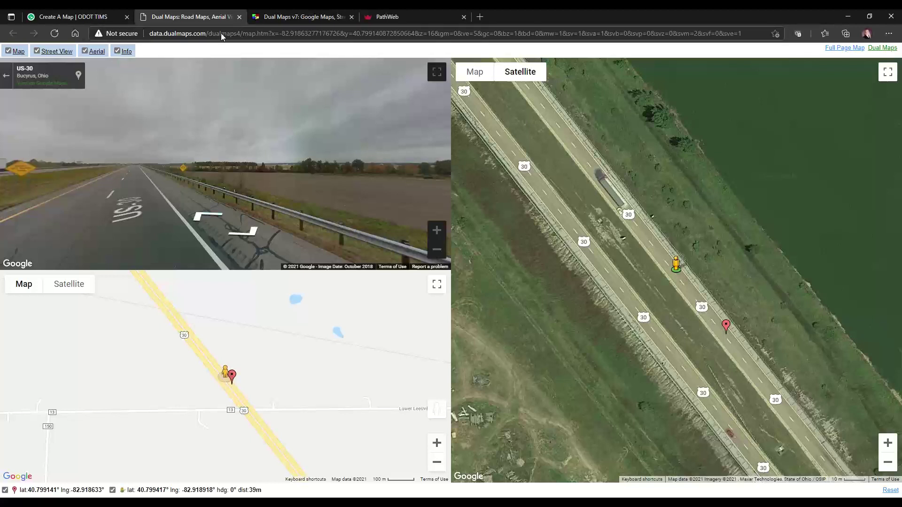
Return to Create a Map, turn on the ODOT Facilities asset layer and show its legend.
left_click(68, 18)
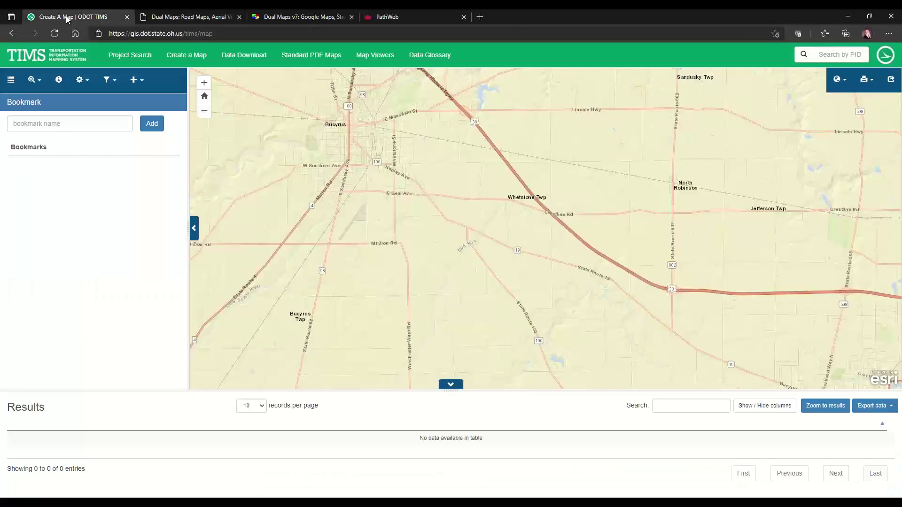
left_click(112, 84)
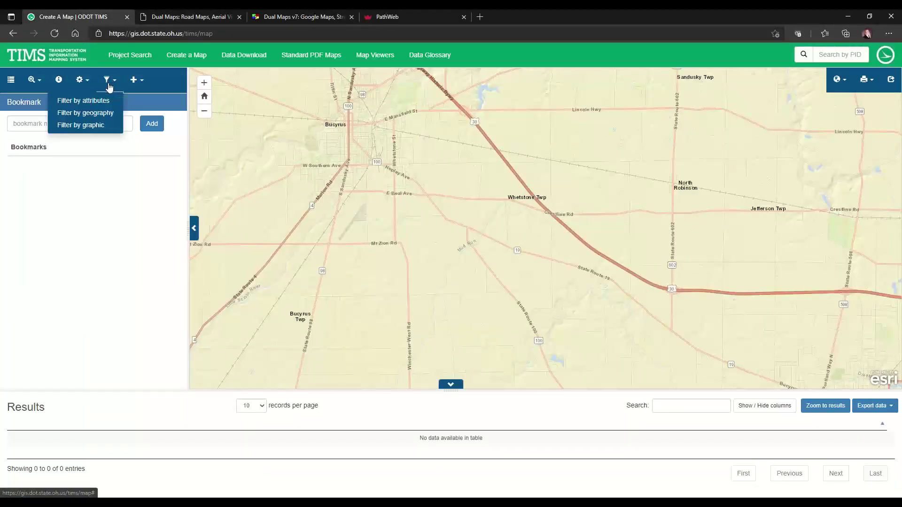
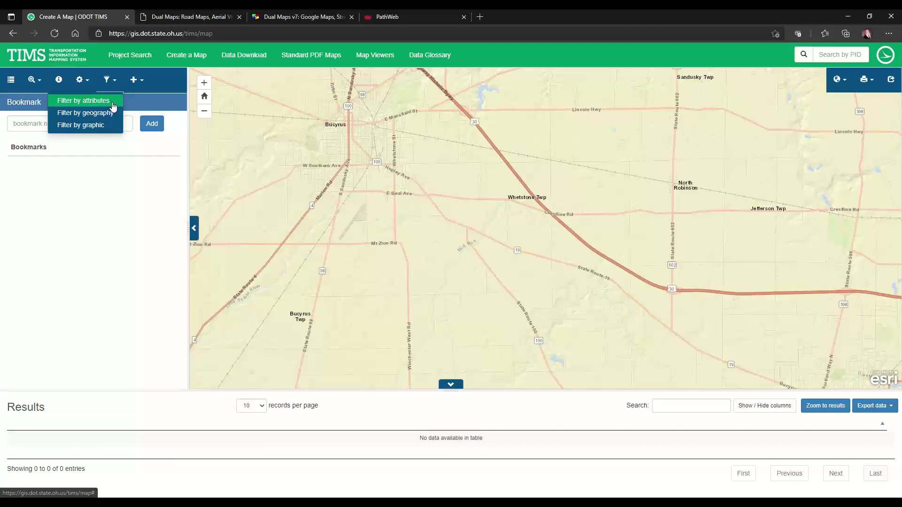
left_click(11, 80)
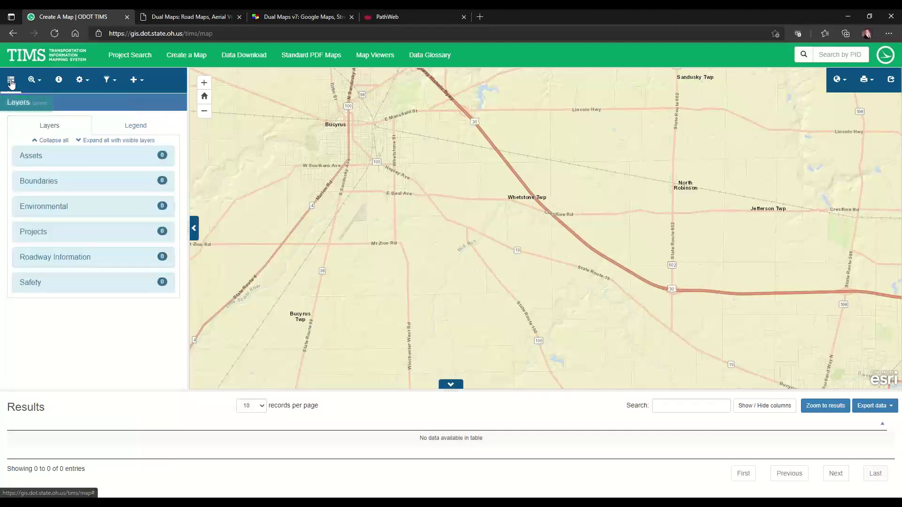
left_click(31, 155)
left_click(124, 181)
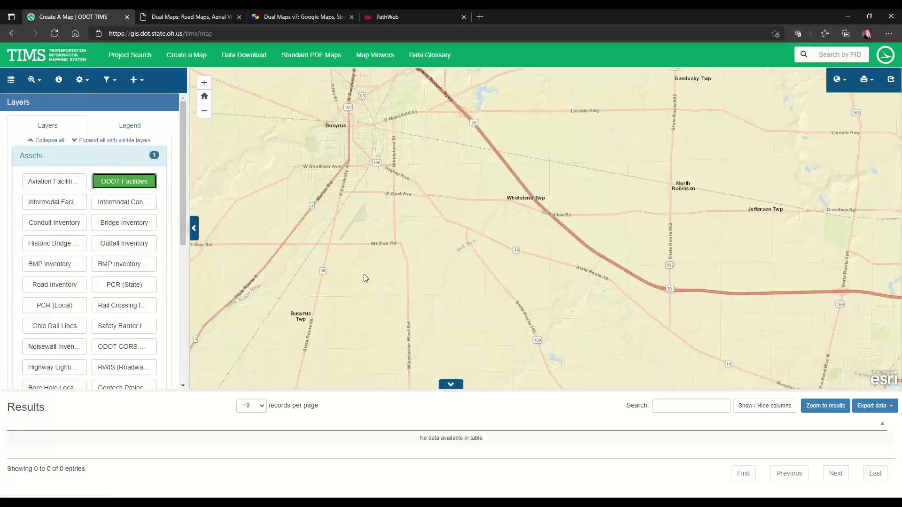
scroll(364, 274, "down", 1)
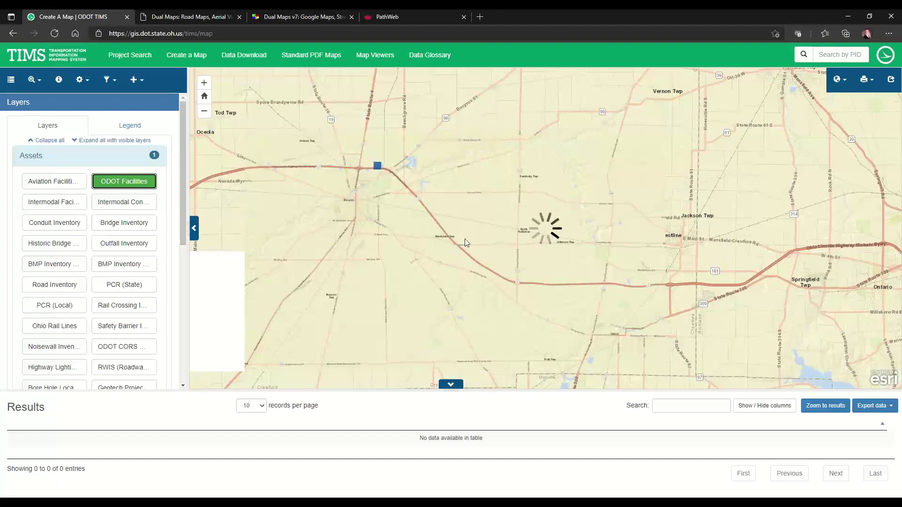
scroll(498, 227, "down", 1)
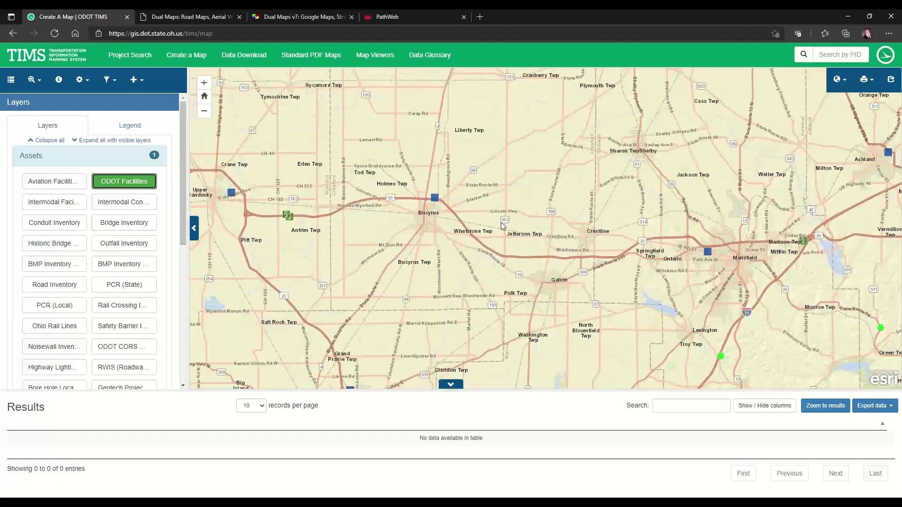
left_click(118, 127)
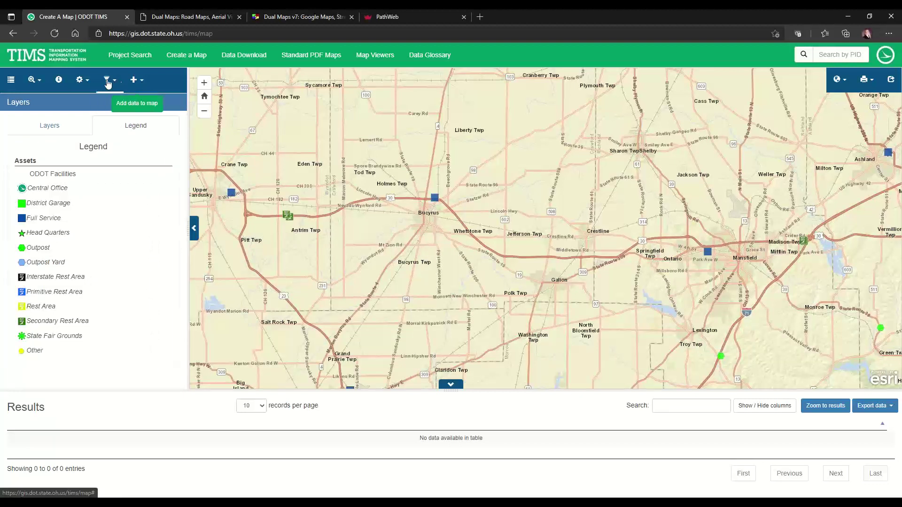
Filter ODOT Facilities by geography to those that intersect the District 6 feature.
left_click(107, 80)
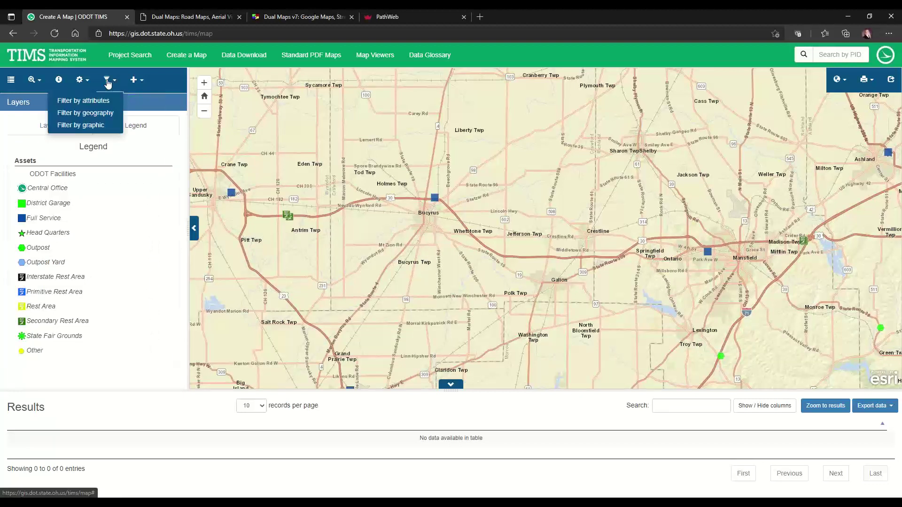
left_click(96, 114)
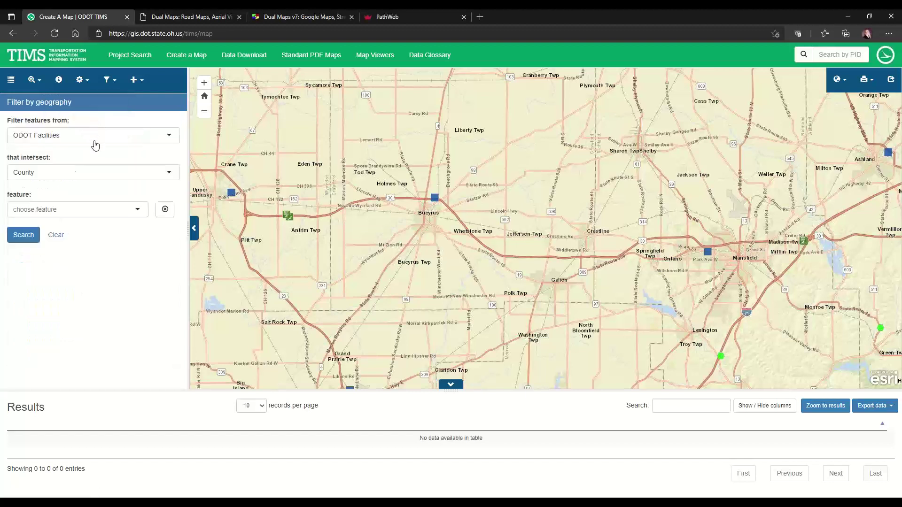
left_click(86, 173)
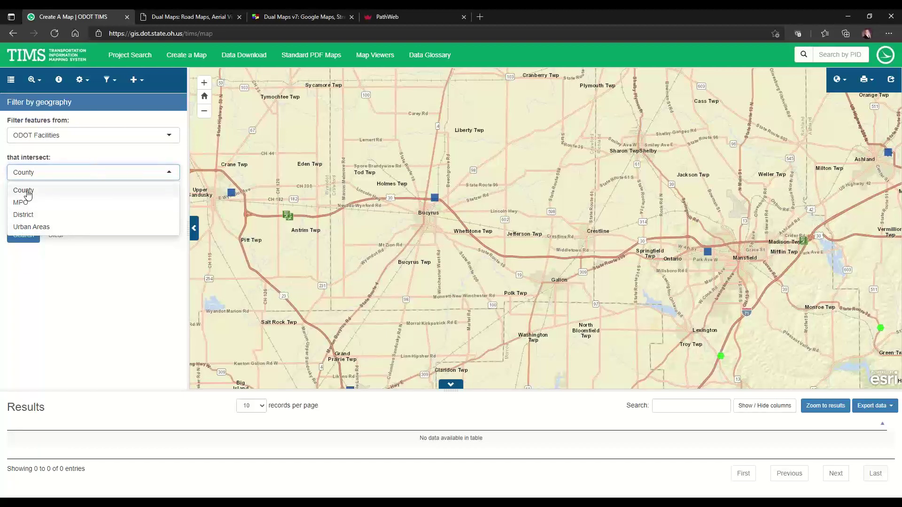
left_click(28, 218)
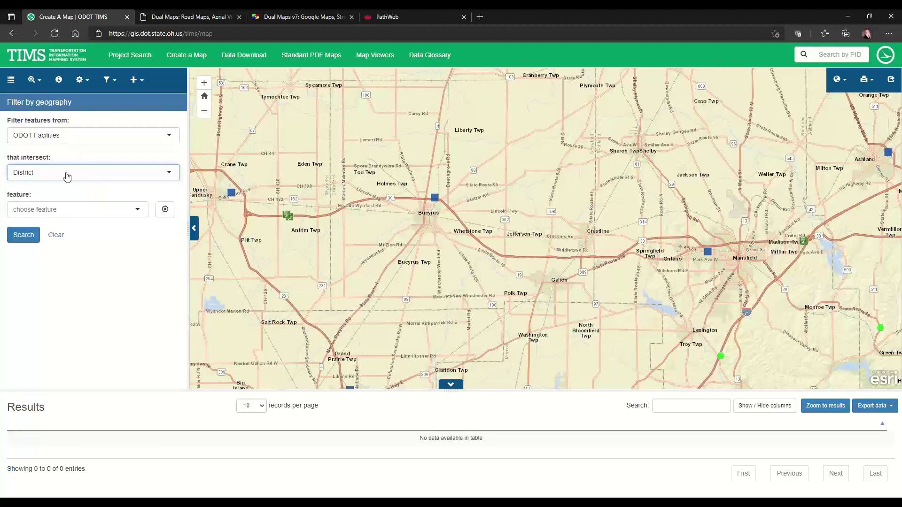
left_click(70, 211)
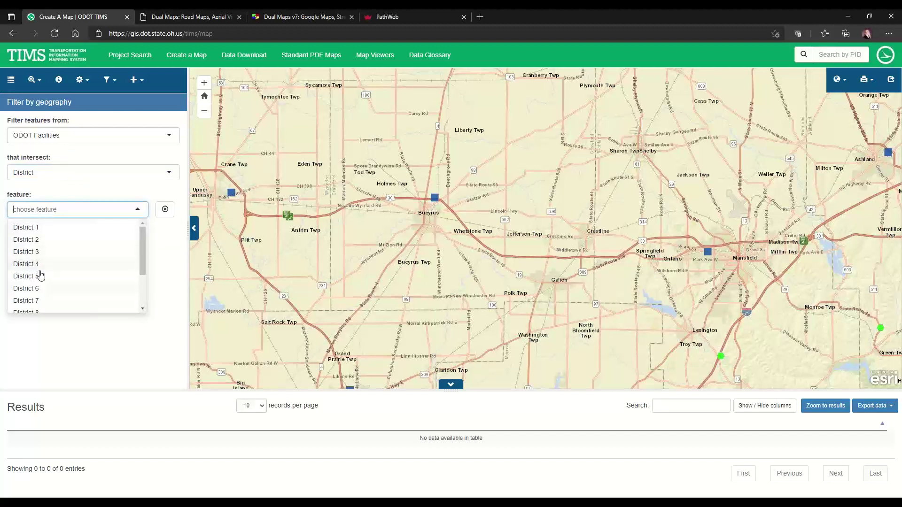
left_click(37, 289)
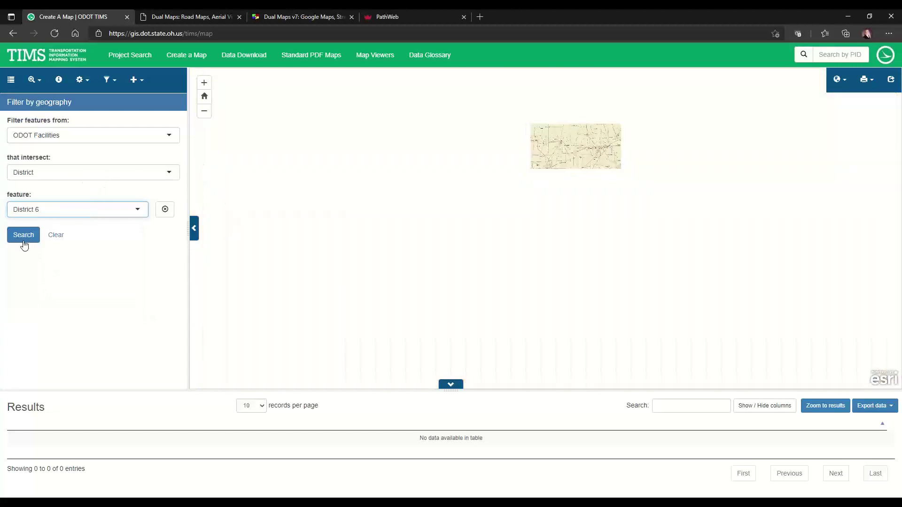
left_click(23, 235)
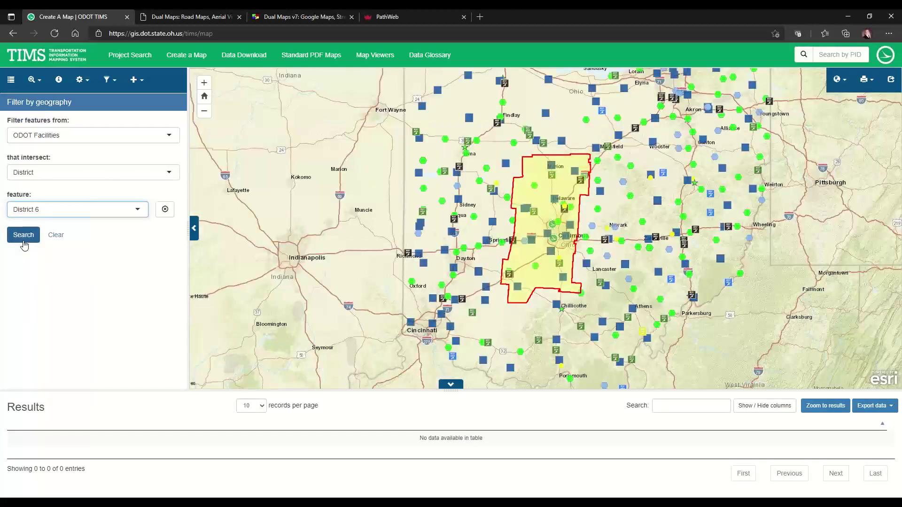
left_click(23, 236)
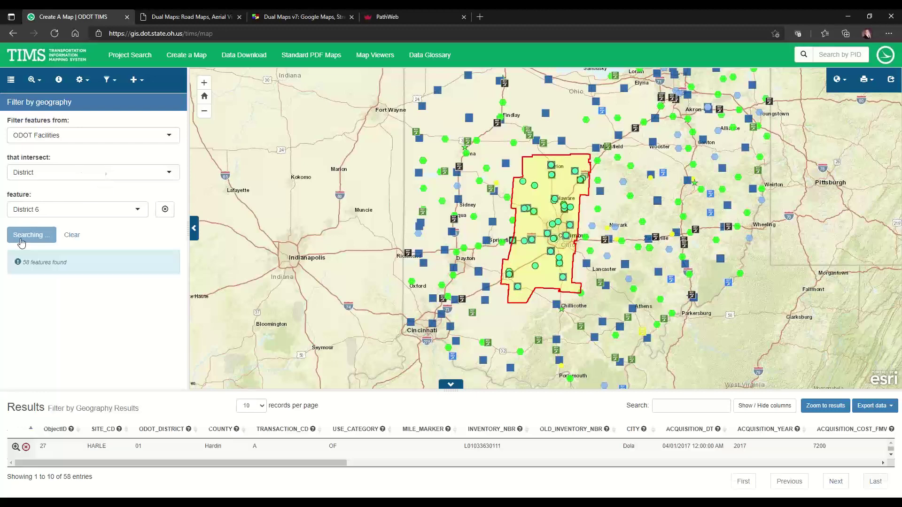
Enlarge the results table to review the District 6 facilities and clear the geography filter.
left_click_drag(338, 391, 327, 312)
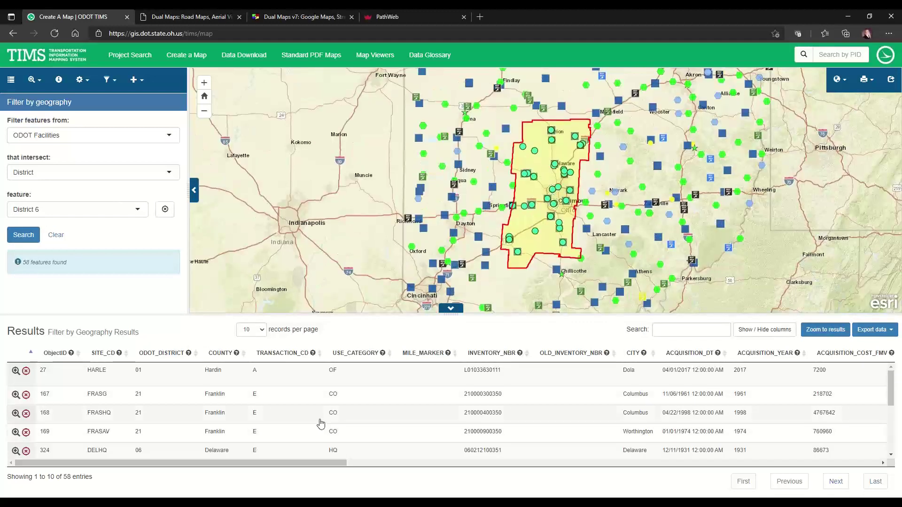
scroll(321, 424, "down", 1)
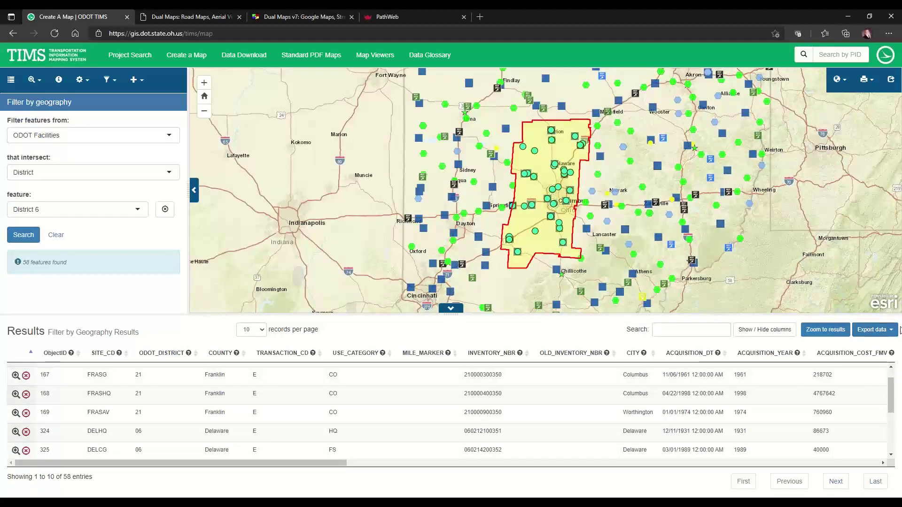
left_click(879, 331)
left_click(715, 335)
key("Tab")
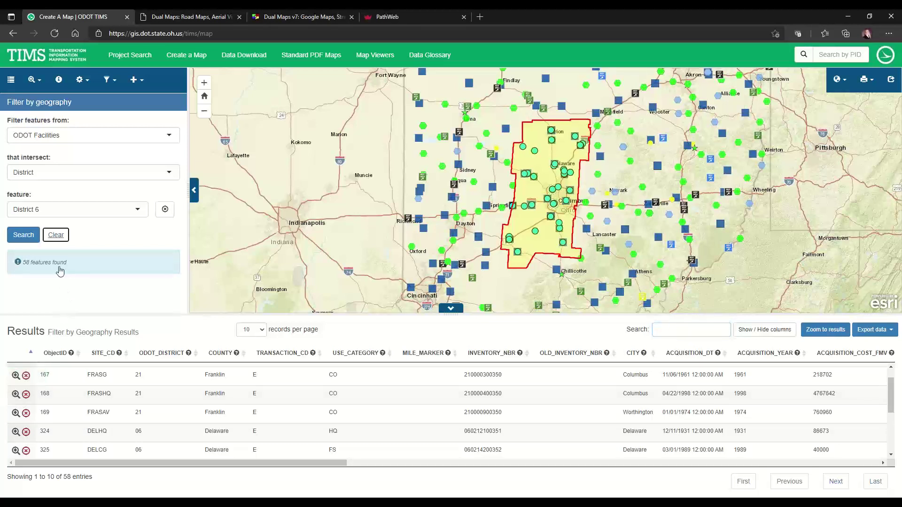
key("Return")
Open Filter by graphic, shrink the results table to enlarge the map, and check the available feature sources.
left_click(112, 81)
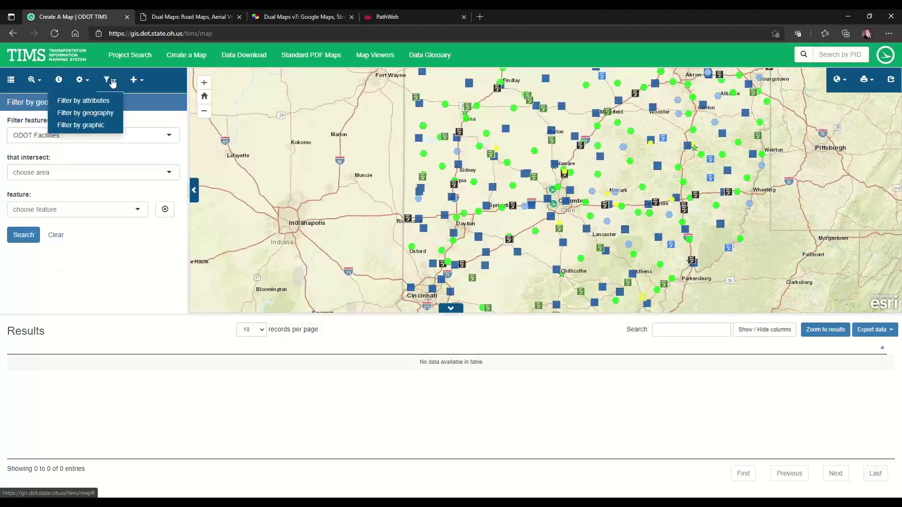
left_click(104, 125)
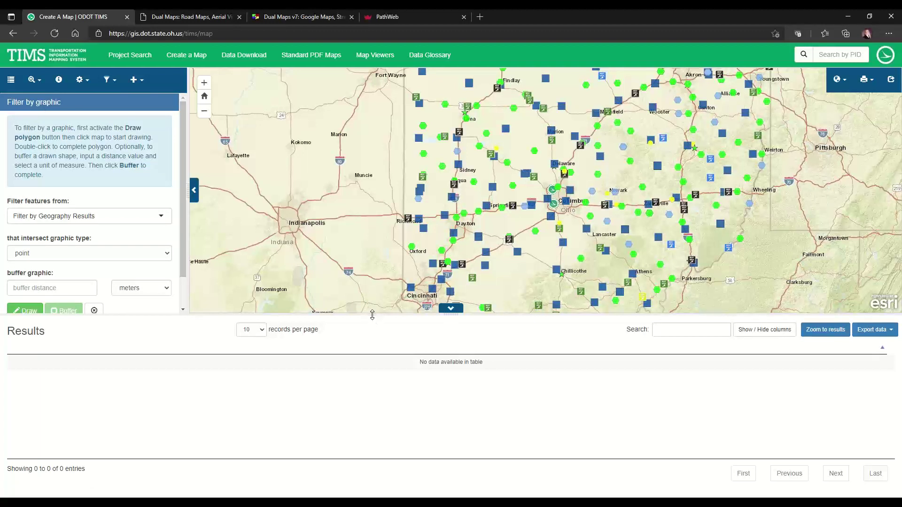
left_click_drag(372, 315, 365, 417)
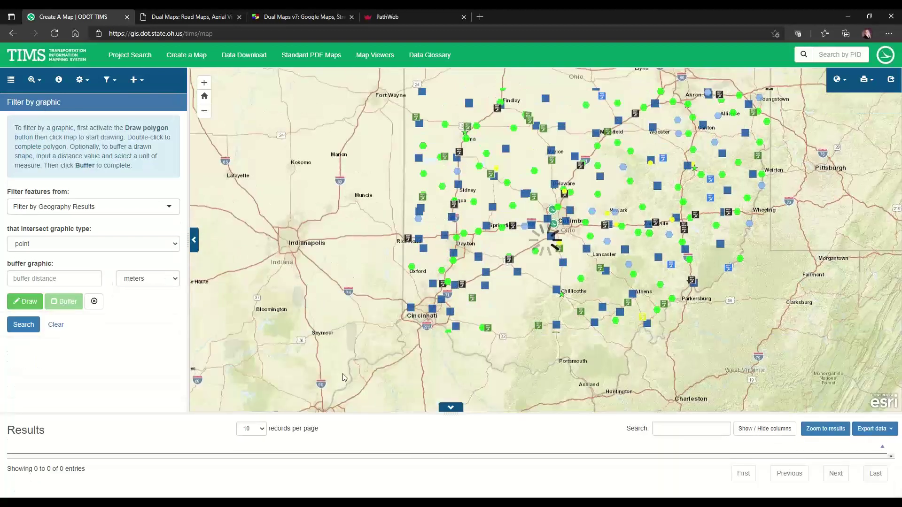
left_click(64, 207)
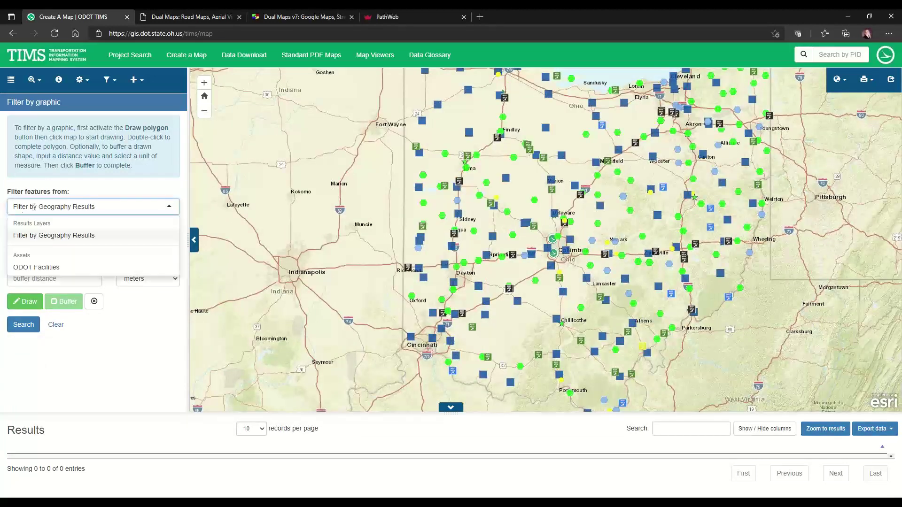
left_click(106, 210)
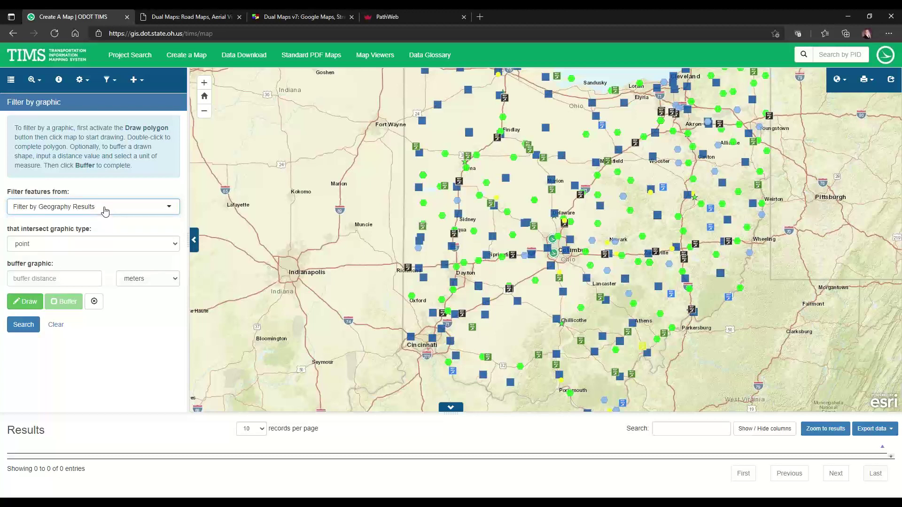
left_click(105, 207)
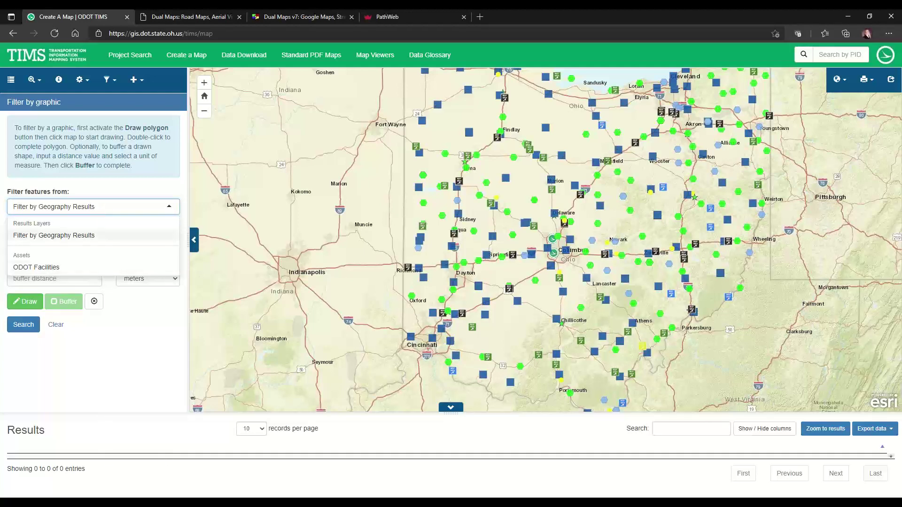
Check which layers are turned on and return to Filter by graphic.
left_click(11, 80)
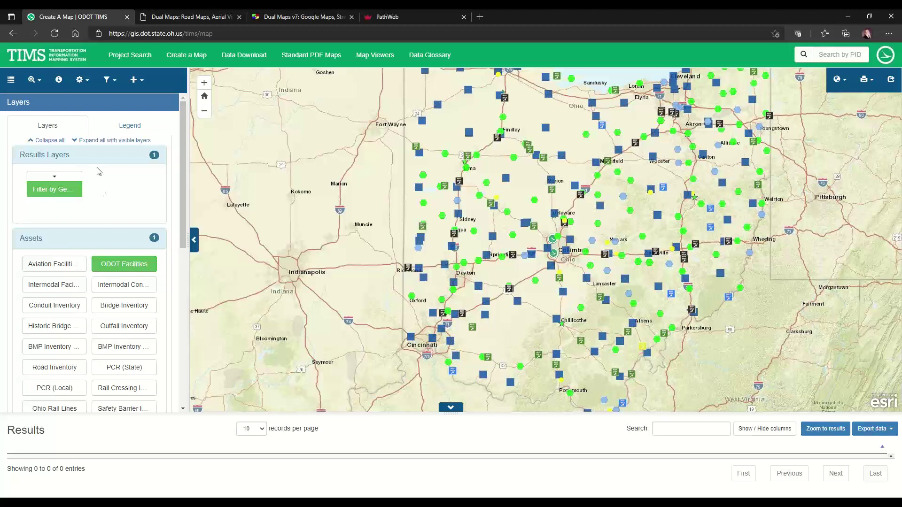
left_click(116, 84)
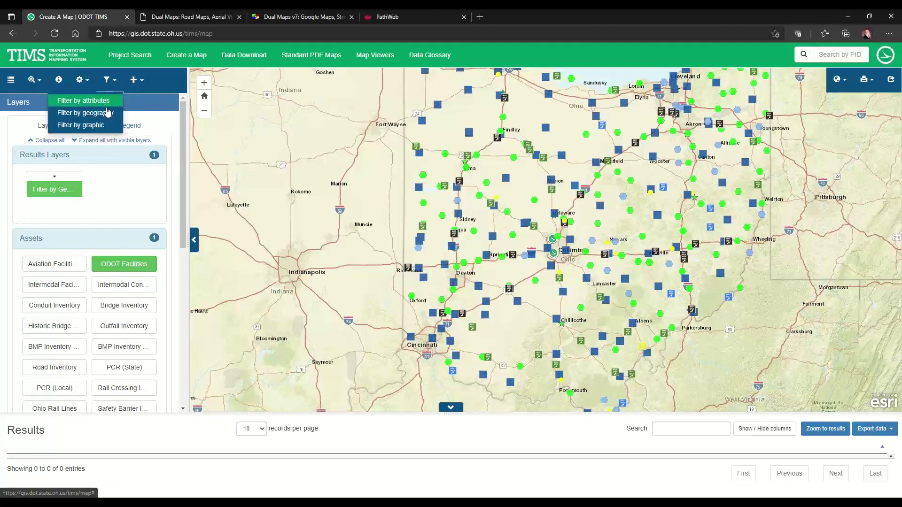
left_click(108, 112)
left_click(109, 80)
left_click(112, 123)
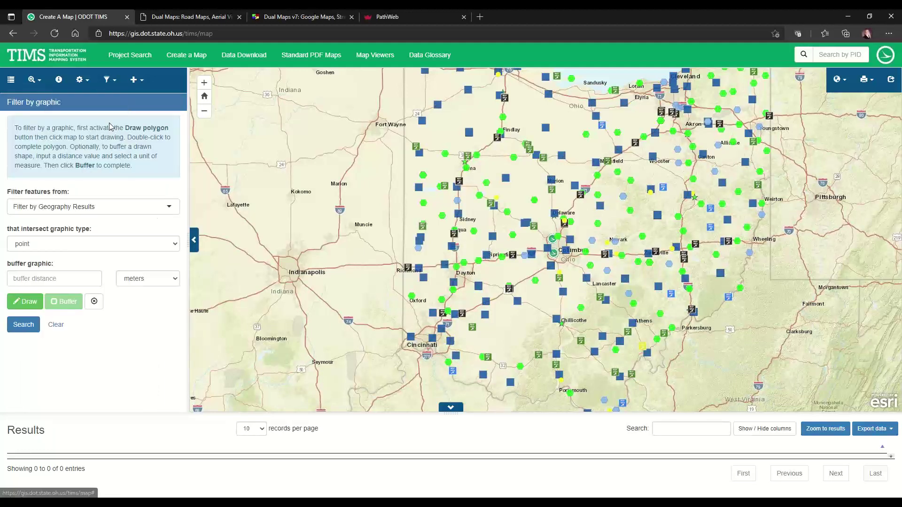
Try a graphic filter on ODOT Facilities with a point near Columbus, clearing it before anything is drawn.
left_click(99, 217)
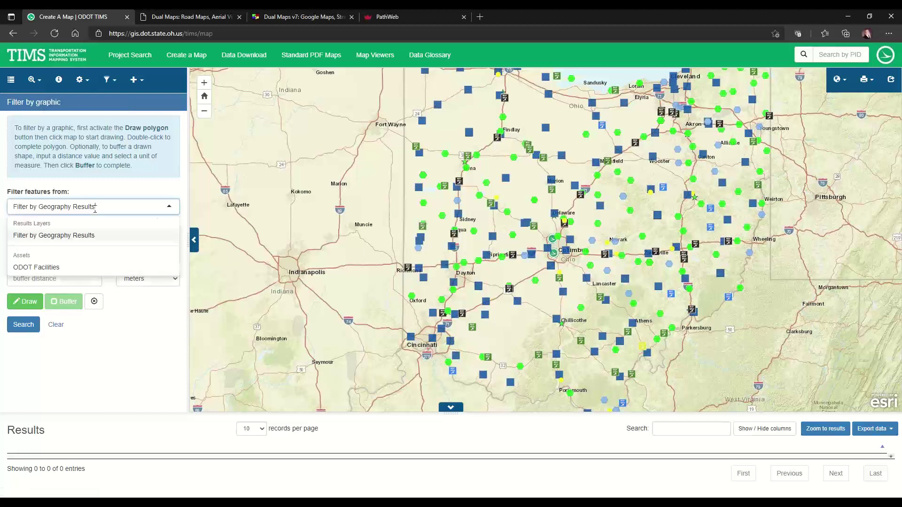
left_click(34, 272)
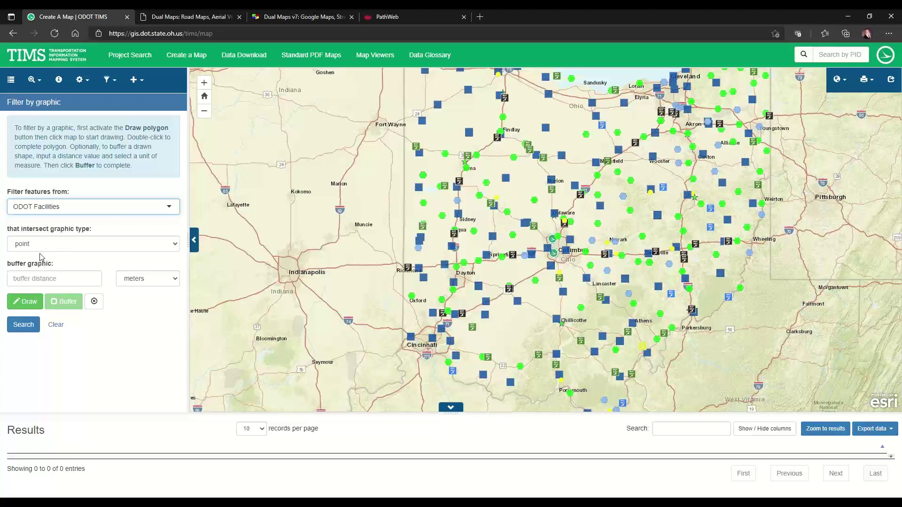
left_click(26, 306)
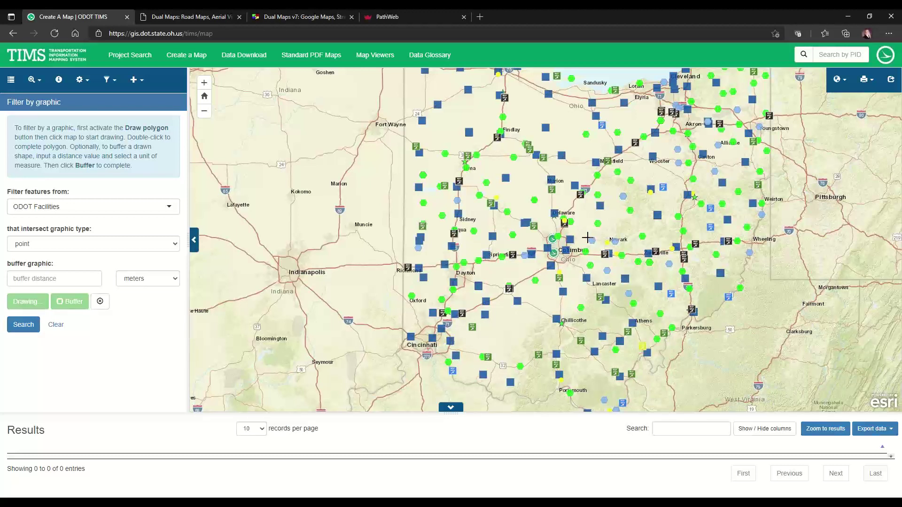
scroll(587, 237, "up", 1)
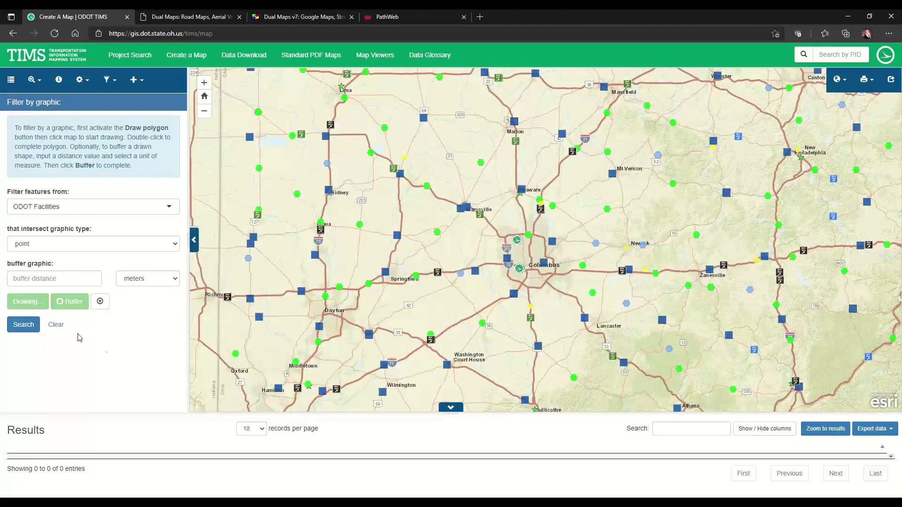
left_click(56, 326)
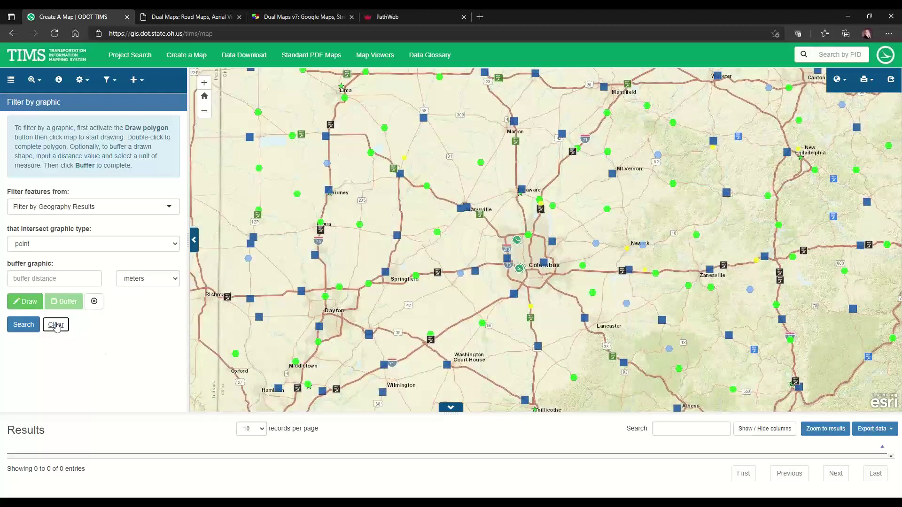
Try a graphic filter on ODOT Facilities with the graphic type set to line, and cancel the drawing.
left_click(25, 305)
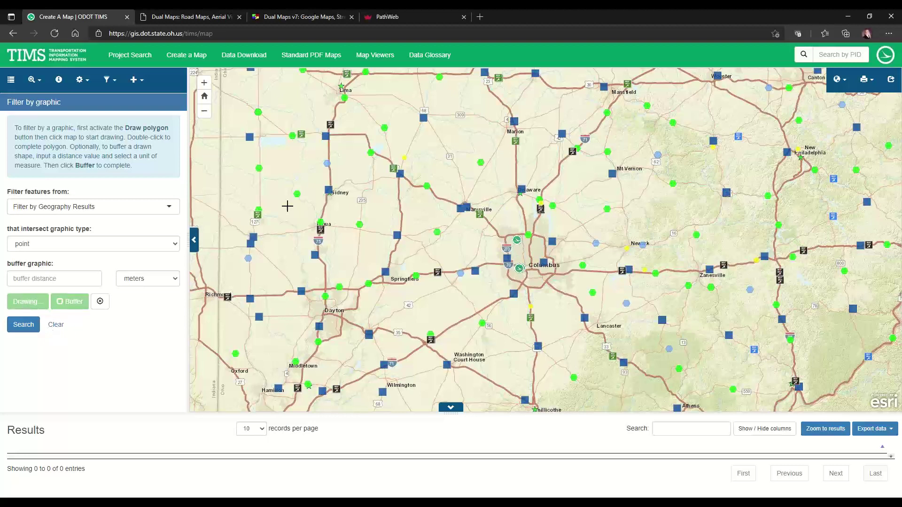
left_click(150, 212)
left_click(45, 264)
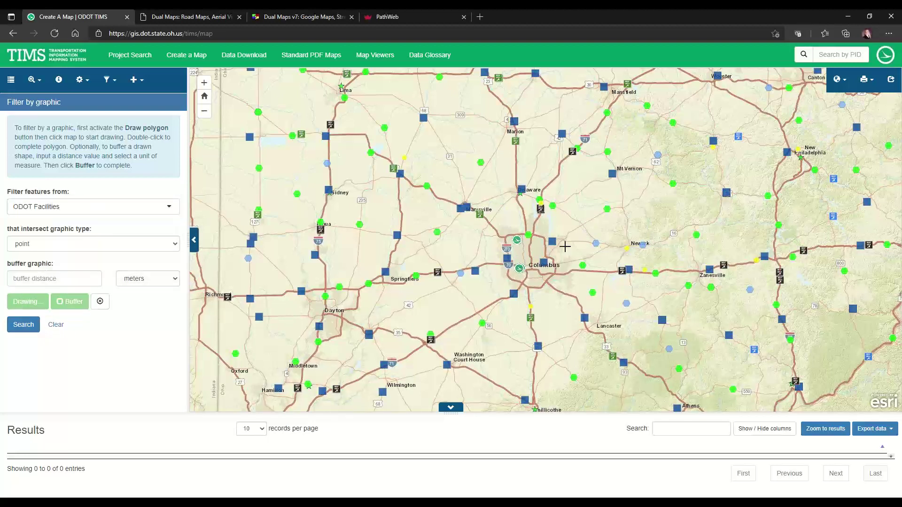
left_click(130, 246)
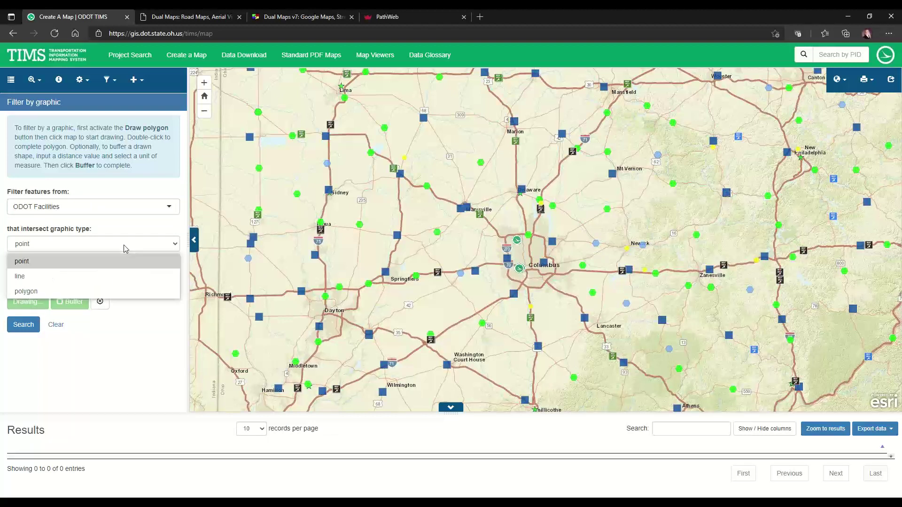
left_click(81, 276)
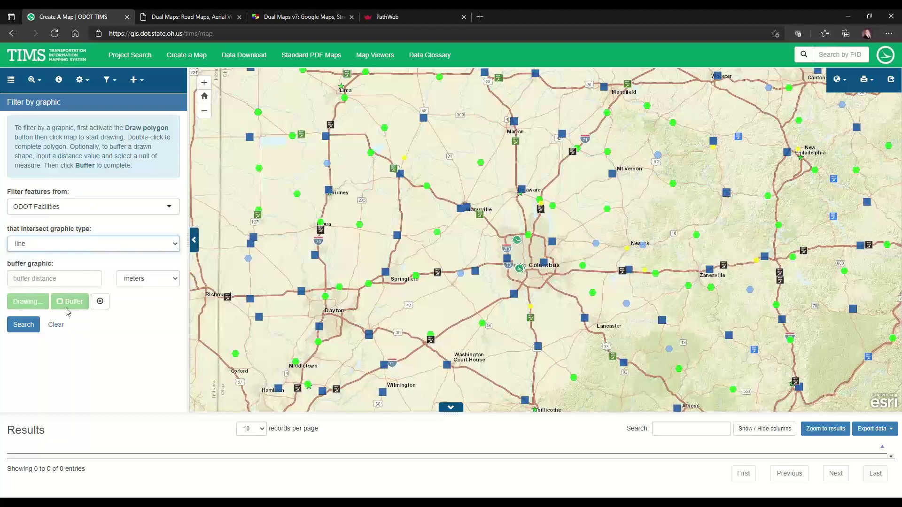
left_click(101, 304)
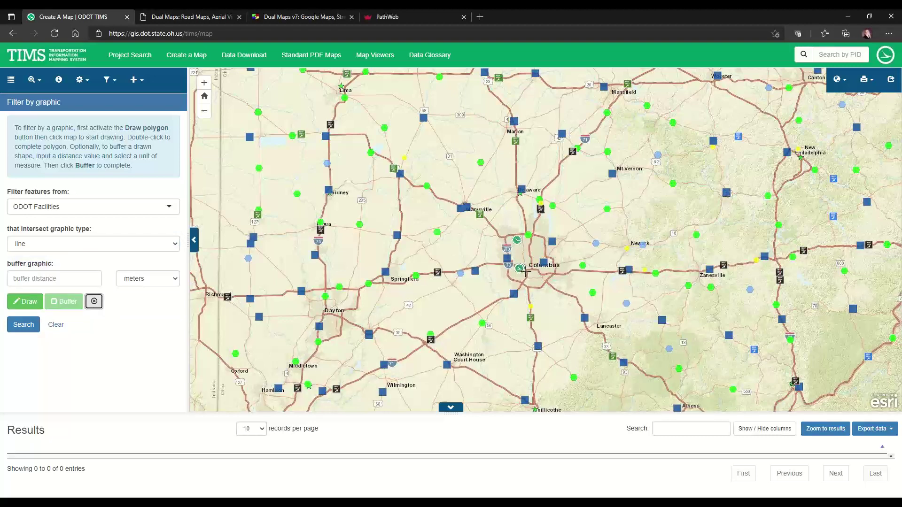
Try drawing a polygon around the Columbus area for the ODOT Facilities graphic filter, and clear the filter.
scroll(524, 271, "up", 3)
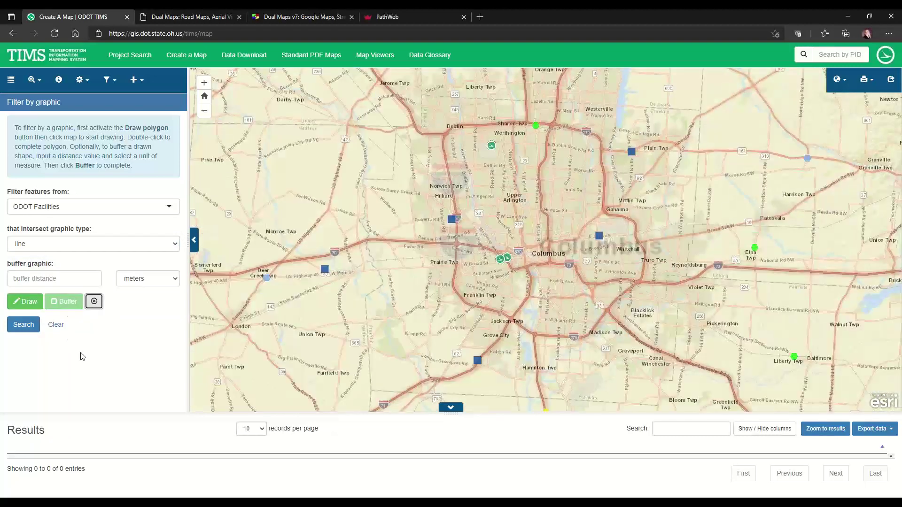
left_click(67, 251)
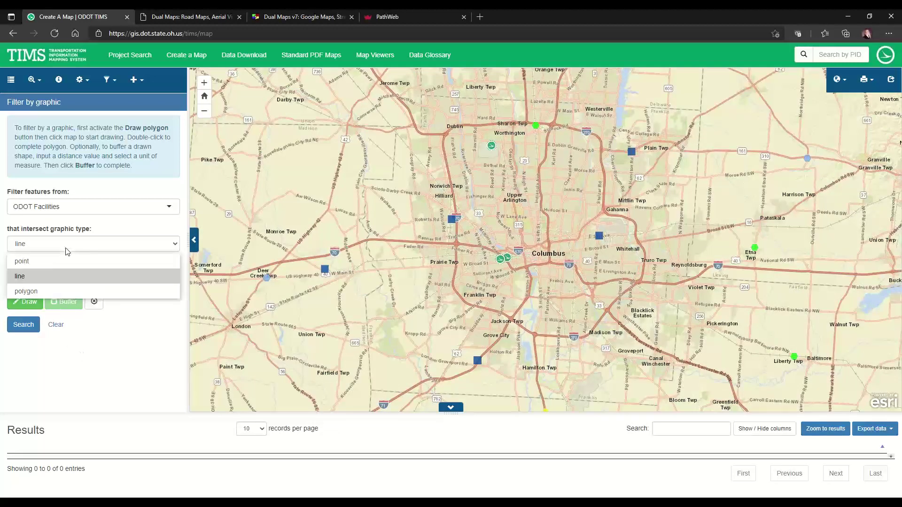
left_click(49, 291)
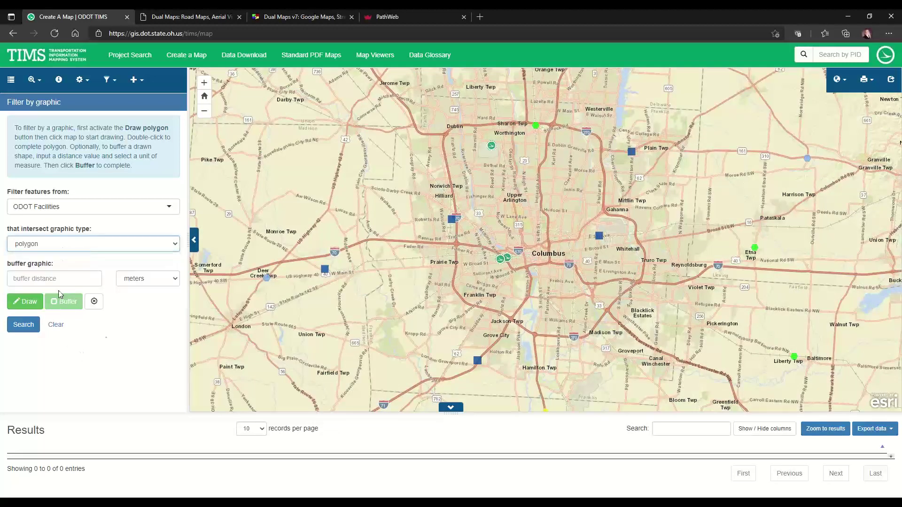
left_click(22, 301)
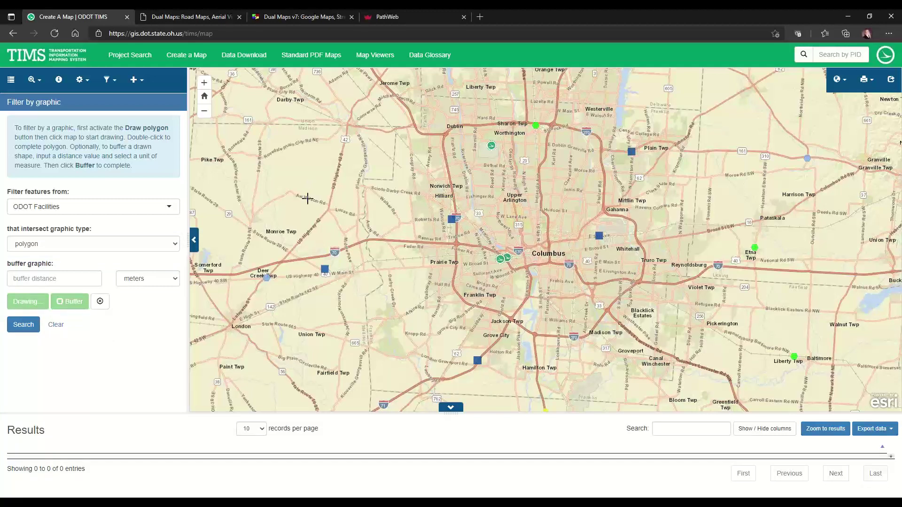
scroll(303, 176, "up", 1)
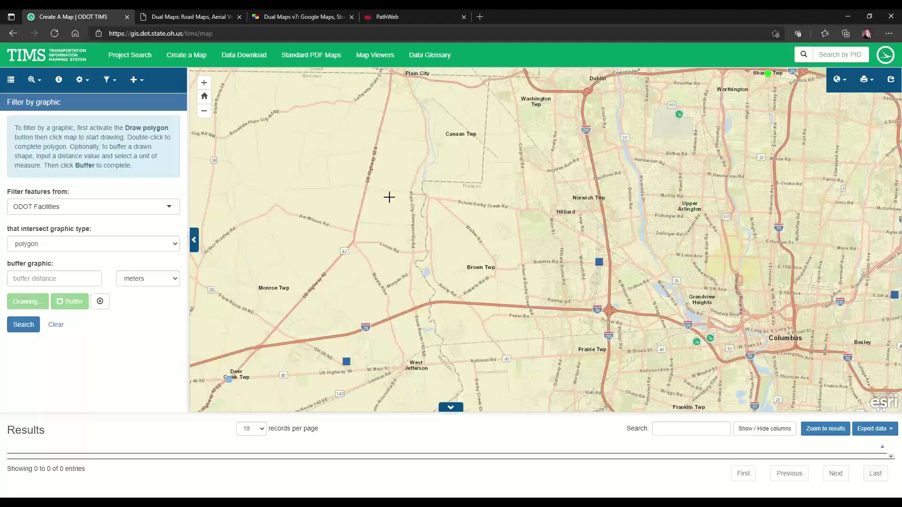
left_click(56, 326)
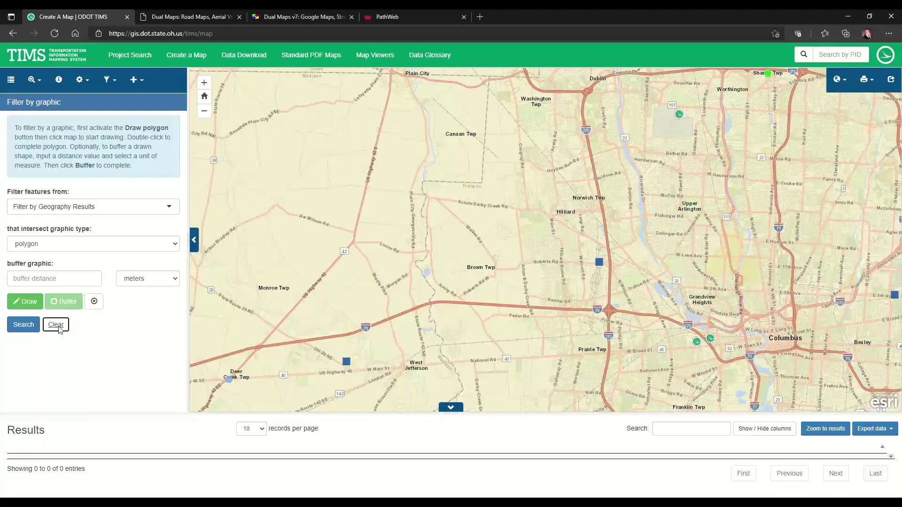
Open Filter by attributes, select ODOT Facilities as the feature source and add a filter condition.
left_click(109, 80)
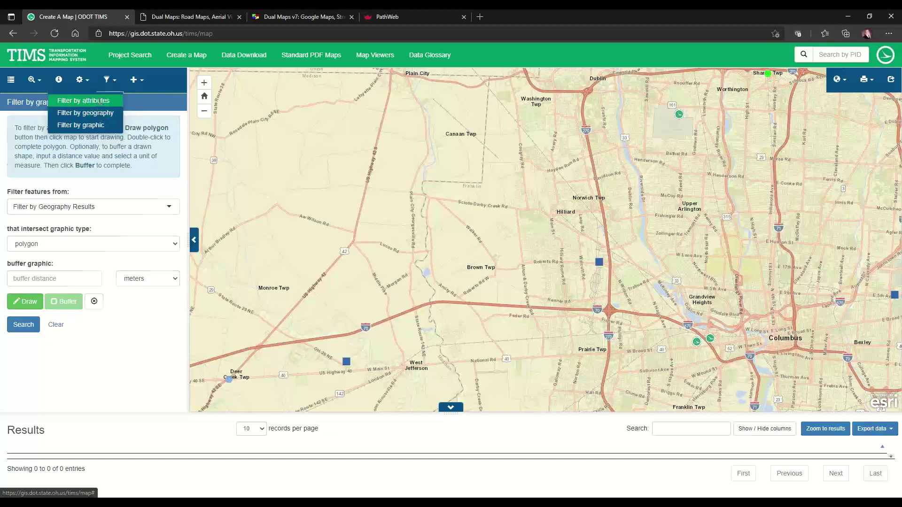
left_click(99, 100)
left_click(96, 136)
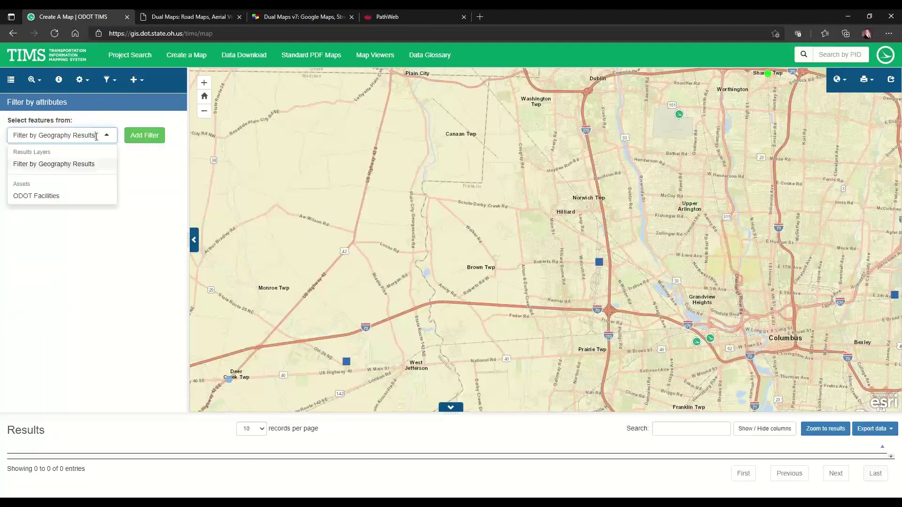
left_click(39, 196)
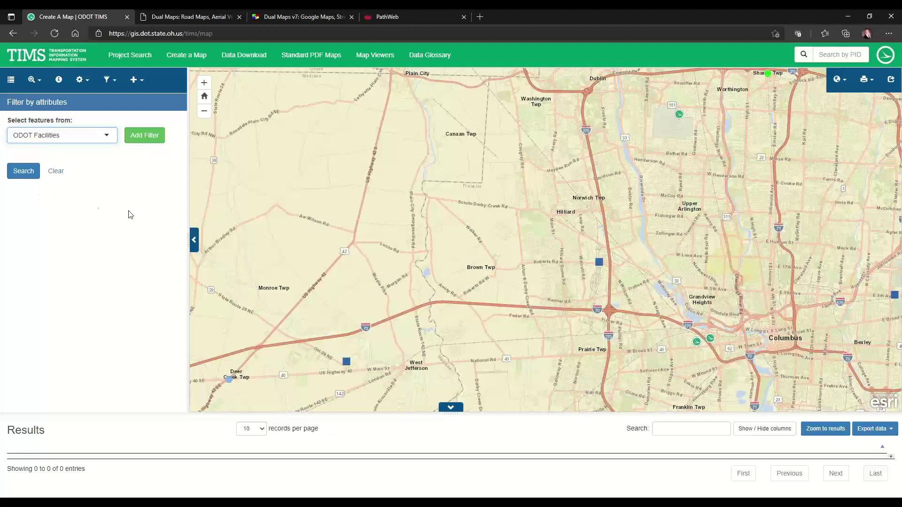
left_click(153, 140)
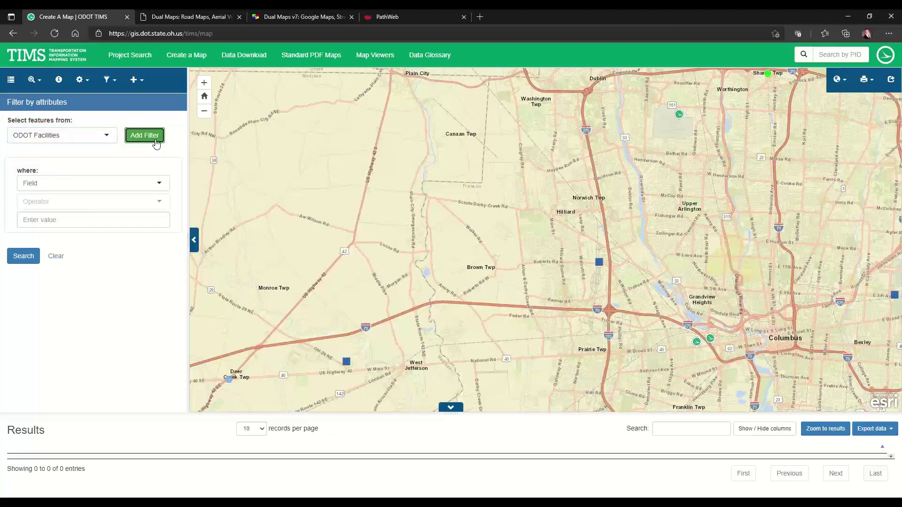
Set the ODOT Facilities condition to COUNTY is Franklin and run the attribute search.
left_click(87, 185)
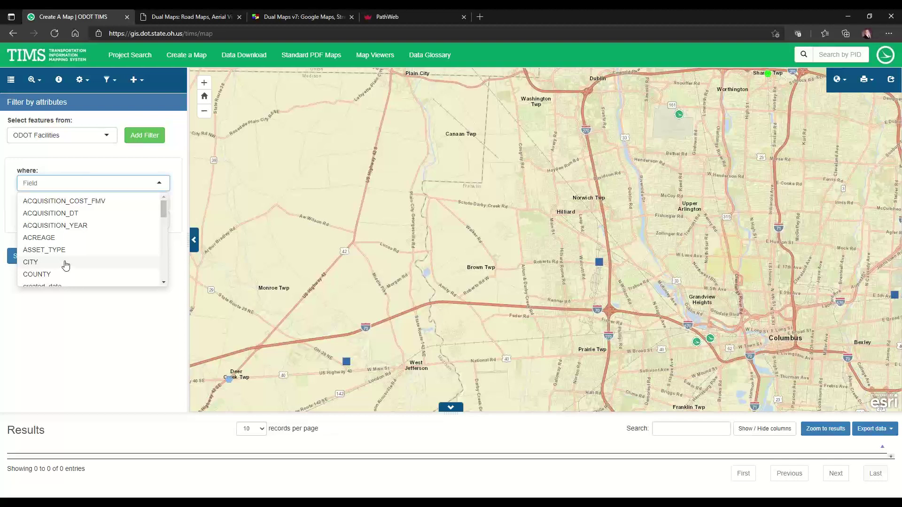
scroll(65, 264, "down", 1)
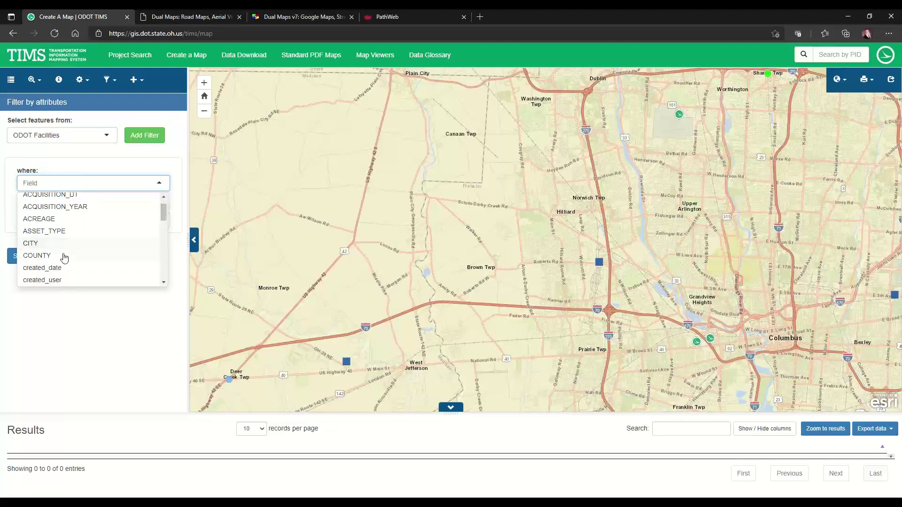
left_click(62, 256)
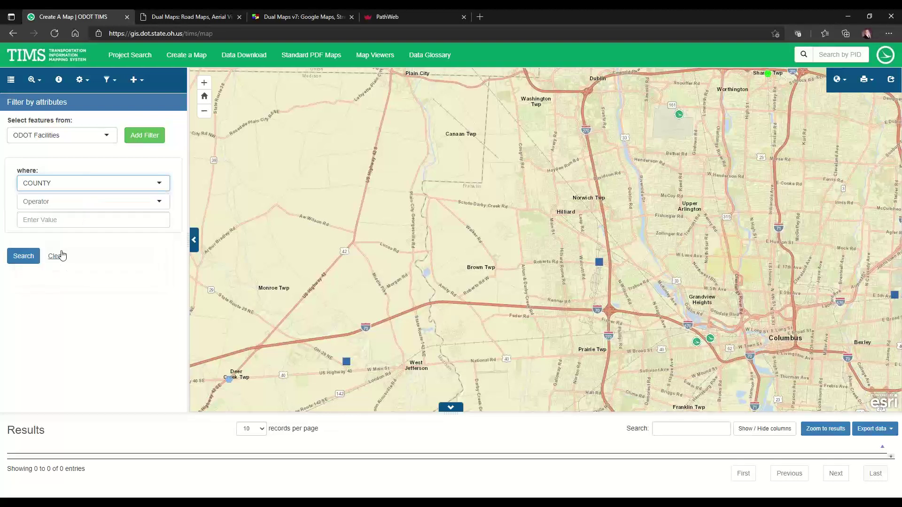
left_click(67, 203)
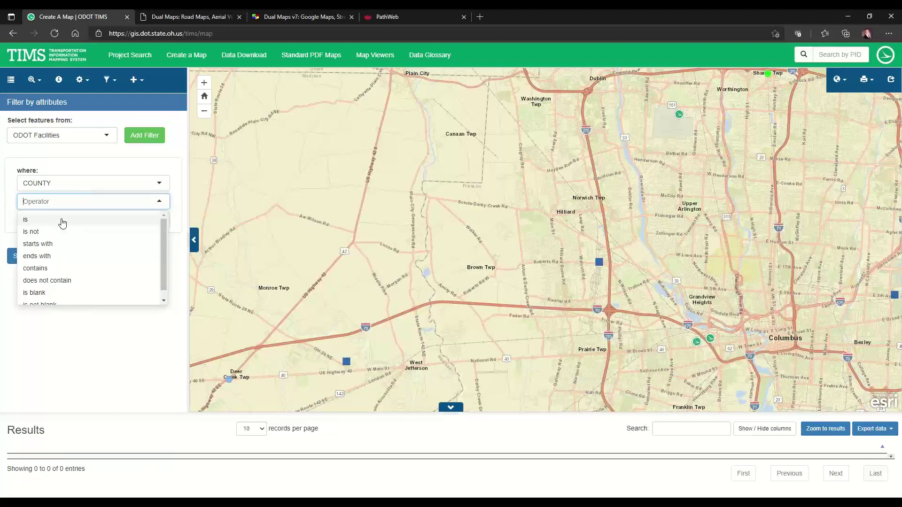
left_click(62, 223)
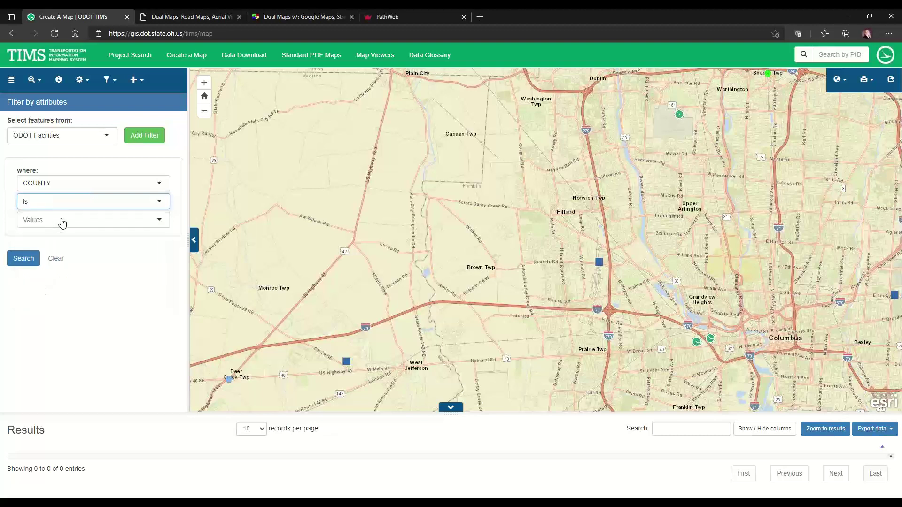
left_click(62, 219)
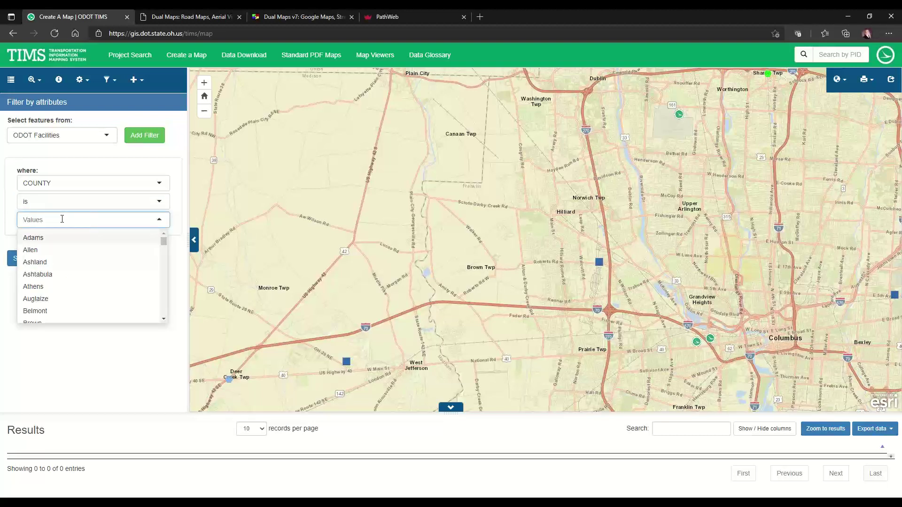
type("fr")
left_click(60, 238)
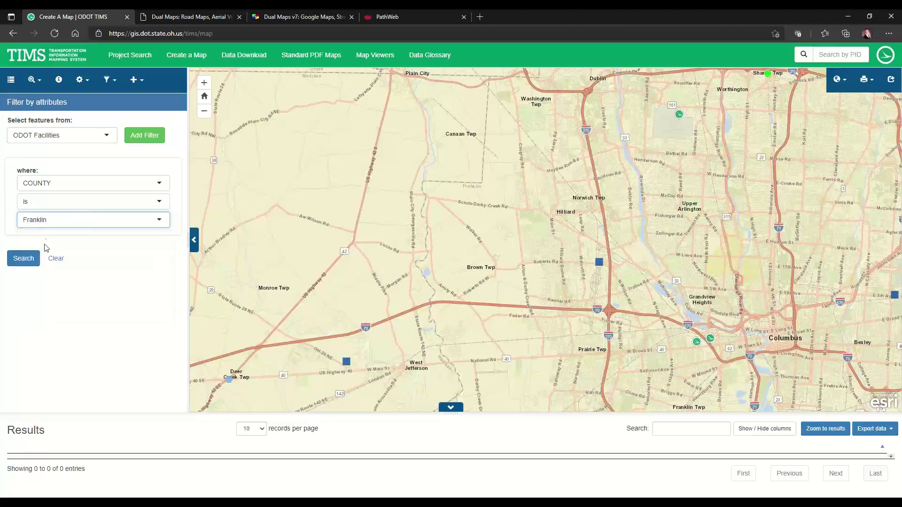
left_click(21, 261)
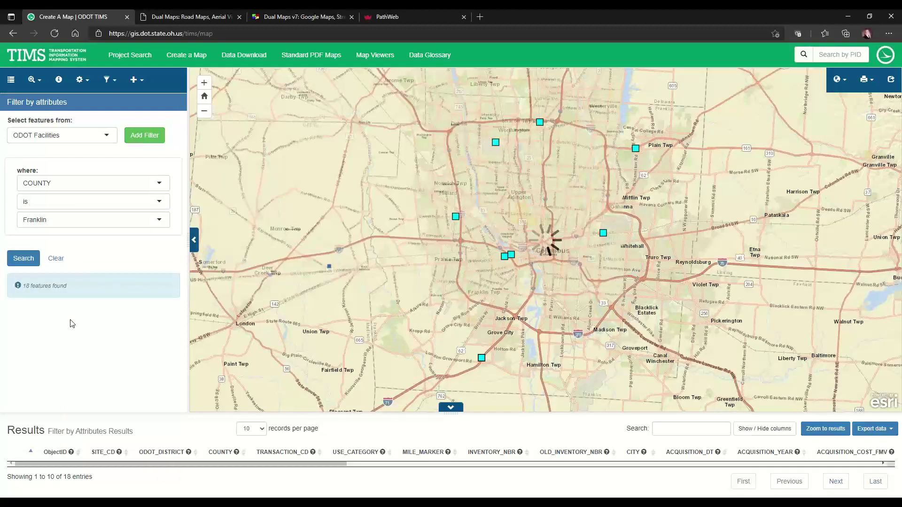
Change the condition to COUNTY is not Franklin, run the search, and slightly enlarge the results area.
left_click(75, 197)
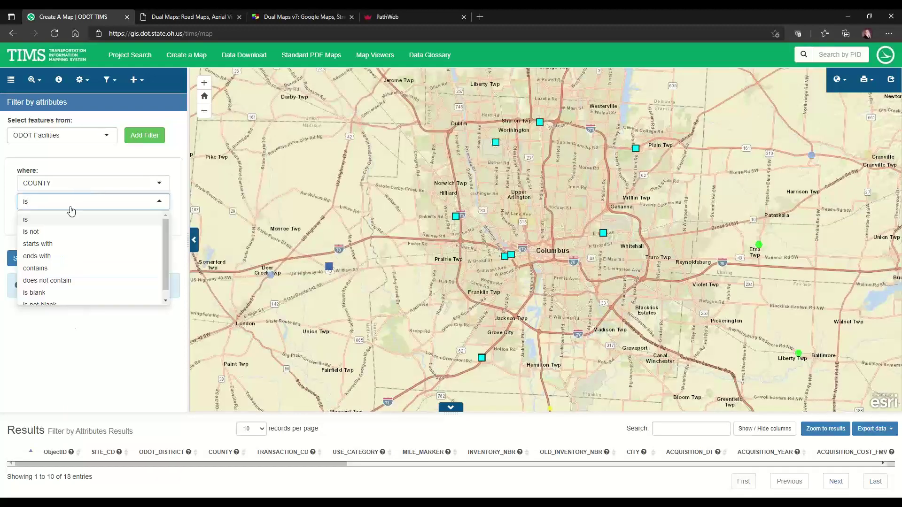
left_click(38, 232)
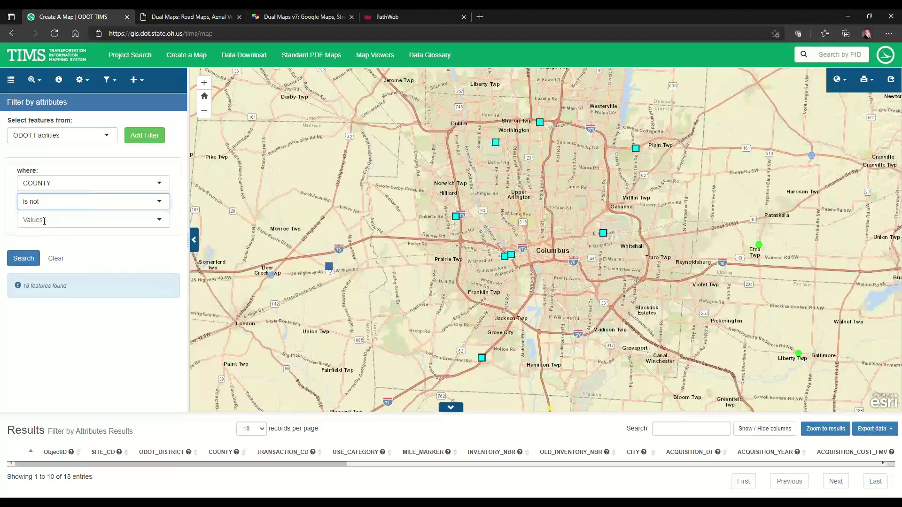
left_click(44, 221)
scroll(33, 307, "down", 2)
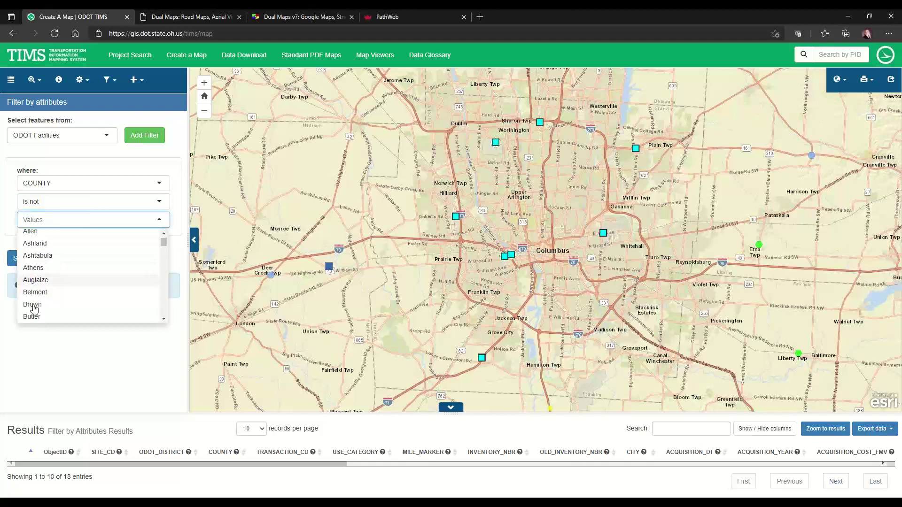
scroll(33, 309, "down", 5)
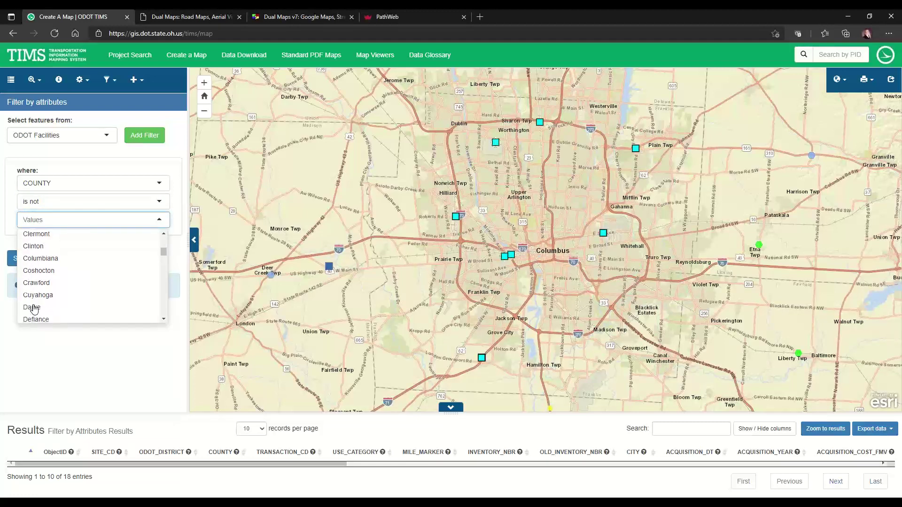
scroll(34, 307, "down", 5)
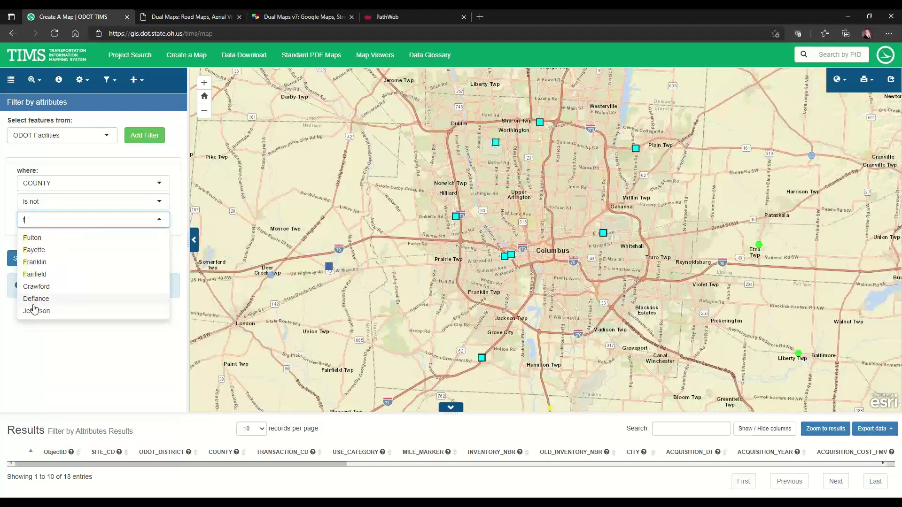
left_click(36, 261)
left_click(24, 262)
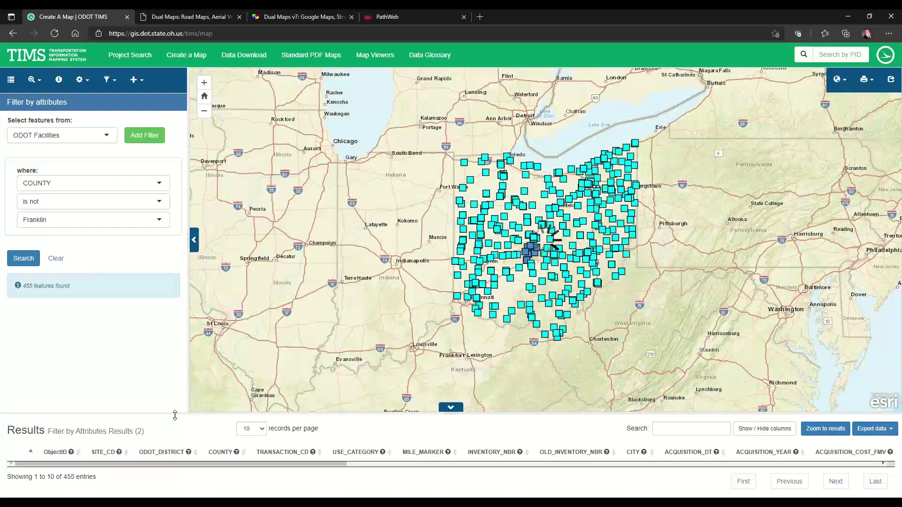
left_click_drag(175, 415, 174, 409)
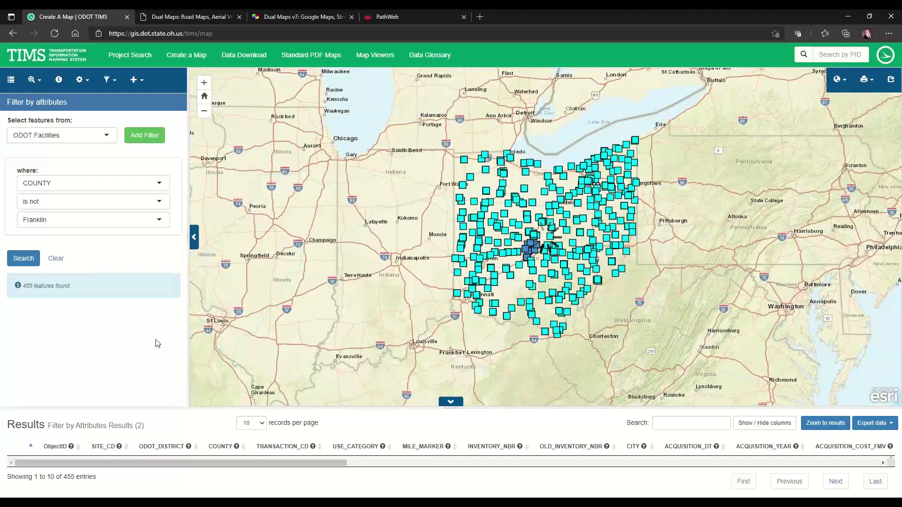
Add a second AND condition on ASSET_TYPE with the operator is, and look through its available values.
left_click(143, 136)
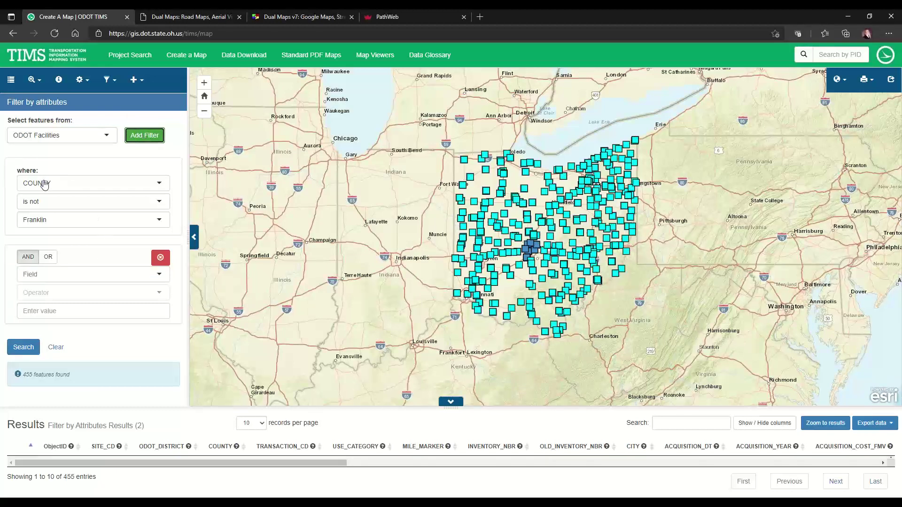
left_click(64, 274)
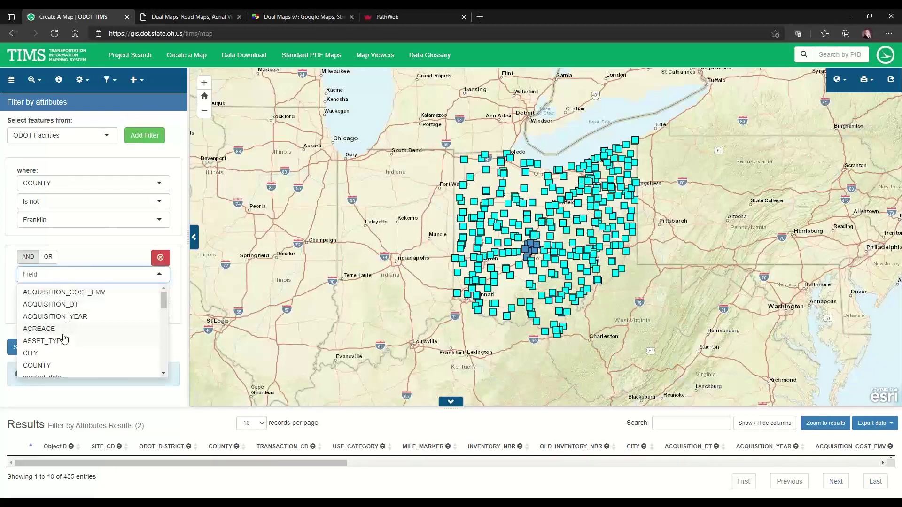
left_click(64, 342)
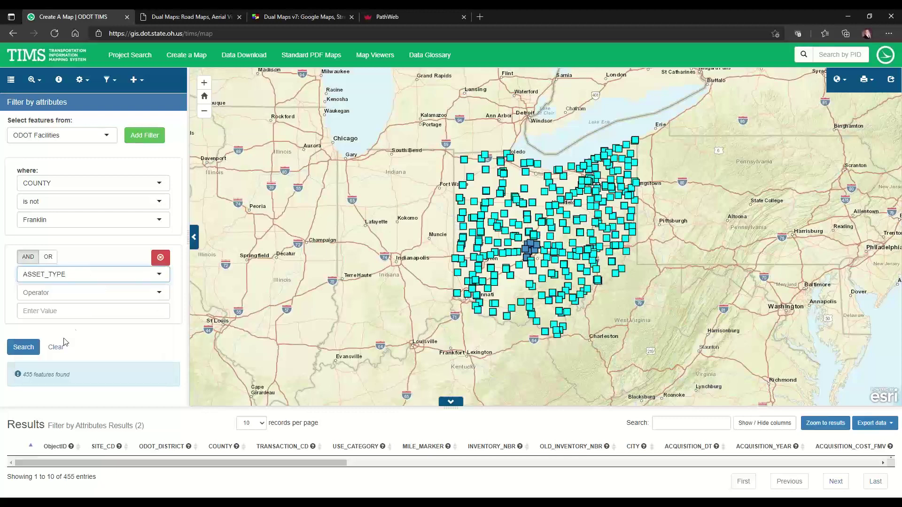
left_click(77, 292)
left_click(71, 310)
left_click(73, 311)
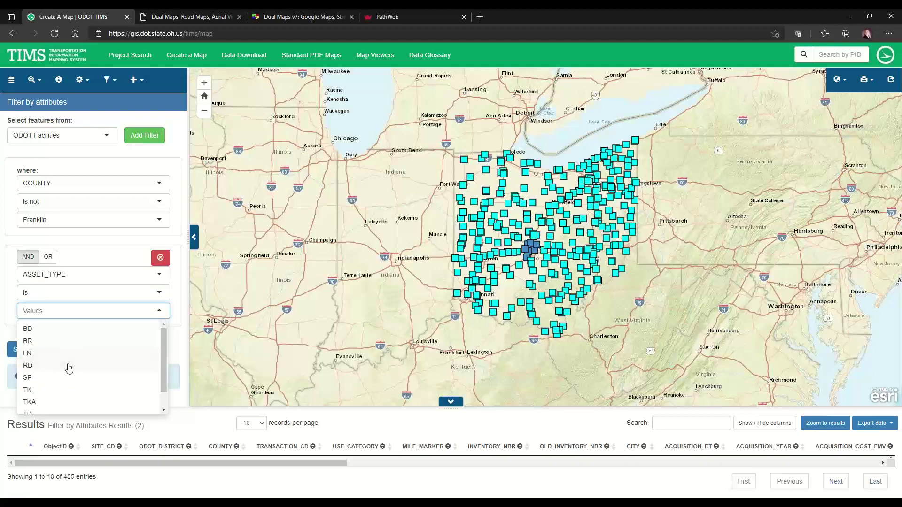
scroll(69, 374, "down", 1)
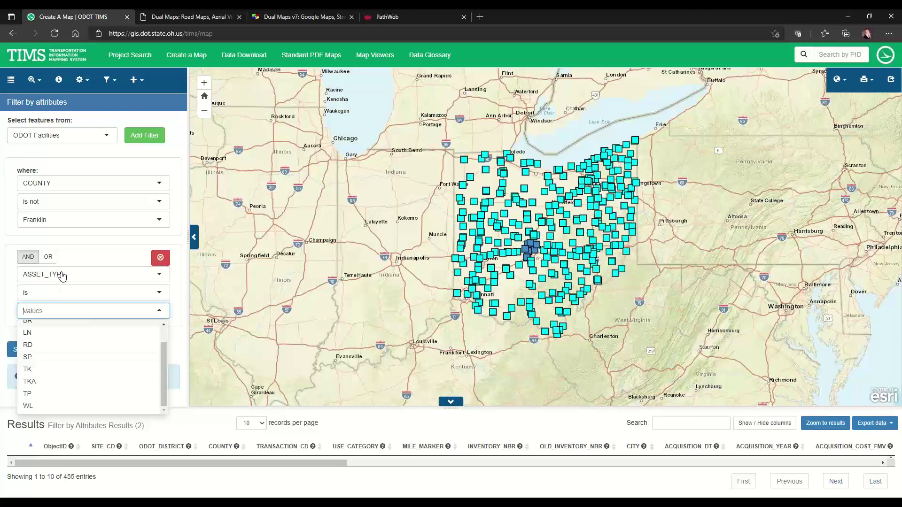
scroll(64, 370, "up", 1)
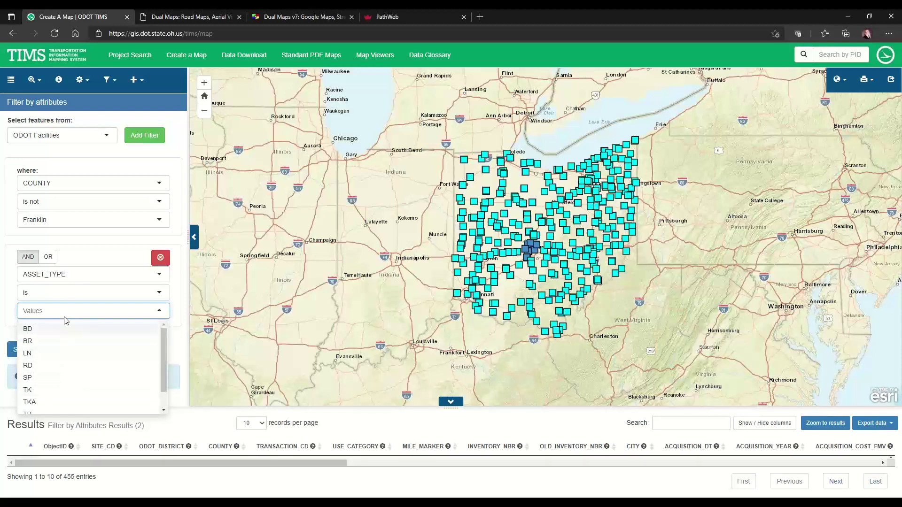
left_click(66, 292)
Change the second condition to FACILITY_NAME is Athens 50EB and run the combined attribute search.
left_click(74, 273)
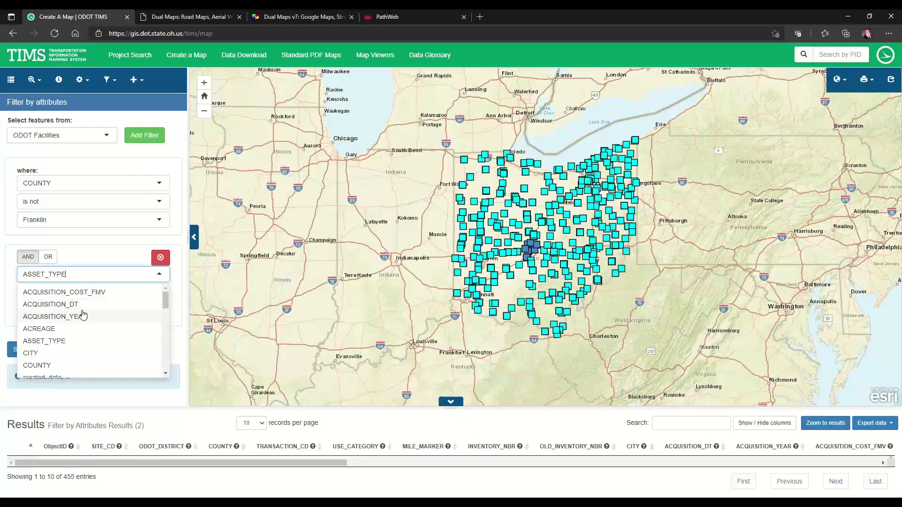
scroll(79, 337, "down", 3)
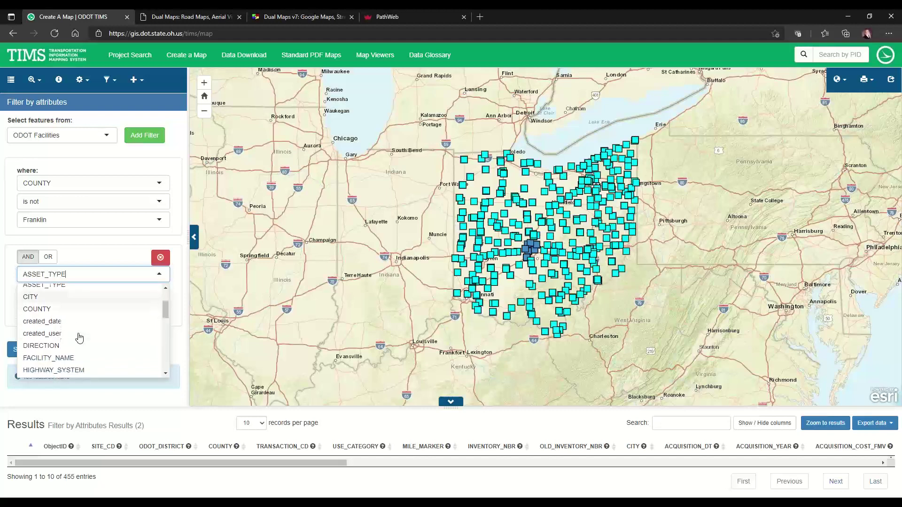
scroll(79, 336, "down", 2)
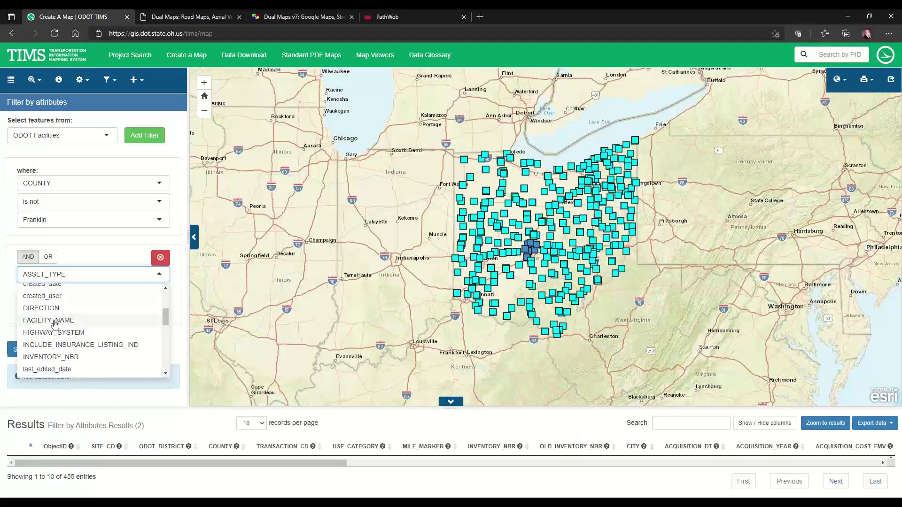
left_click(55, 322)
left_click(62, 295)
left_click(55, 313)
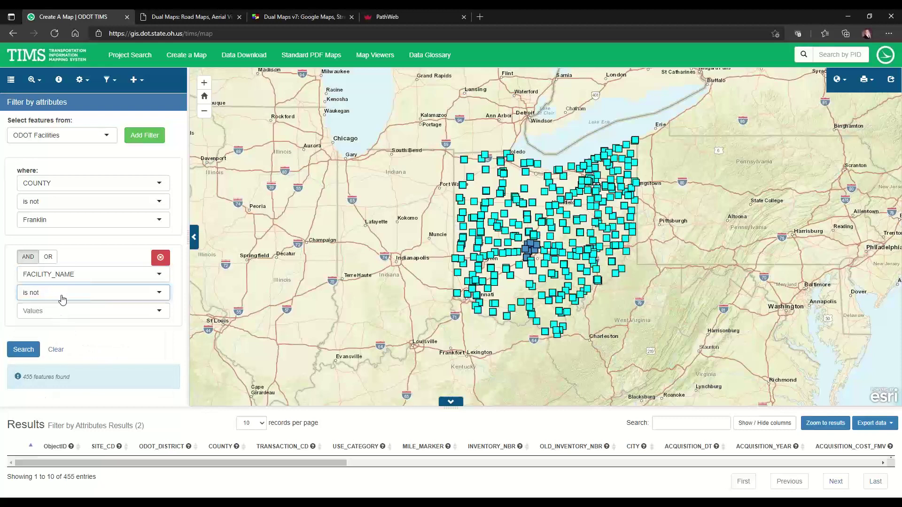
left_click(62, 299)
left_click(56, 309)
left_click(59, 313)
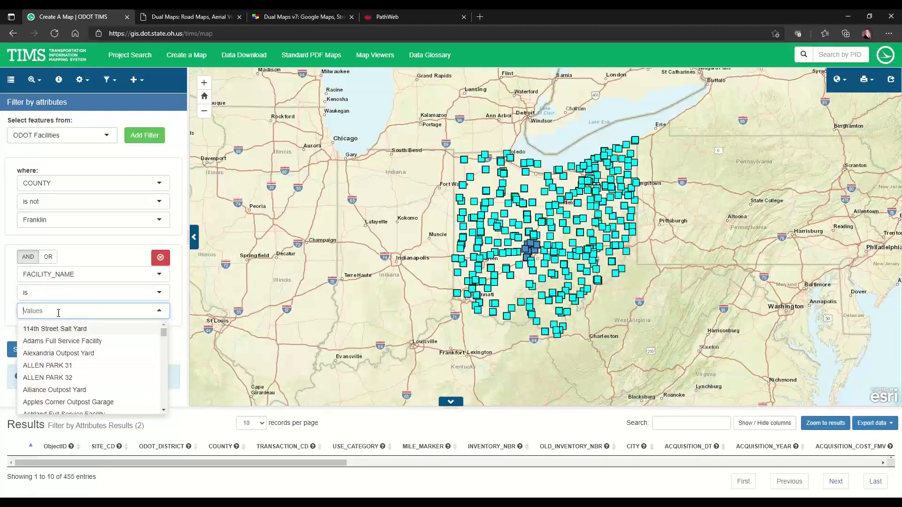
scroll(72, 389, "down", 2)
scroll(75, 390, "down", 1)
left_click(74, 390)
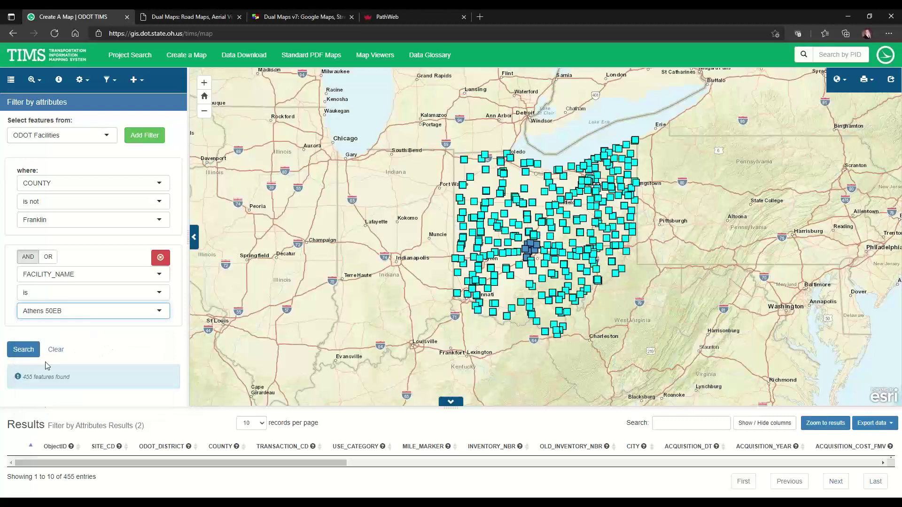
left_click(15, 352)
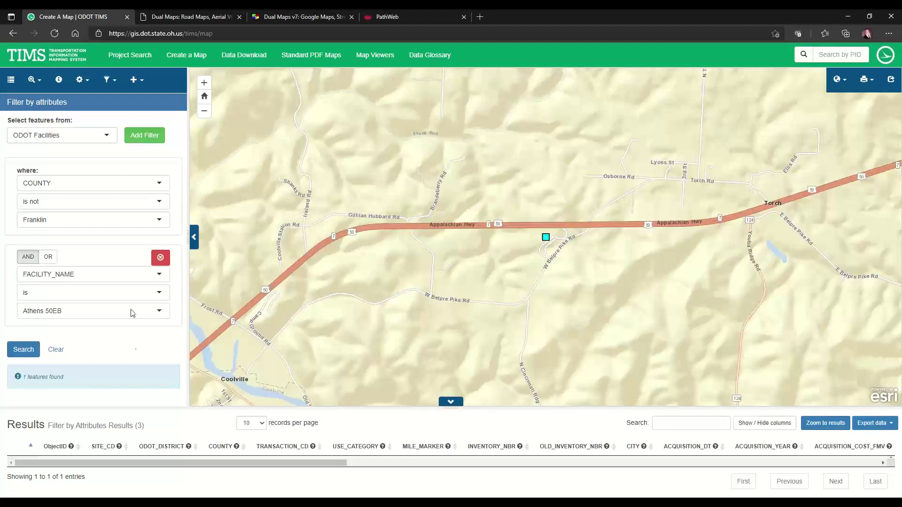
Open the layer list, enlarge the results table, and try showing attributes for the Filter by Geography results layer.
left_click(10, 80)
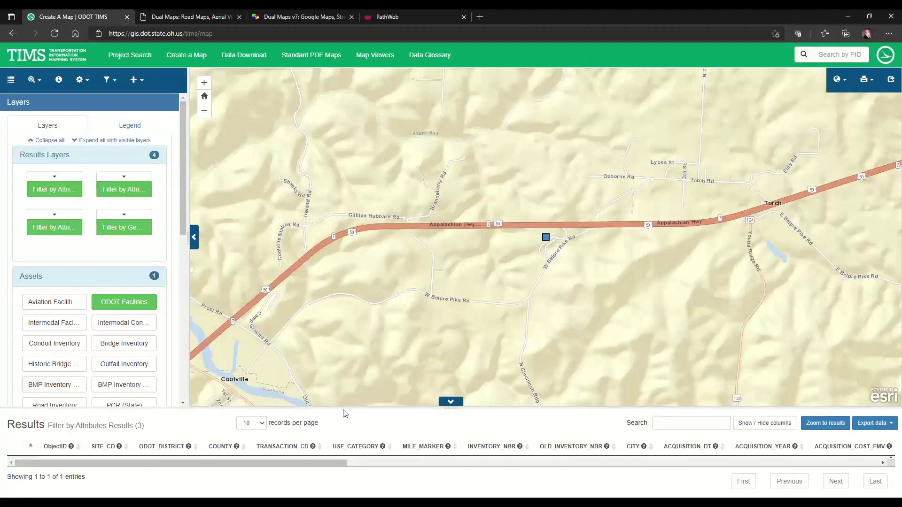
left_click_drag(346, 410, 346, 338)
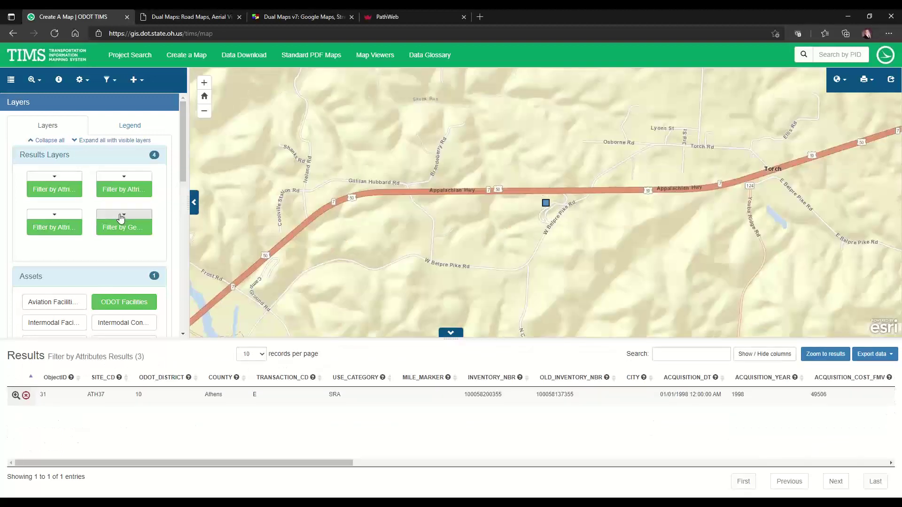
left_click(122, 215)
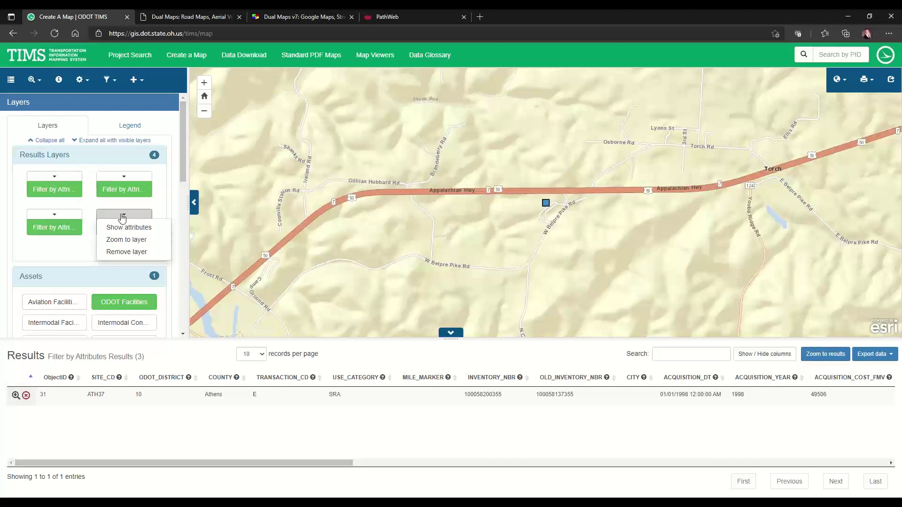
left_click(122, 228)
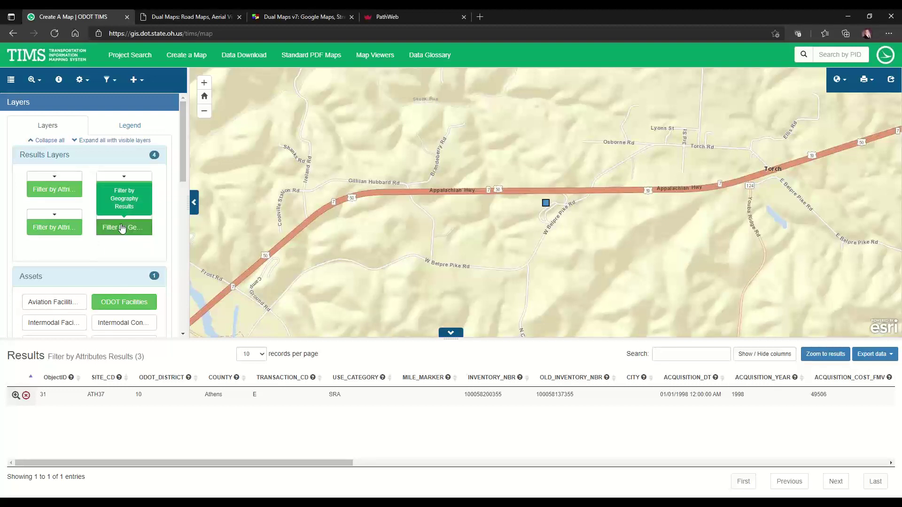
left_click(123, 229)
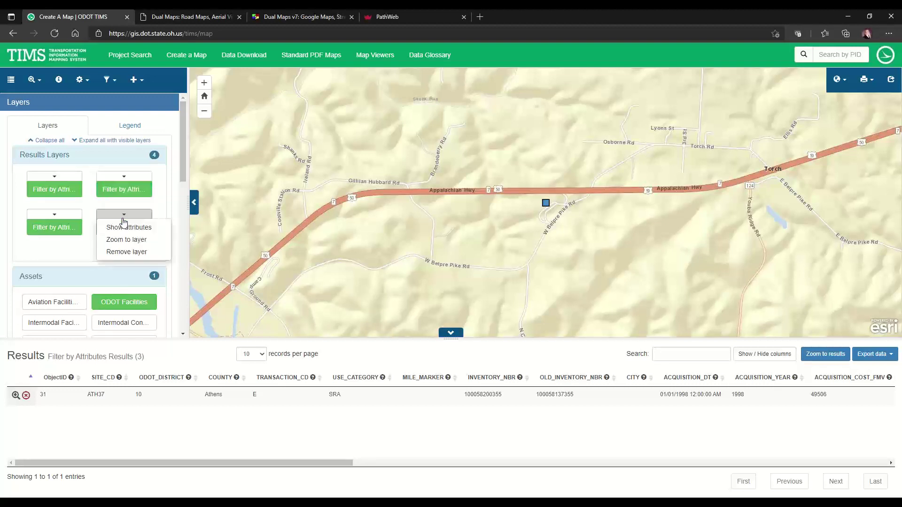
left_click(123, 227)
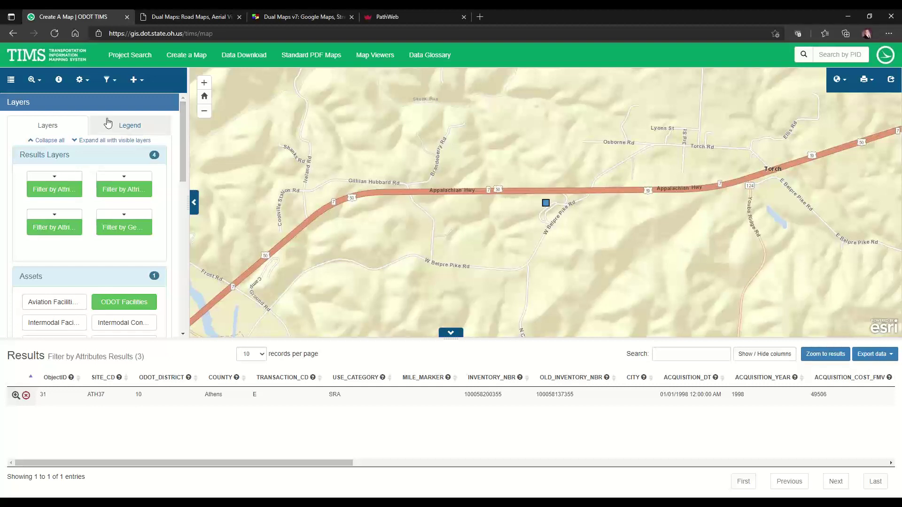
Go to the TIMS home page, view the Contact page, and return to the home page.
left_click(63, 55)
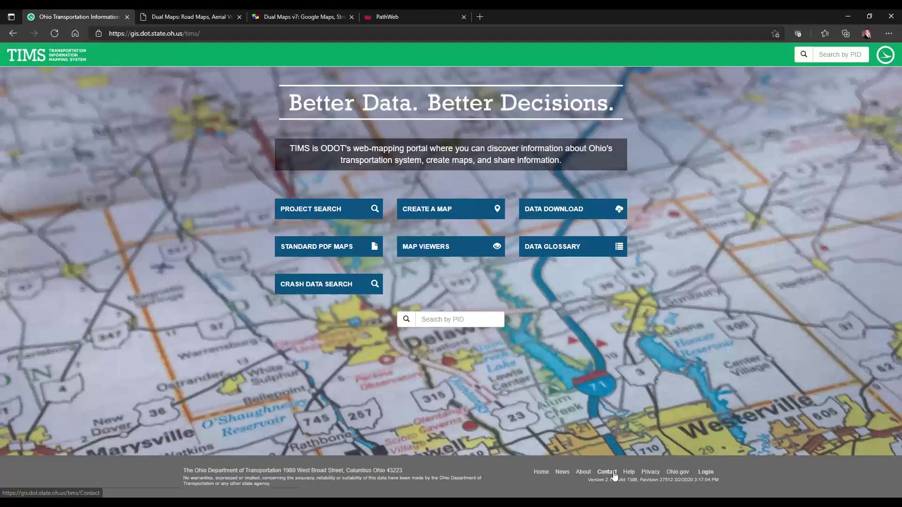
left_click(613, 472)
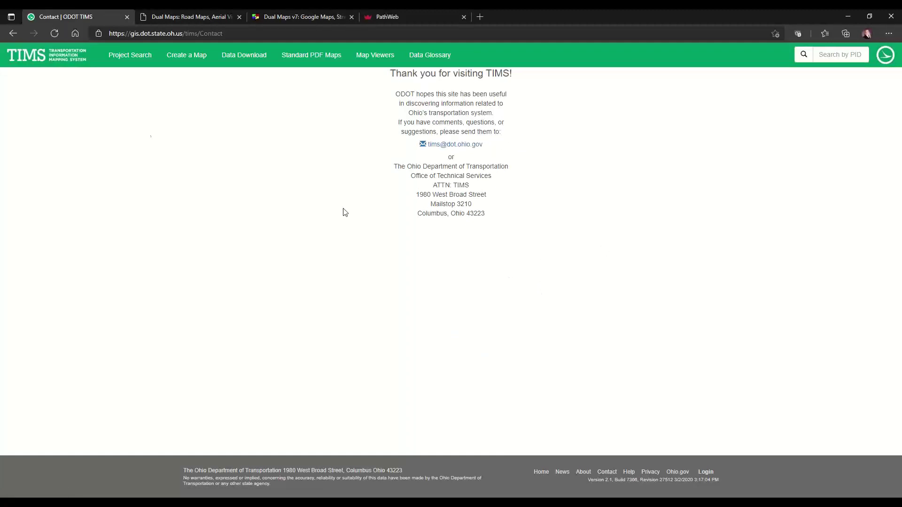
left_click(44, 64)
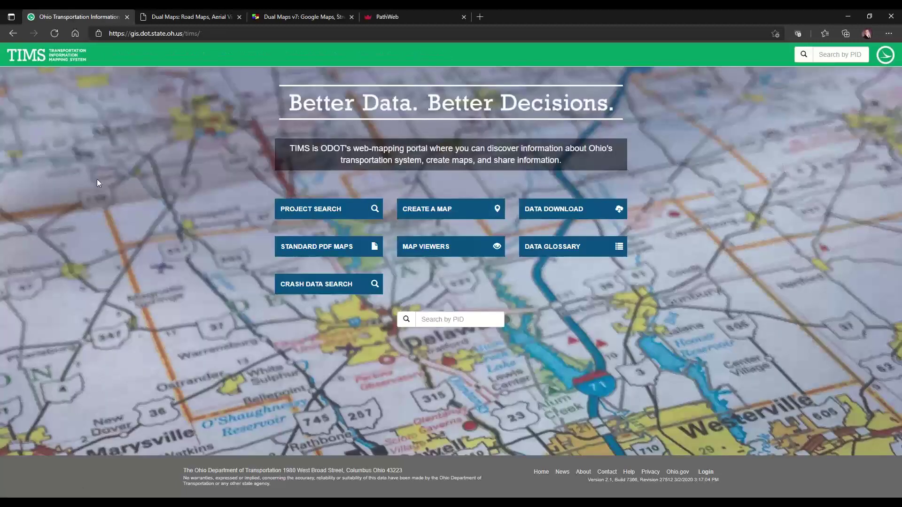